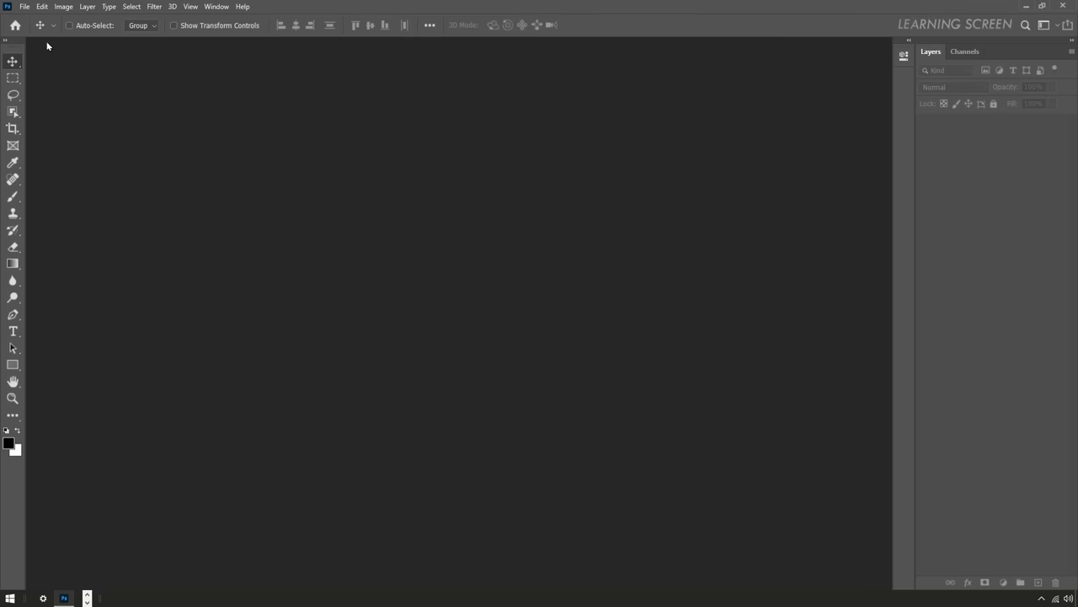
- Open the New Document settings for a 3000 x 4000 px, 100 ppi RGB canvas
click(24, 6)
click(28, 18)
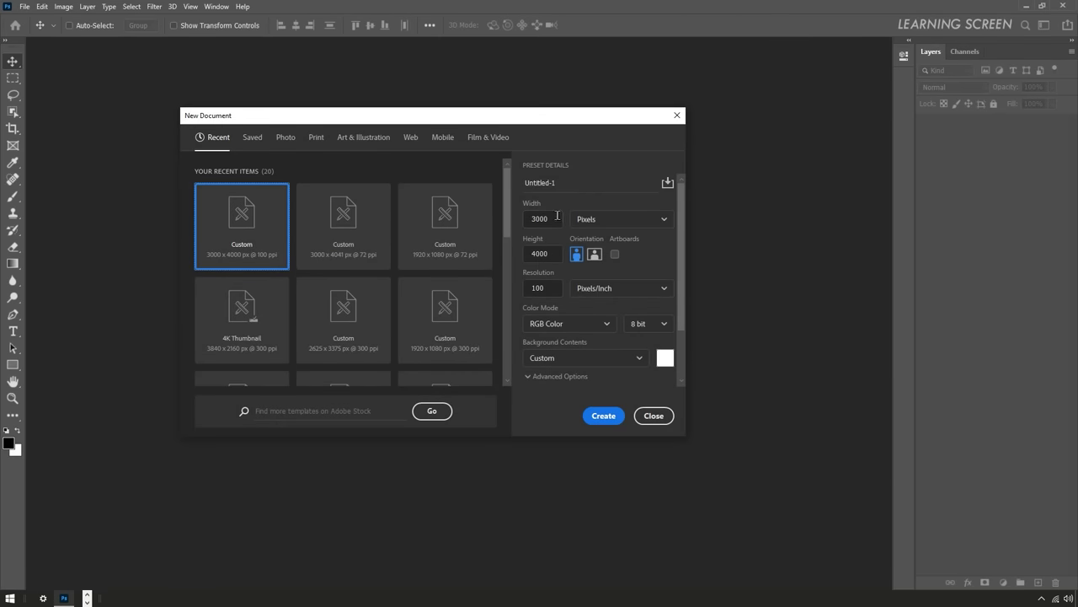
- Create the 3000×4000 canvas, then open Sea.jpg and unlock its background layer
click(552, 254)
click(600, 418)
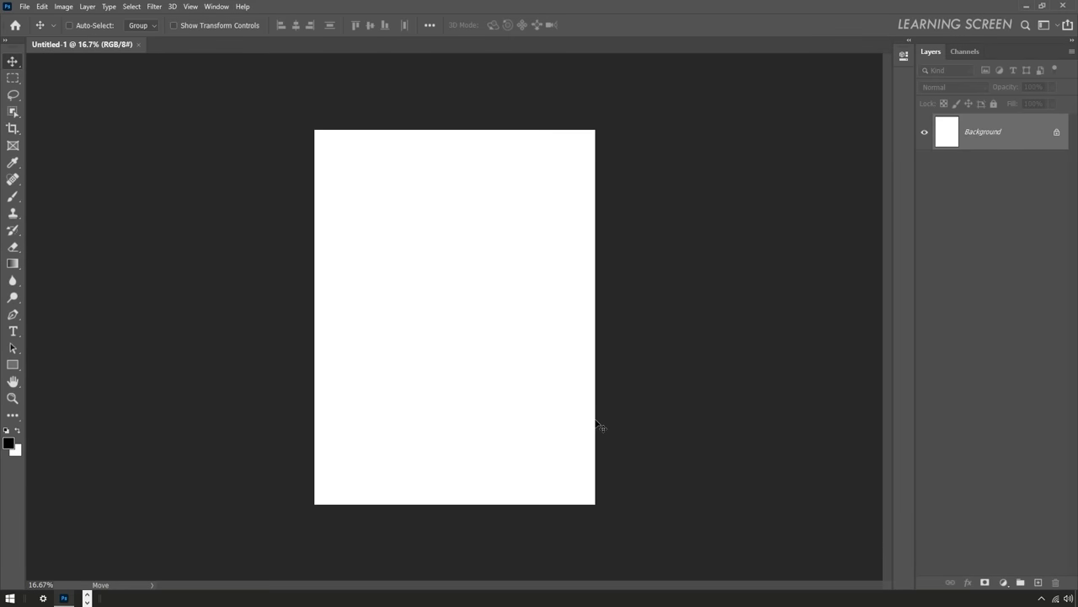
click(25, 6)
click(30, 24)
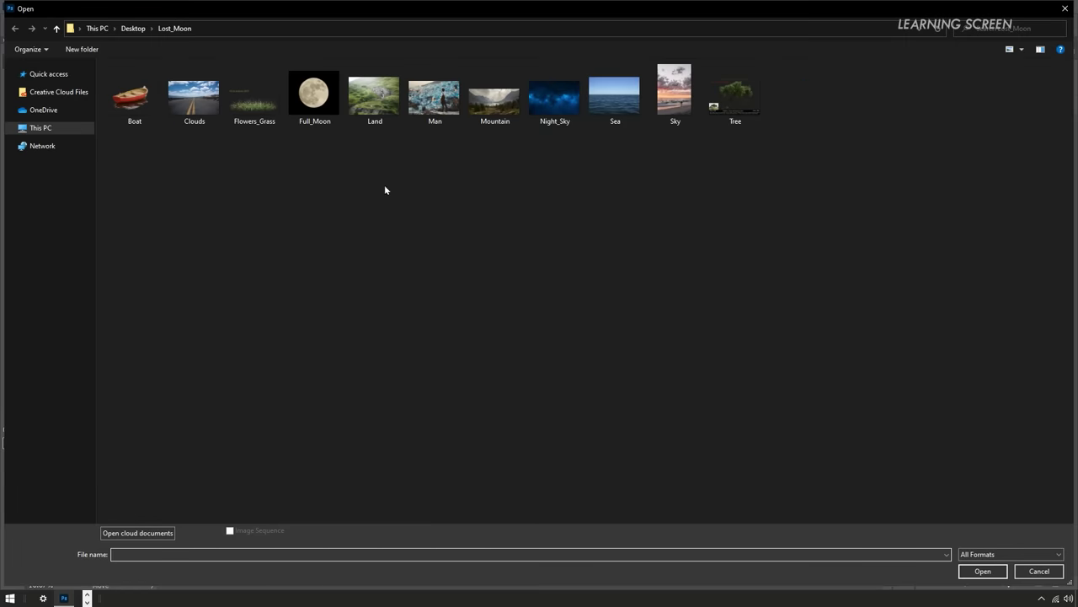
double_click(619, 102)
click(1056, 128)
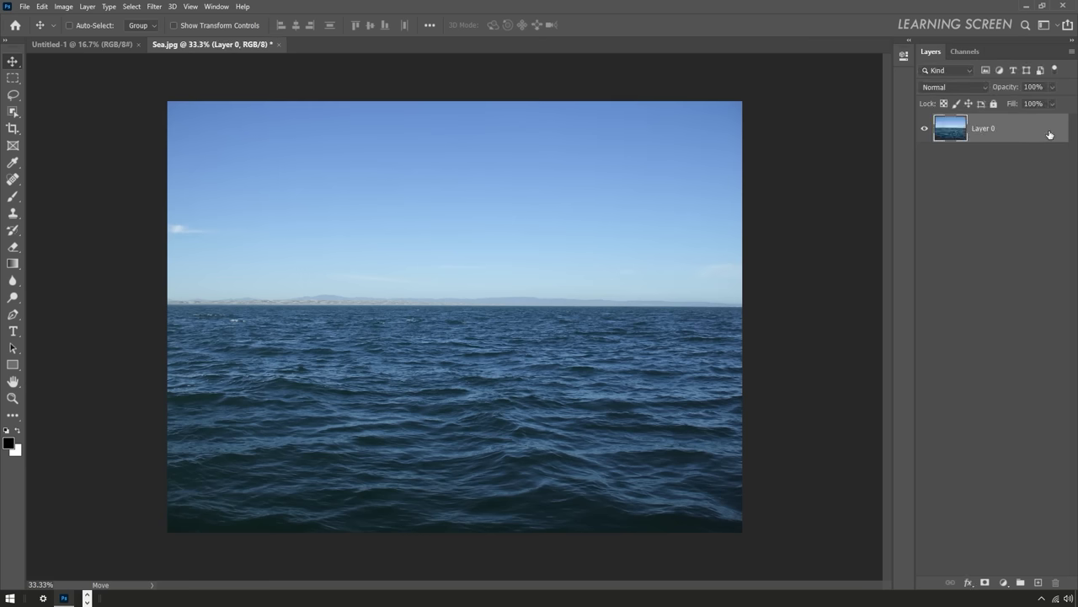
- Drag the sea photo into Untitled-1 and scale it to fit the canvas width
drag(462, 339, 468, 410)
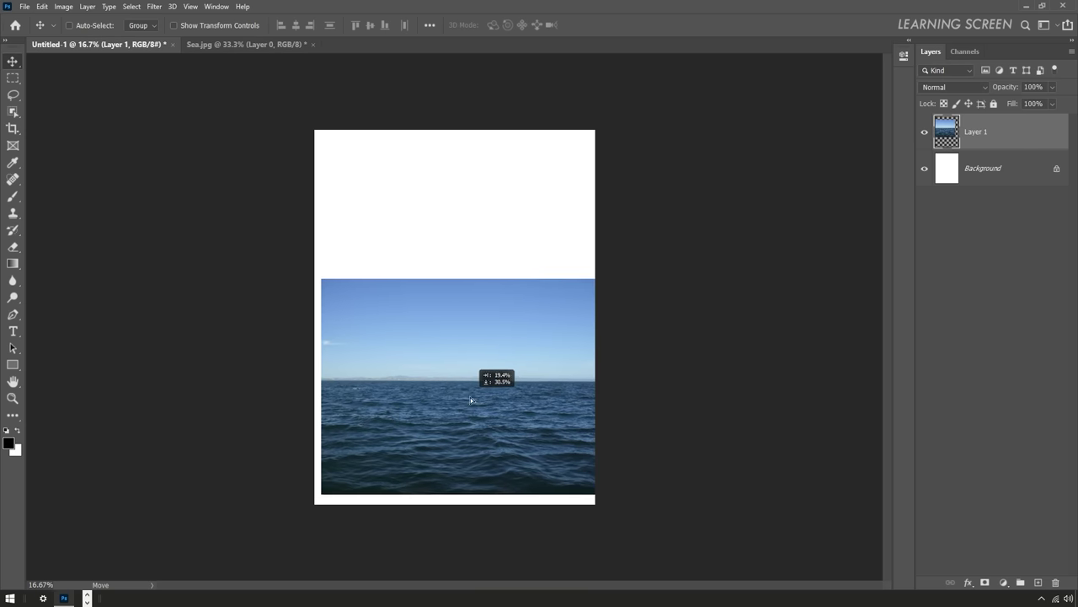
scroll(467, 410, up, 2)
scroll(467, 411, down, 1)
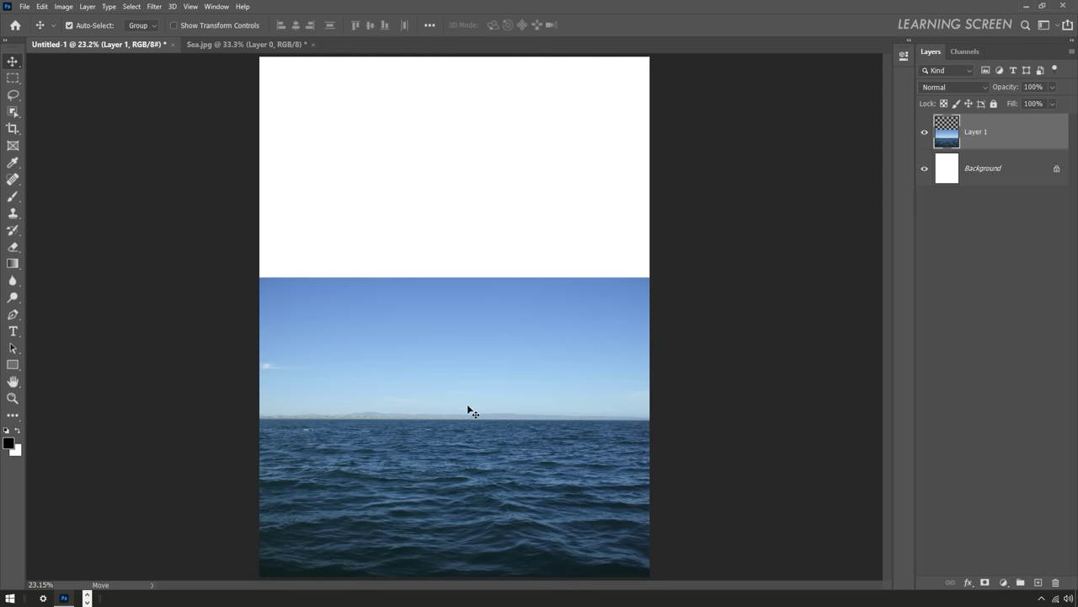
key(ctrl+t)
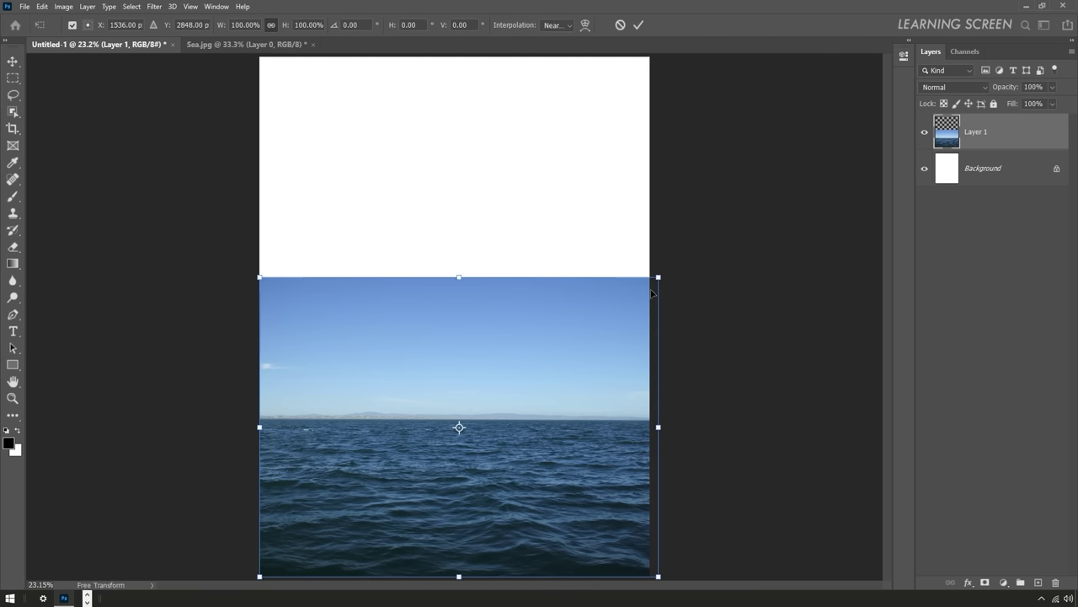
drag(658, 277, 860, 126)
drag(860, 352, 654, 351)
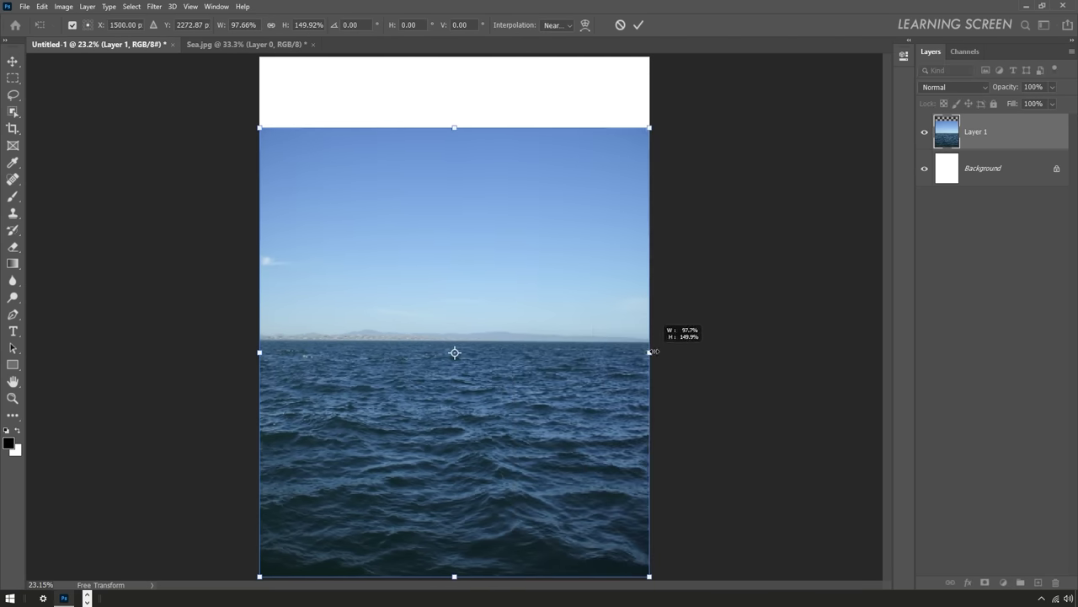
click(639, 25)
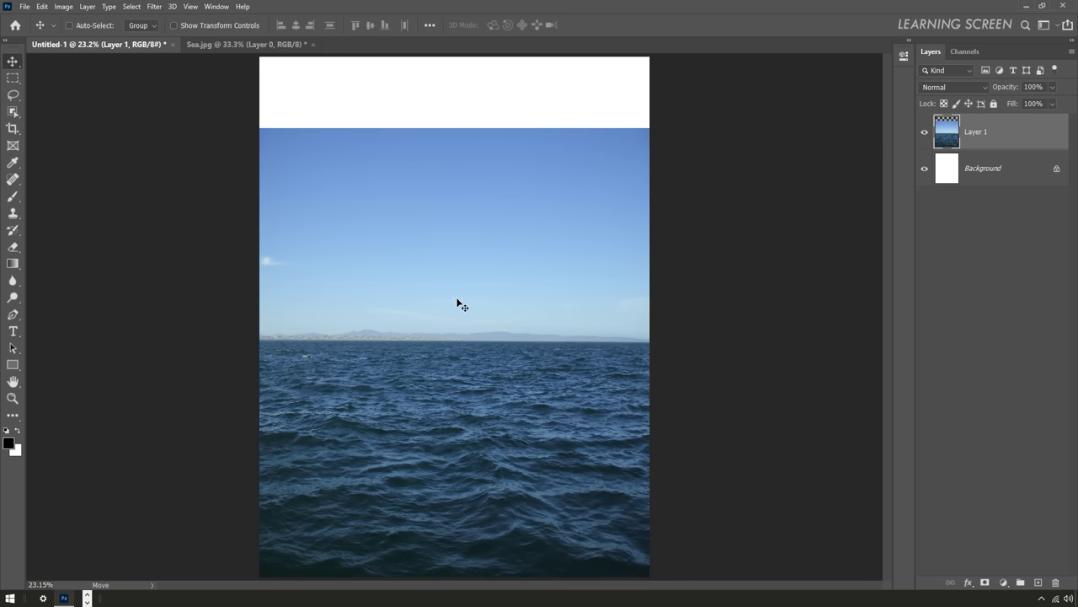
- Marquee the water below the horizon and mask the sea layer to it
click(12, 78)
drag(253, 339, 696, 573)
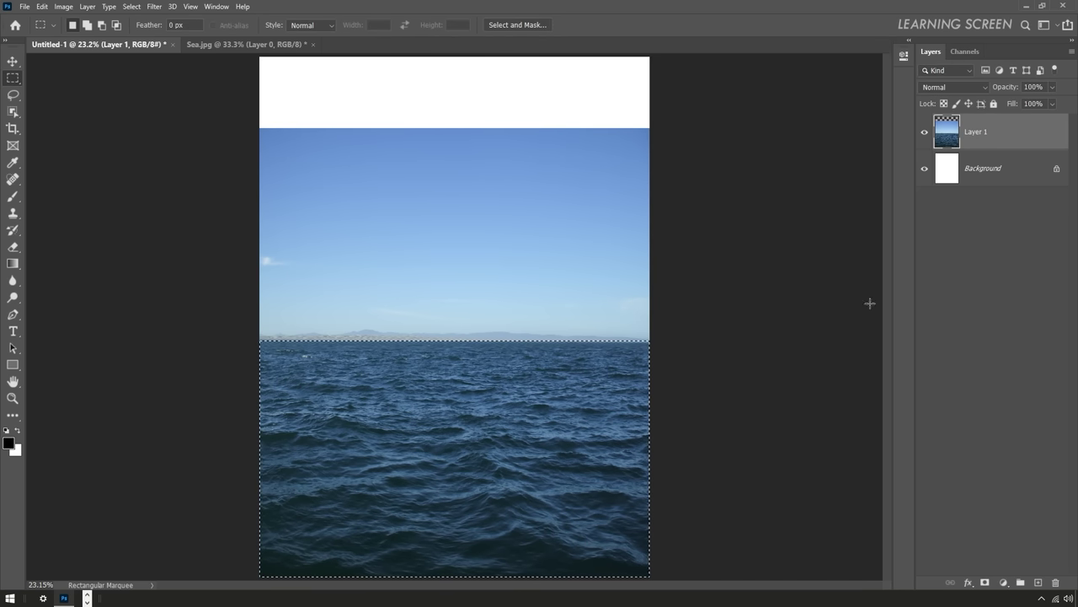
click(985, 582)
click(12, 61)
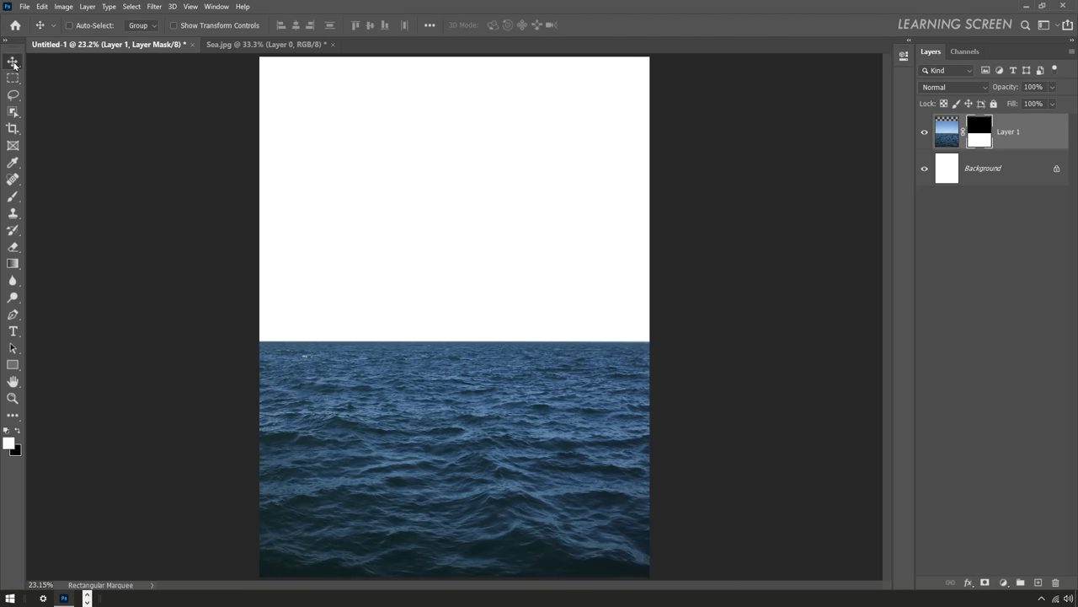
click(25, 6)
click(29, 27)
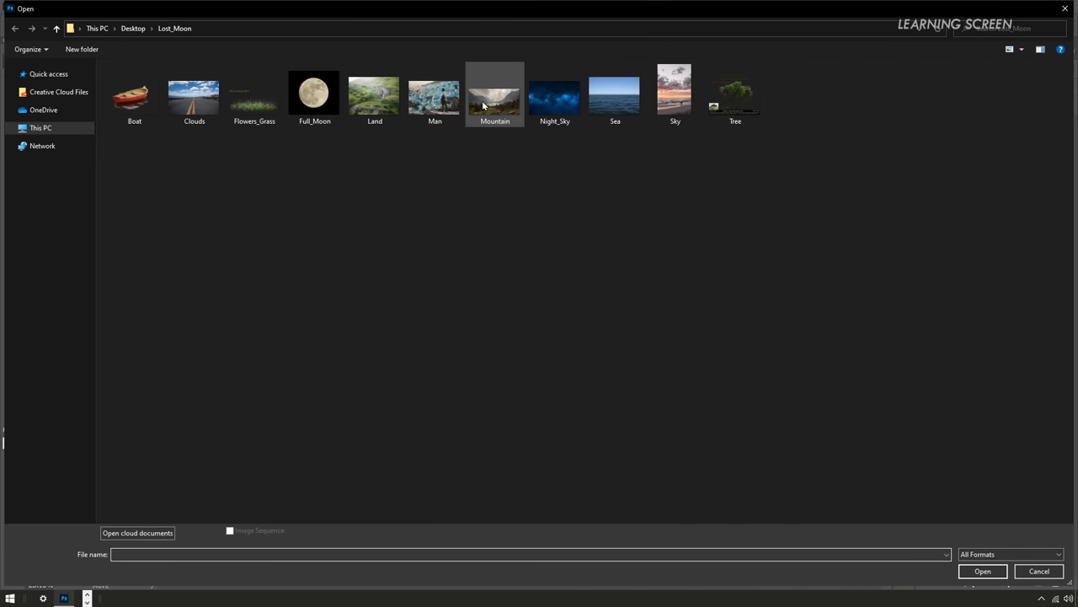
- Open Mountain.jpg and start tracing the left slope's ridge with the Pen tool
double_click(495, 97)
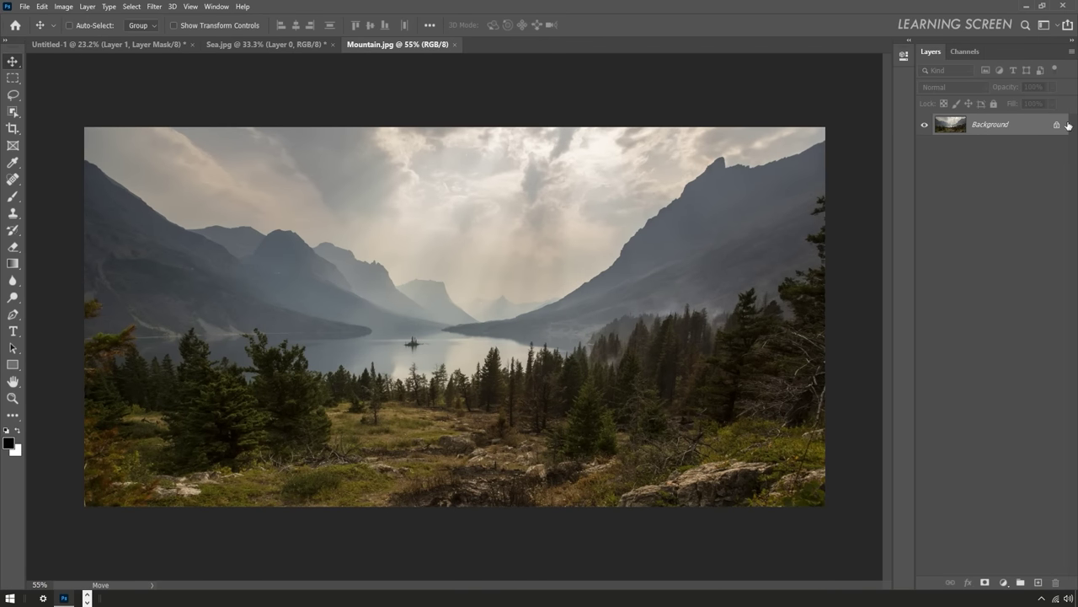
scroll(243, 229, up, 2)
scroll(244, 229, up, 2)
scroll(223, 245, up, 2)
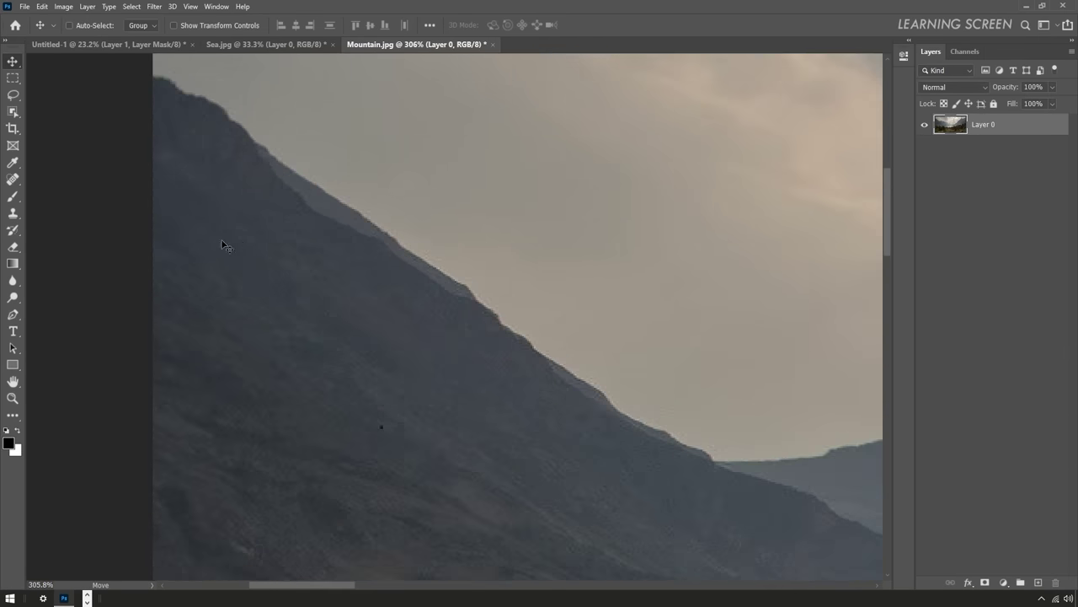
click(12, 314)
scroll(157, 174, up, 3)
click(176, 147)
click(216, 180)
click(291, 197)
click(380, 222)
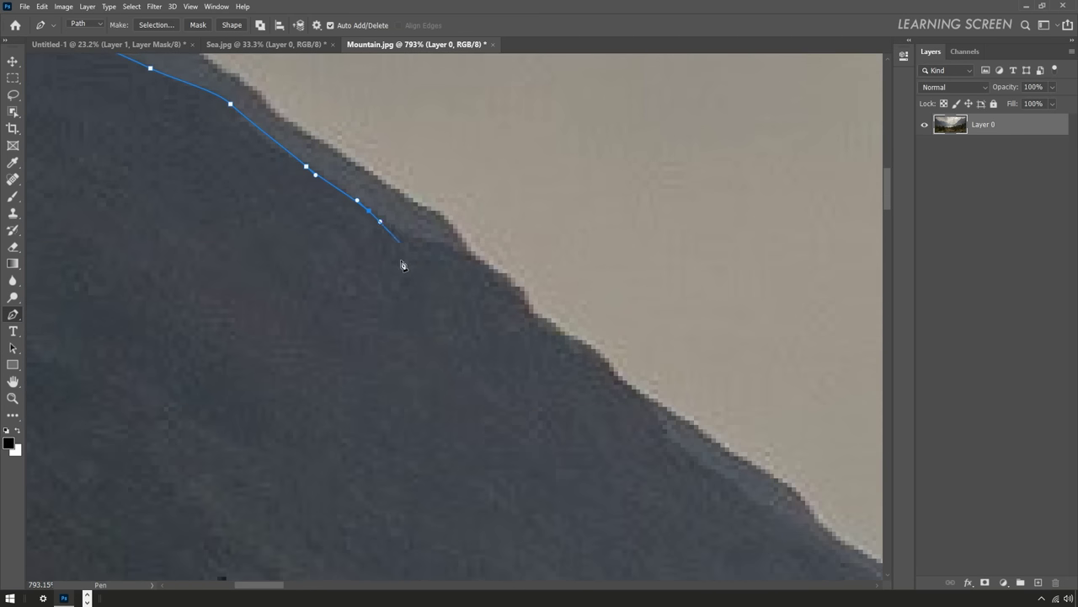
- Continue the path down the ridge to the lake and close it at the start
scroll(332, 222, down, 3)
click(611, 374)
click(663, 399)
click(307, 264)
click(384, 301)
click(424, 323)
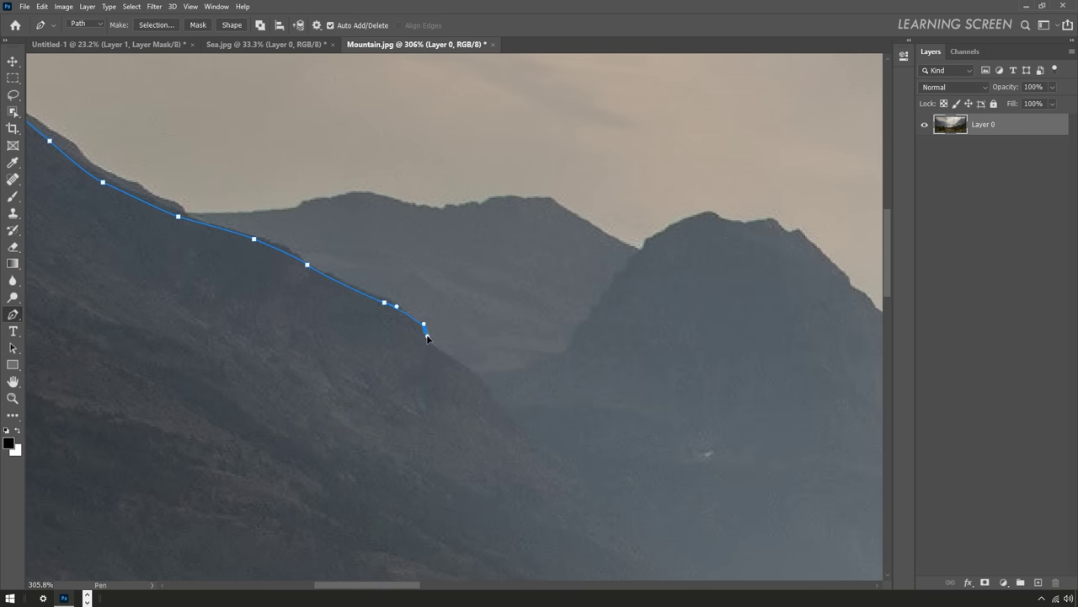
click(506, 412)
scroll(506, 412, down, 3)
scroll(323, 220, up, 2)
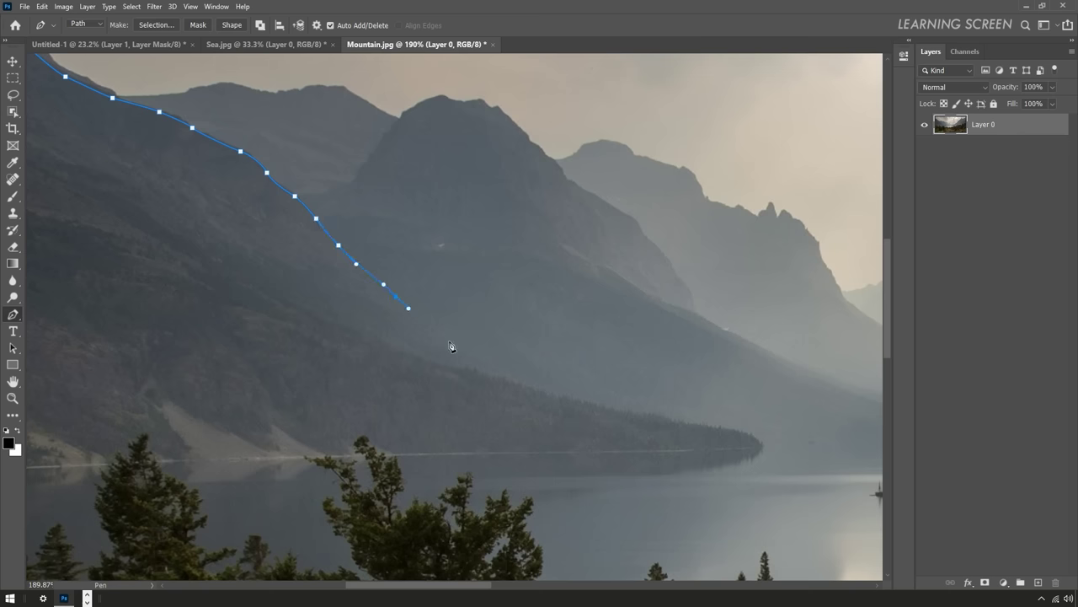
scroll(681, 421, up, 2)
click(867, 474)
scroll(867, 474, down, 3)
click(167, 496)
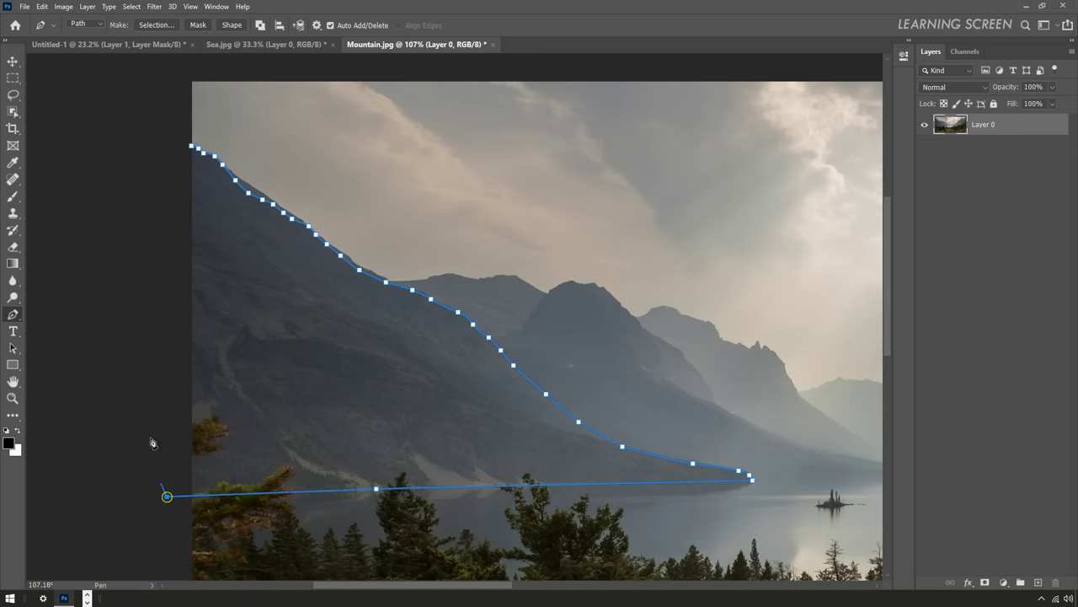
click(192, 150)
- Convert the closed path to a selection and cut the mountain slope out
right_click(228, 230)
click(278, 260)
click(595, 162)
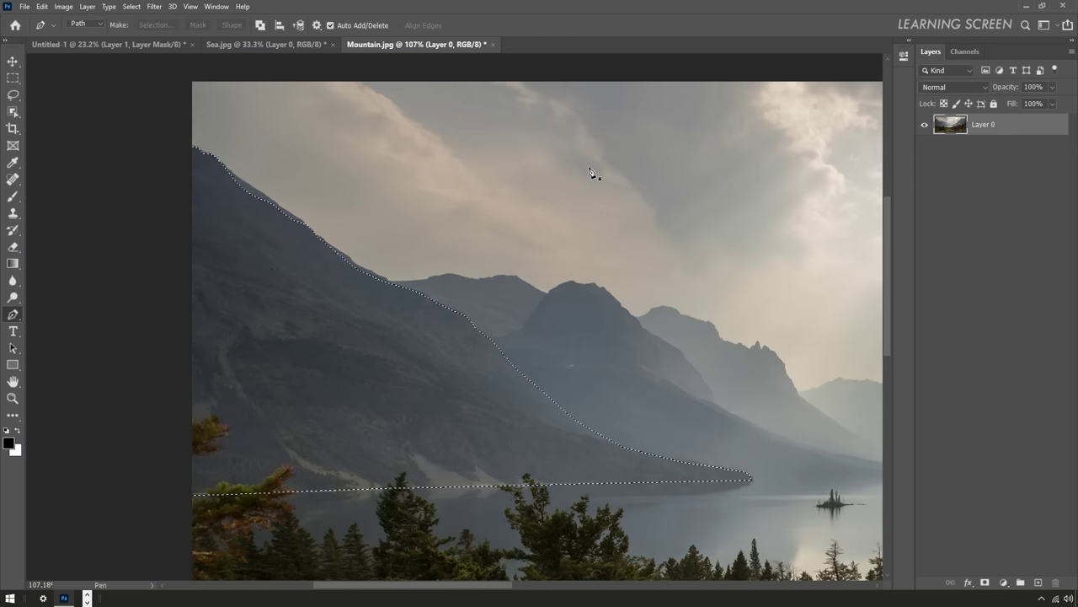
key(ctrl+x)
- Close Mountain.jpg and Sea.jpg without saving
click(494, 44)
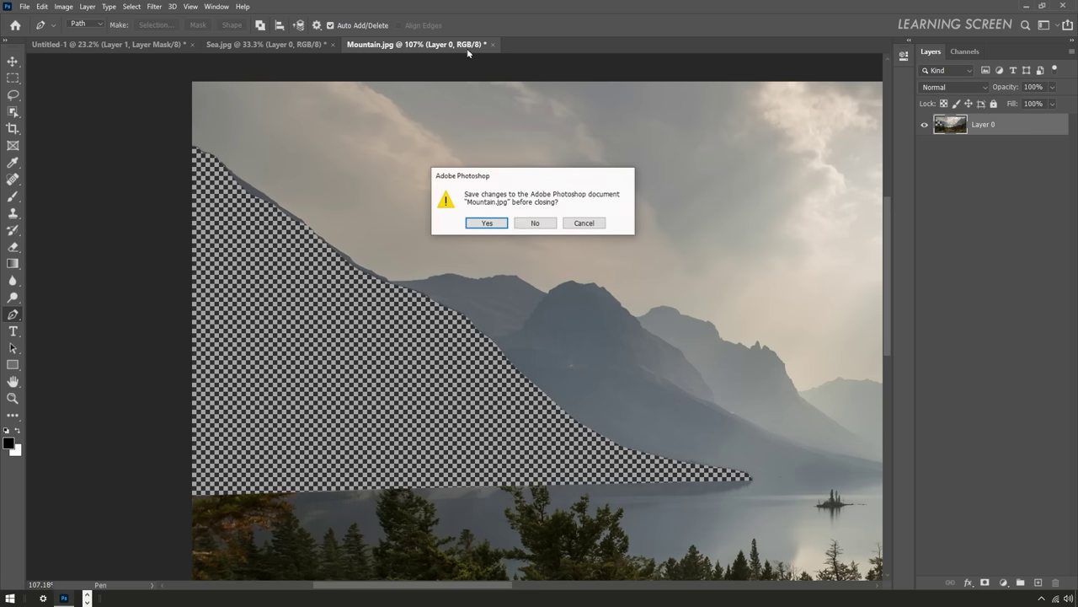
key(n)
click(332, 43)
- Paste the mountain slope into the composite at the left and stretch it wider
key(n)
key(v)
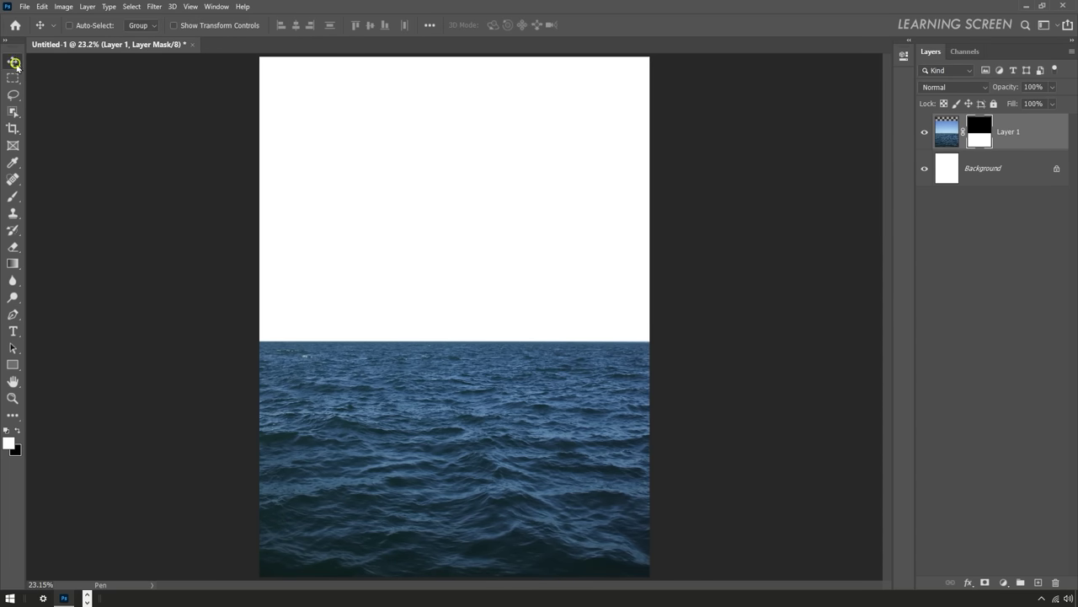
key(ctrl+v)
drag(446, 334, 311, 323)
key(ctrl+t)
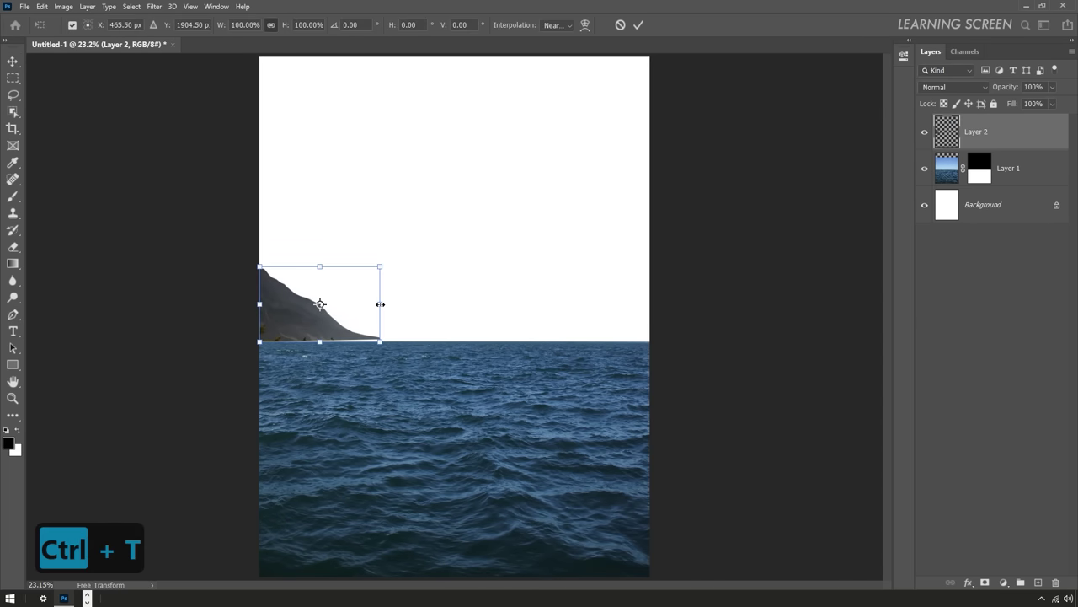
drag(380, 303, 518, 303)
key(Return)
- Move the slope layer beneath the sea, then tilt and widen it past the edges
drag(976, 132, 976, 184)
key(ctrl+t)
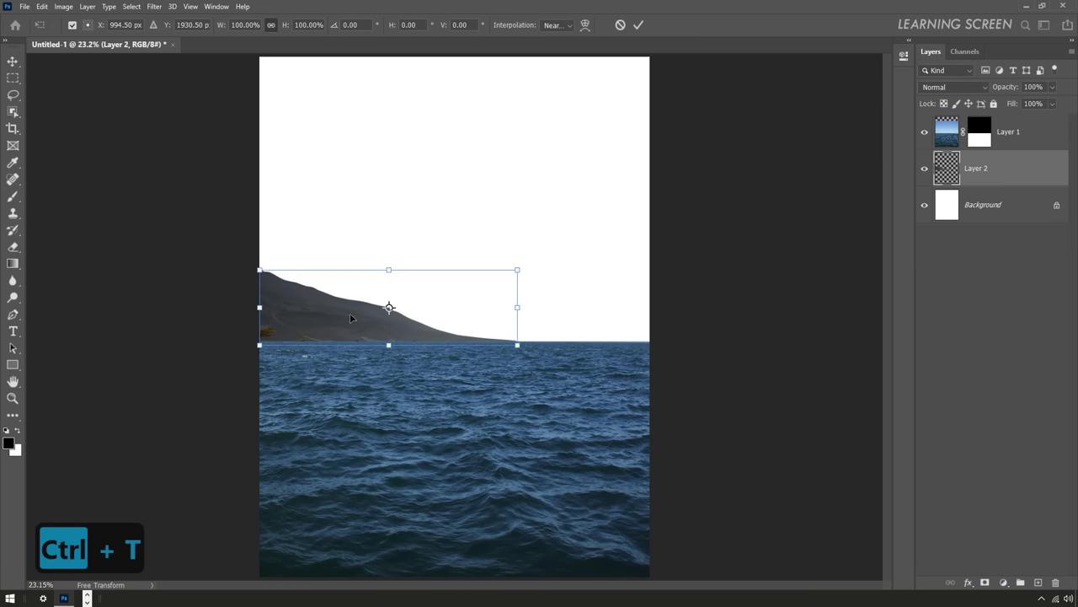
drag(349, 312, 306, 336)
drag(259, 307, 246, 310)
drag(517, 308, 560, 314)
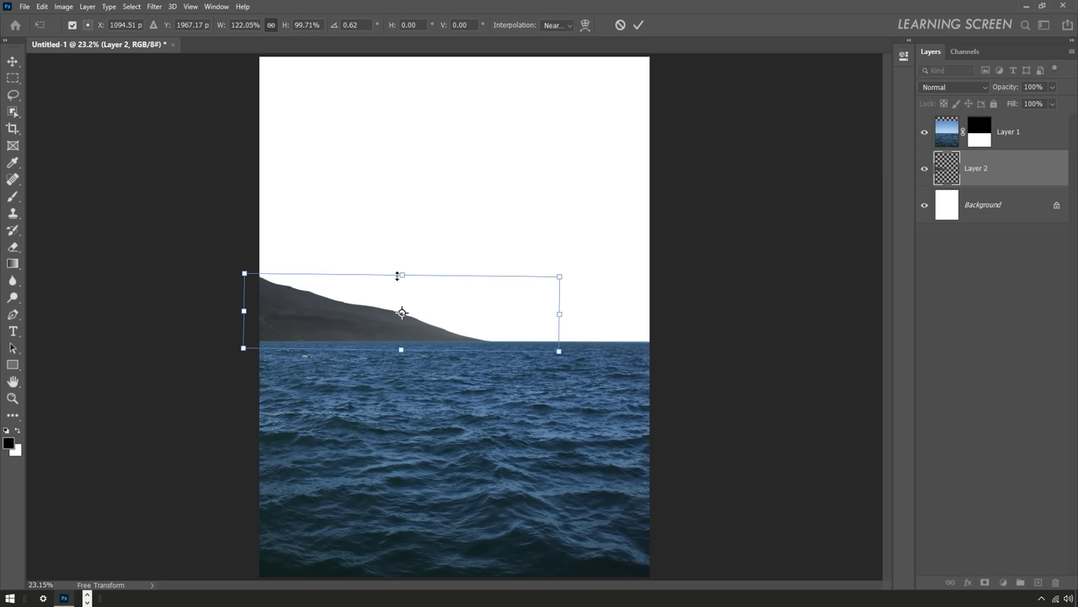
click(638, 26)
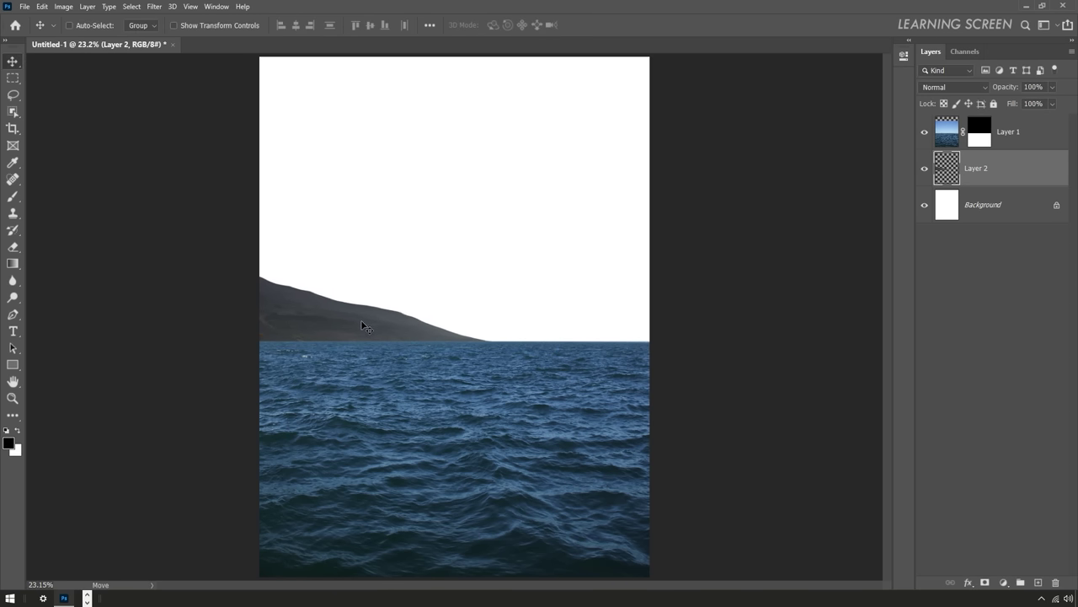
- Duplicate the slope, flip the copy horizontally and move it to the right
key(ctrl+j)
key(ctrl+t)
right_click(394, 320)
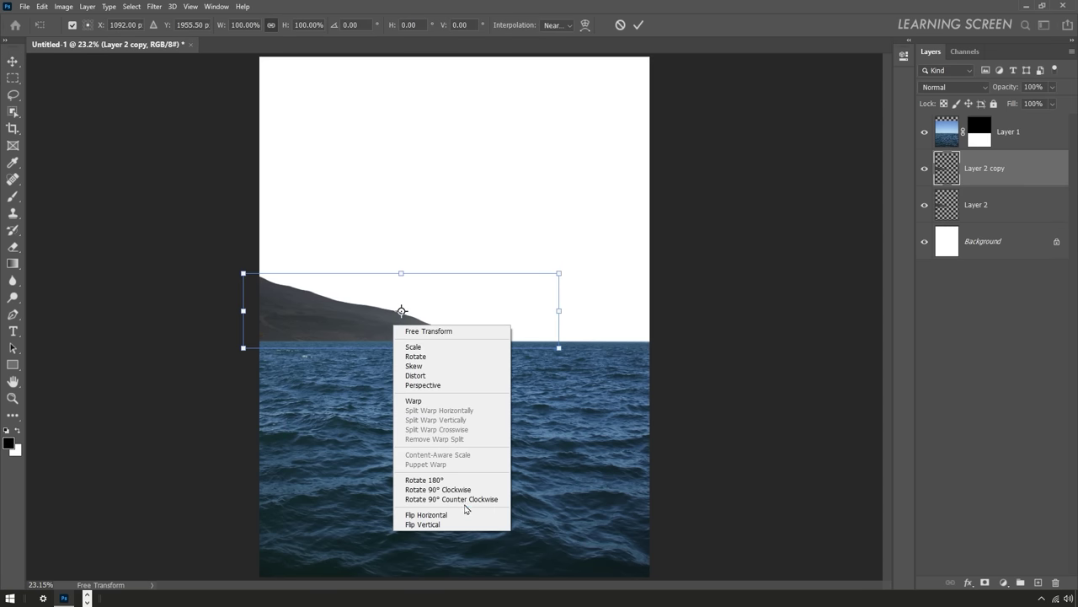
click(427, 578)
drag(464, 323, 497, 315)
- Scale and rotate the mirrored slope to meet the left one in a V-shaped valley
drag(698, 273, 669, 263)
drag(525, 345, 524, 369)
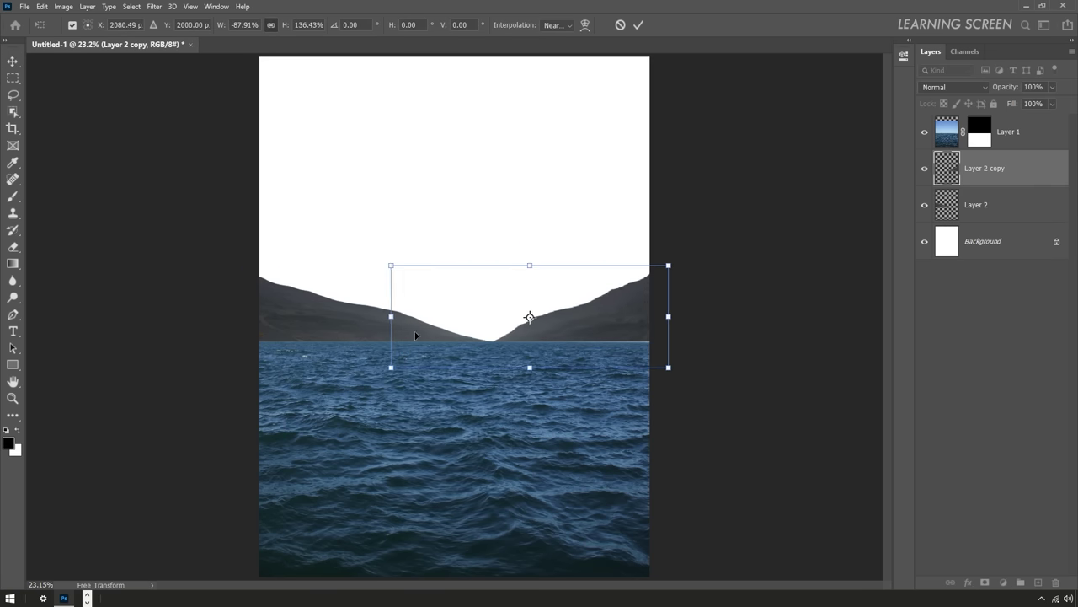
drag(390, 316, 415, 313)
drag(534, 266, 549, 284)
drag(472, 303, 503, 239)
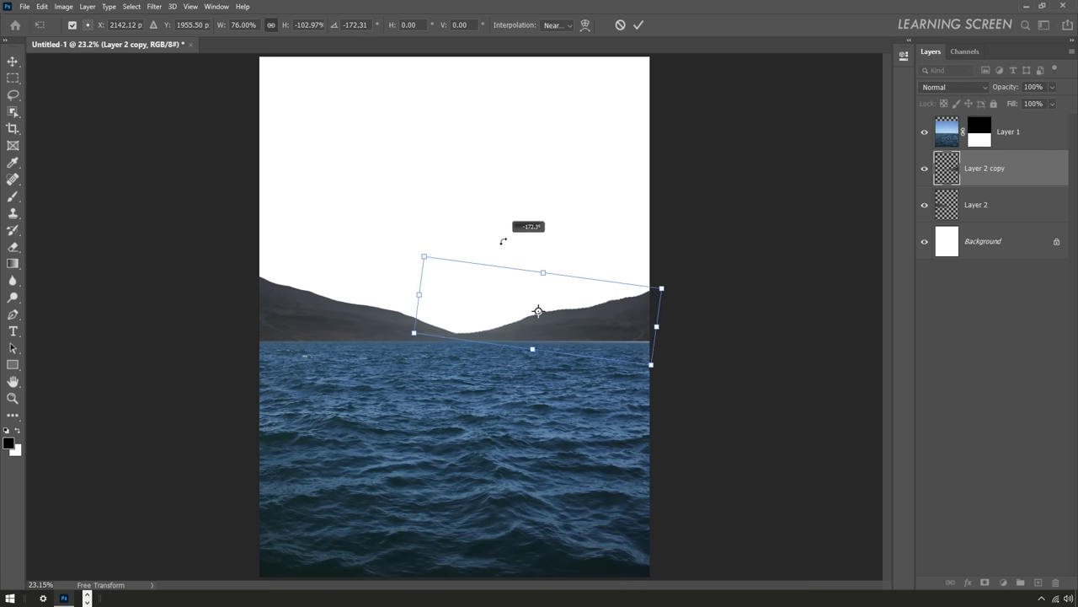
drag(655, 278, 667, 273)
click(639, 26)
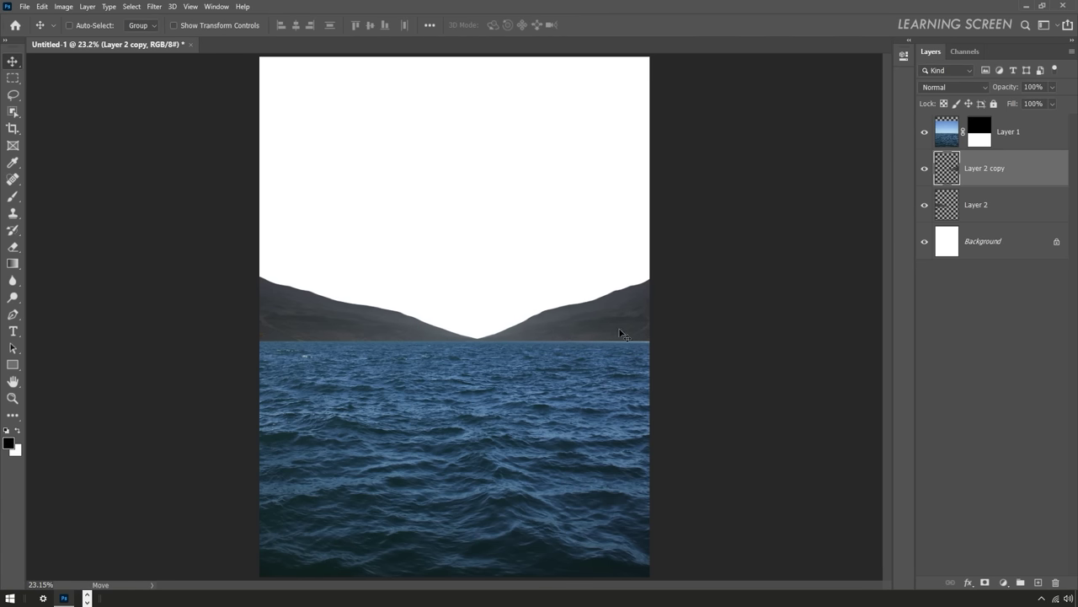
right_click(1029, 177)
- Group the two mountain layers as 'Mountain' and select Layer 2 copy inside it
click(915, 193)
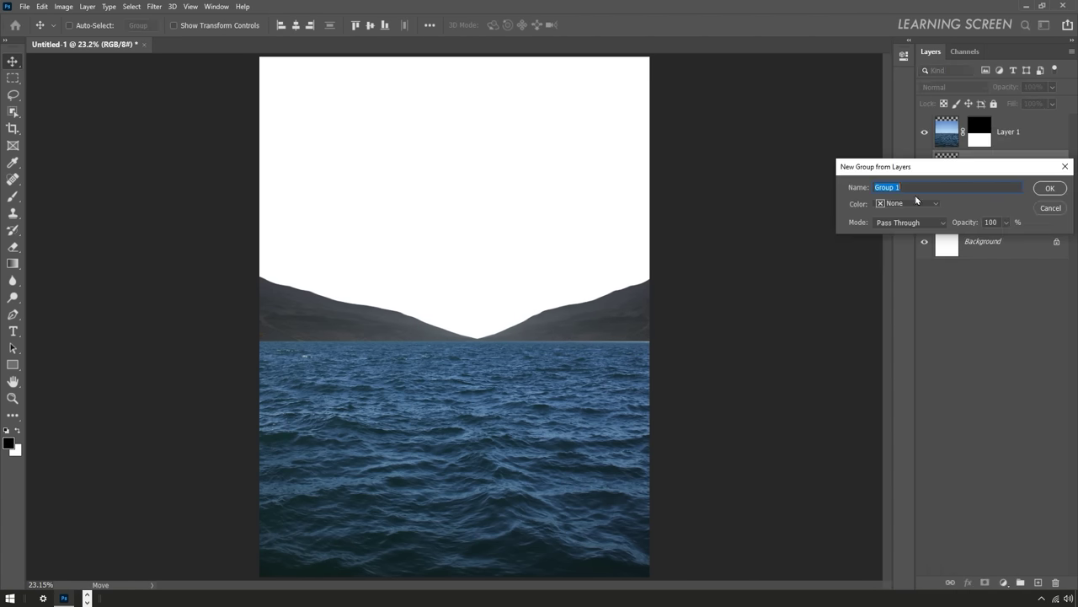
text(ntai)
key(Return)
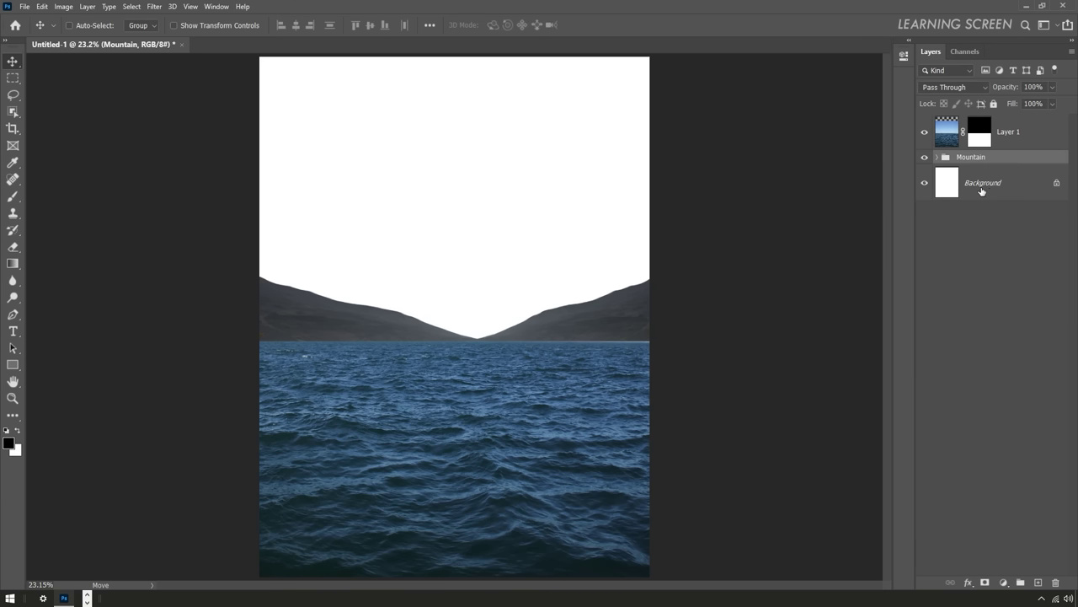
click(937, 157)
click(1003, 182)
- Add a Color Balance layer with Cyan-Red -42 and Blue +16 to the mountains
click(1003, 583)
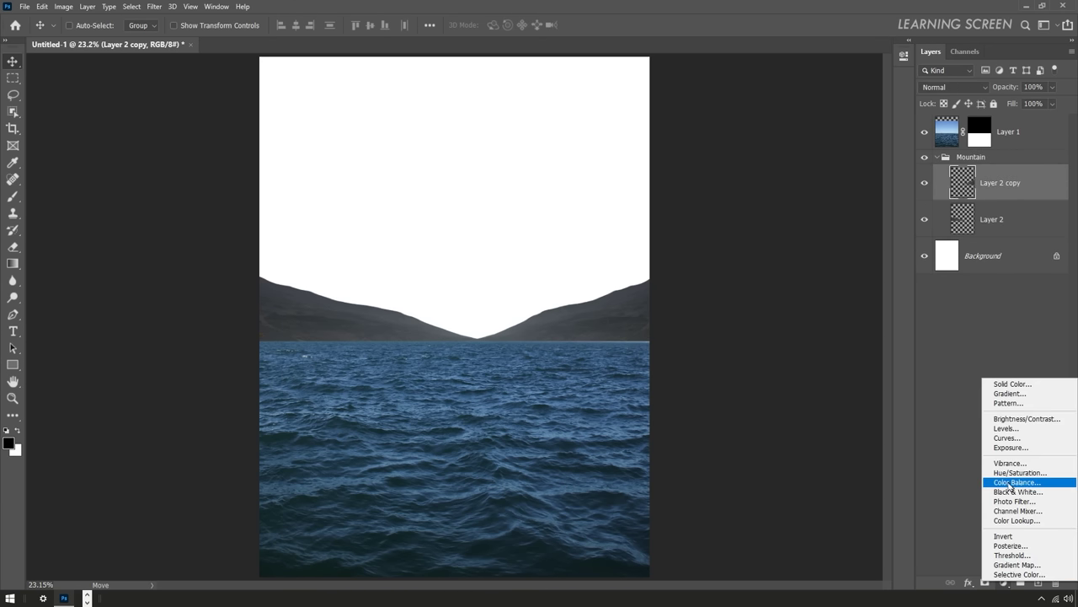
click(1011, 482)
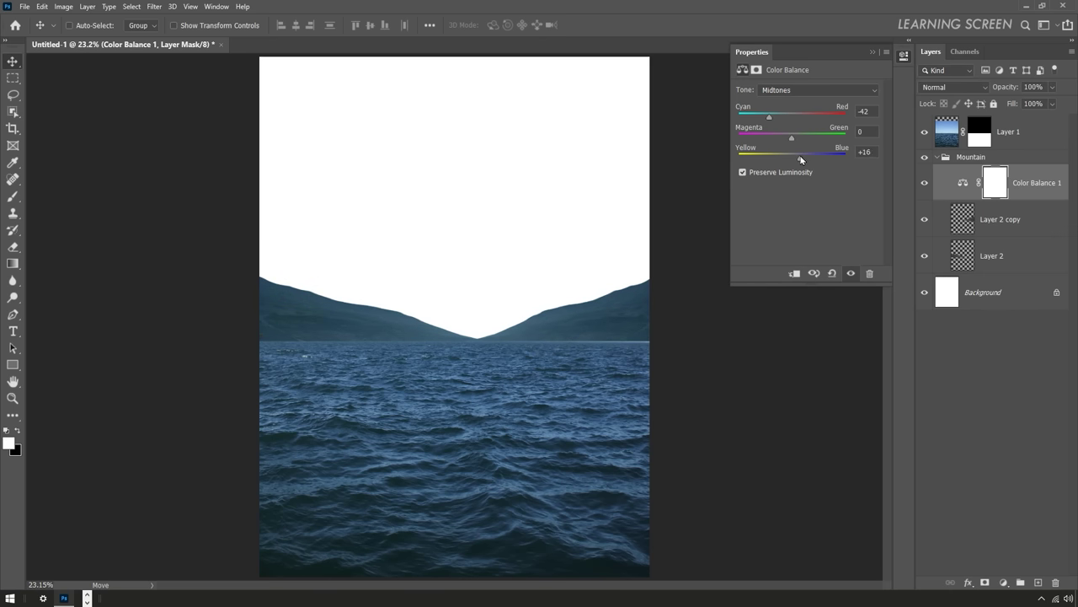
click(873, 53)
- Add a Curves layer pulled down to darken the mountains, then collapse the group
click(1002, 582)
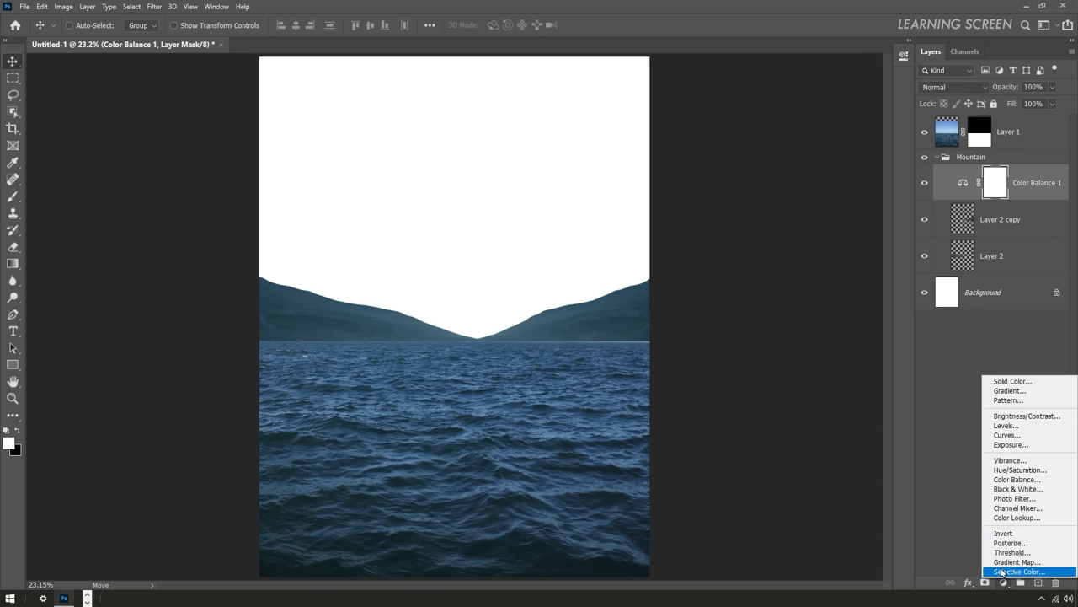
click(1004, 435)
drag(818, 172, 813, 197)
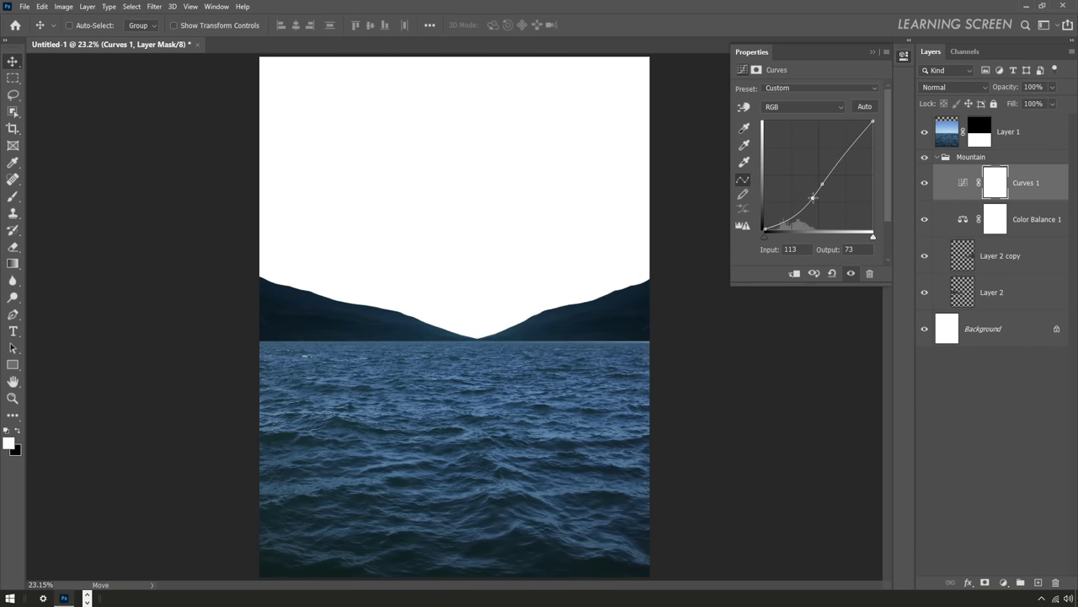
click(872, 52)
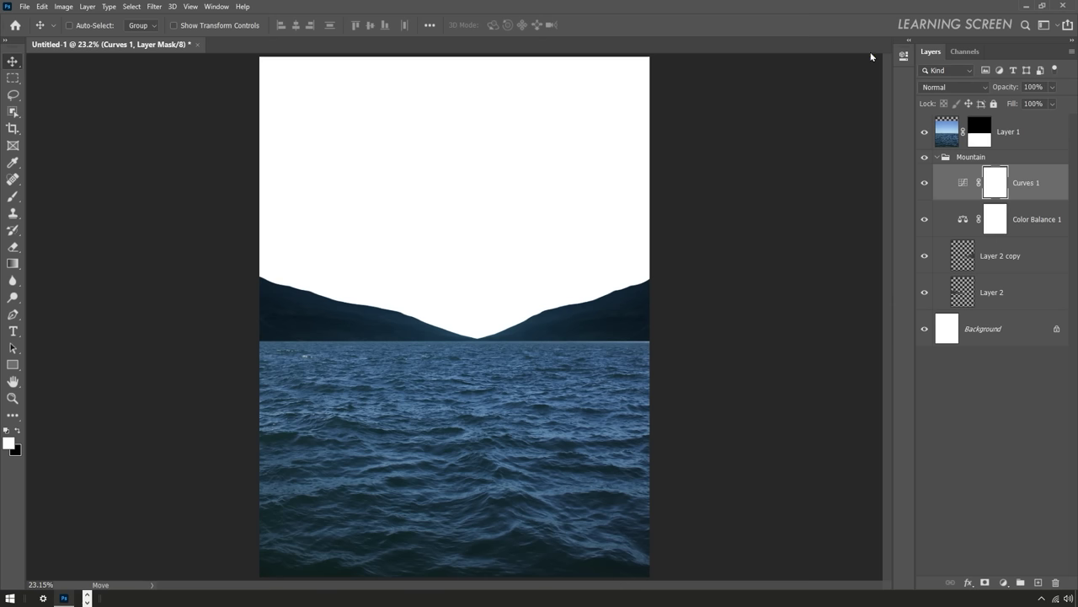
click(937, 158)
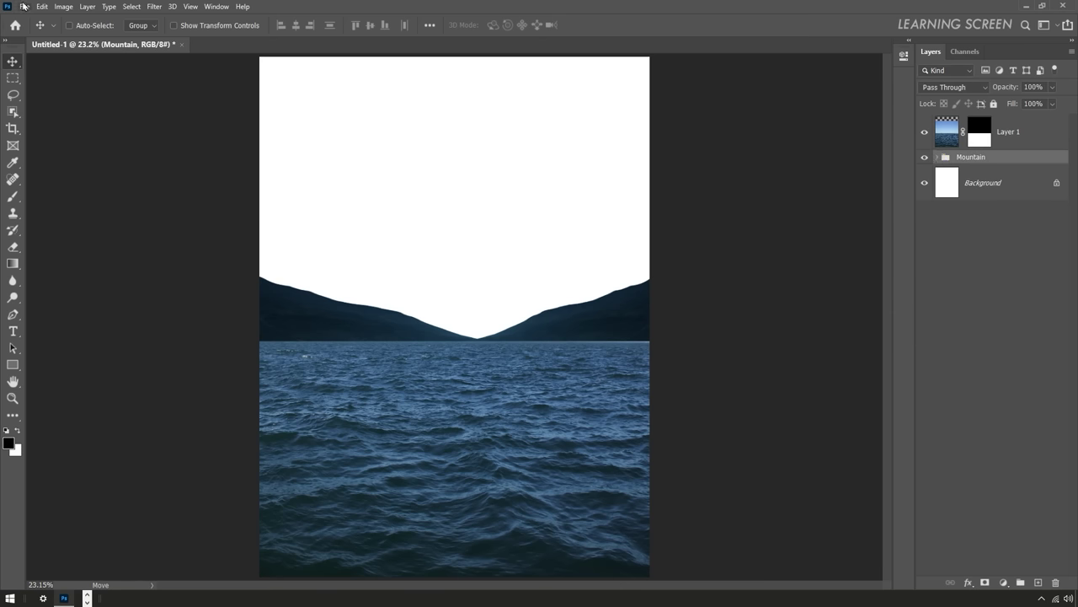
- Open Sky.jpg, select the sky down to the horizon and cut it out
click(23, 7)
click(66, 29)
double_click(679, 93)
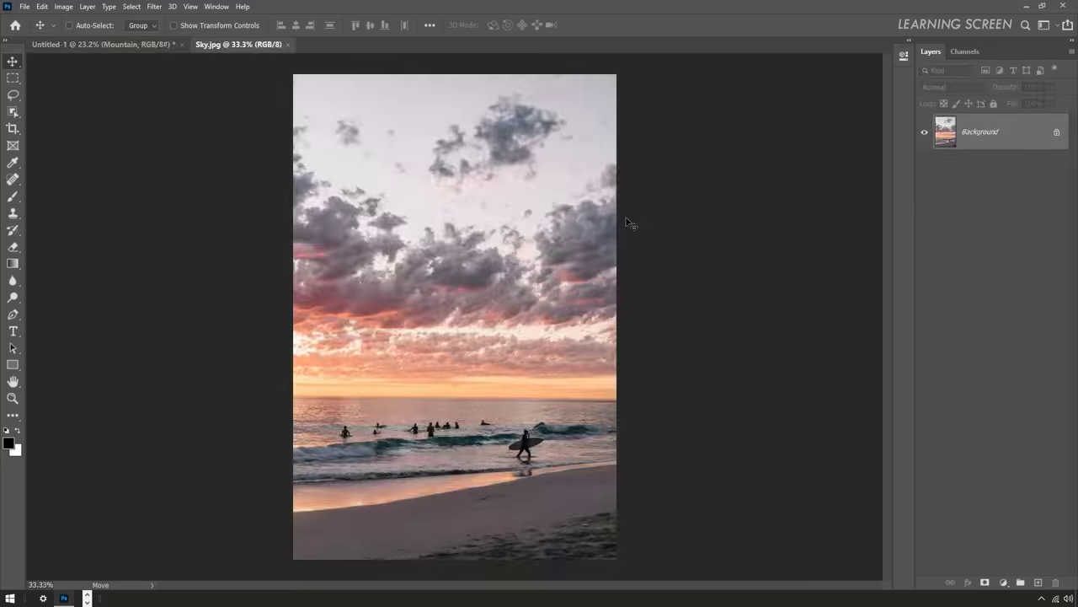
click(13, 77)
drag(279, 65, 685, 396)
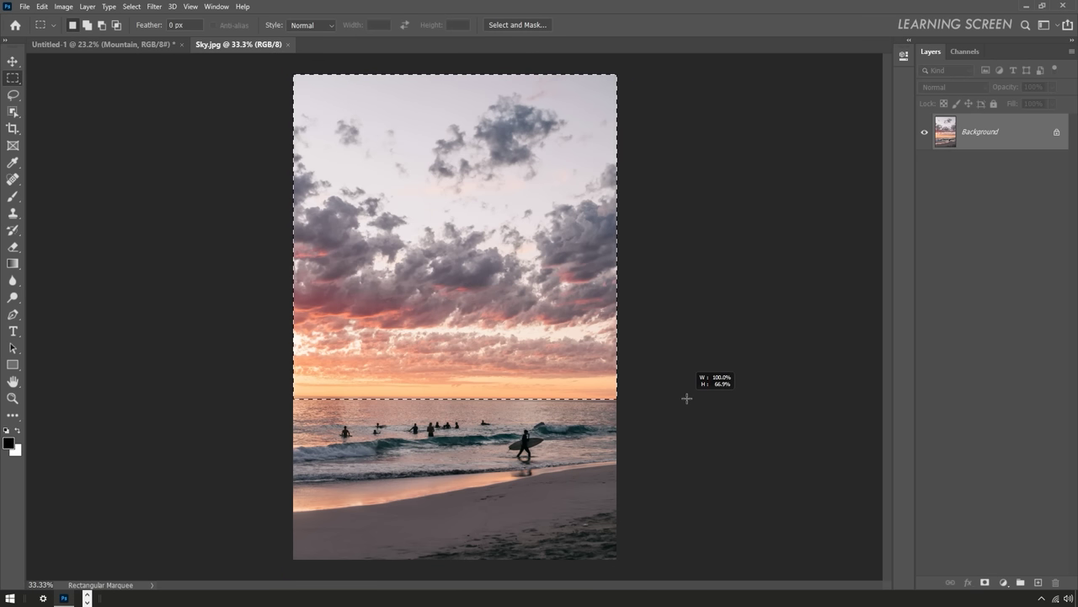
click(1056, 132)
key(ctrl+x)
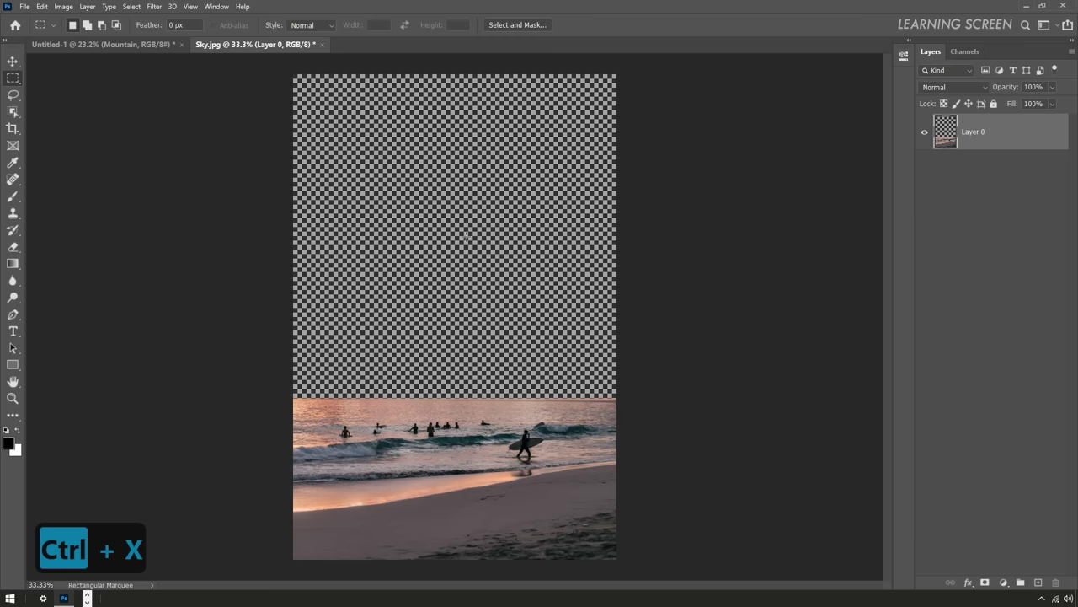
- Unlock the composite's background into Layer 0 and paste the sky above it, moved up
key(v)
click(109, 44)
click(987, 187)
click(1057, 182)
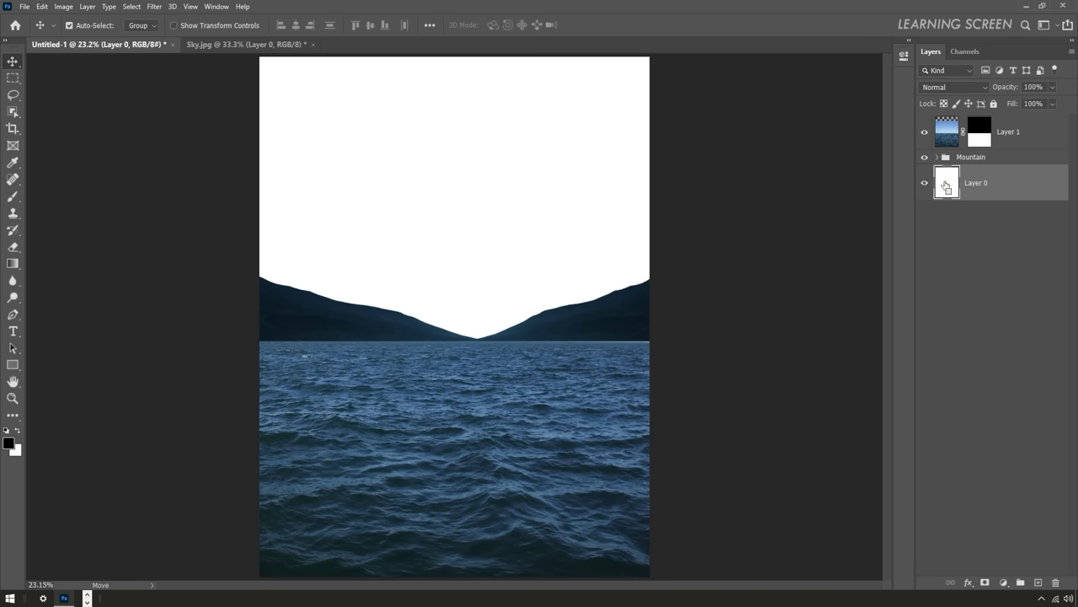
key(ctrl+v)
drag(446, 281, 431, 181)
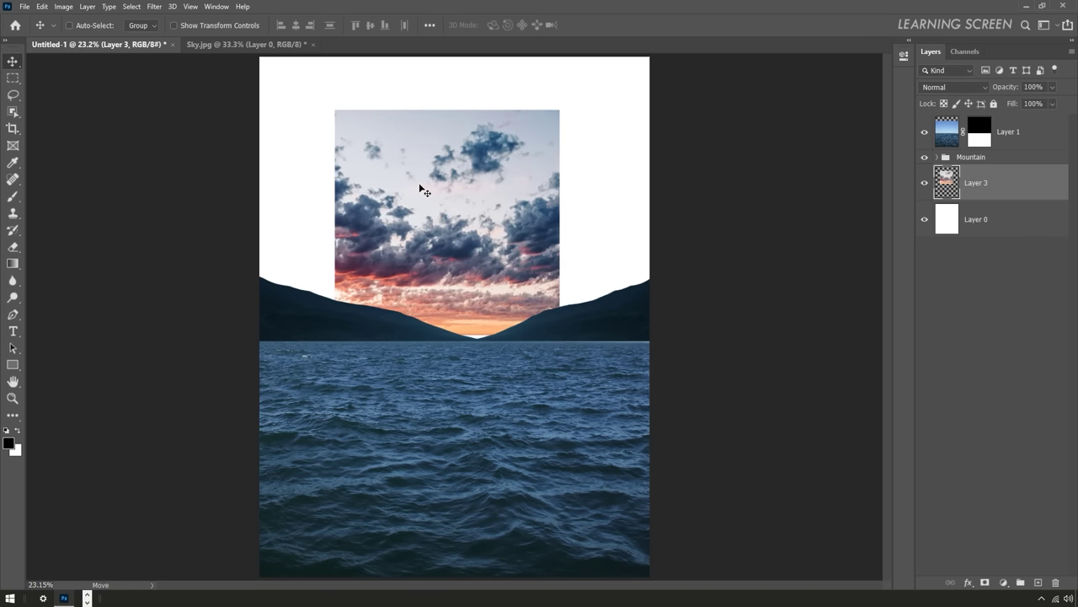
- Enlarge the sky with Free Transform until it fills the top of the canvas
key(ctrl+t)
drag(559, 110, 638, 51)
drag(452, 283, 455, 230)
scroll(456, 217, down, 2)
drag(590, 84, 662, 12)
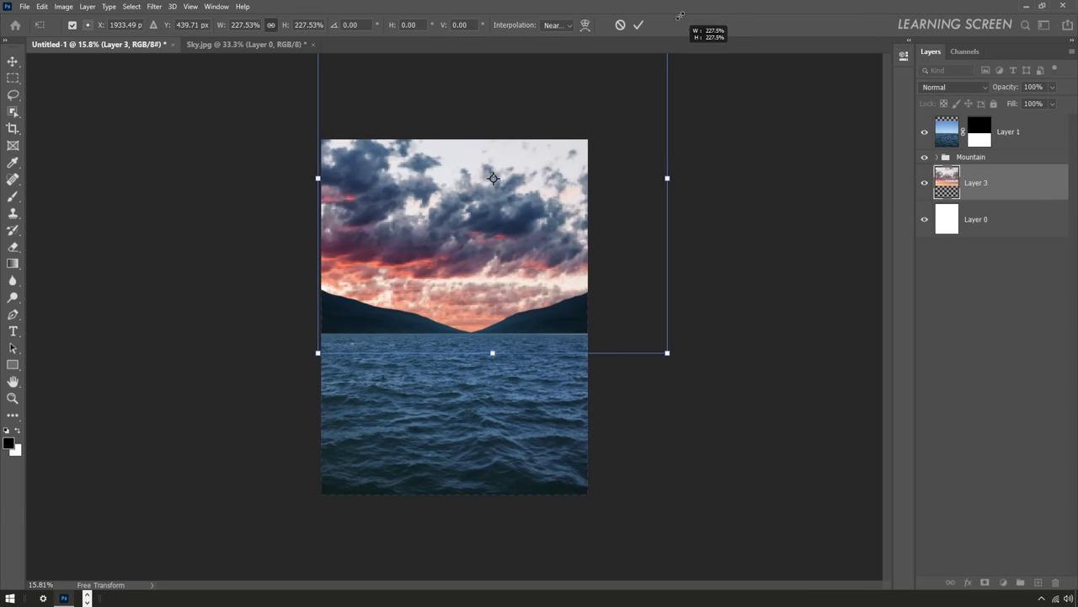
right_click(511, 200)
click(529, 234)
scroll(529, 234, down, 2)
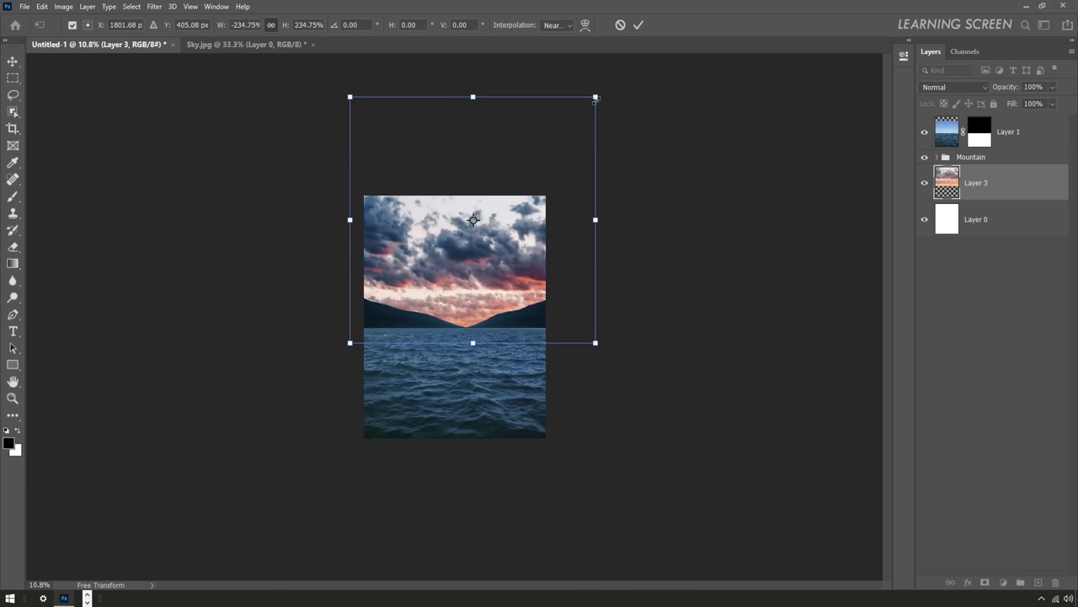
drag(529, 235, 521, 165)
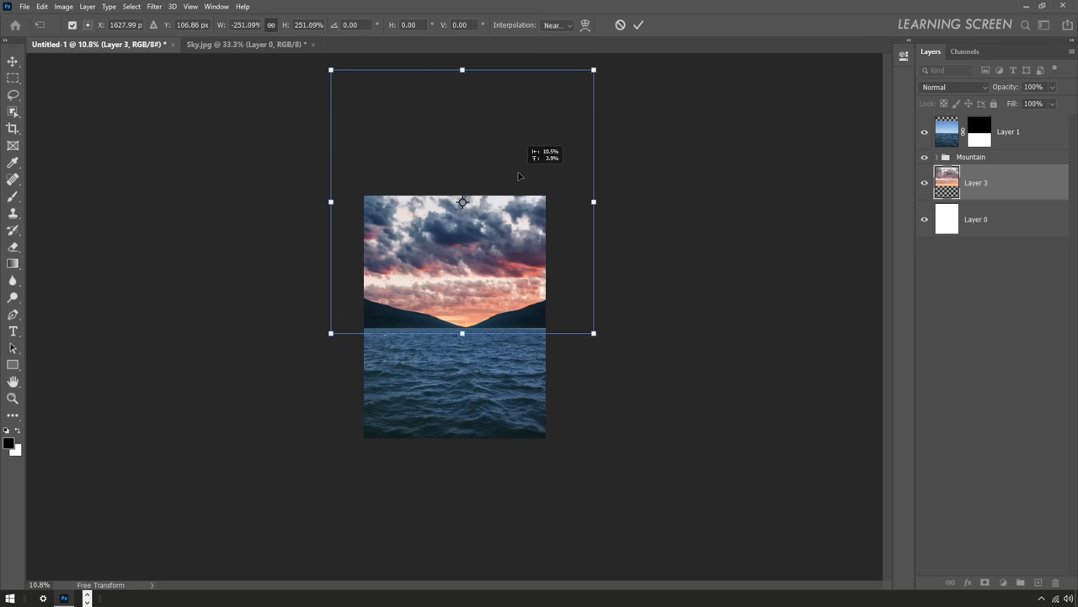
click(638, 25)
- Set the Mountain group blend mode to Normal so its adjustments skip the sky
key(ctrl+0)
click(937, 157)
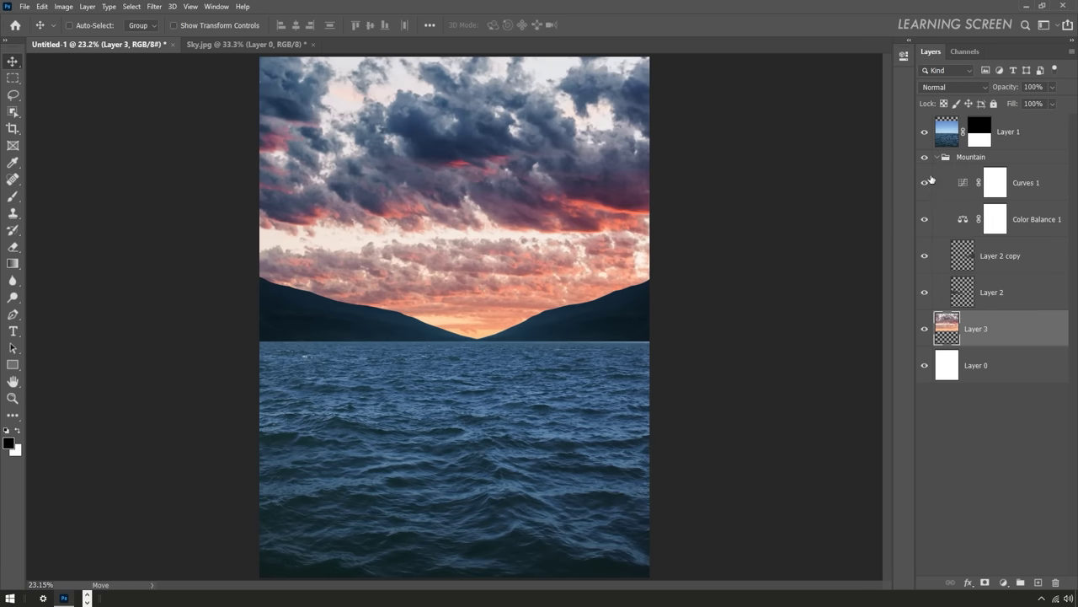
click(925, 183)
click(924, 182)
click(1032, 185)
click(969, 158)
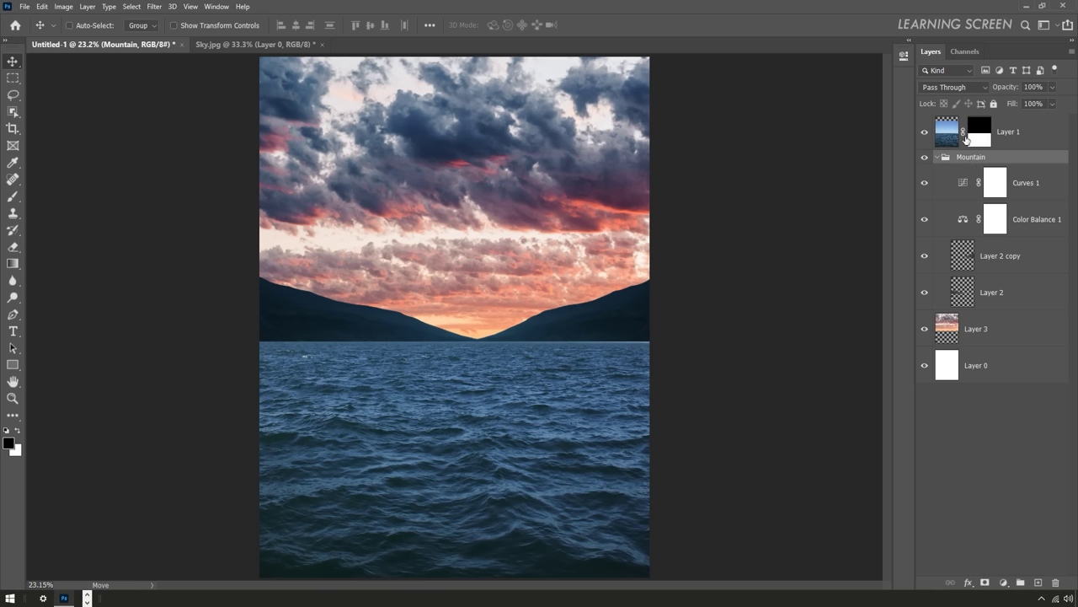
click(954, 87)
click(937, 157)
click(948, 182)
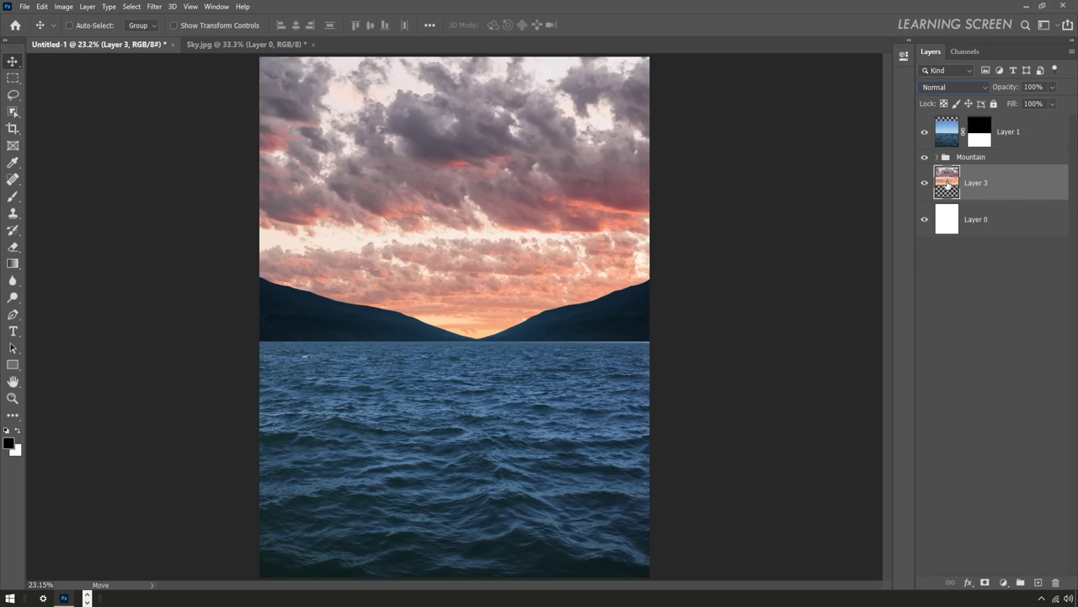
- Delete the white Layer 0 and duplicate the sky Layer 3
click(1002, 220)
click(1057, 583)
right_click(1021, 185)
click(935, 176)
click(1049, 168)
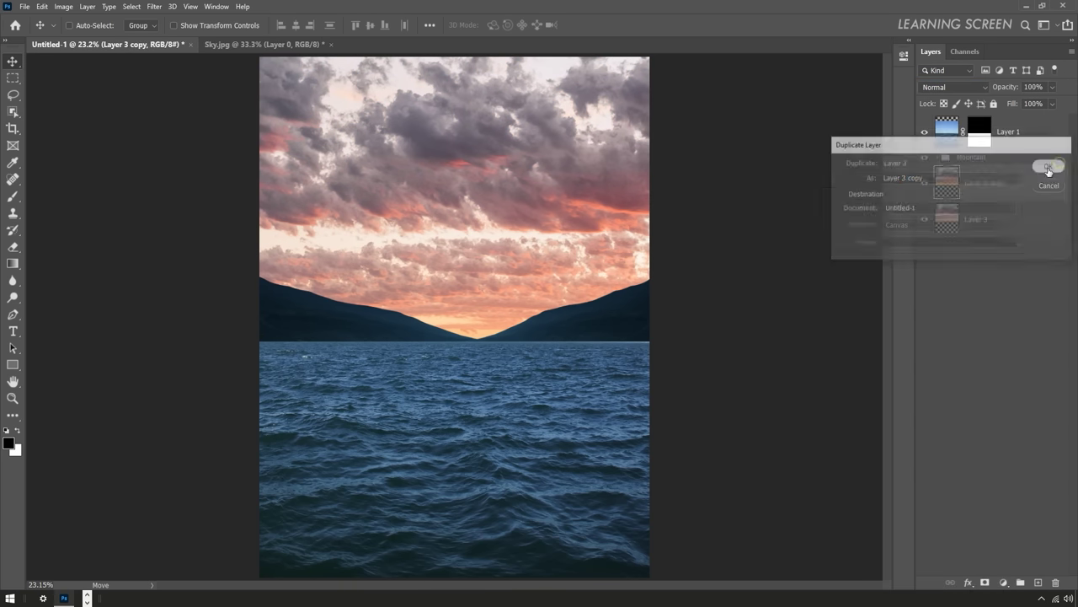
scroll(504, 242, down, 2)
- Flip the Layer 3 copy vertically and horizontally, nudging it up and left
key(ctrl+t)
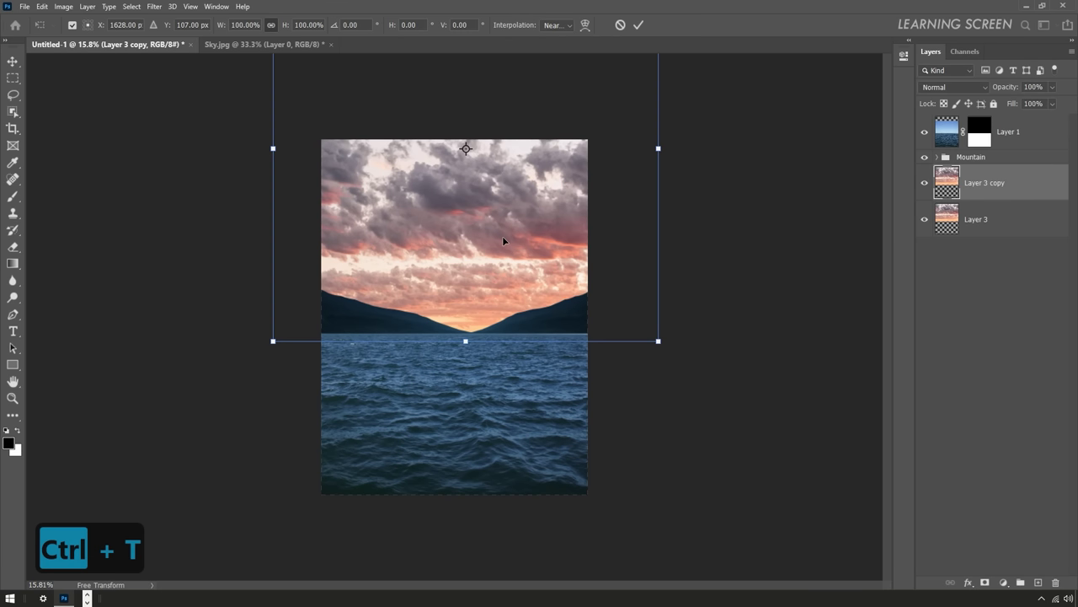
right_click(503, 241)
click(556, 437)
right_click(503, 199)
click(547, 378)
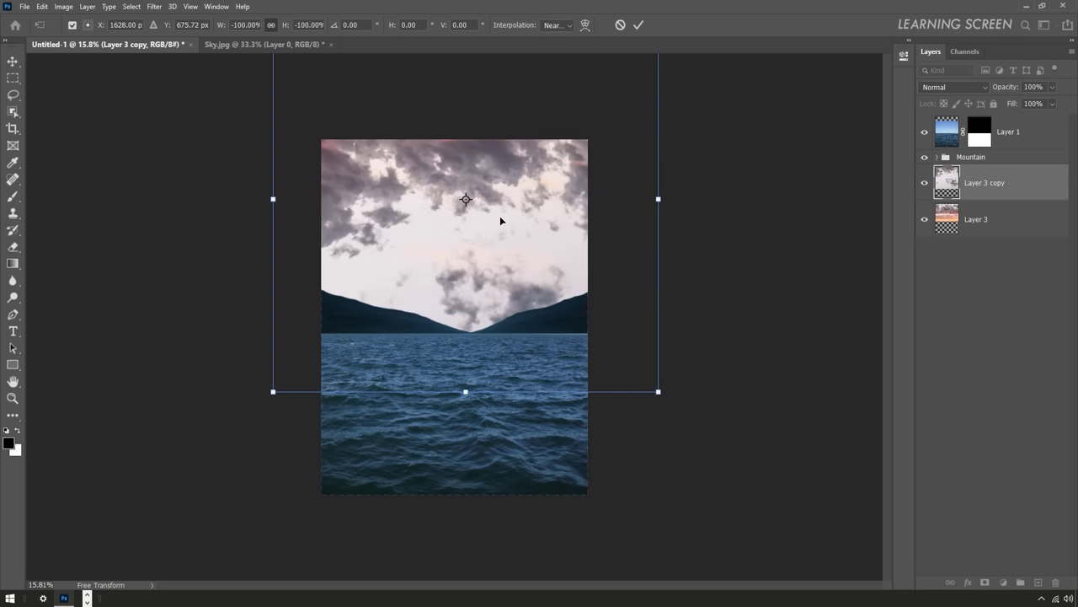
drag(501, 219, 486, 222)
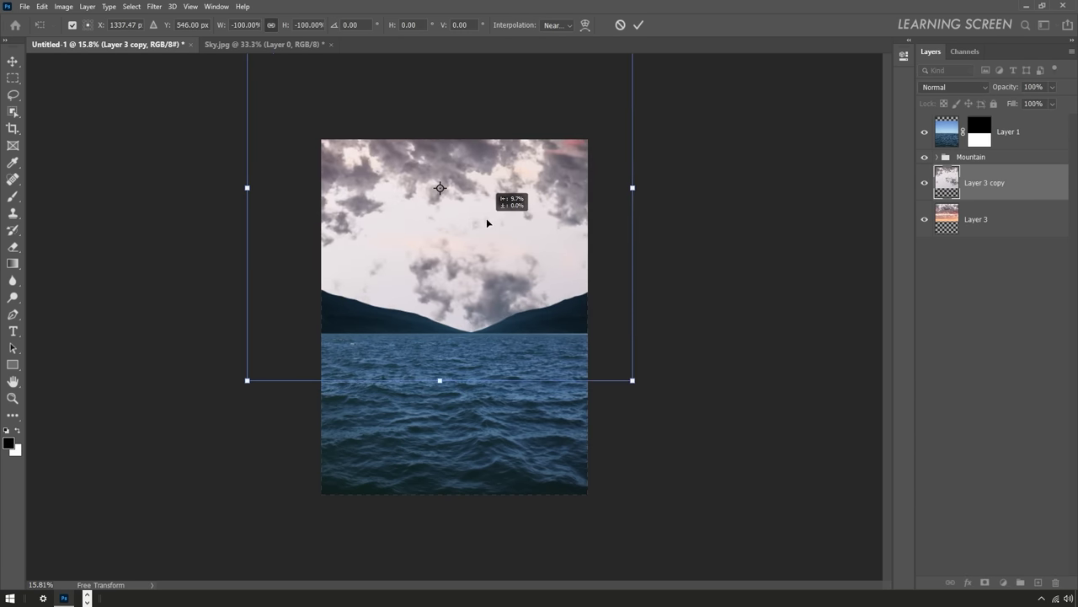
click(639, 25)
- Give the sky copy an inverted mask and set a 140 px brush at 27% flow
click(986, 581)
key(ctrl+i)
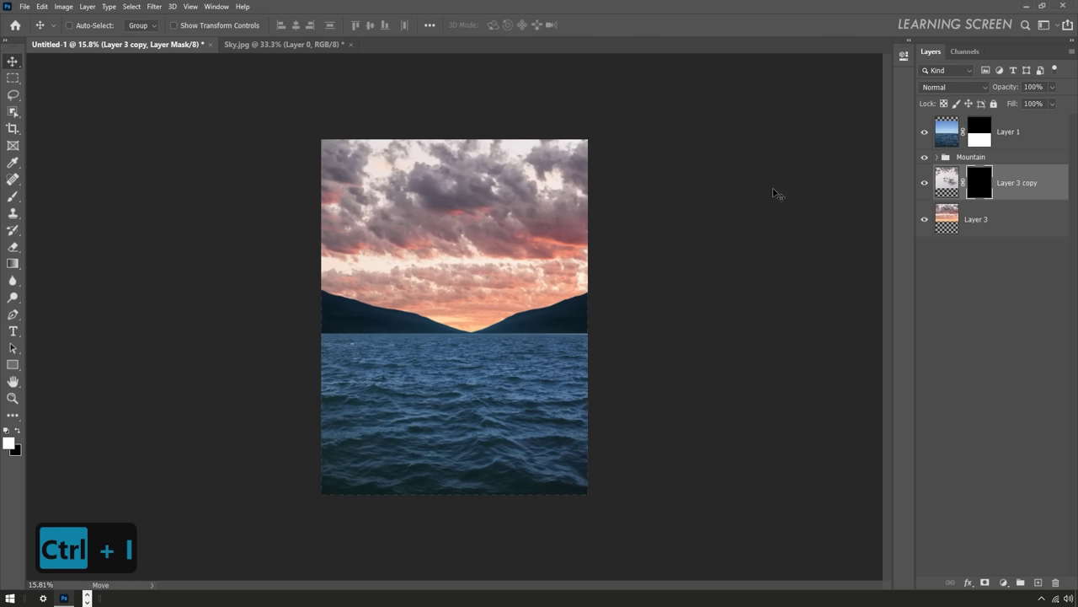
click(13, 195)
right_click(455, 281)
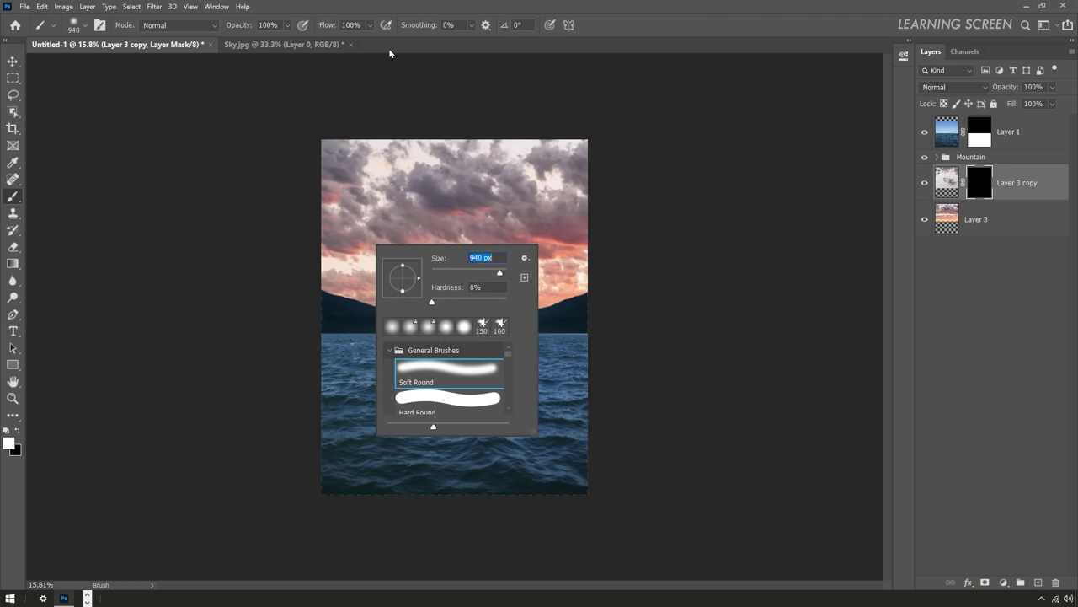
text(140)
key(Return)
key(shift+2)
key(shift+7)
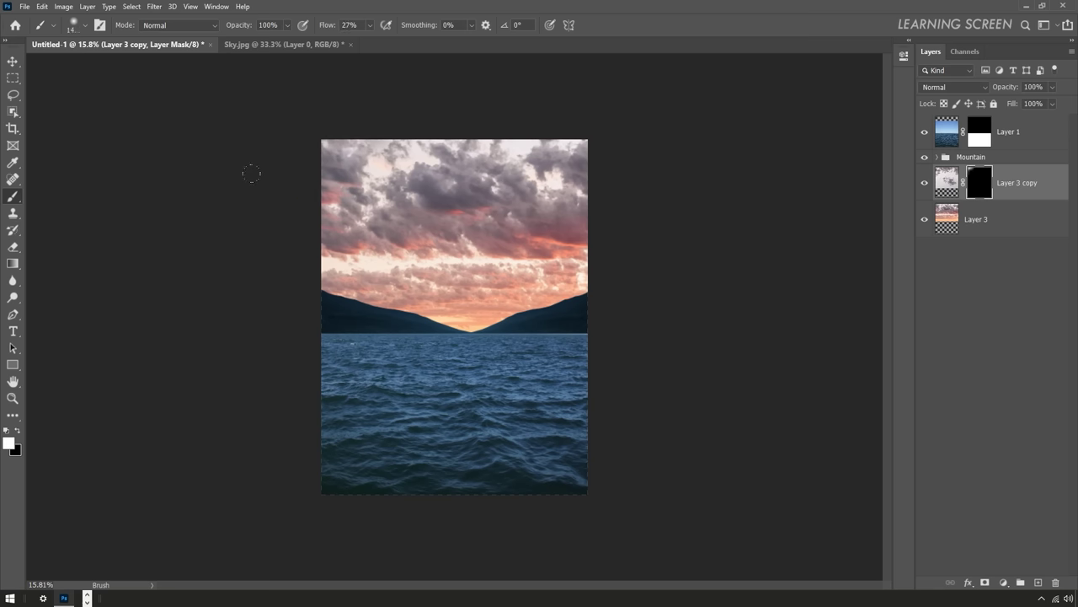
- Paint the sky copy into the upper clouds, then toggle its visibility to compare
mouse_move(412, 194)
mouse_down()
mouse_move(573, 169)
mouse_move(388, 210)
mouse_up()
drag(370, 24, 360, 39)
key(bracketleft)
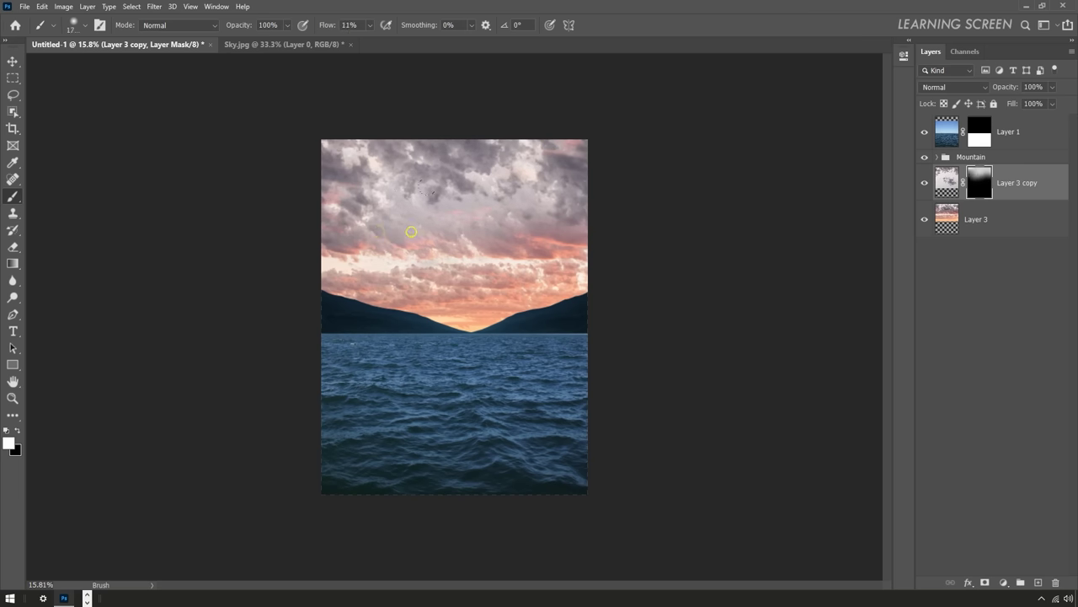
key(v)
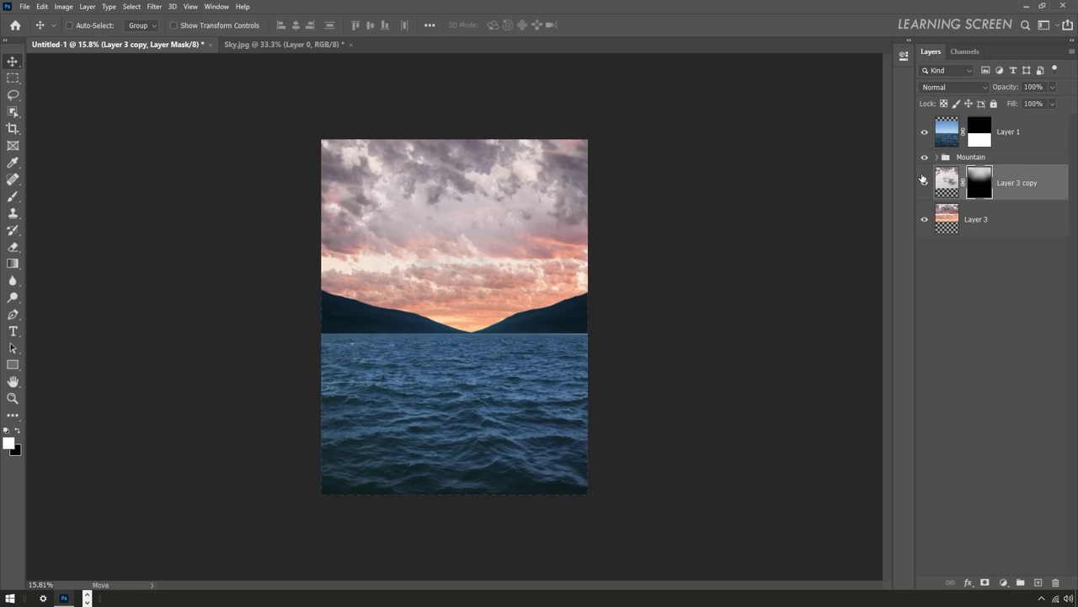
click(924, 179)
click(924, 183)
- Group both sky layers into a group named 'Sky'
shift+click(1035, 221)
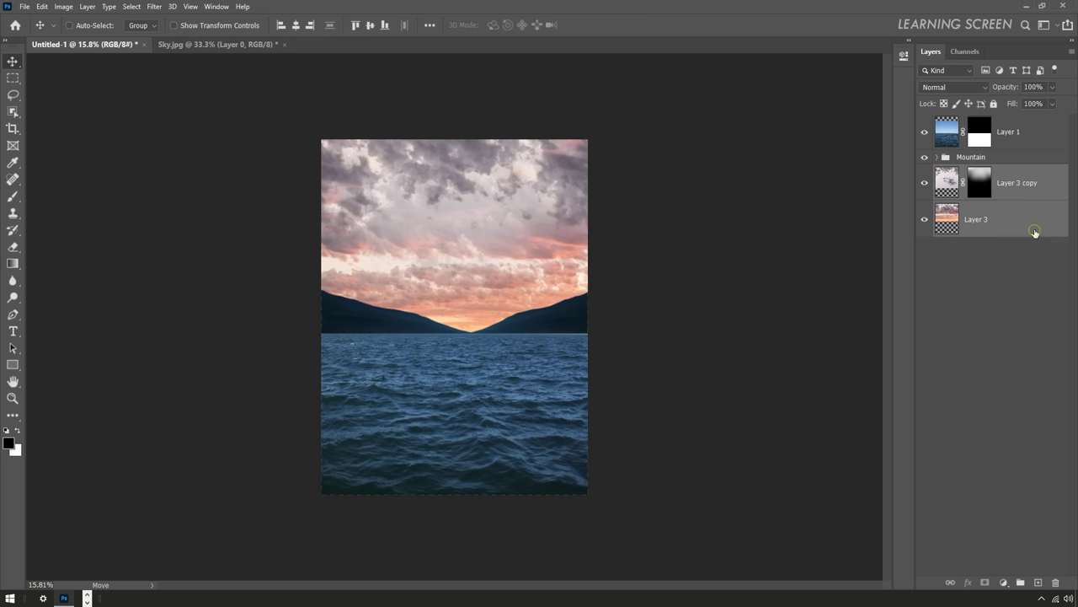
right_click(1035, 222)
click(926, 193)
text(Sky)
key(Return)
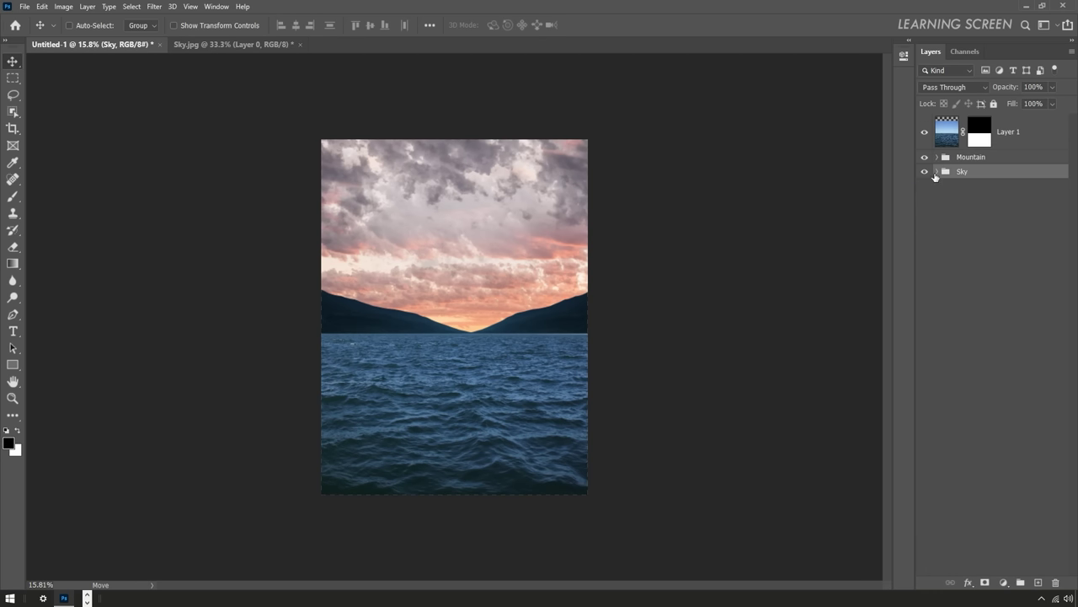
click(937, 171)
click(1019, 196)
- Add a Levels adjustment with black input 85 and output white about 83
click(1004, 583)
click(1006, 430)
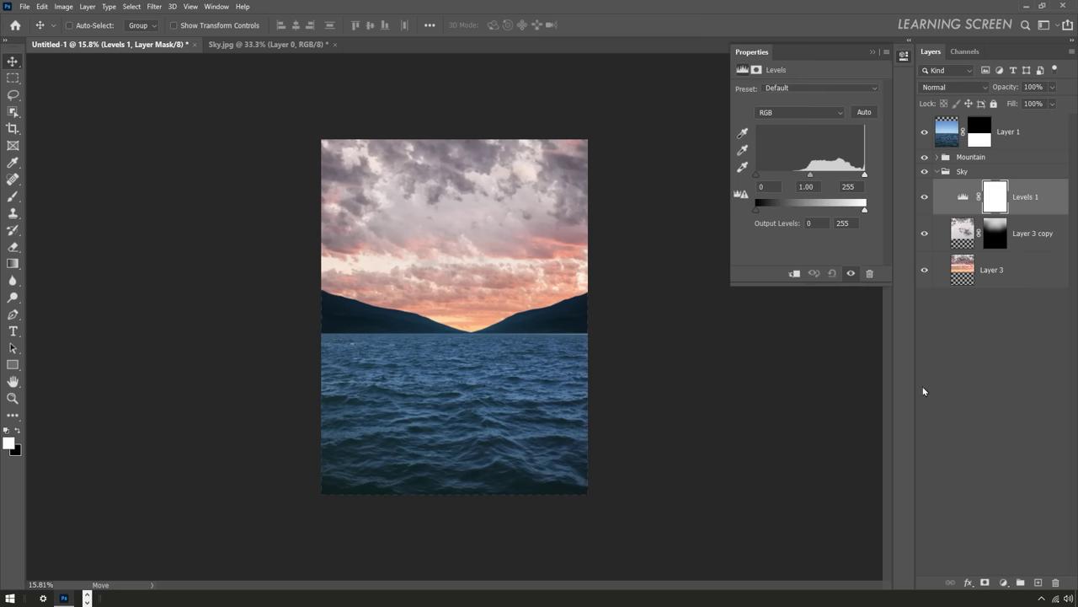
drag(756, 175, 793, 175)
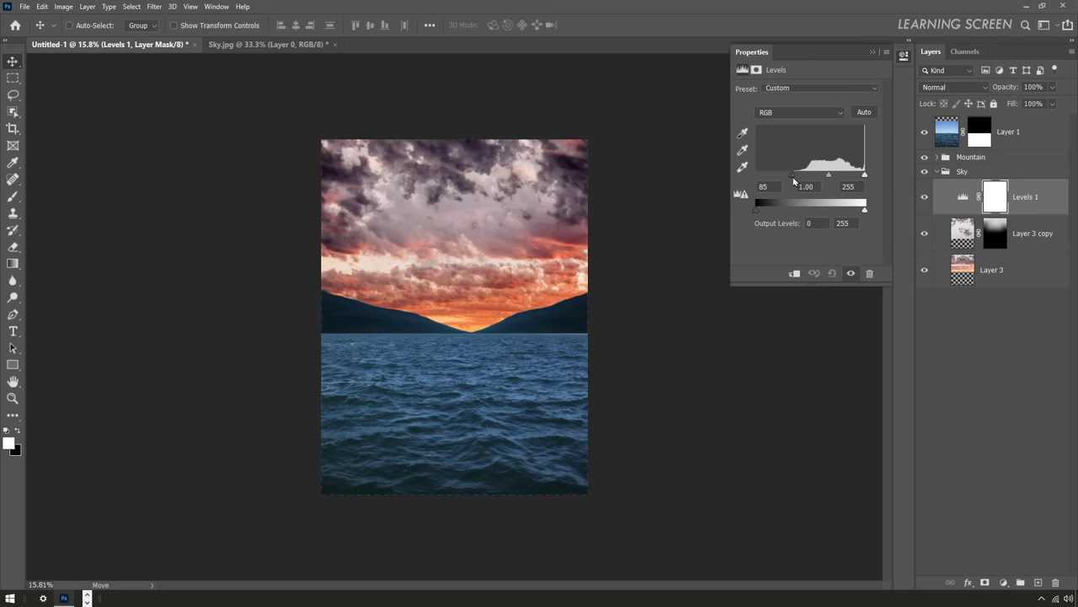
drag(866, 213, 790, 213)
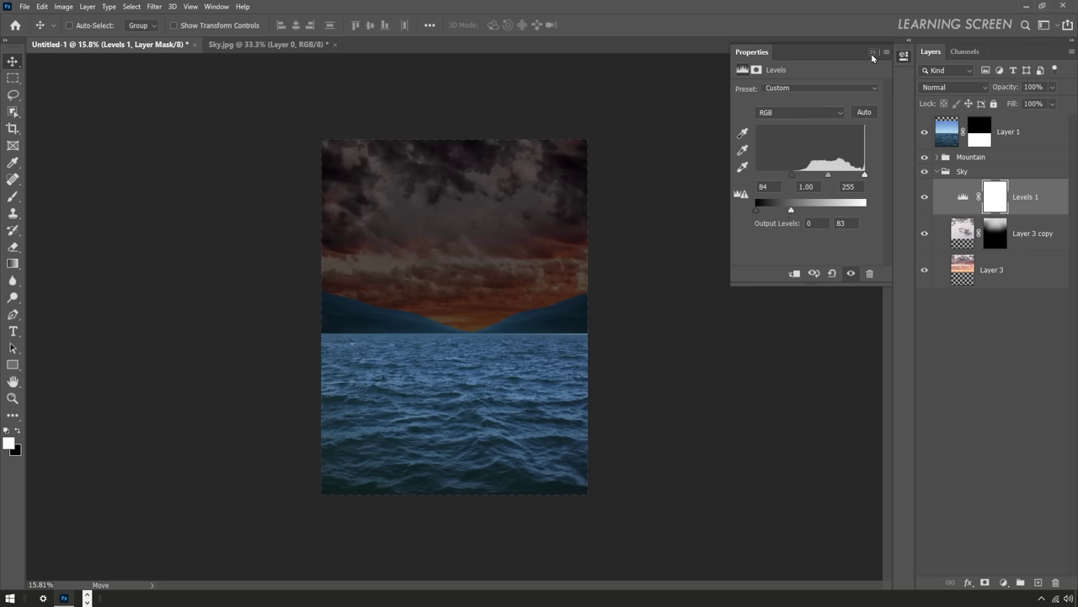
click(872, 52)
- Add a colorized Hue/Saturation layer with Hue 205 and Saturation 40
click(1003, 582)
click(1017, 471)
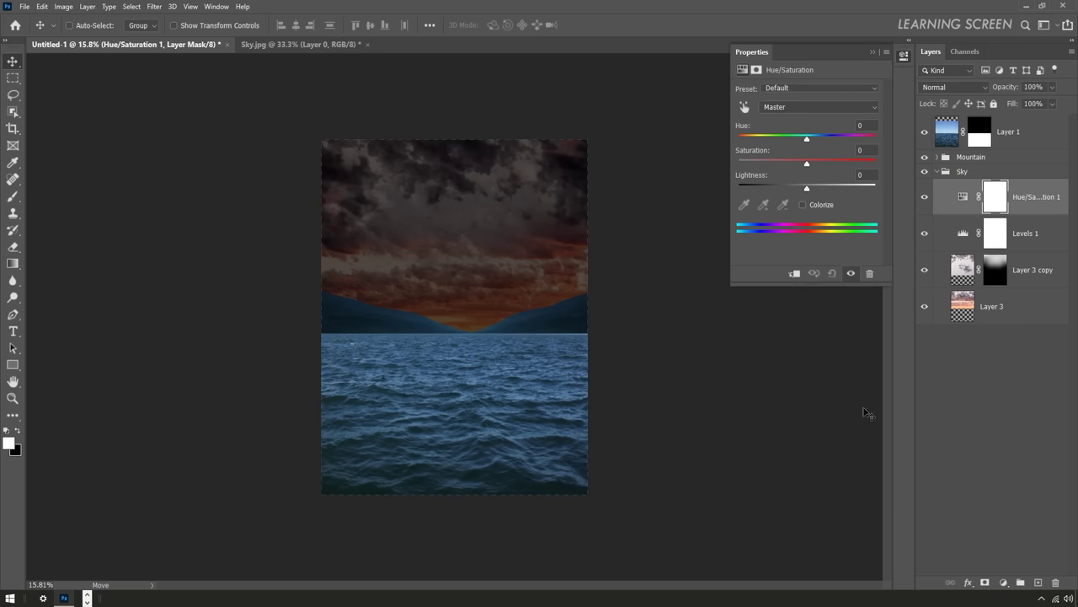
click(803, 205)
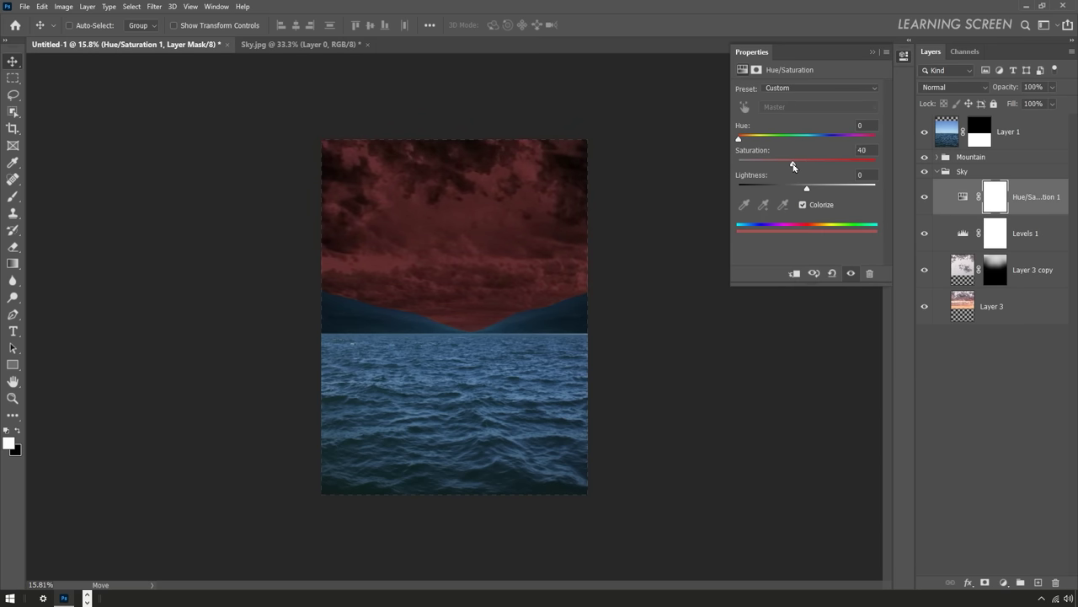
drag(739, 139, 813, 142)
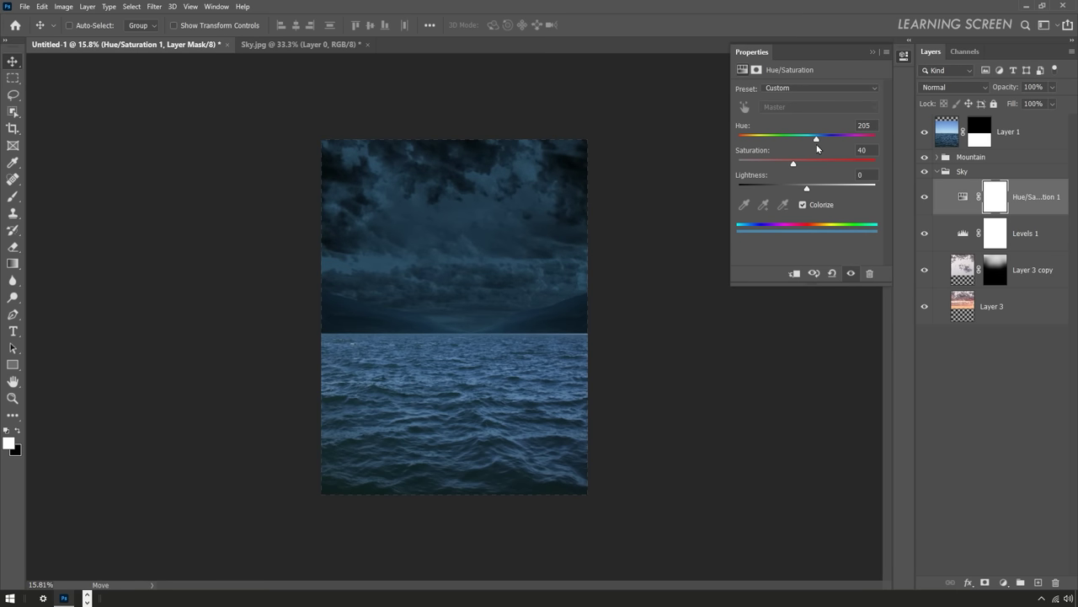
click(873, 52)
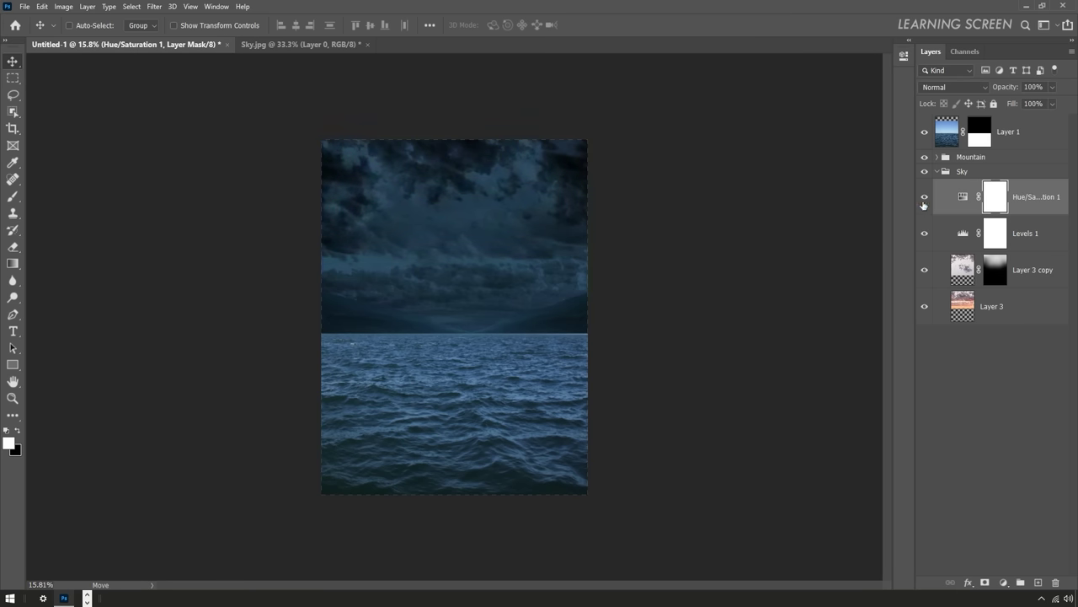
- Open Night_Sky.jpg, cut the whole image and paste it into Untitled-1
click(24, 6)
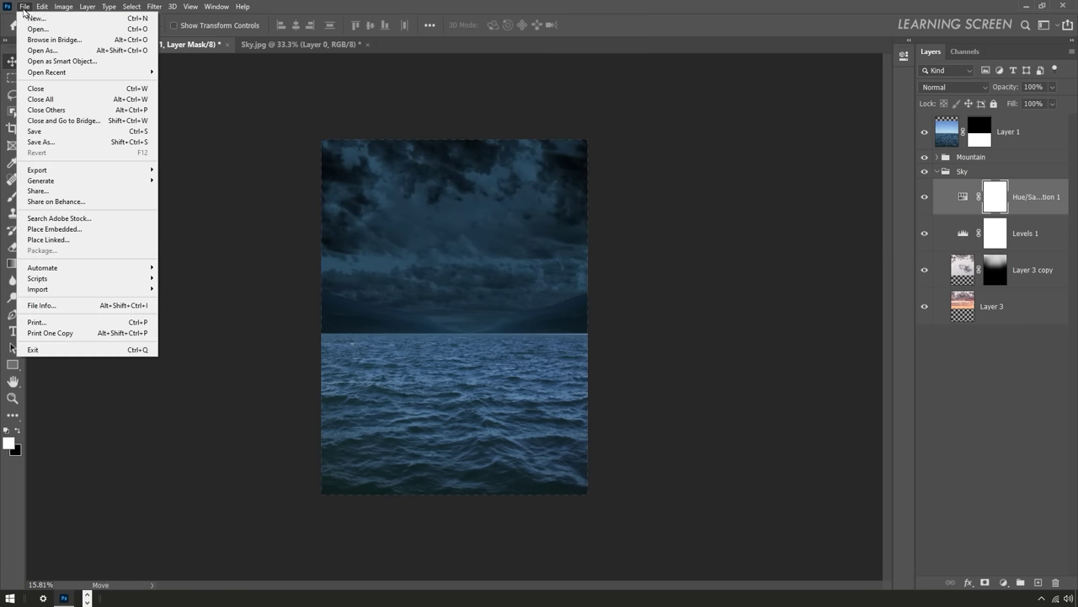
click(38, 28)
double_click(551, 105)
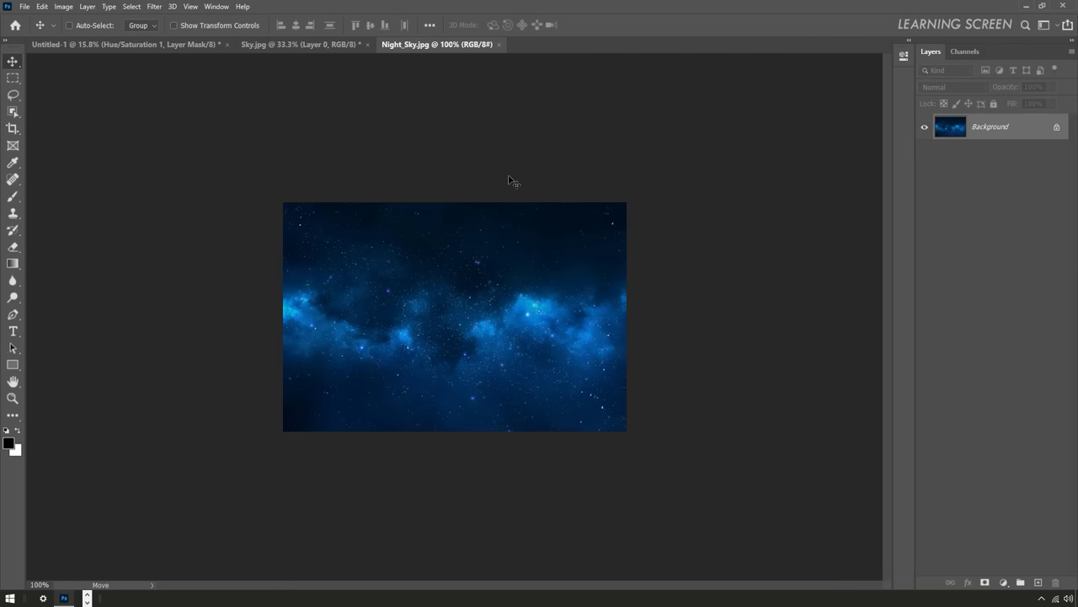
click(1055, 128)
key(ctrl+a)
key(ctrl+x)
click(126, 44)
key(ctrl+v)
- Scale the pasted night sky to about 584% so it covers the upper canvas
key(ctrl+t)
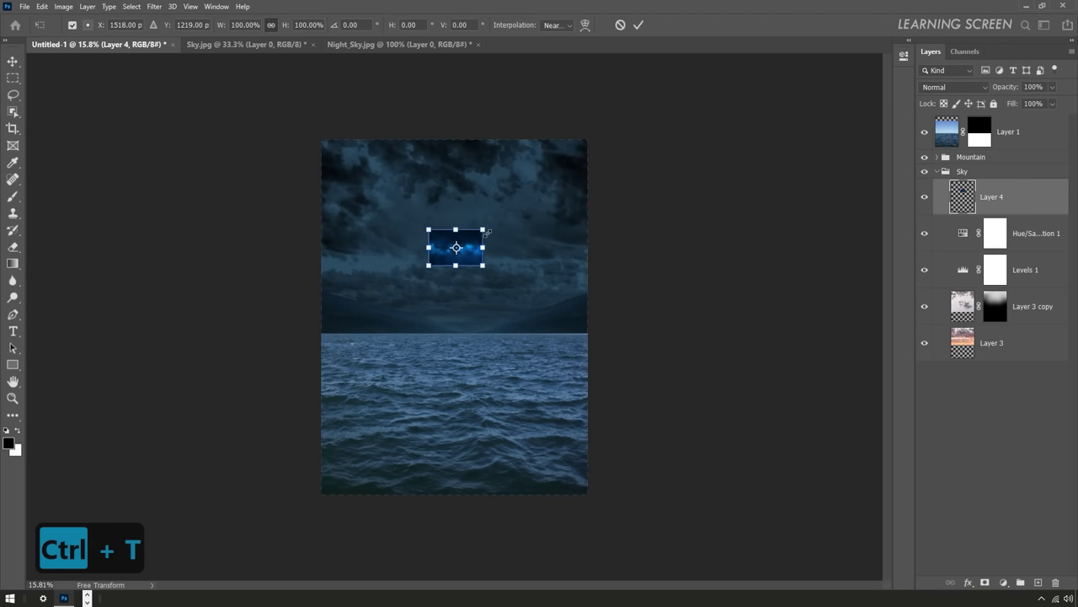
drag(487, 232, 582, 149)
drag(512, 218, 503, 203)
drag(573, 306, 584, 313)
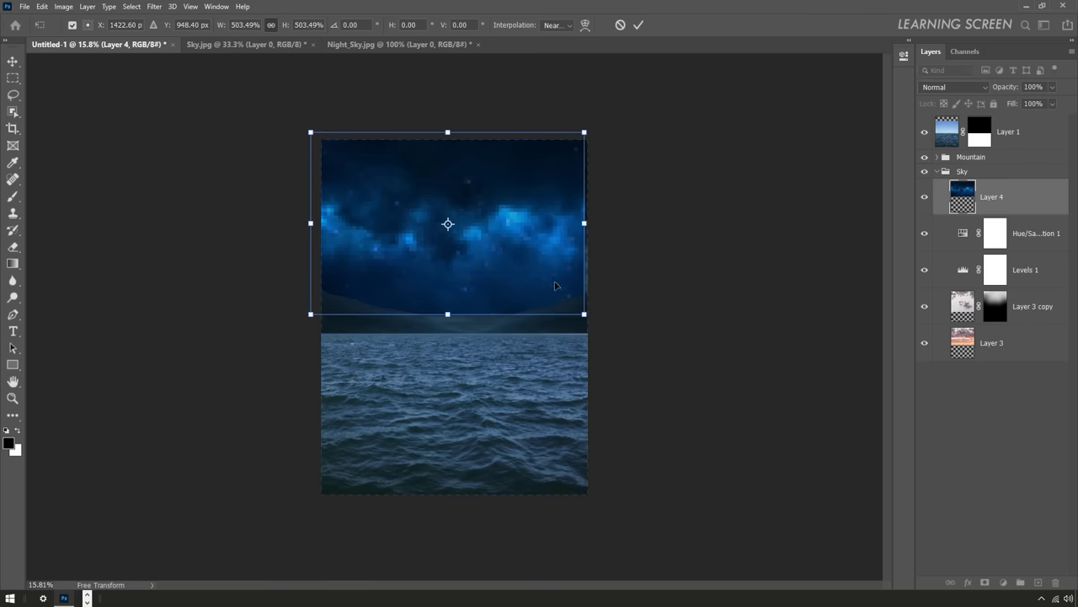
drag(585, 126, 605, 117)
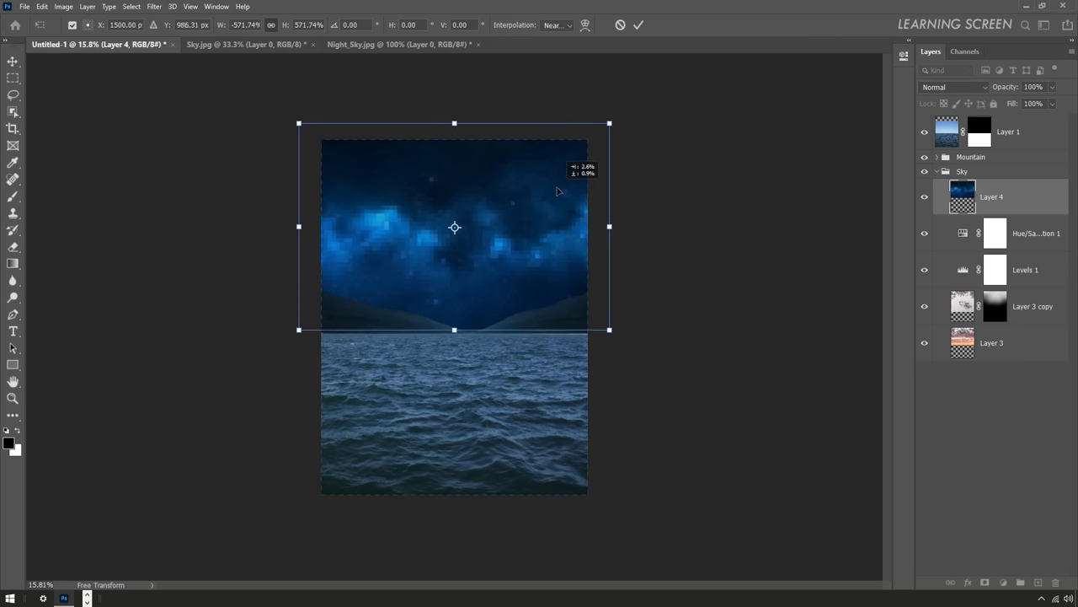
click(639, 26)
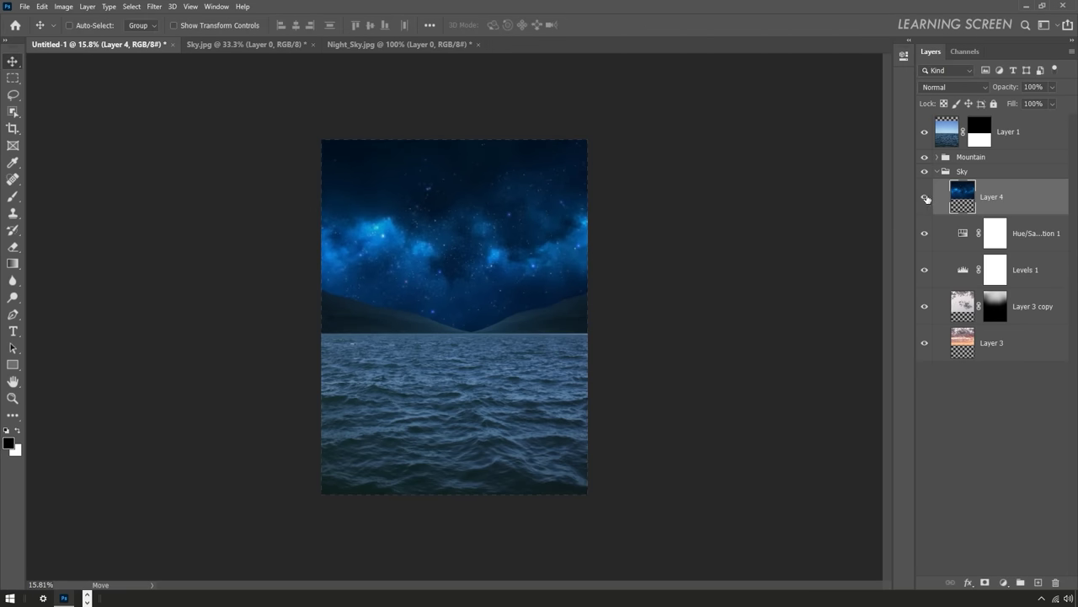
- Move Layer 4 below Hue/Saturation 1 and set its blend mode to Screen
drag(960, 199, 967, 252)
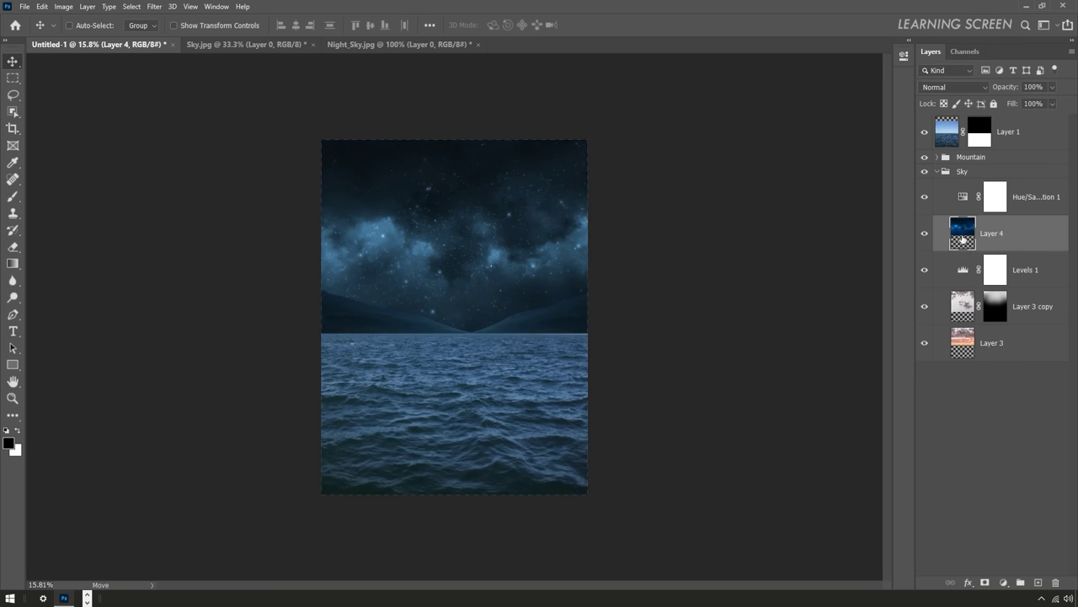
click(956, 87)
click(941, 199)
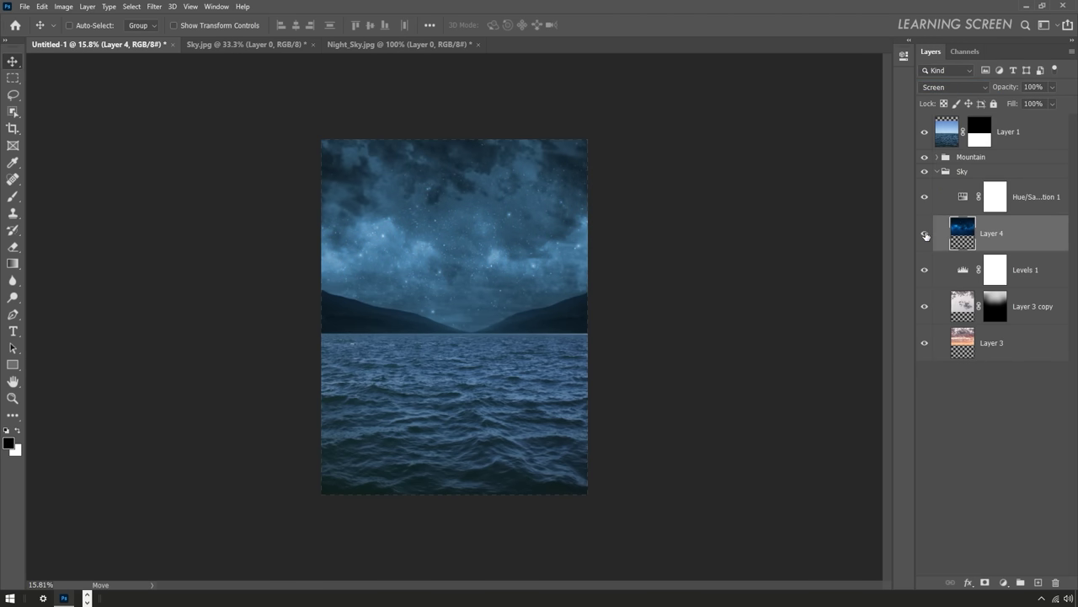
click(925, 235)
- Close Sky.jpg and Night_Sky.jpg without saving, and save the composite as Lost_moon.psd
click(313, 44)
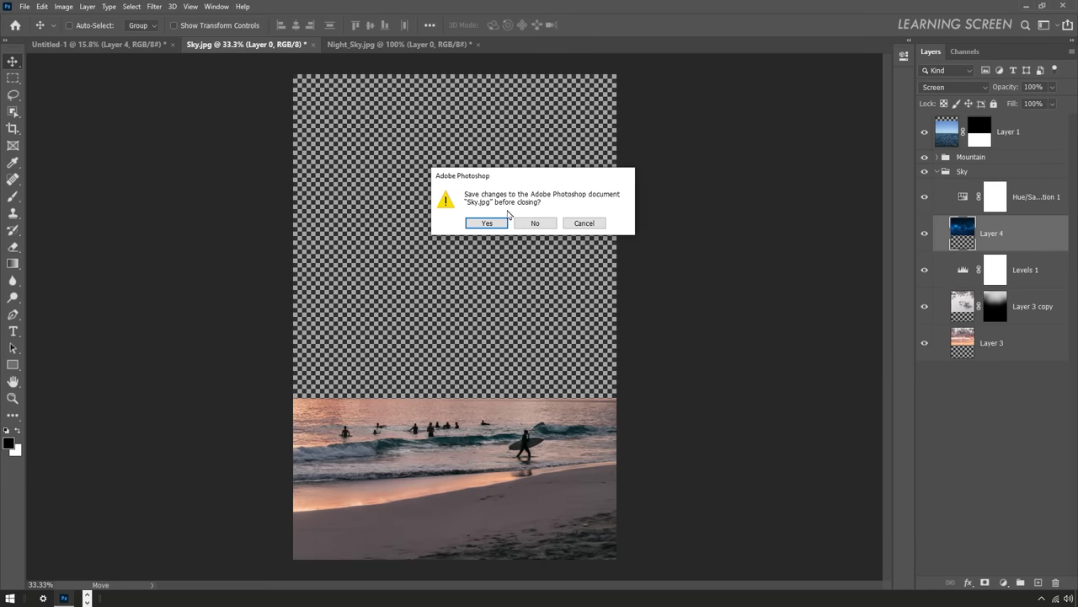
key(n)
click(339, 43)
key(n)
click(25, 7)
click(41, 141)
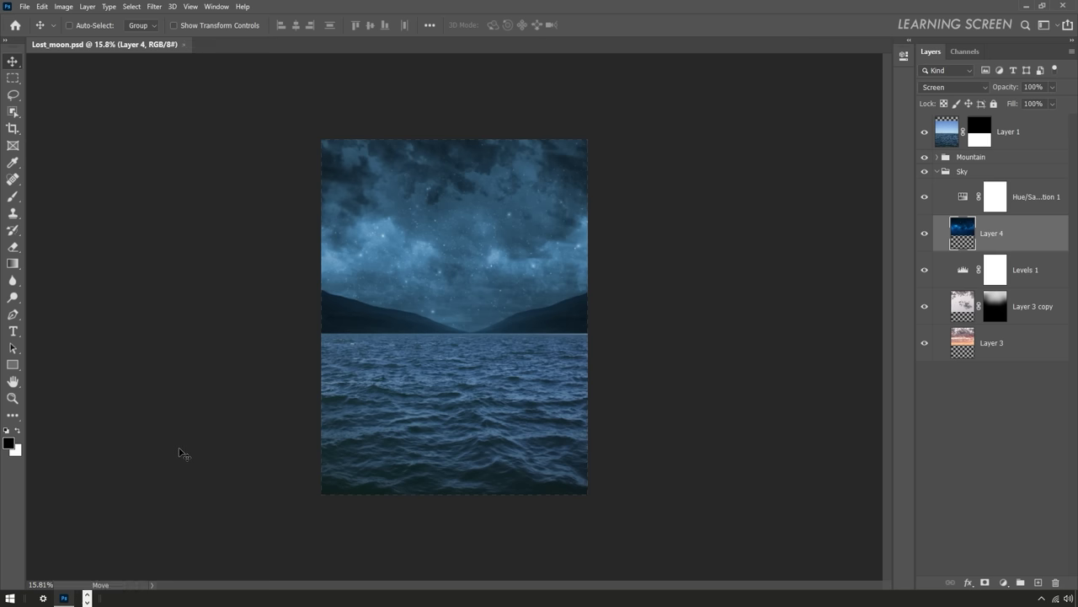
- Add a Levels layer clipped to Layer 1 with output white lowered to 149
click(948, 133)
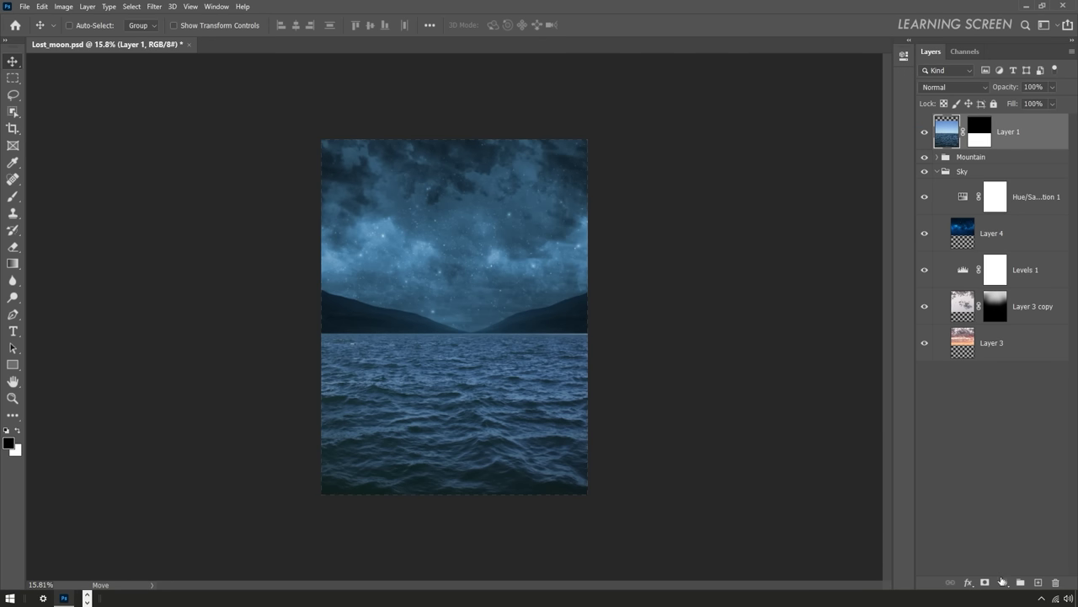
click(1003, 581)
click(1006, 430)
mouse_move(866, 211)
mouse_down()
mouse_move(803, 218)
mouse_move(821, 211)
mouse_up()
click(814, 273)
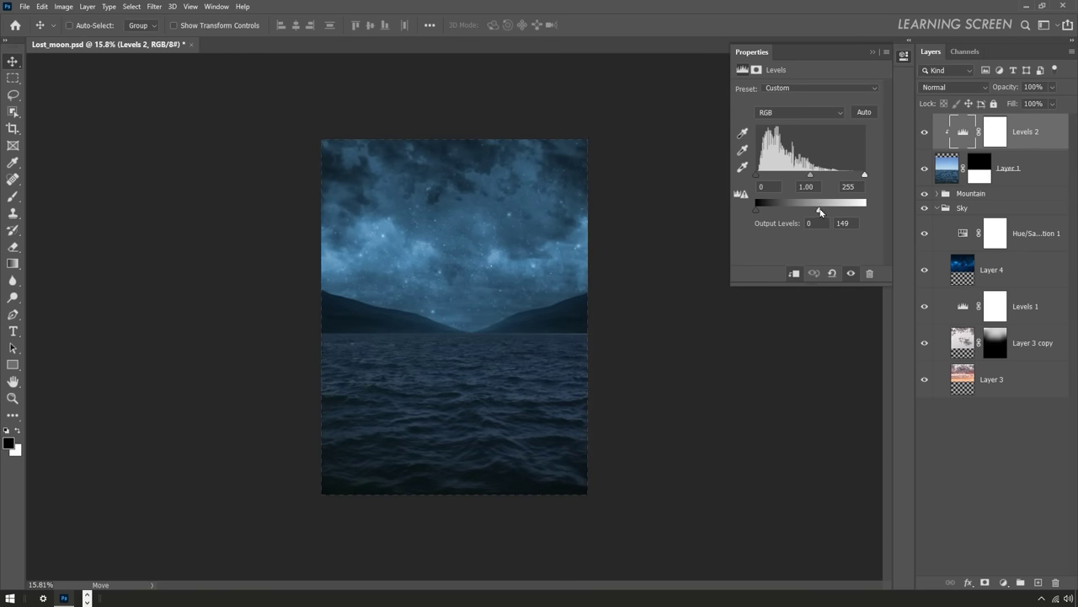
click(873, 51)
- Brush the Levels 2 mask at 34% flow to brighten a patch of water
click(995, 132)
key(b)
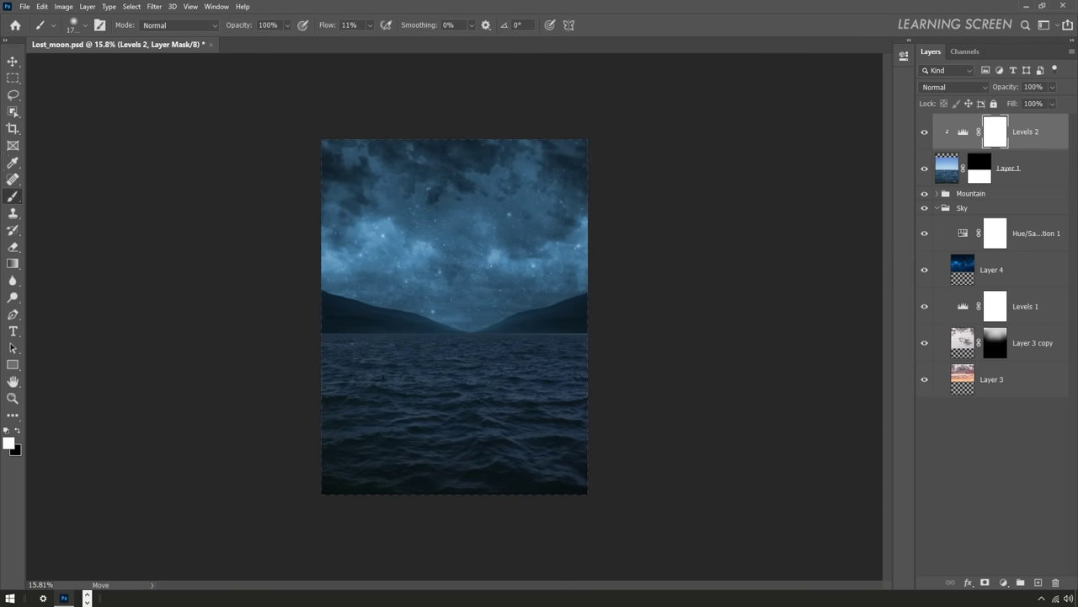
drag(369, 25, 373, 38)
mouse_move(505, 404)
mouse_down()
mouse_move(357, 355)
mouse_move(462, 363)
mouse_up()
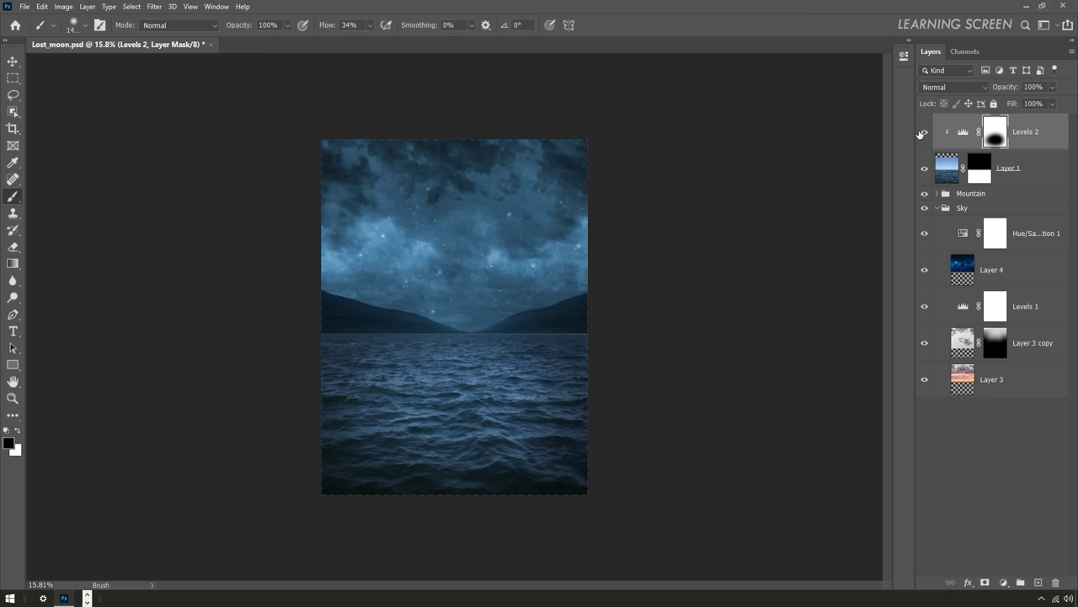
click(10, 63)
- Open the Clouds.jpg image
click(24, 6)
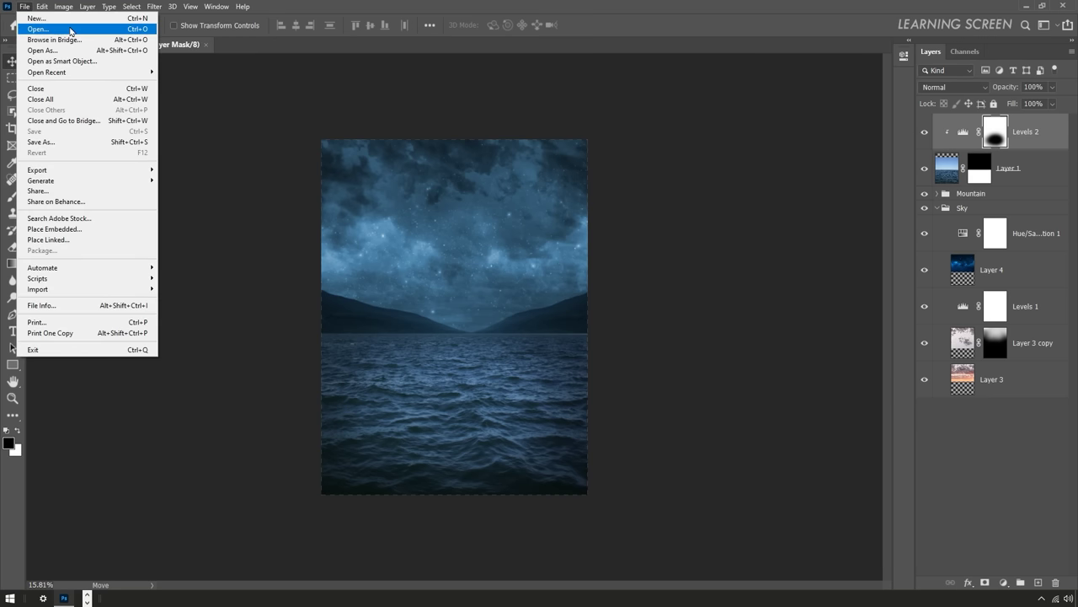
click(34, 30)
click(184, 101)
double_click(183, 101)
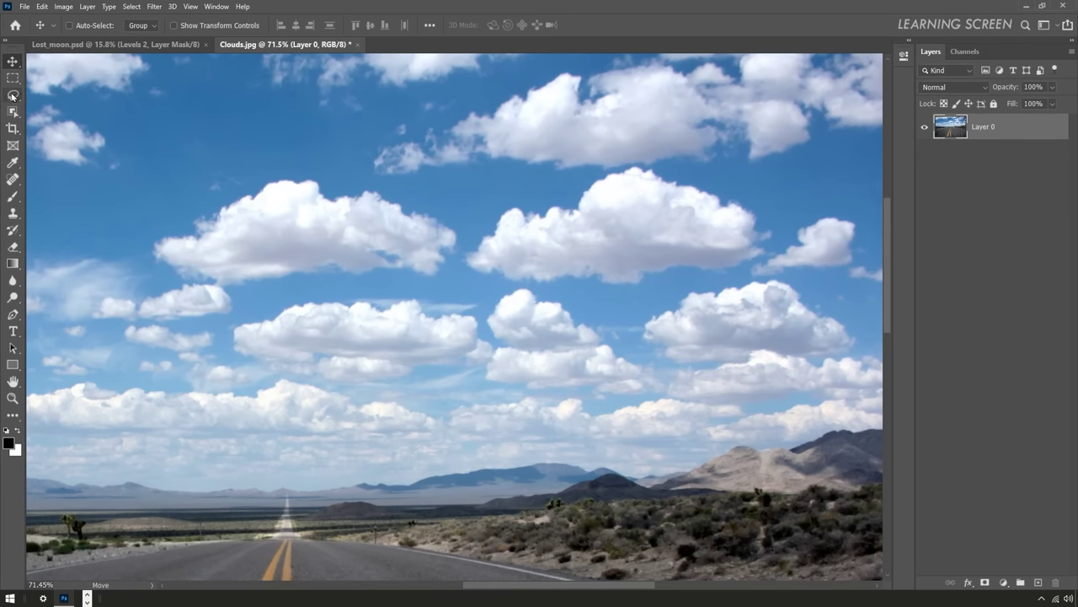
- Lasso around the clouds and copy them onto a new layer
click(11, 95)
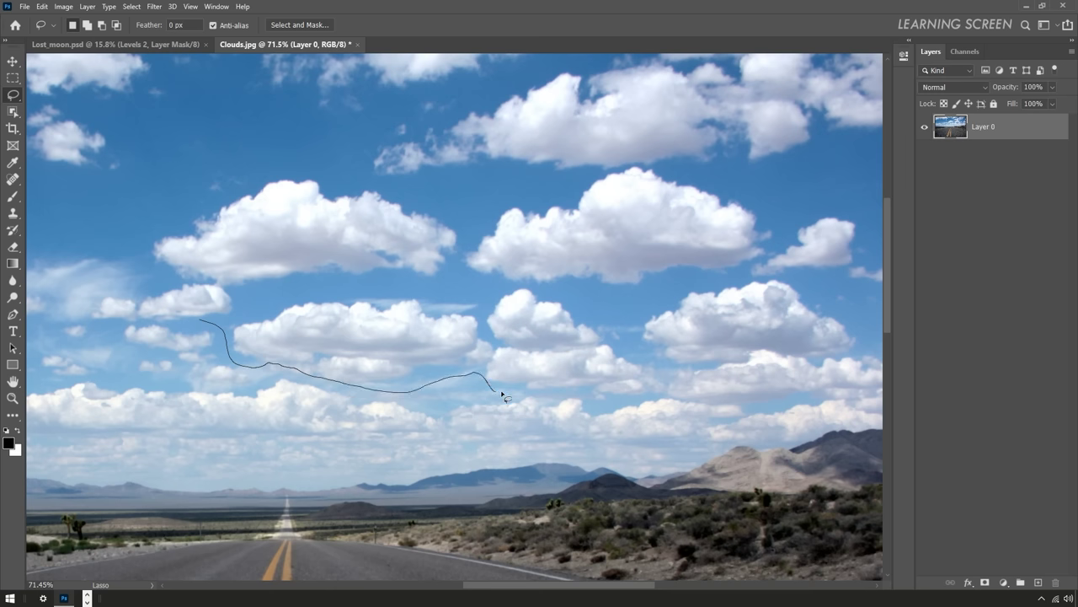
drag(641, 345, 571, 342)
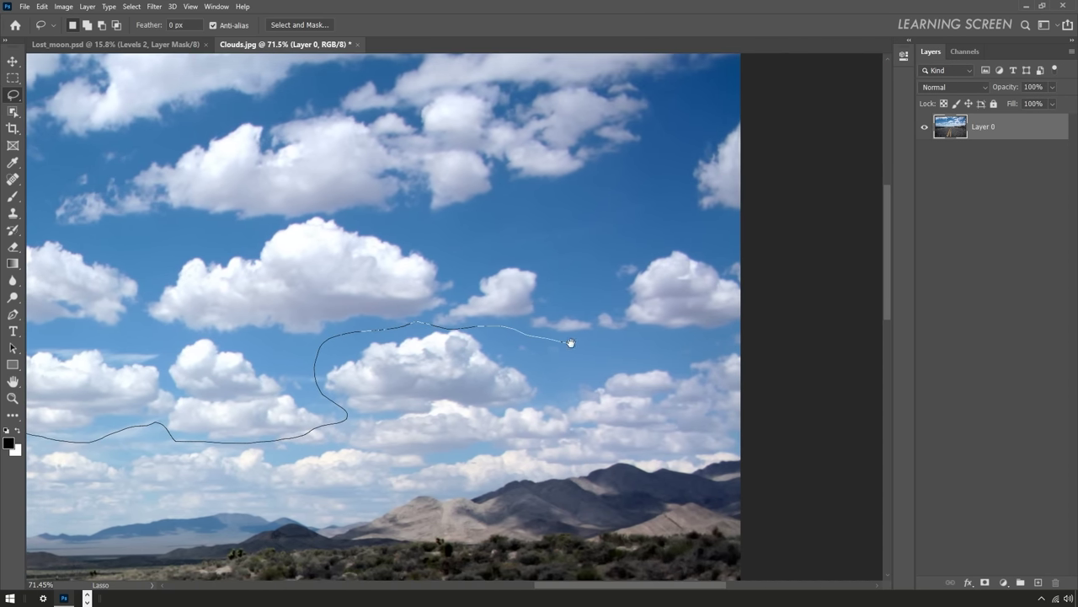
drag(259, 231, 269, 217)
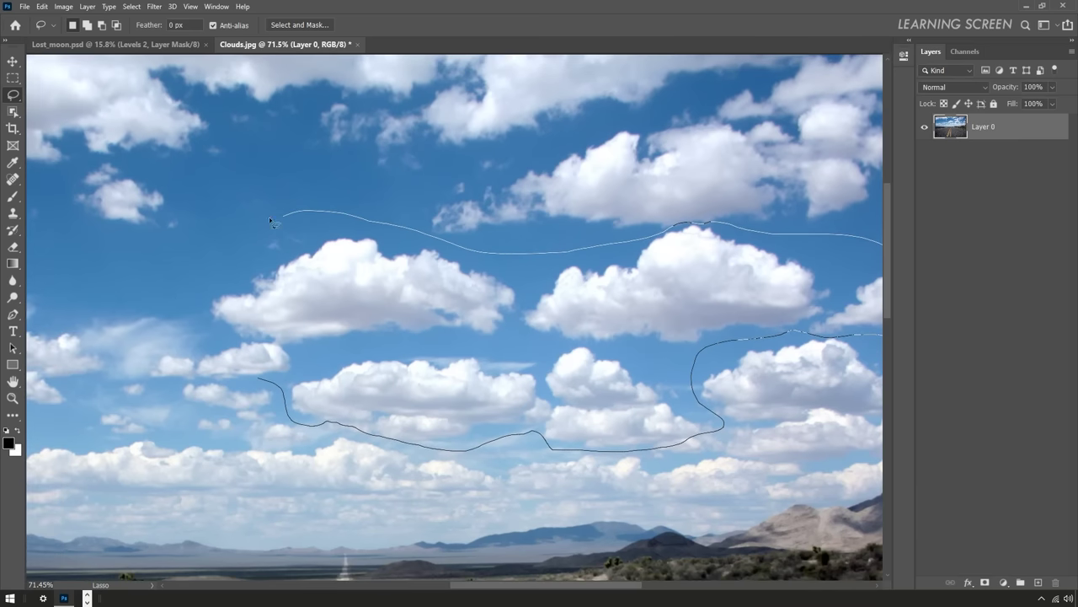
drag(227, 385, 253, 389)
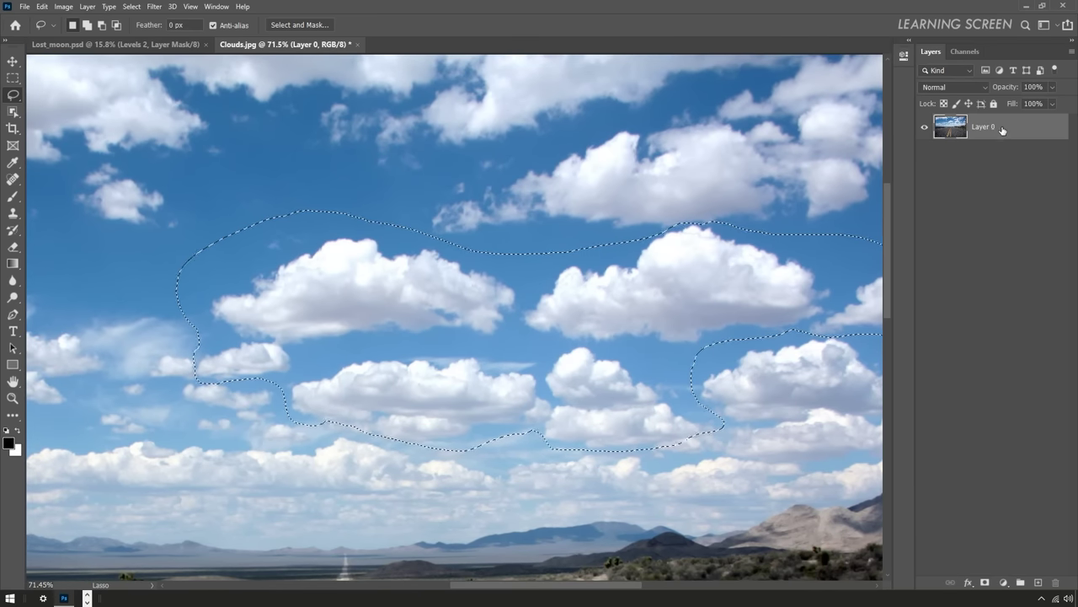
key(ctrl+j)
drag(607, 339, 466, 274)
key(v)
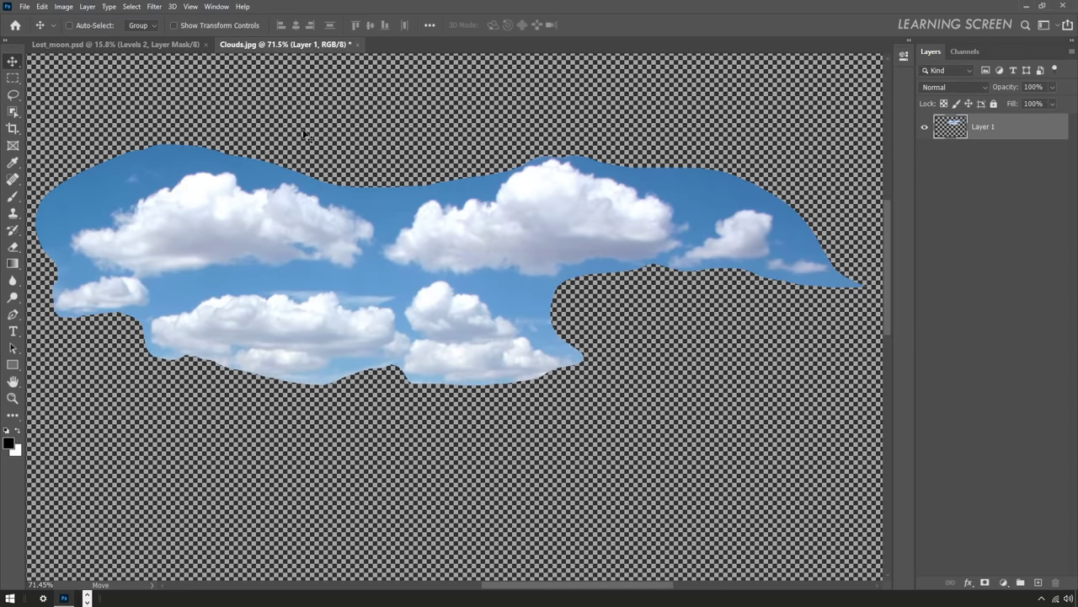
- Compare the colour channels and mask the clouds layer with the Red channel's brightness
click(966, 52)
click(941, 86)
click(941, 100)
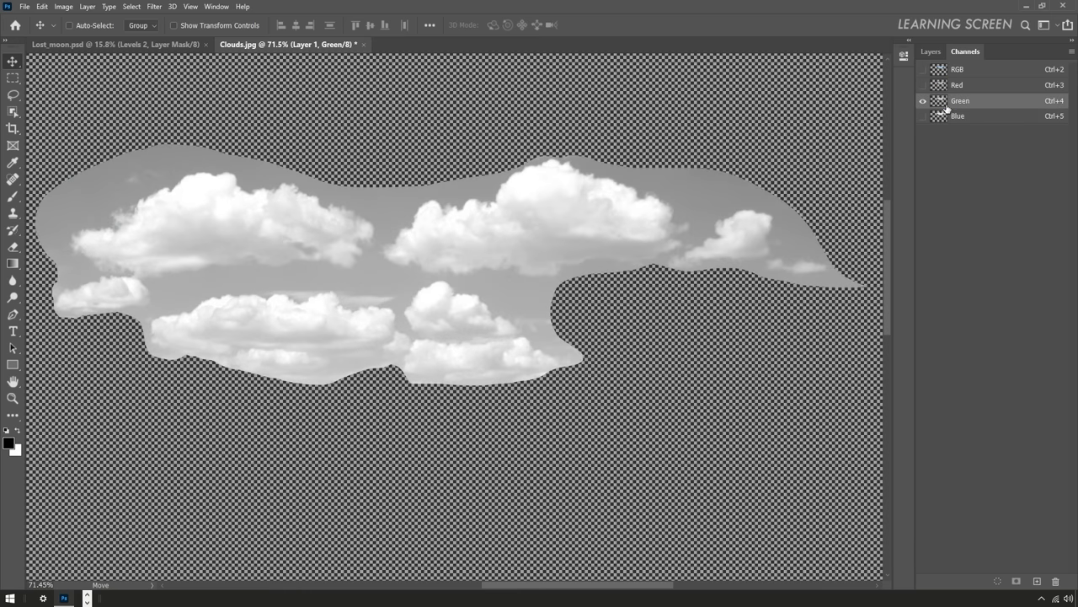
click(941, 85)
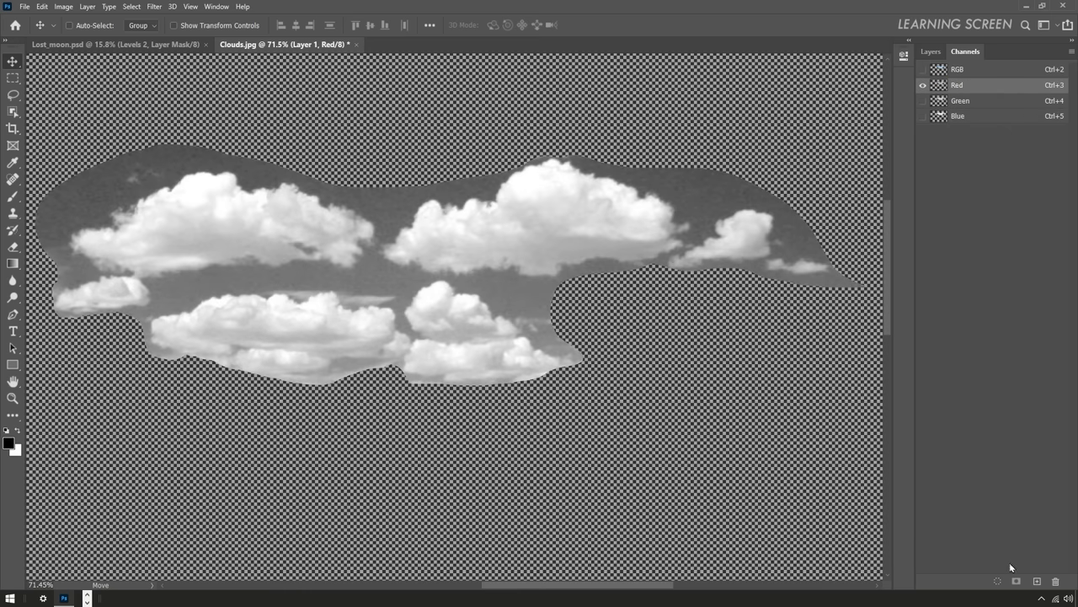
click(998, 581)
click(931, 52)
click(985, 581)
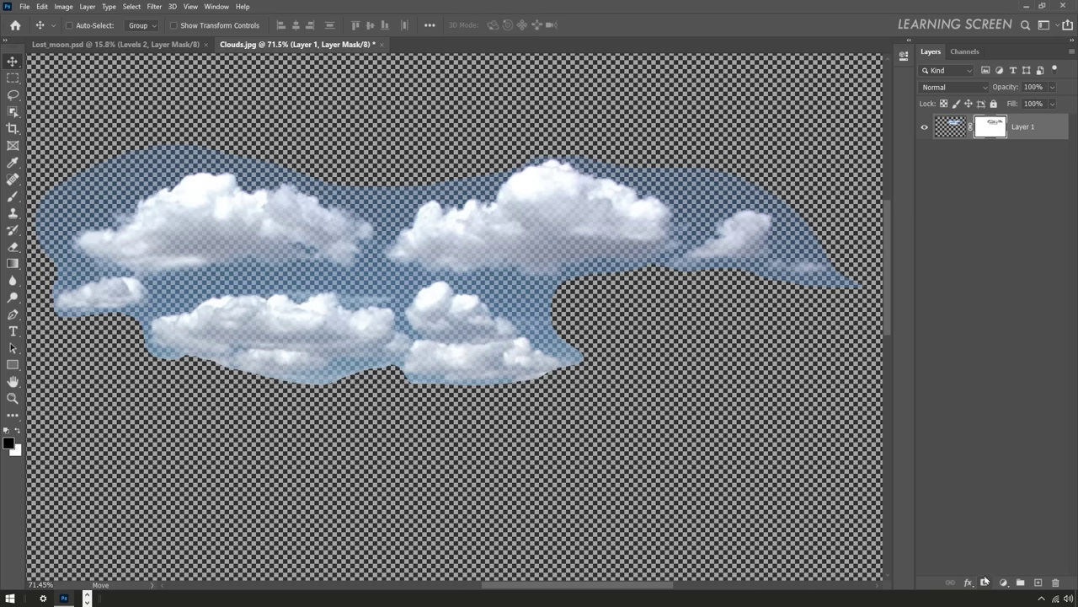
- Raise the cloud mask's contrast with Levels so the blue sky drops out
key(ctrl+l)
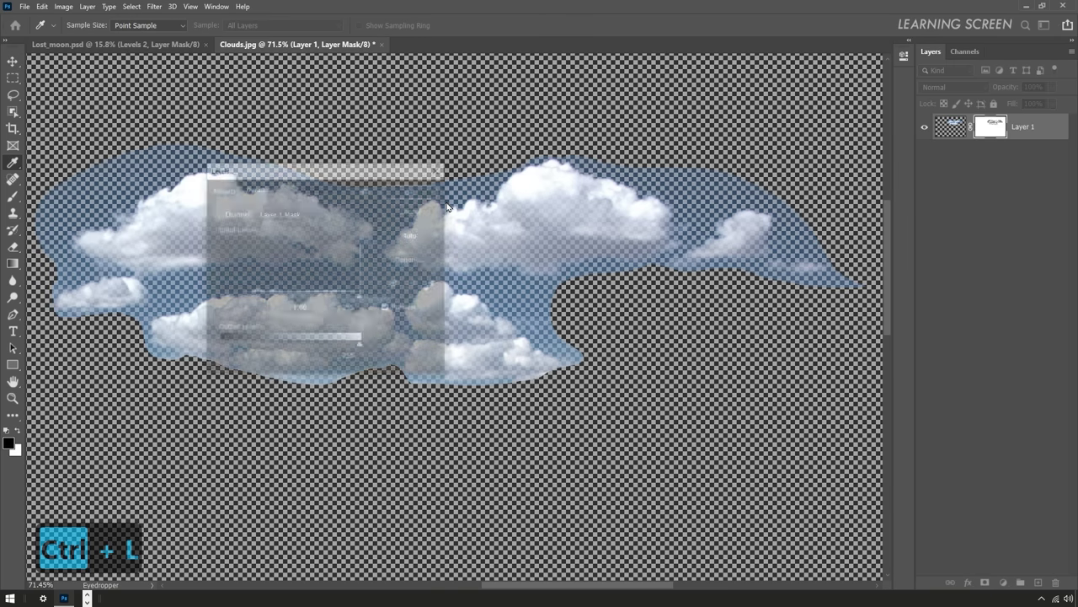
drag(345, 169, 760, 311)
drag(631, 439, 678, 439)
drag(773, 439, 696, 439)
key(Return)
click(14, 62)
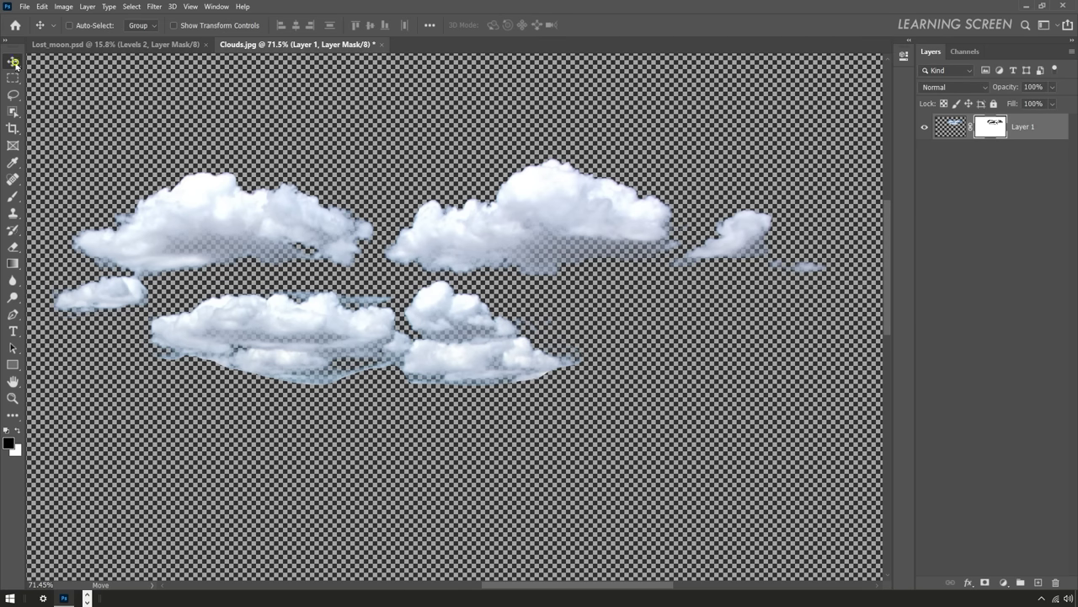
- Apply the layer mask permanently and desaturate the clouds to grey-white
right_click(994, 132)
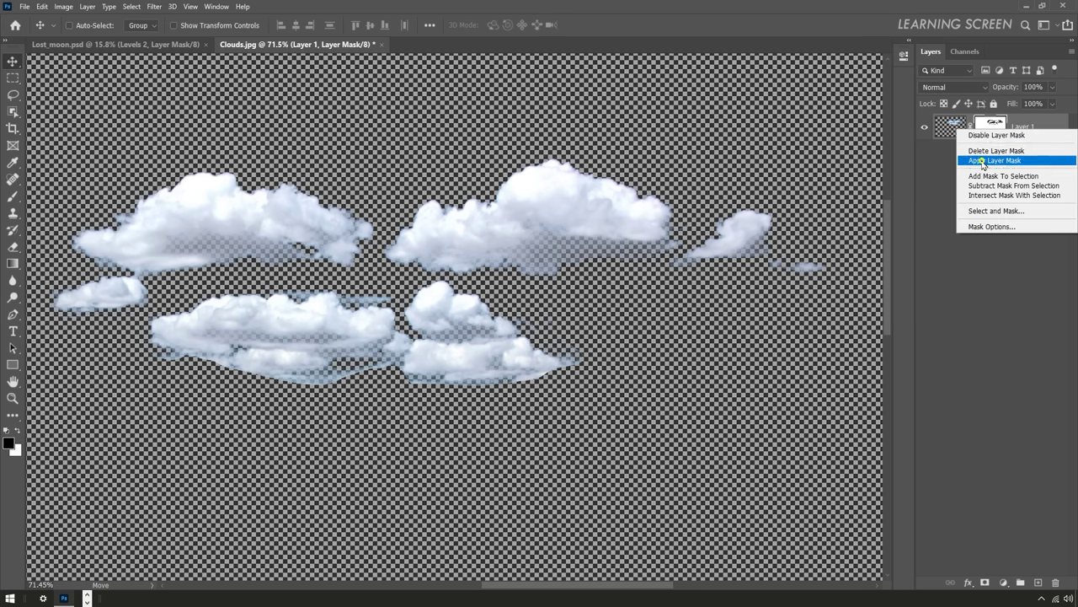
click(994, 162)
click(63, 6)
click(234, 252)
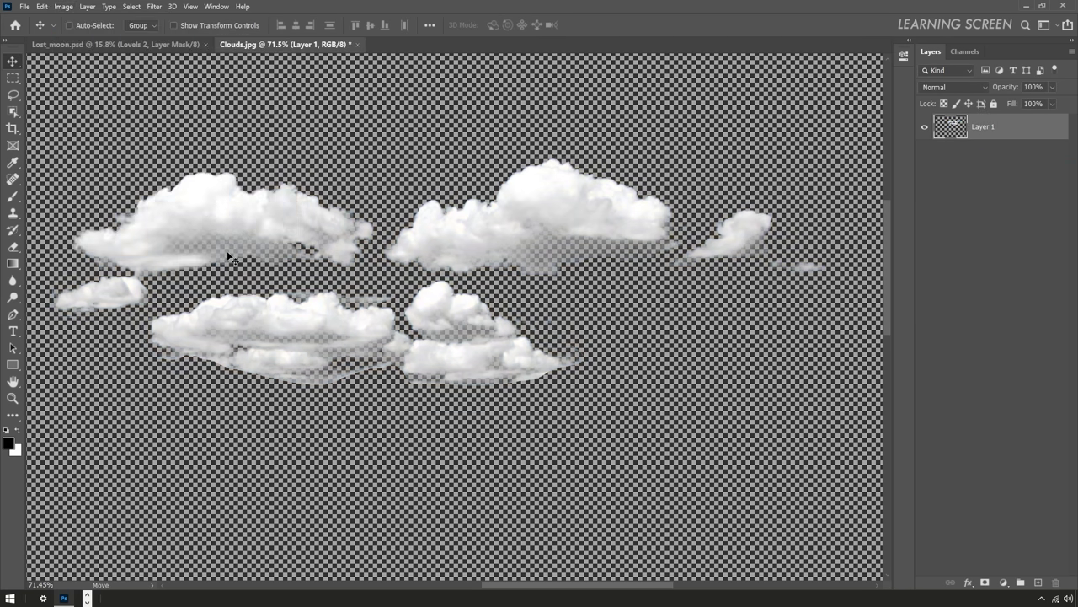
key(ctrl+0)
- Drag the clouds into Lost_moon and into the Sky group as Layer 5
mouse_move(494, 214)
mouse_down()
mouse_move(152, 60)
mouse_move(421, 221)
mouse_up()
drag(945, 129, 966, 238)
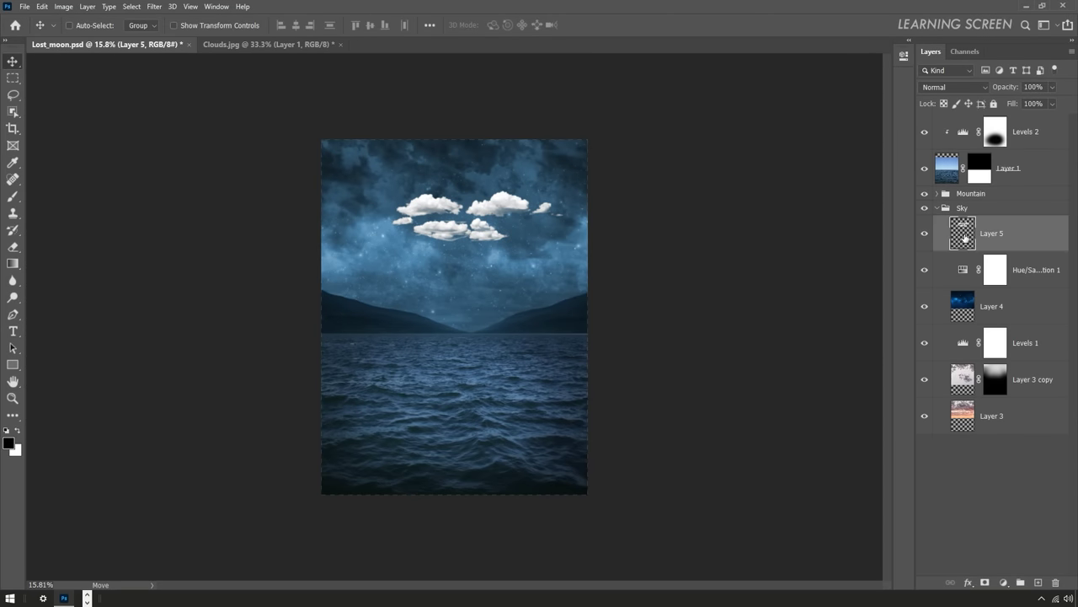
scroll(505, 205, up, 5)
- Lasso the upper row of clouds onto its own layer and move it toward the mountains
scroll(212, 193, down, 1)
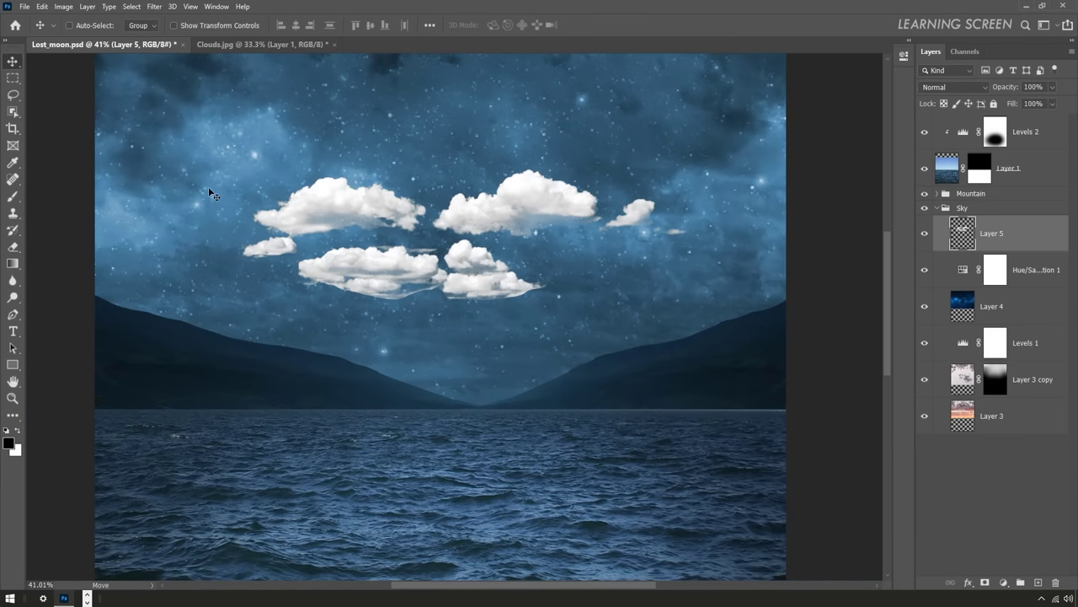
key(l)
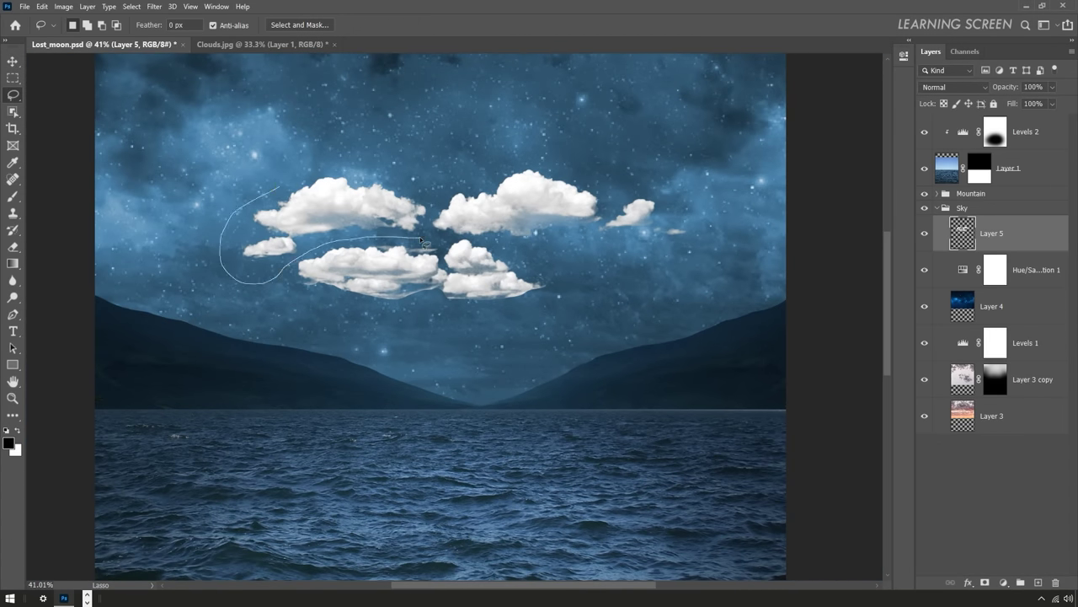
drag(690, 249, 285, 181)
key(ctrl+shift+j)
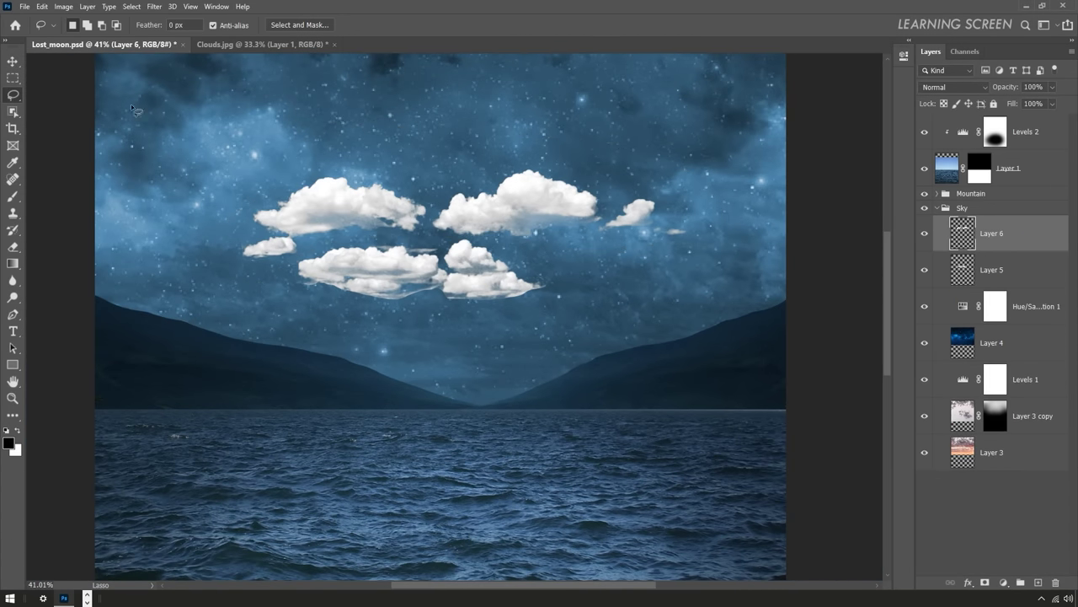
key(v)
drag(415, 213, 377, 319)
- Tilt the cut clouds to follow the mountain slope
key(ctrl+t)
mouse_move(641, 396)
mouse_down()
mouse_move(459, 364)
mouse_move(459, 373)
mouse_up()
right_click(460, 374)
click(505, 523)
- Lower the remaining clouds onto the left mountain and rotate them along its slope
drag(846, 303, 881, 278)
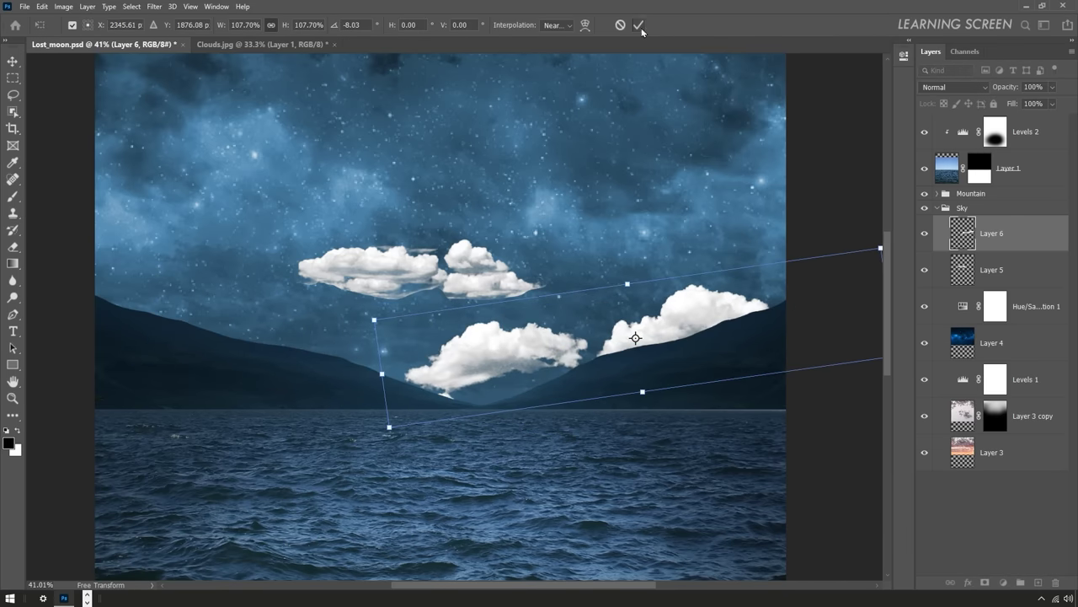
key(Return)
drag(498, 278, 403, 323)
key(ctrl+t)
drag(460, 278, 445, 265)
key(Return)
- Duplicate the cloud layer and cut the left sky clouds onto a new layer
click(556, 348)
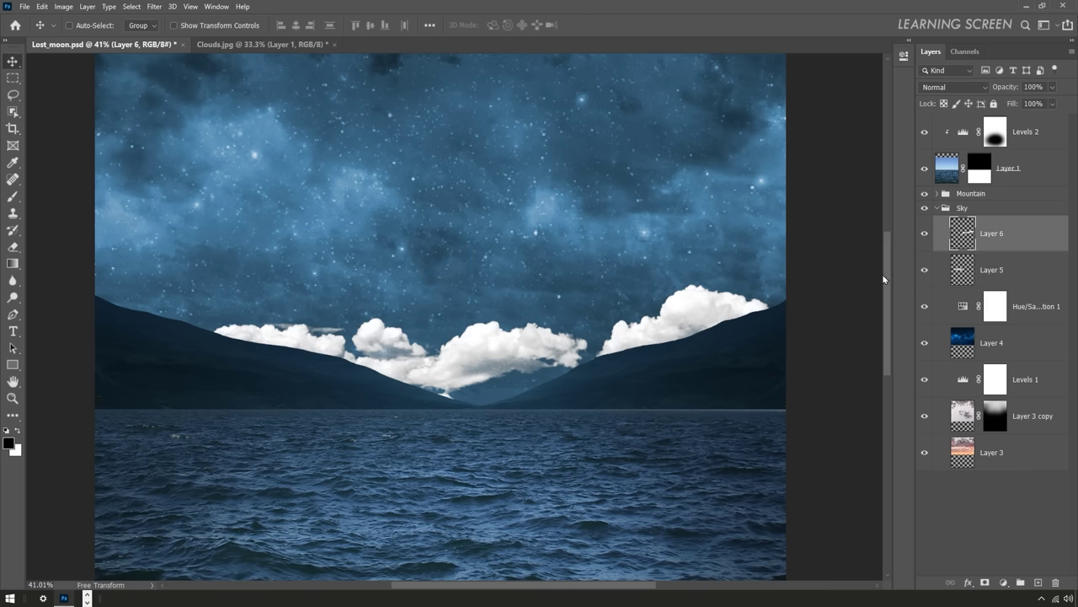
key(ctrl+j)
key(l)
mouse_move(556, 347)
mouse_down()
mouse_move(539, 186)
mouse_move(328, 292)
mouse_up()
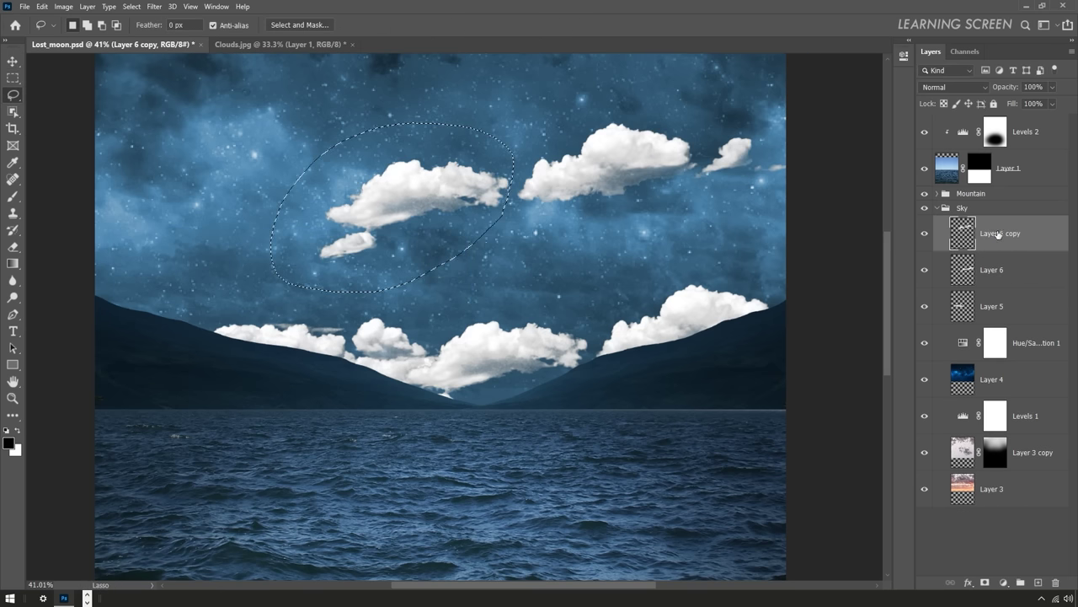
key(ctrl+shift+j)
- Move and rotate the new clouds onto the right mountain slope, settling them into the valley
key(ctrl+t)
mouse_move(414, 180)
mouse_down()
mouse_move(472, 318)
mouse_move(472, 362)
mouse_move(641, 345)
mouse_up()
drag(628, 253, 618, 263)
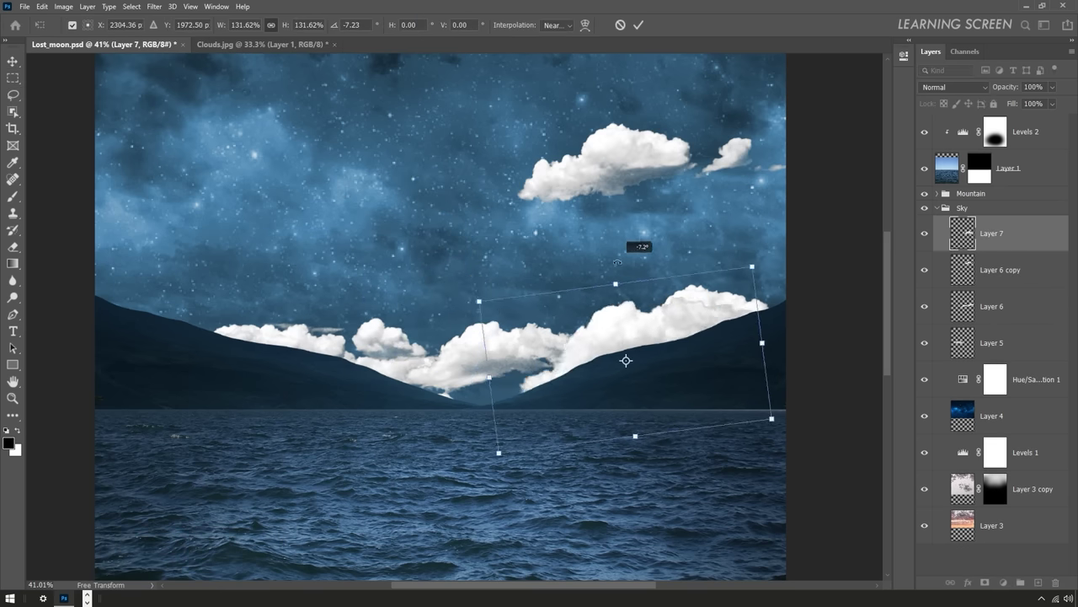
drag(666, 352, 542, 373)
key(Return)
- Shift the top clouds left, rotate them slightly, and flip them horizontally
mouse_move(605, 148)
mouse_down()
mouse_move(565, 176)
mouse_move(274, 259)
mouse_up()
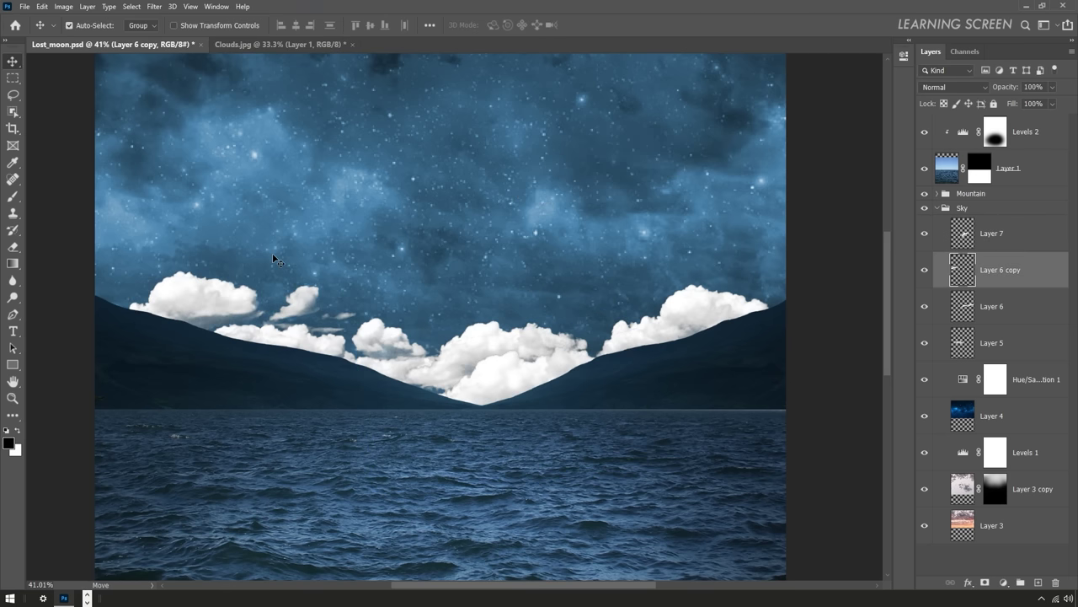
key(ctrl+t)
drag(371, 252, 337, 215)
mouse_move(308, 278)
mouse_down()
mouse_move(288, 274)
mouse_move(357, 291)
mouse_move(215, 299)
mouse_up()
right_click(222, 313)
click(255, 502)
key(Return)
- Move the duplicated clouds right and rotate another copy down along the right mountain
drag(135, 278, 588, 254)
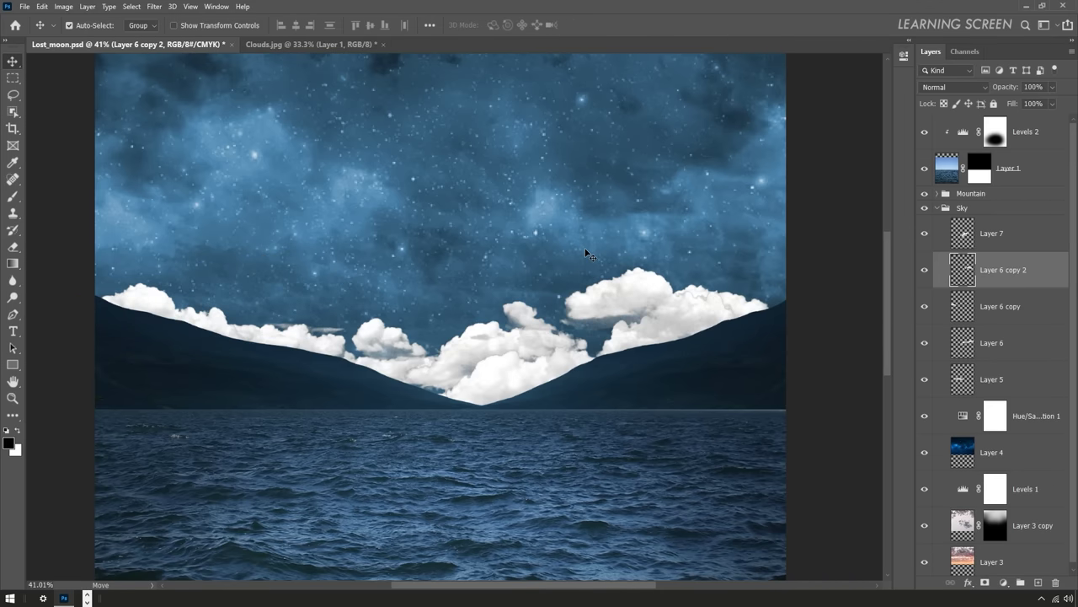
key(ctrl+t)
key(Return)
key(ctrl+j)
key(ctrl+t)
mouse_move(784, 363)
mouse_down()
mouse_move(594, 213)
mouse_move(593, 338)
mouse_move(674, 291)
mouse_move(677, 328)
mouse_up()
key(Return)
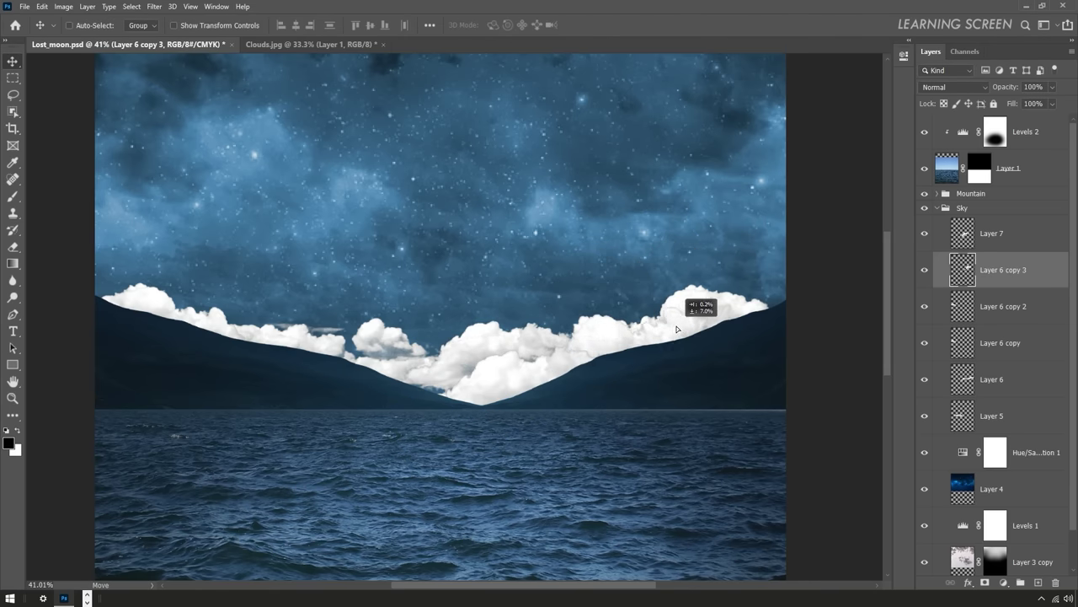
key(ctrl+t)
click(640, 25)
- Fade the Layer 6 clouds to about half opacity
click(988, 242)
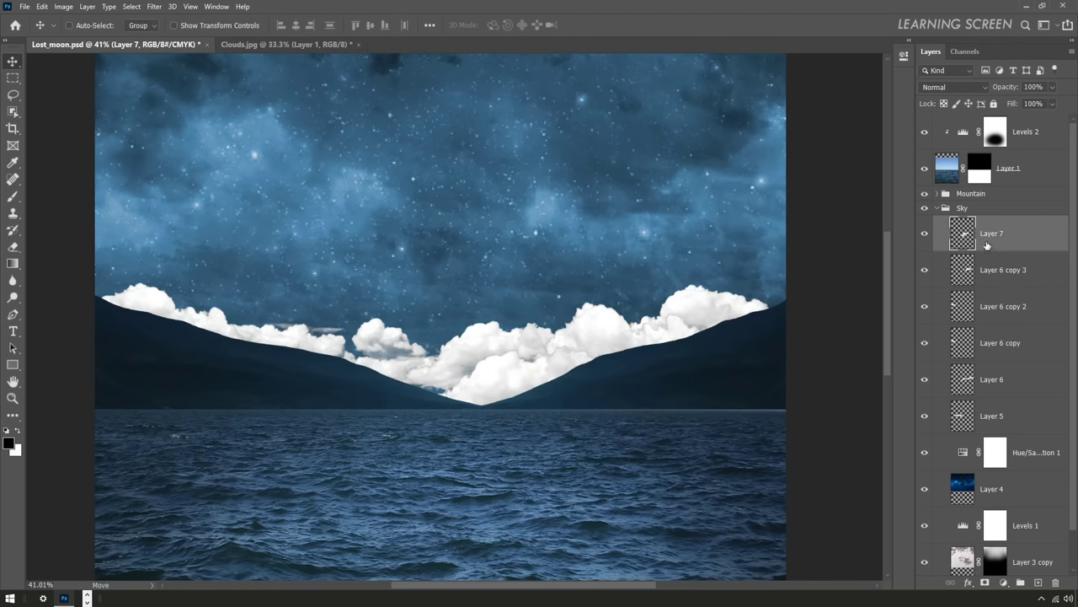
click(991, 319)
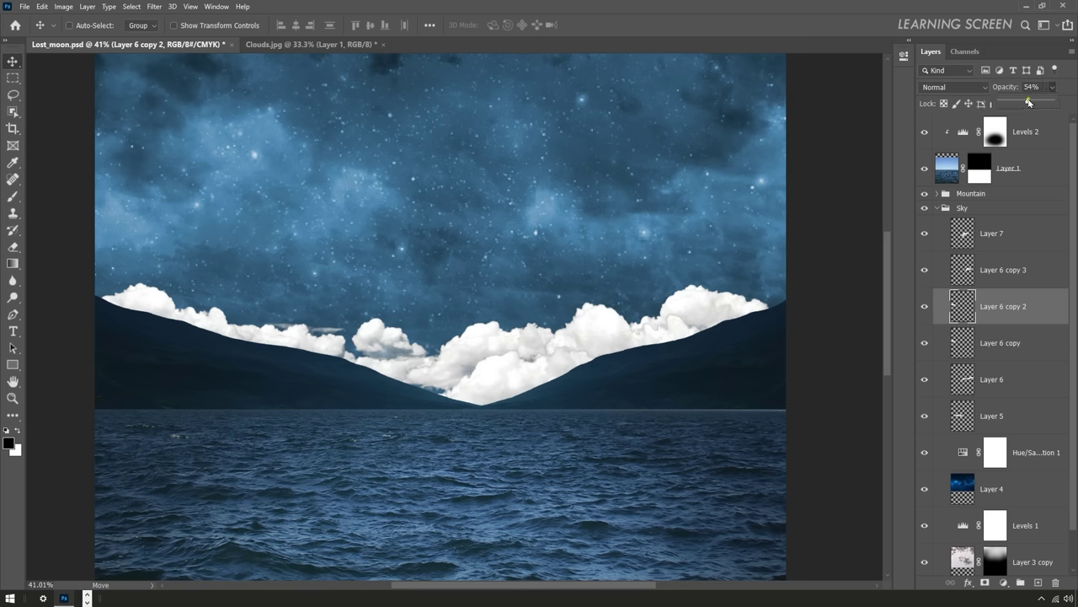
click(1007, 345)
click(1000, 283)
drag(1051, 87, 1028, 101)
click(1000, 379)
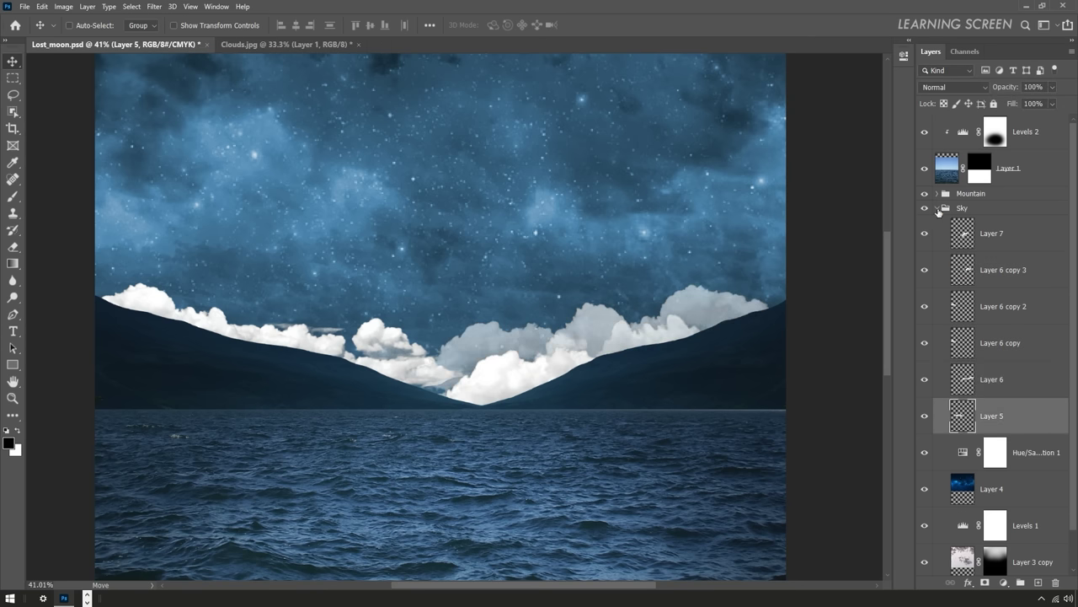
- Group Layers 5–7 into a new group named Clouds
click(1019, 233)
shift+click(1018, 419)
right_click(1017, 419)
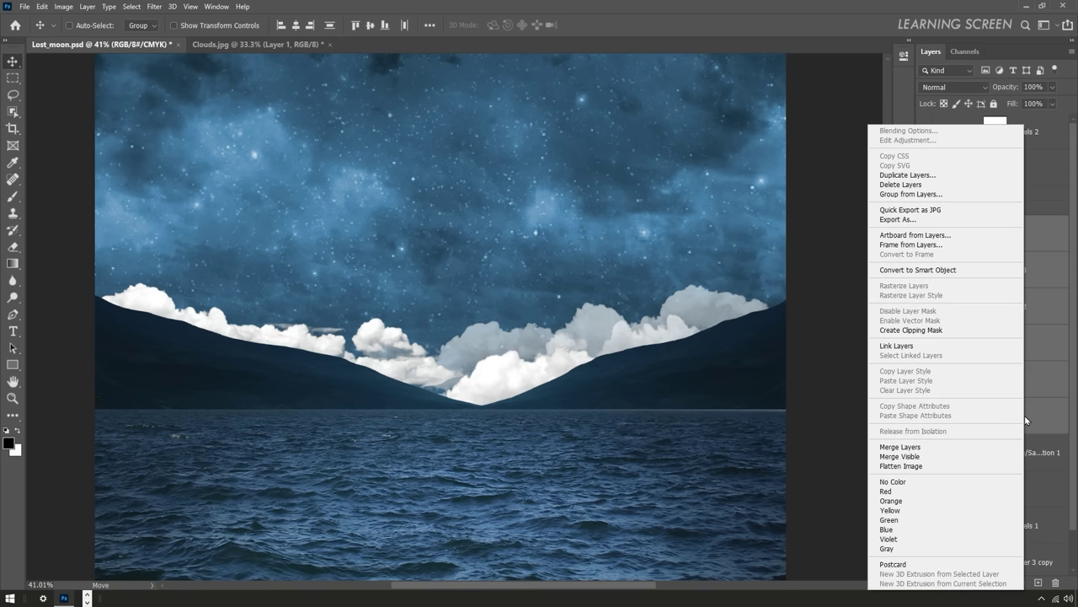
click(921, 196)
text(uds)
key(Return)
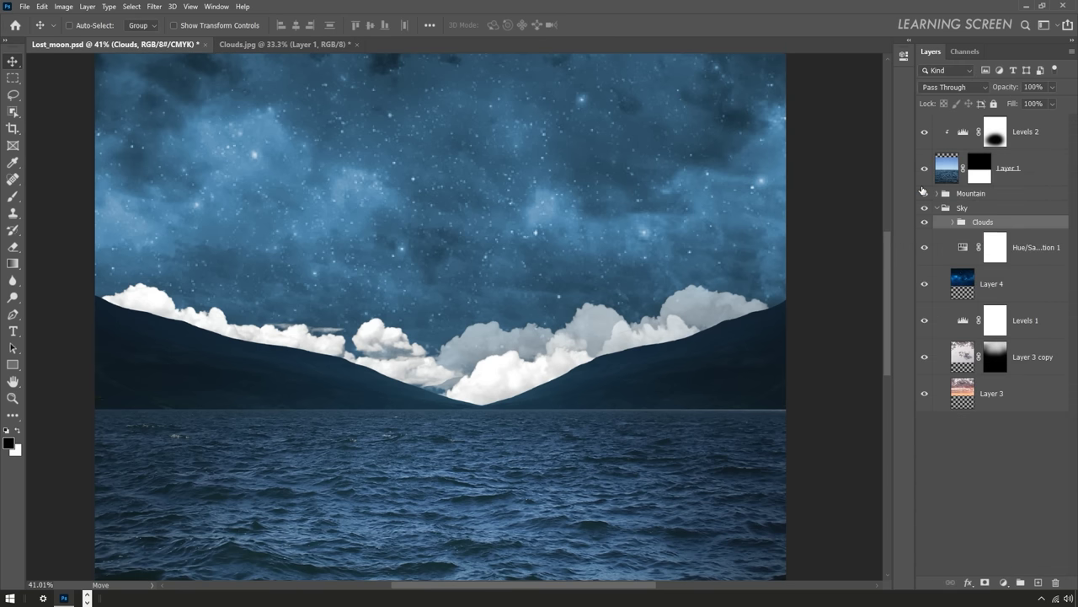
click(925, 222)
- Set the Clouds group to Screen blend mode at 29% opacity
click(1051, 87)
drag(1054, 102, 1016, 103)
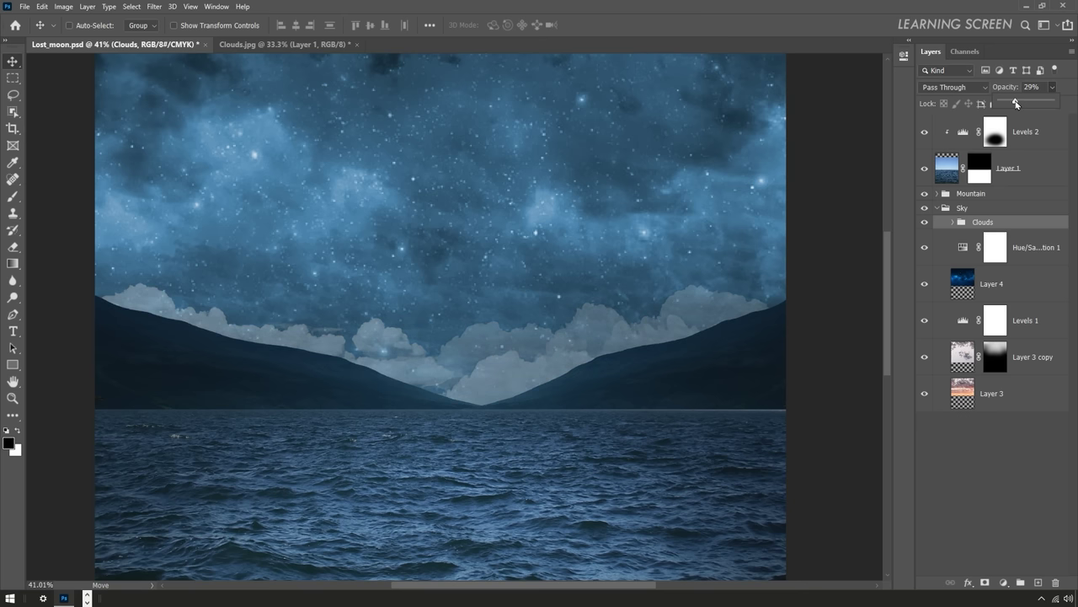
click(952, 86)
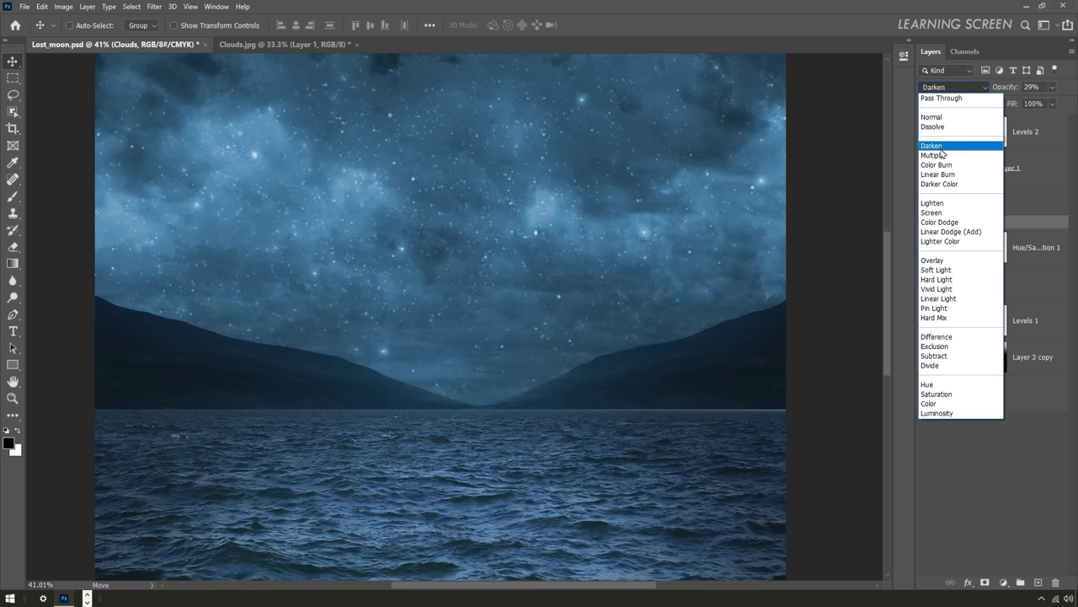
click(926, 224)
scroll(548, 241, down, 3)
scroll(542, 243, up, 1)
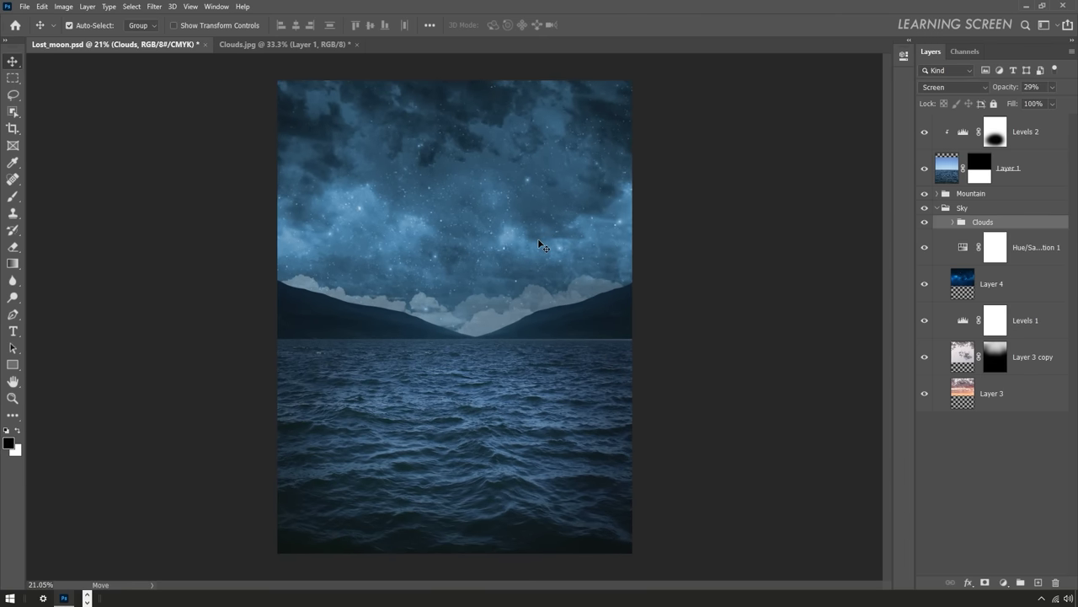
- Save the composite, collapse the Sky group and select Levels 2
key(ctrl+s)
click(951, 221)
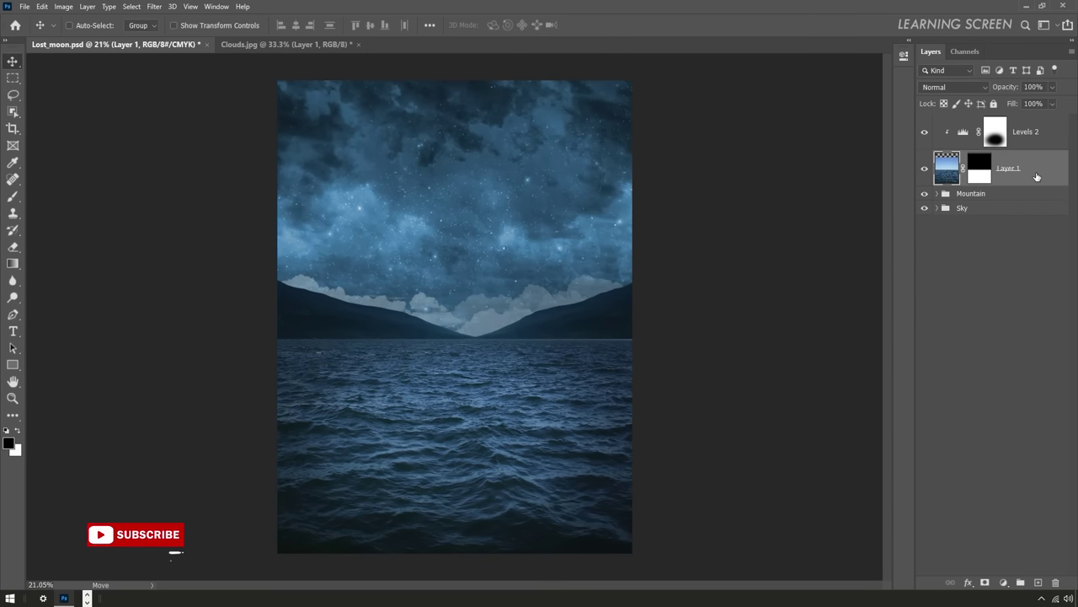
click(1031, 135)
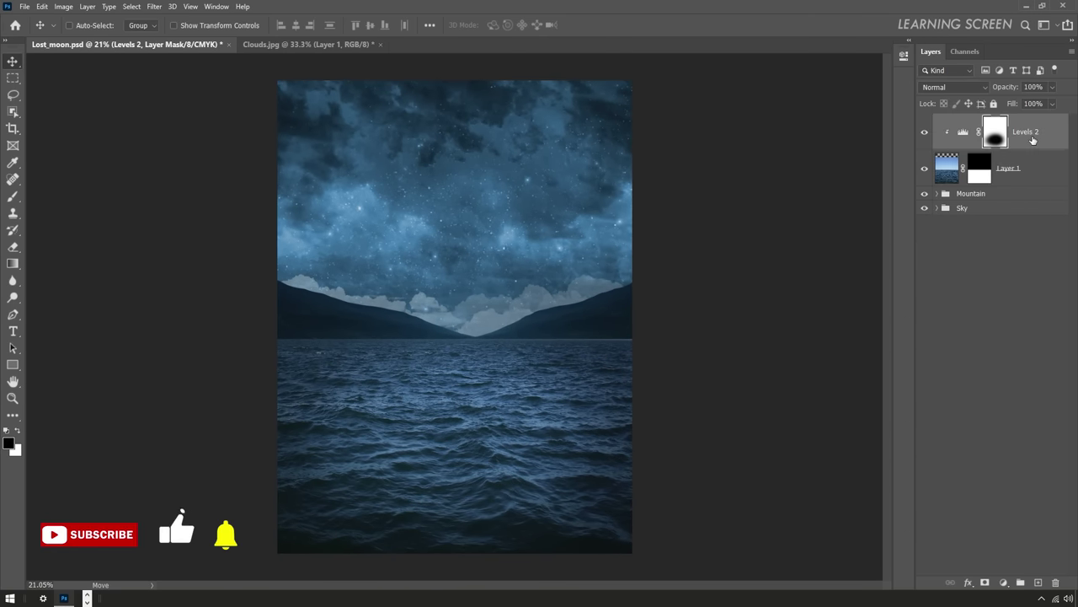
click(1004, 581)
- Add a Levels 3 adjustment with output lowered to 57 and invert its mask
click(1011, 423)
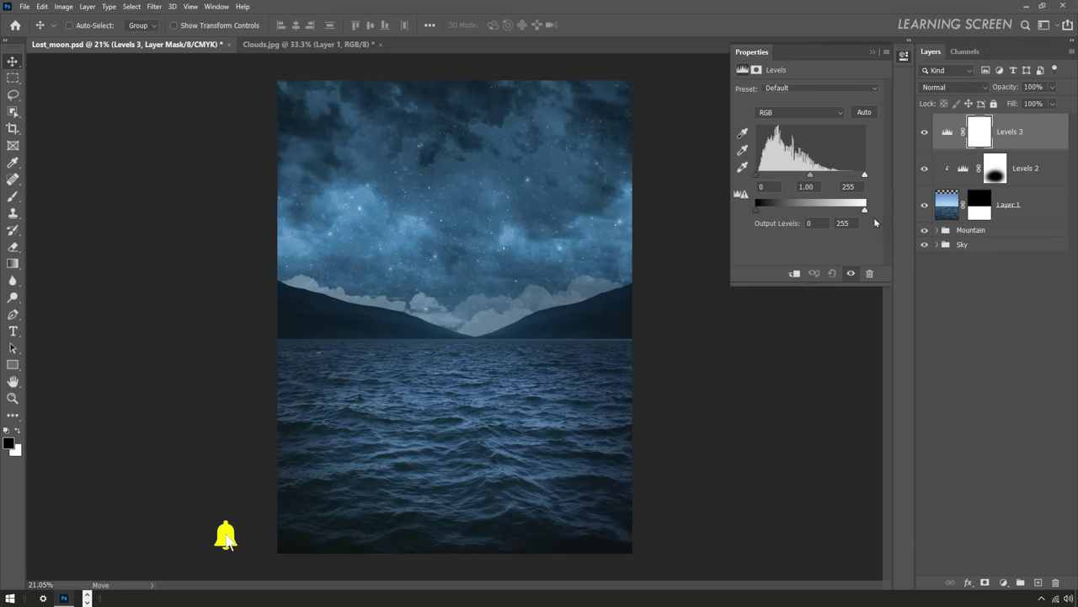
mouse_move(865, 203)
mouse_down()
mouse_move(777, 215)
mouse_move(787, 223)
mouse_up()
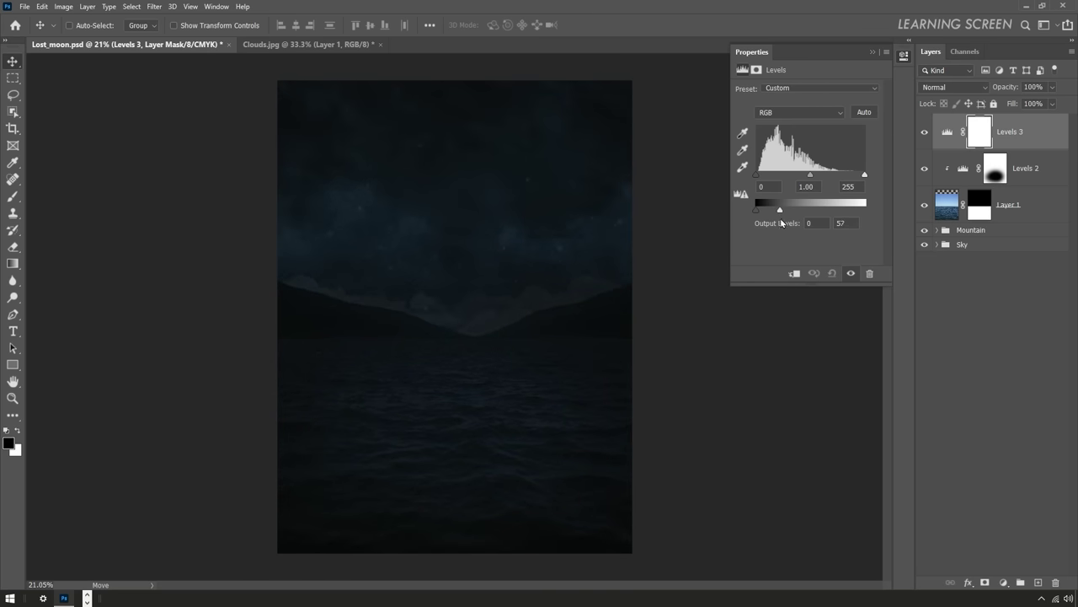
click(874, 52)
key(ctrl+i)
- Paint white on the Levels 3 mask to darken the upper sky and horizon band
key(b)
key(x)
key(ctrl+minus)
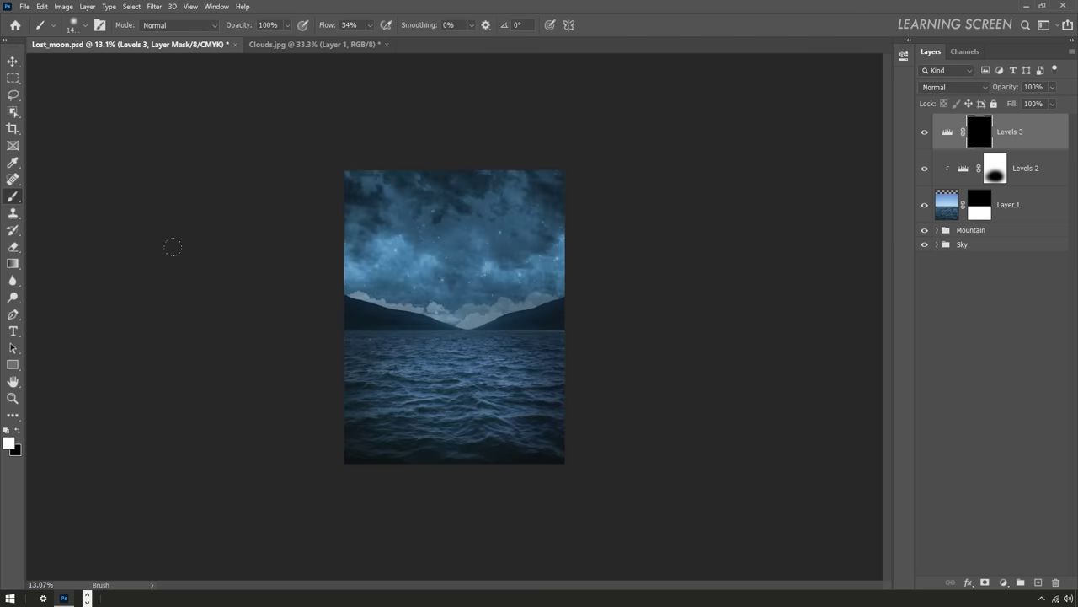
drag(304, 171, 481, 136)
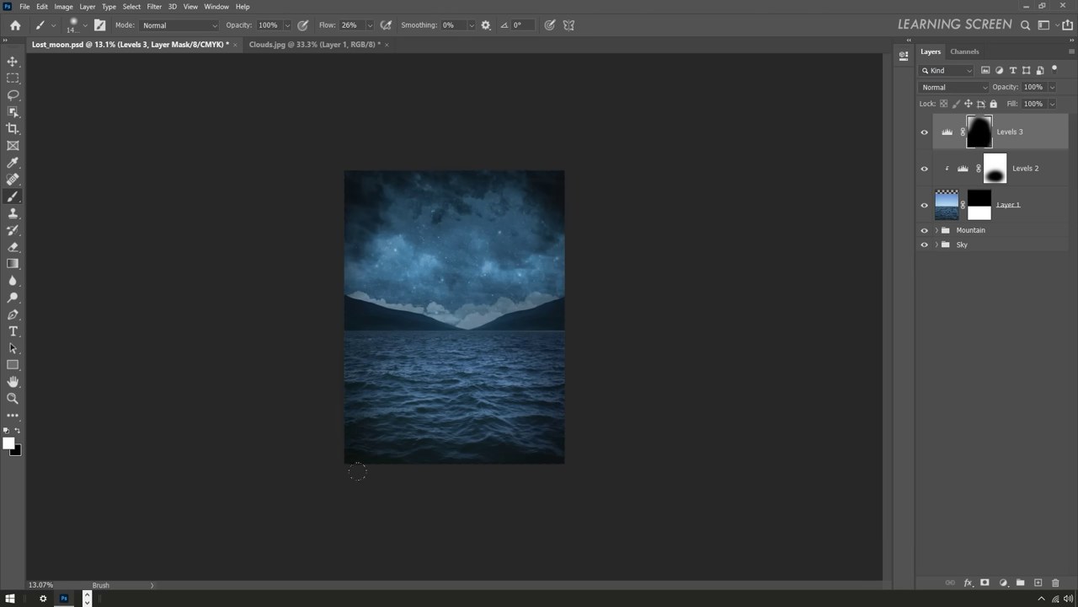
drag(562, 343, 527, 114)
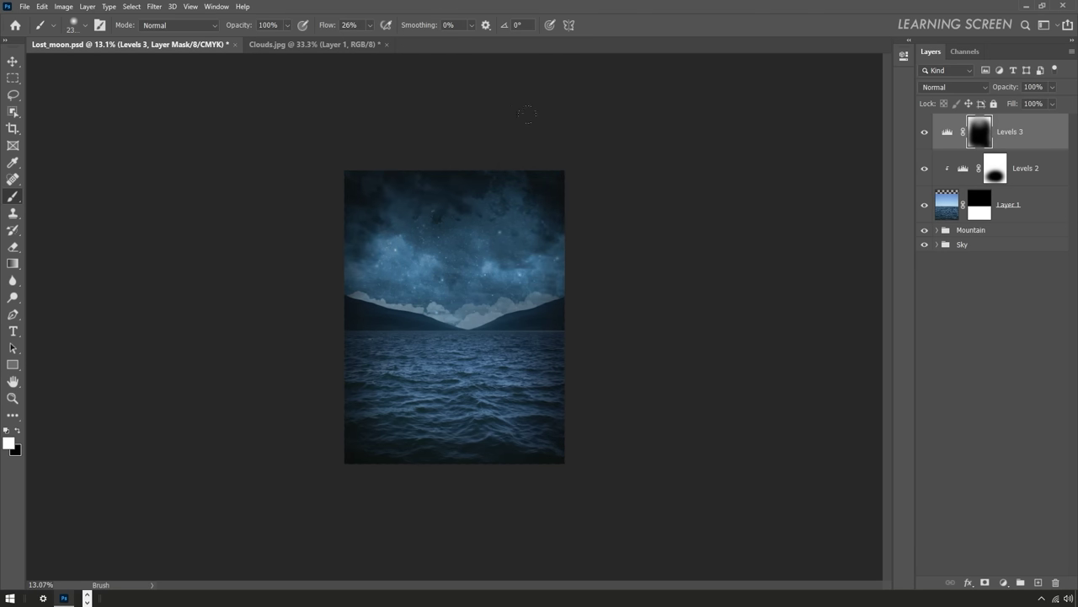
mouse_move(539, 318)
mouse_down()
mouse_move(299, 337)
mouse_move(616, 311)
mouse_up()
key(bracketright)
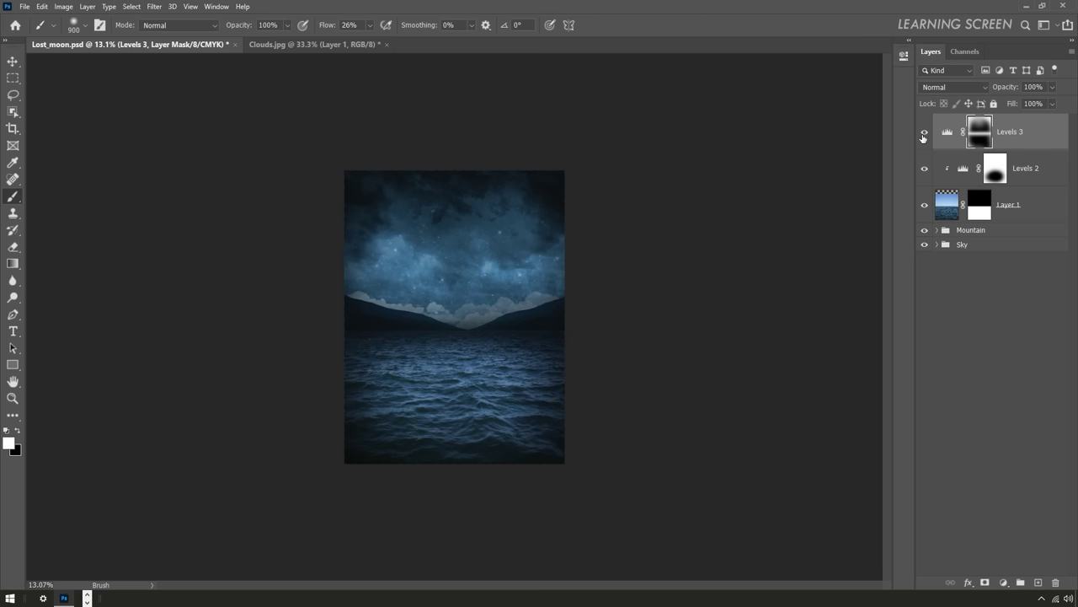
drag(346, 244, 601, 241)
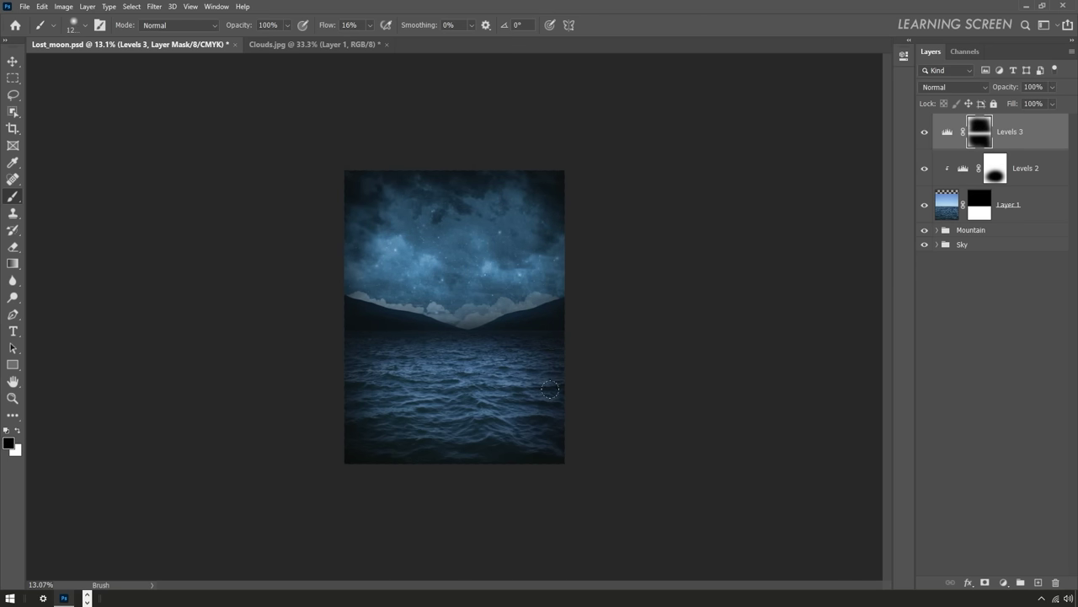
- Use File > Open to browse the Lost_Moon image folder
click(12, 61)
click(25, 5)
click(38, 30)
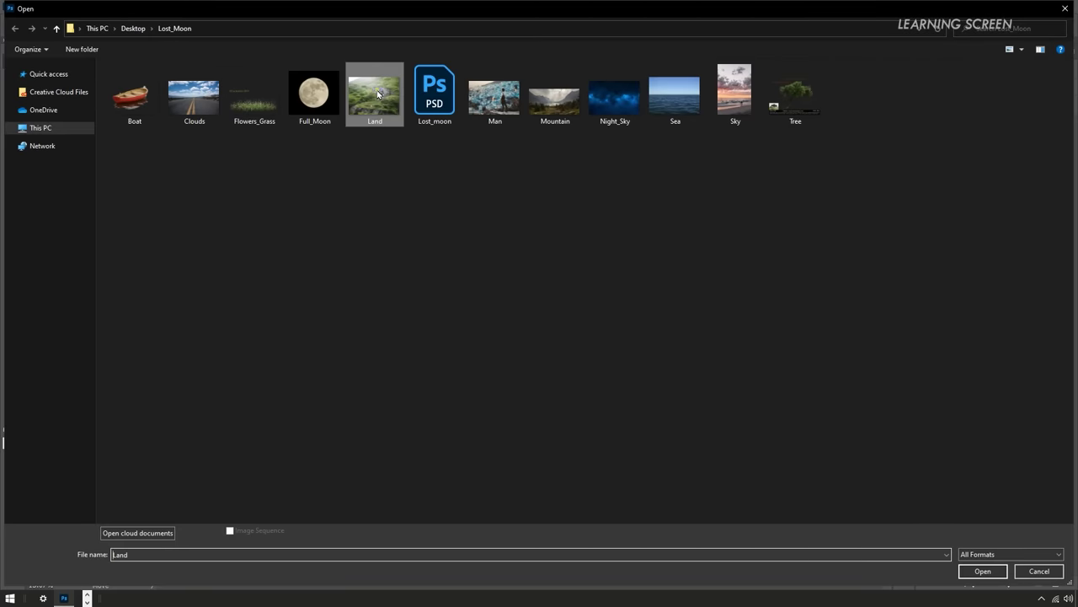
- Open Land.jpg and switch to the Pen tool
double_click(379, 94)
scroll(210, 332, up, 1)
scroll(211, 333, down, 3)
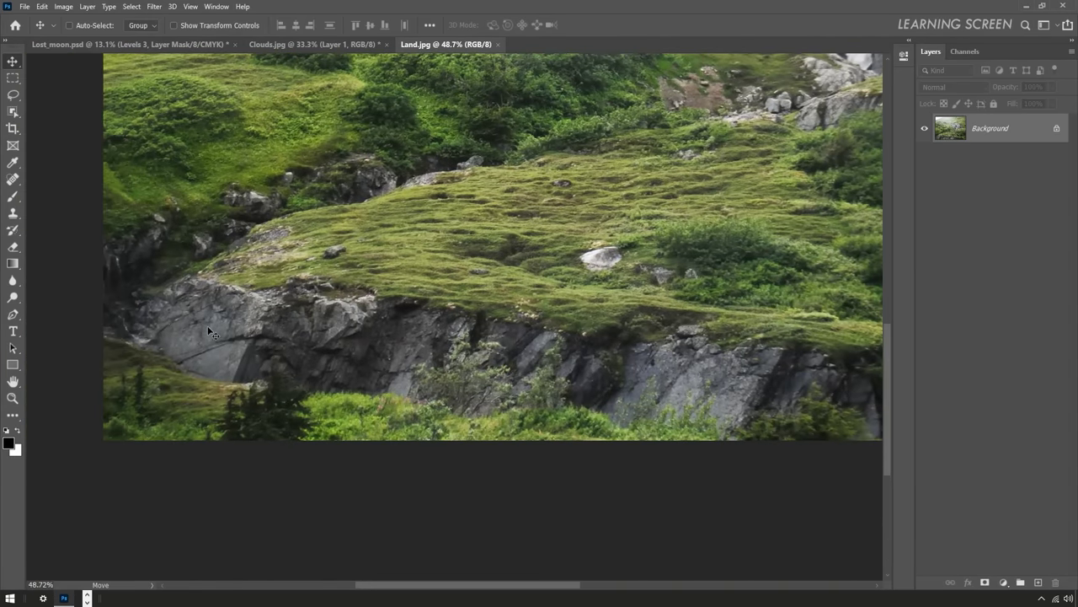
scroll(211, 333, up, 3)
key(p)
scroll(197, 354, up, 1)
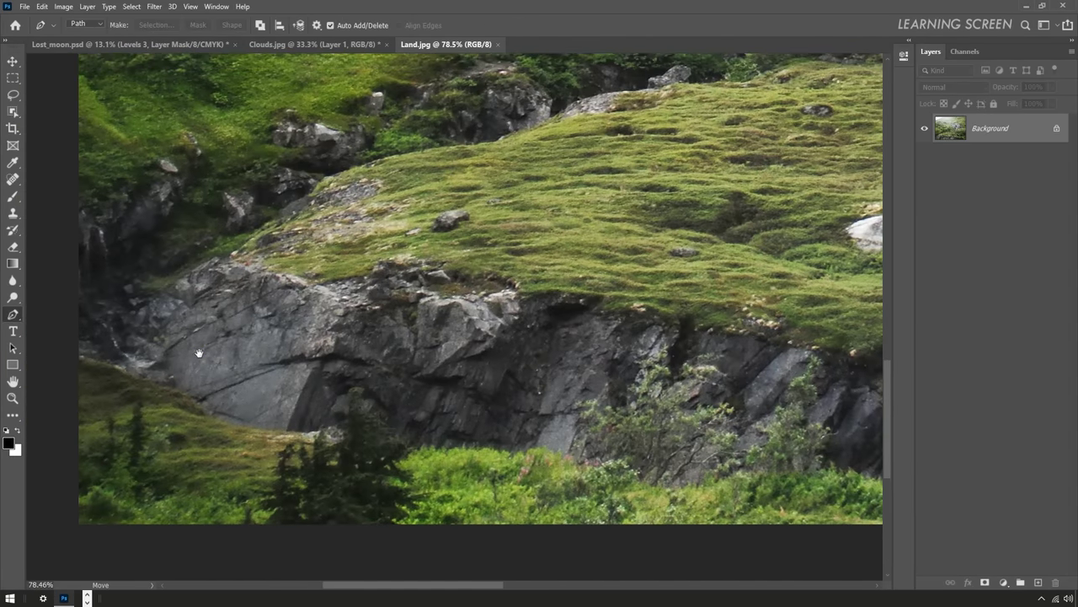
scroll(198, 409, up, 1)
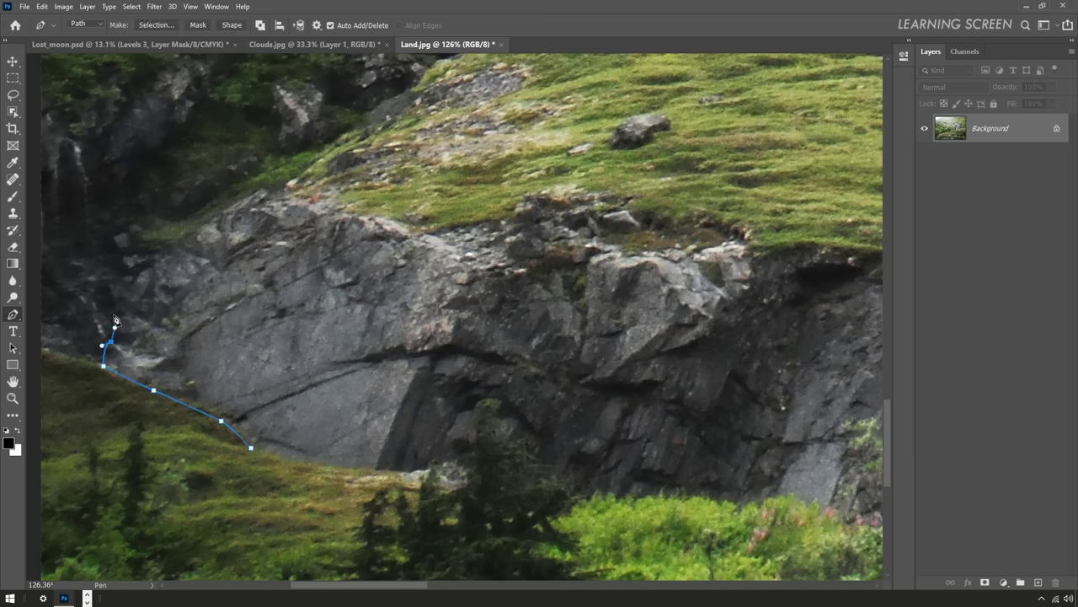
- Start tracing a path along the grass edge and up the grassy slope
click(264, 190)
scroll(264, 190, up, 1)
scroll(235, 227, up, 1)
click(194, 258)
scroll(243, 229, up, 2)
click(317, 162)
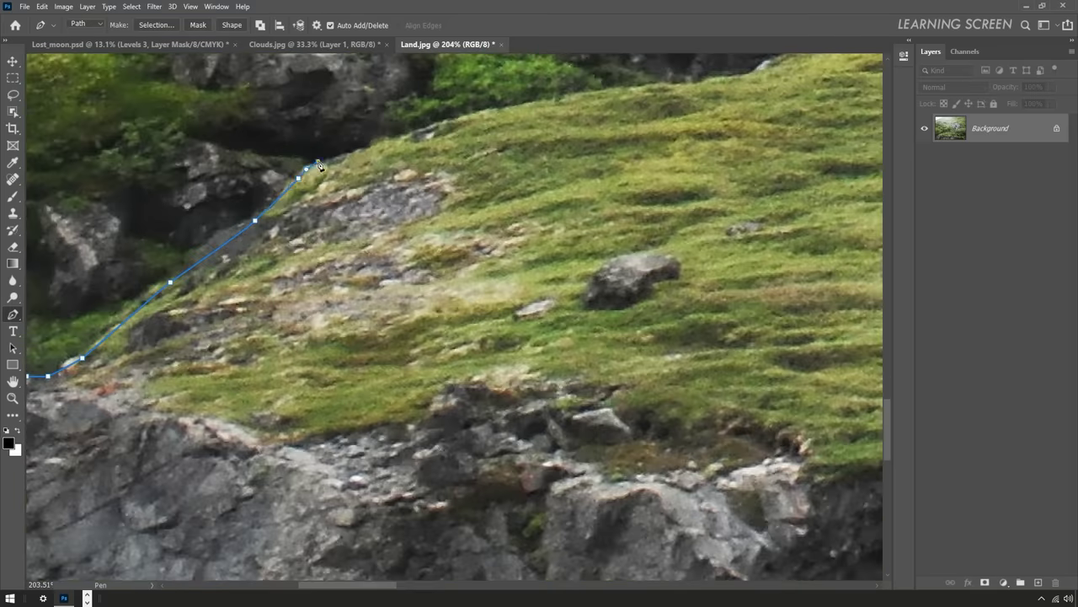
click(674, 86)
- Finish the path along the grass top and around the rock outcrop
scroll(674, 86, down, 4)
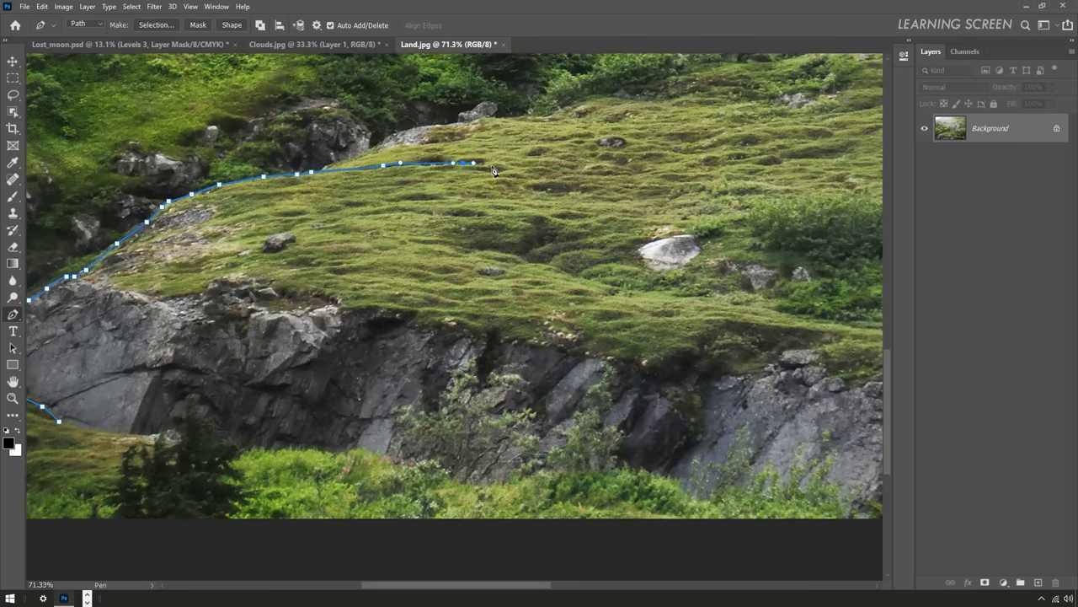
click(495, 171)
scroll(495, 171, down, 1)
click(588, 184)
drag(835, 263, 592, 187)
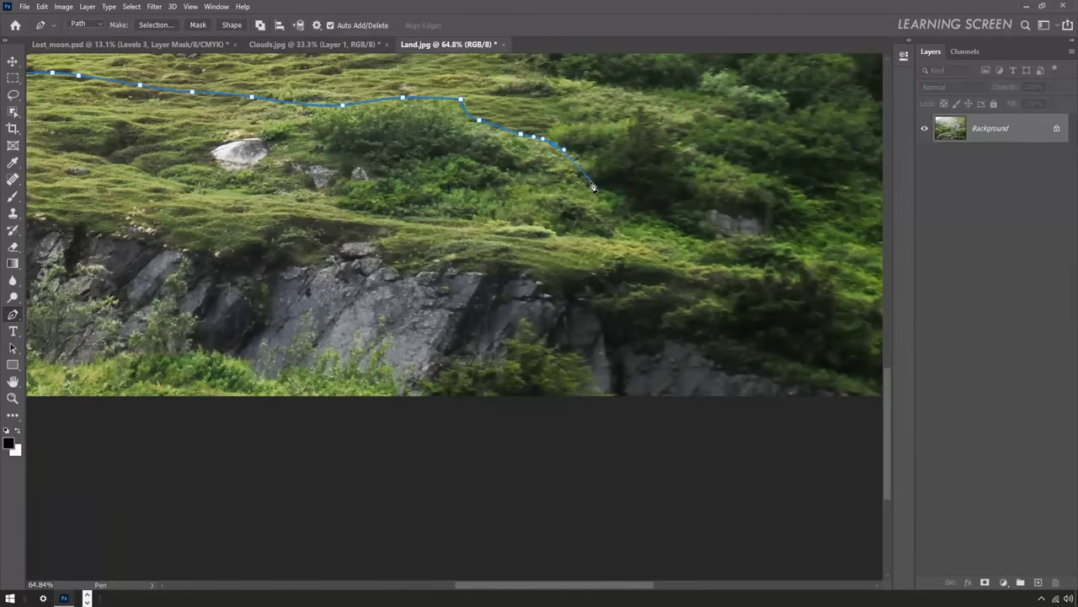
click(596, 190)
scroll(597, 190, down, 1)
scroll(630, 243, down, 1)
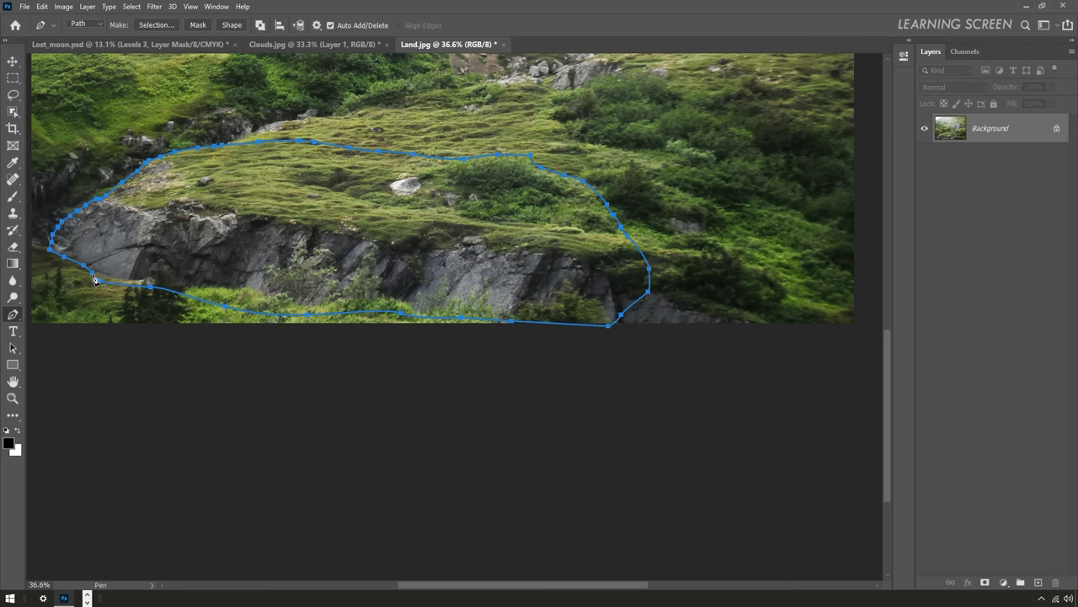
- Convert the path to a selection, cut the grassy rock, and return to Lost_moon.psd
right_click(220, 239)
click(253, 286)
key(Return)
key(ctrl+minus)
key(ctrl+minus)
key(ctrl+x)
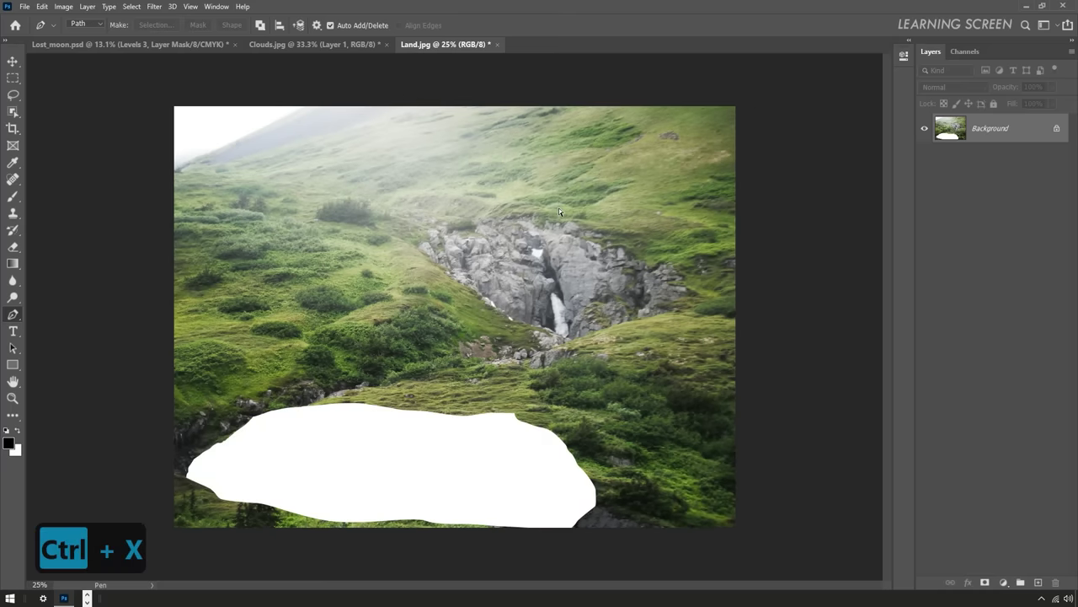
click(187, 43)
- Paste the island in, then group Levels 3, Levels 2 and Layer 1 as 'Sea'
key(v)
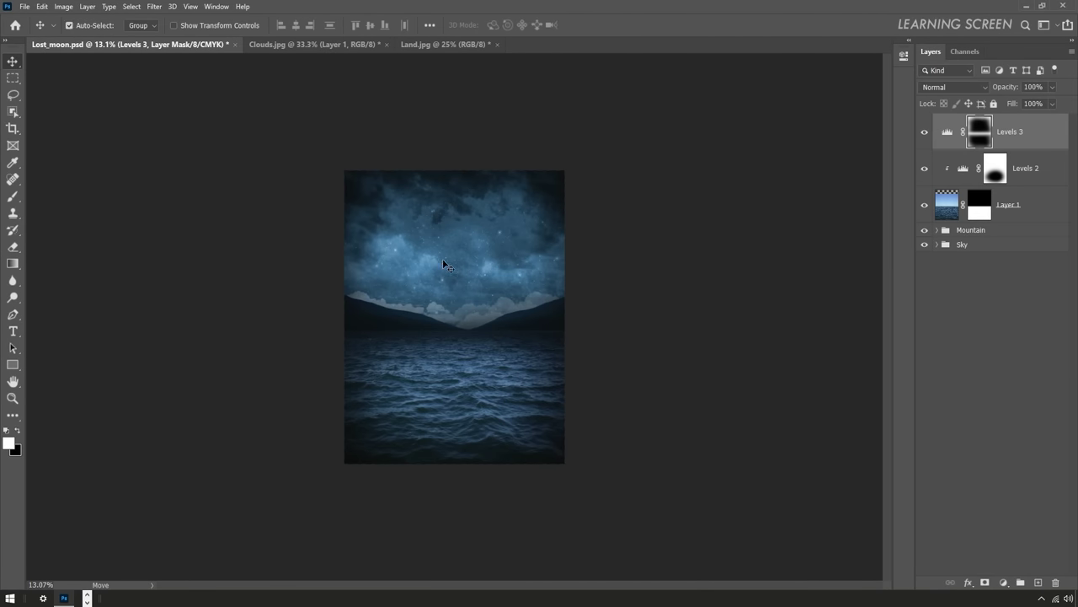
key(ctrl+v)
click(1018, 178)
shift+click(1030, 244)
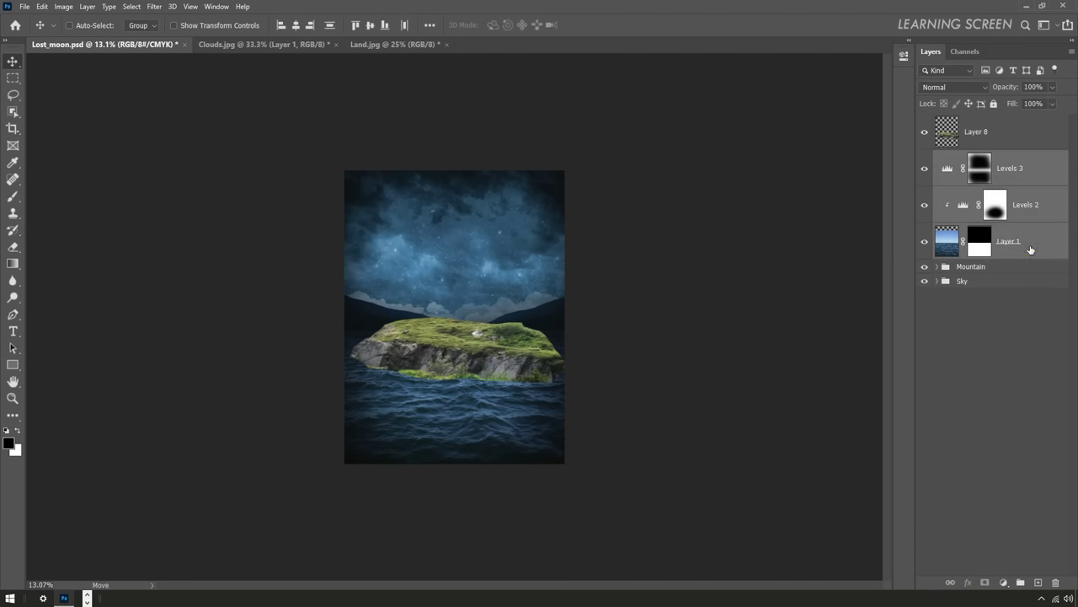
right_click(1033, 245)
click(1003, 193)
text(Sea)
key(Return)
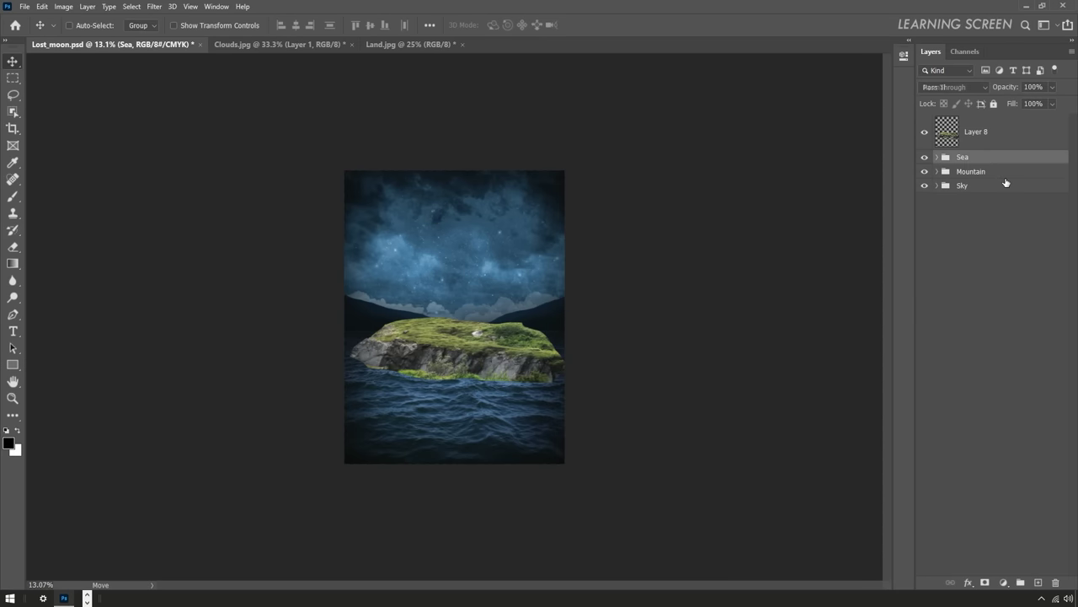
- Save the composite and shrink the island on Layer 8 to about 55 percent
key(ctrl+s)
click(978, 131)
key(ctrl+0)
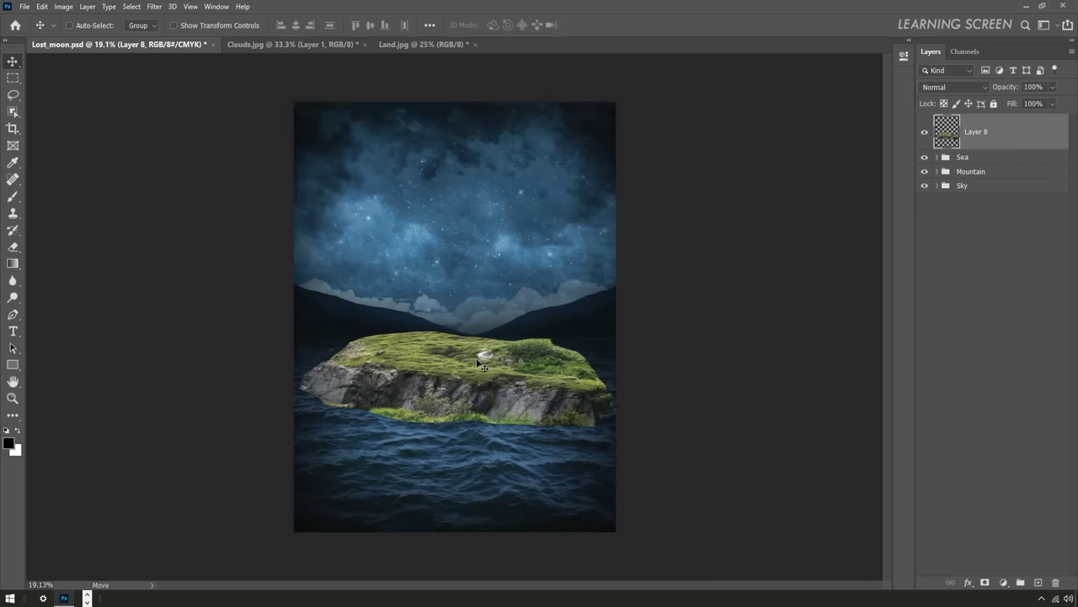
key(ctrl+t)
drag(644, 333, 570, 374)
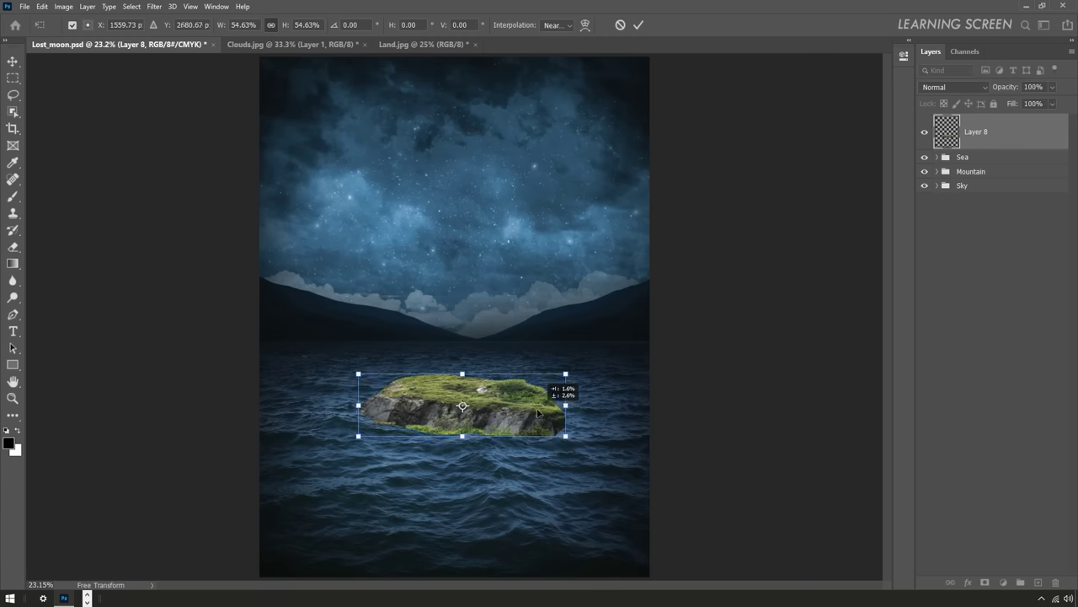
scroll(508, 416, up, 2)
drag(289, 361, 320, 368)
scroll(506, 411, down, 2)
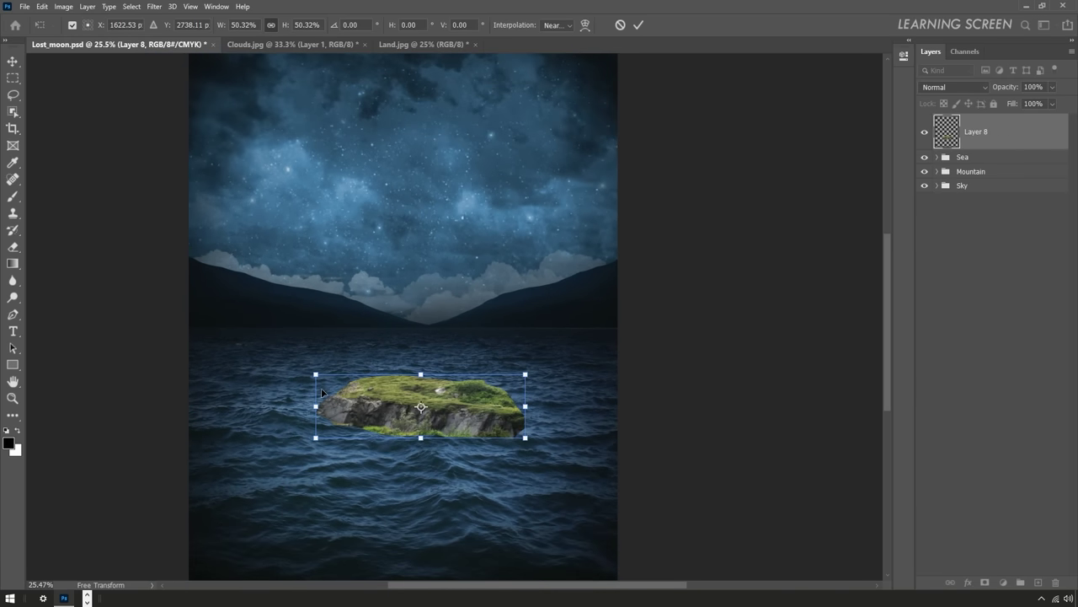
scroll(505, 410, down, 1)
- Warp the island's corners and edges into a flattened perspective shape
right_click(517, 413)
click(548, 283)
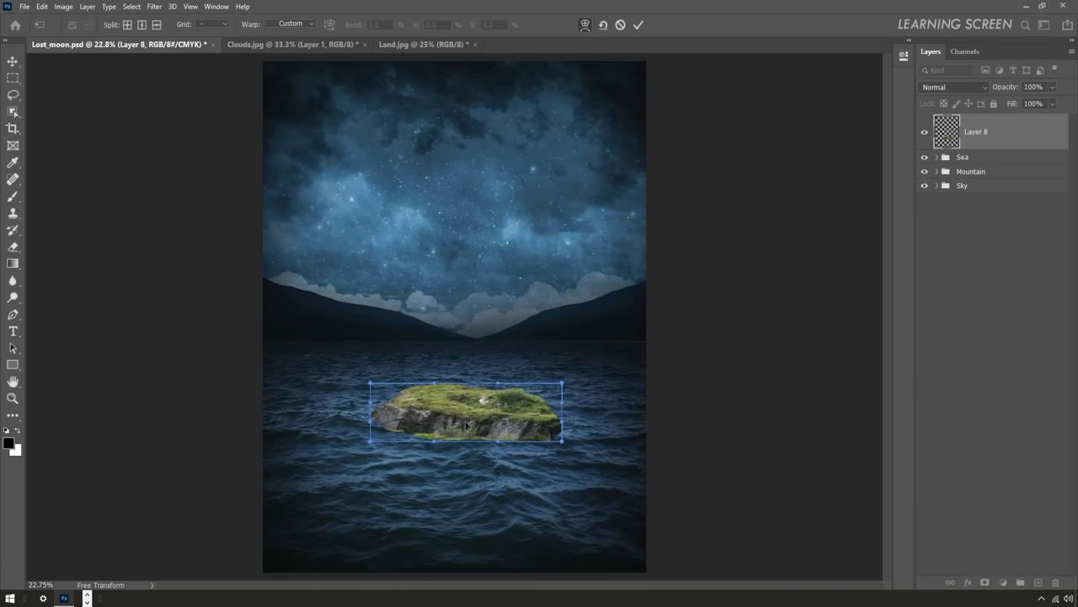
drag(425, 433, 418, 423)
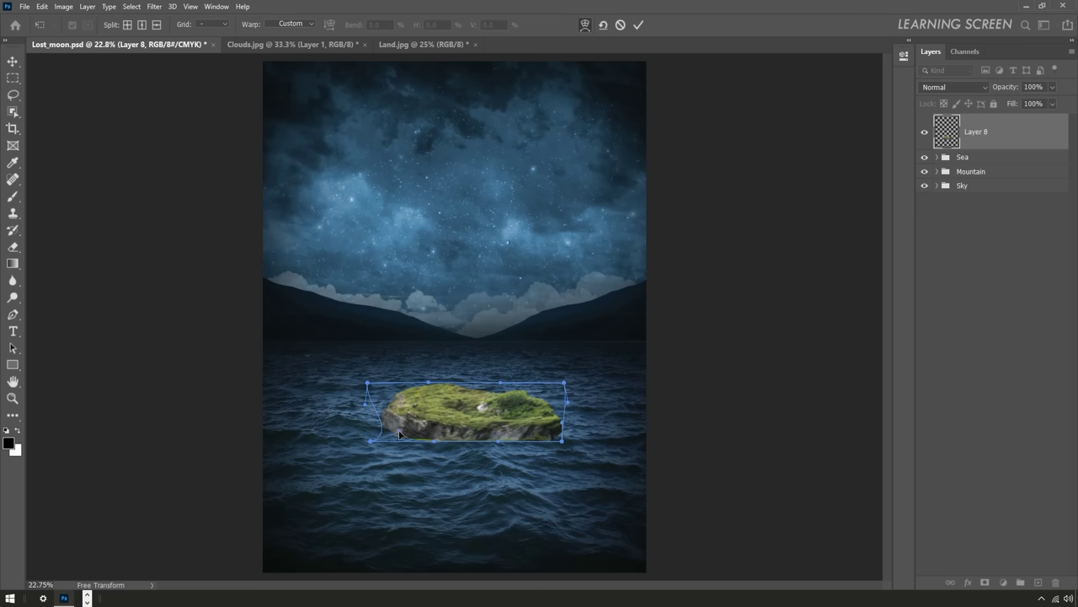
drag(371, 383, 325, 384)
drag(563, 440, 587, 441)
drag(371, 440, 323, 445)
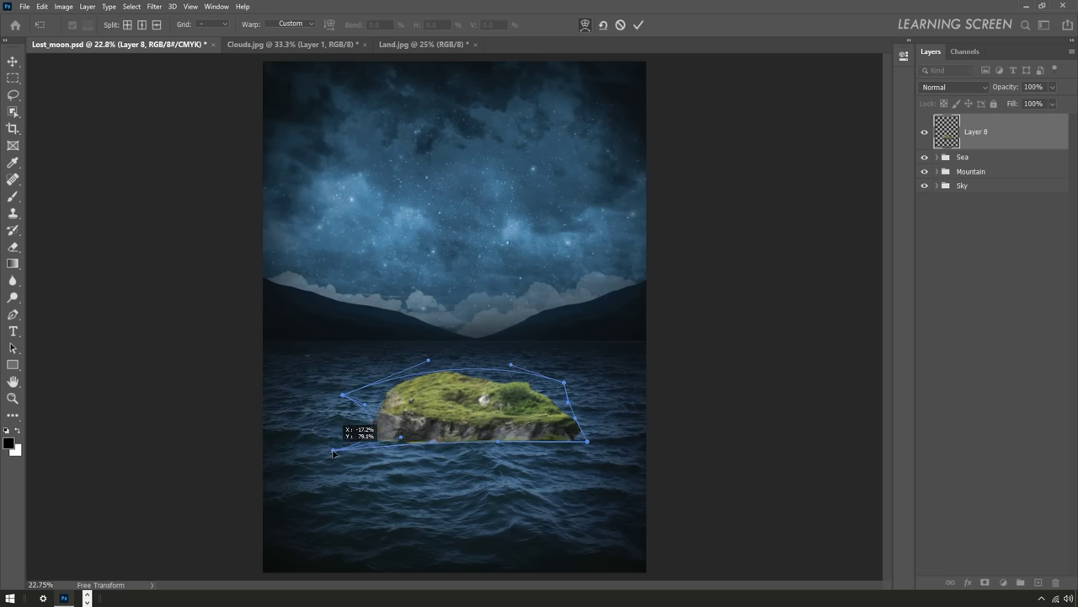
drag(324, 382, 343, 395)
mouse_move(502, 371)
mouse_down()
mouse_move(511, 369)
mouse_move(504, 376)
mouse_up()
scroll(515, 373, down, 2)
drag(565, 419, 561, 430)
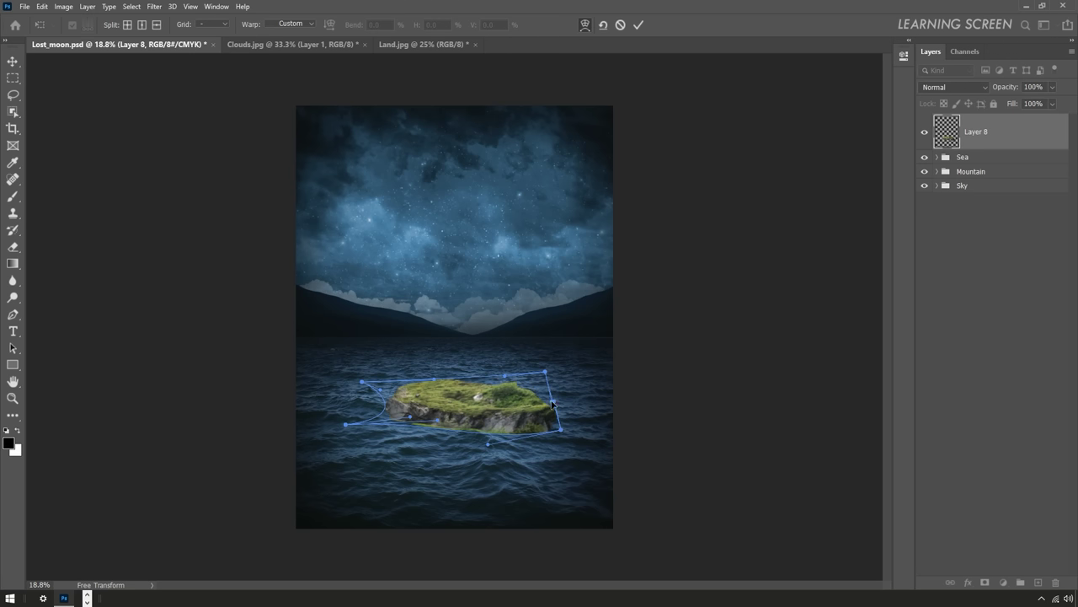
drag(545, 371, 543, 377)
drag(362, 381, 371, 374)
key(Return)
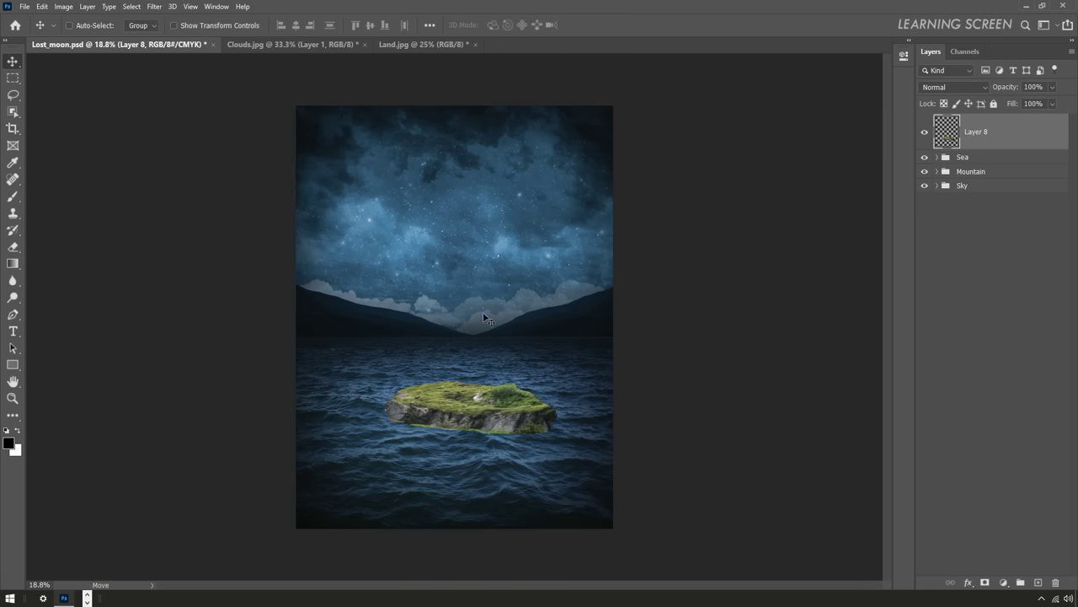
- Nudge the warped island slightly up and left on the sea
scroll(468, 380, up, 4)
key(ctrl+0)
drag(497, 429, 486, 419)
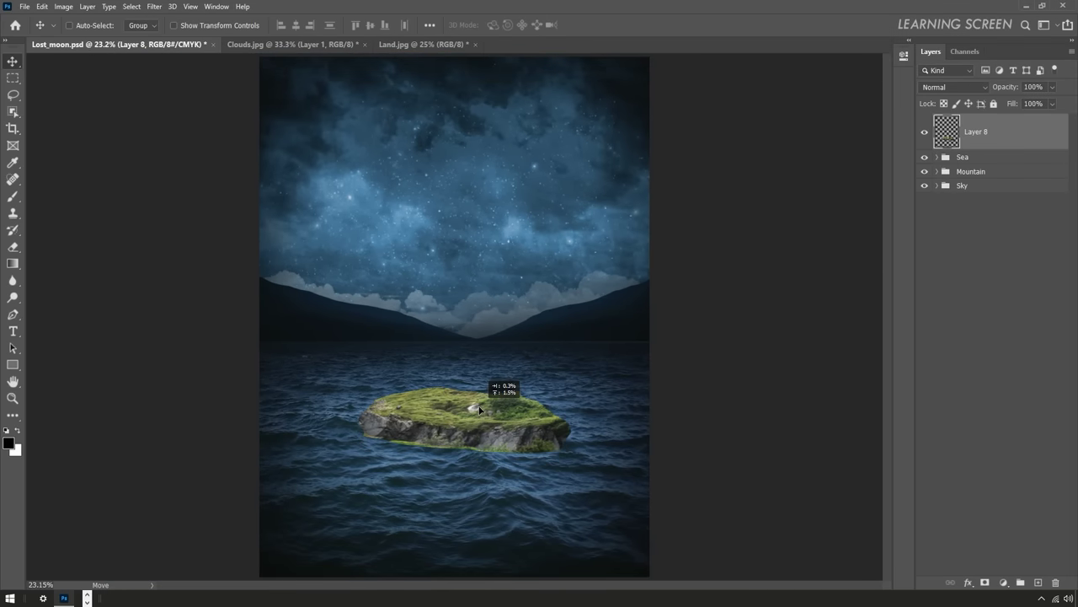
scroll(485, 419, up, 4)
scroll(213, 380, up, 6)
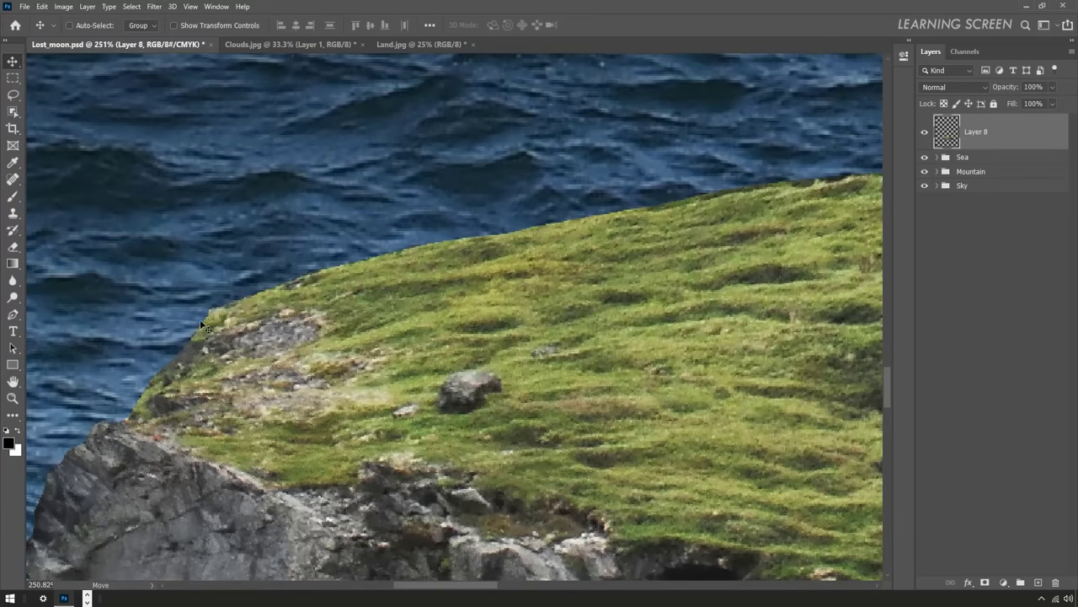
- Set the Eraser's brush size and hardness and make a first erase stroke
click(13, 246)
right_click(175, 280)
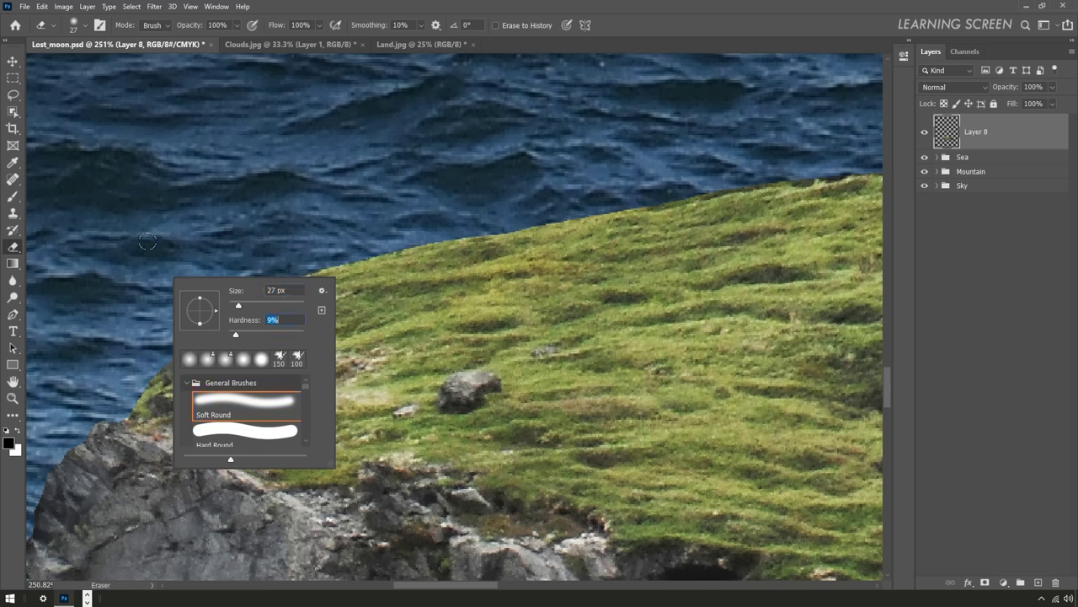
key(Return)
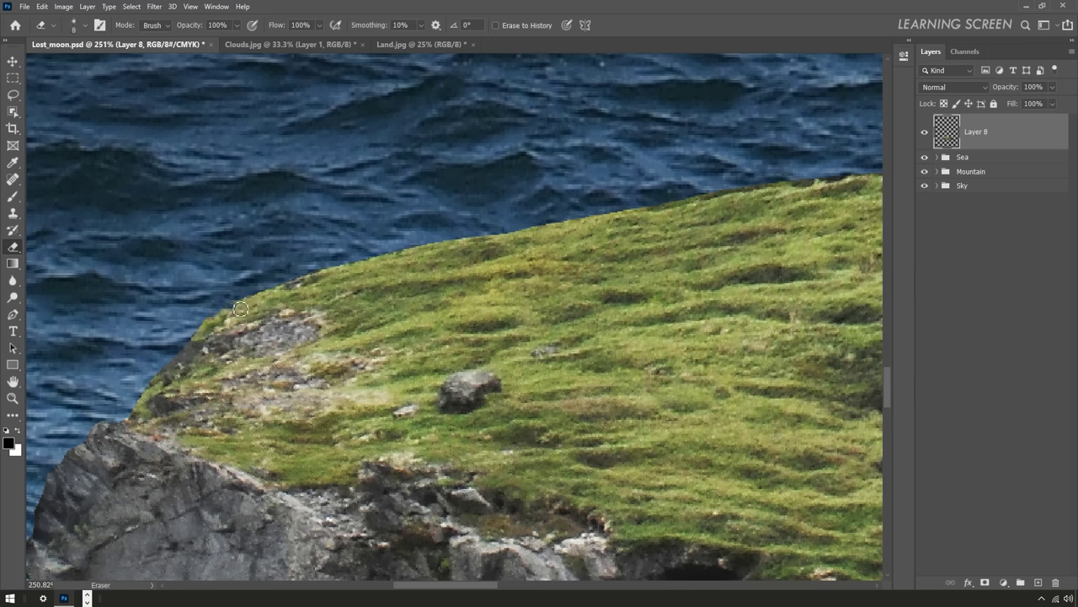
scroll(241, 310, down, 4)
scroll(186, 278, up, 5)
right_click(274, 266)
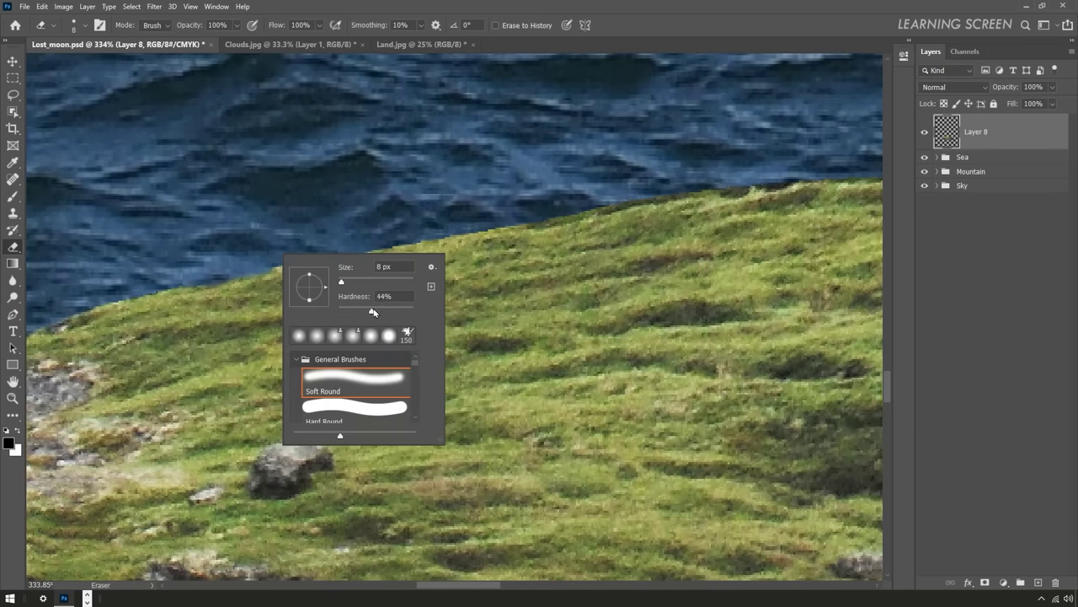
key(Return)
drag(593, 213, 396, 217)
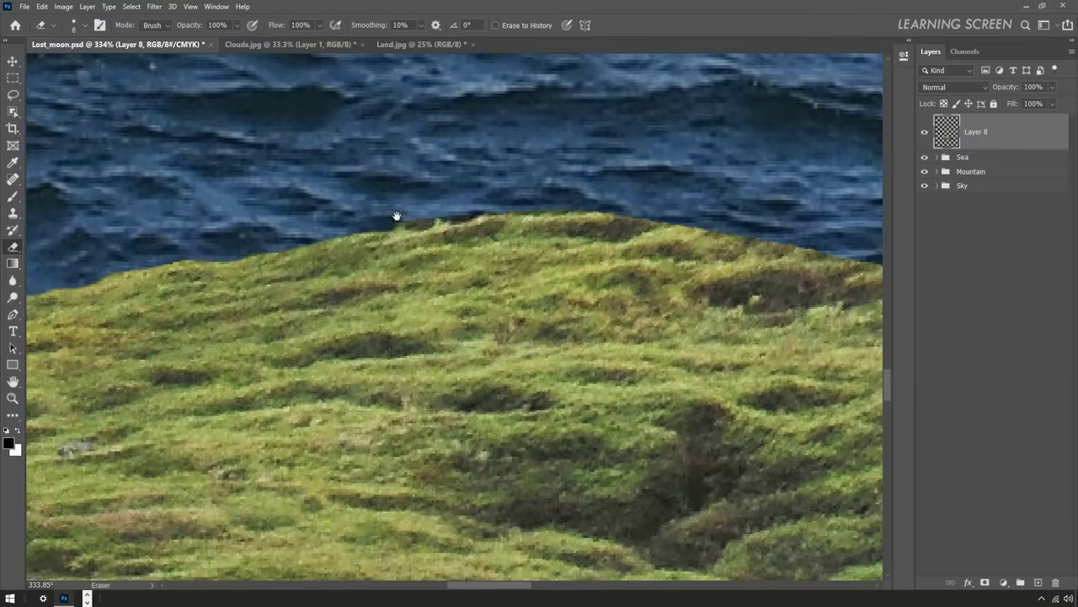
- With a smaller eraser, erase the land's square top edge into a rocky coastline
scroll(618, 221, right, 5)
scroll(379, 220, right, 4)
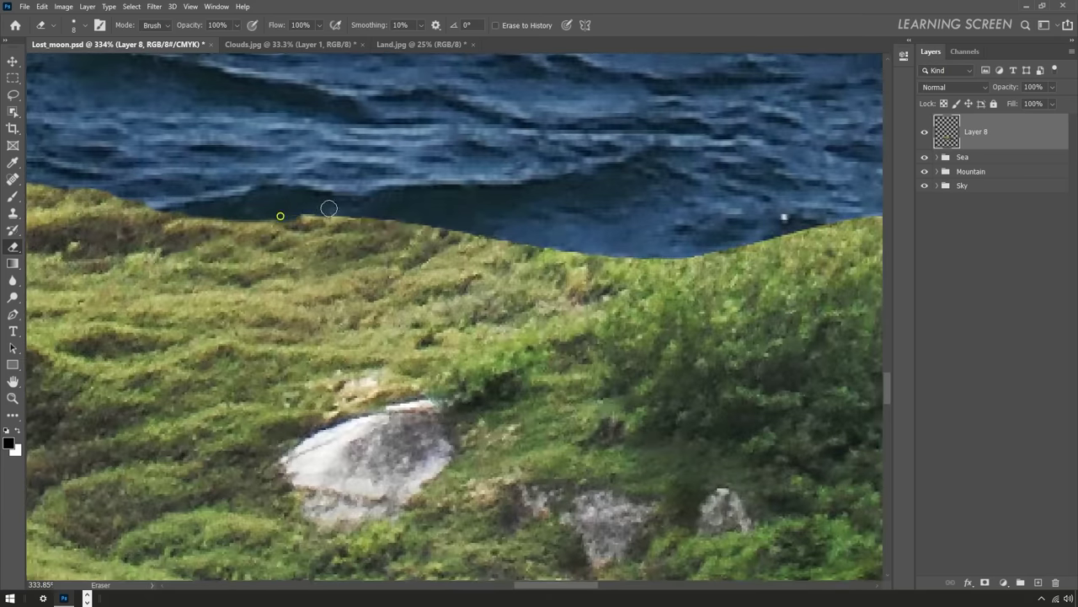
scroll(281, 216, right, 3)
scroll(366, 256, down, 1)
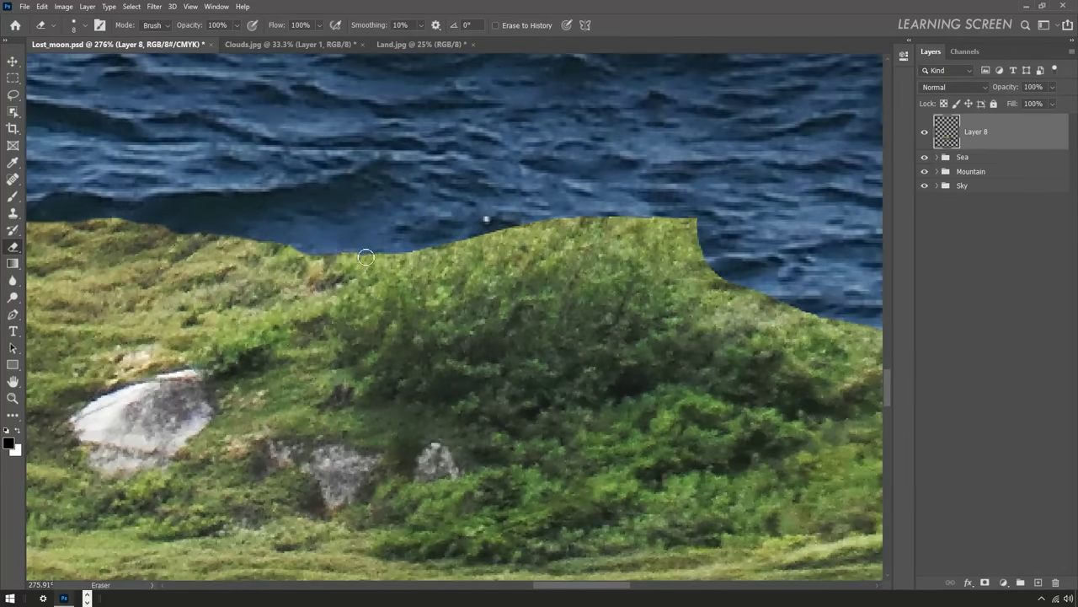
right_click(481, 242)
key(Return)
drag(696, 220, 497, 220)
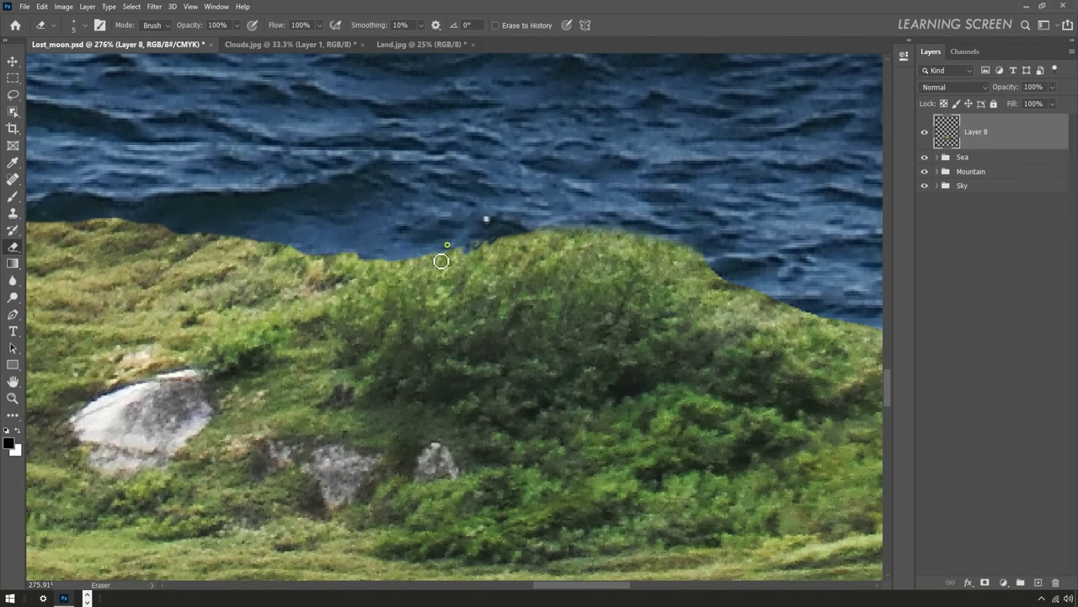
scroll(542, 214, down, 1)
scroll(543, 214, right, 3)
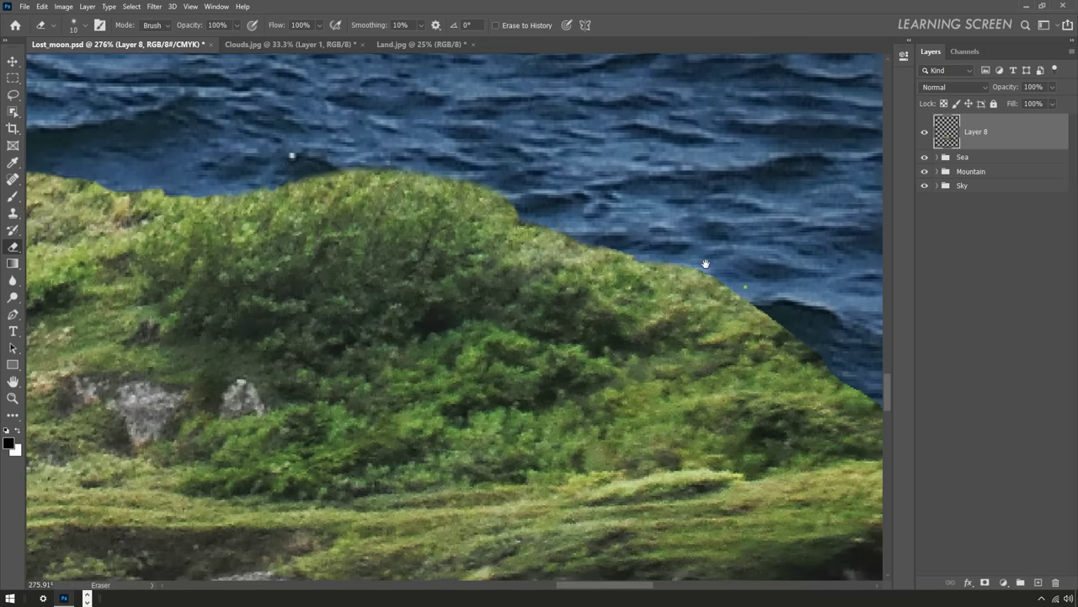
scroll(592, 241, down, 1)
scroll(592, 241, right, 3)
scroll(536, 209, down, 1)
scroll(665, 309, down, 1)
scroll(665, 310, right, 2)
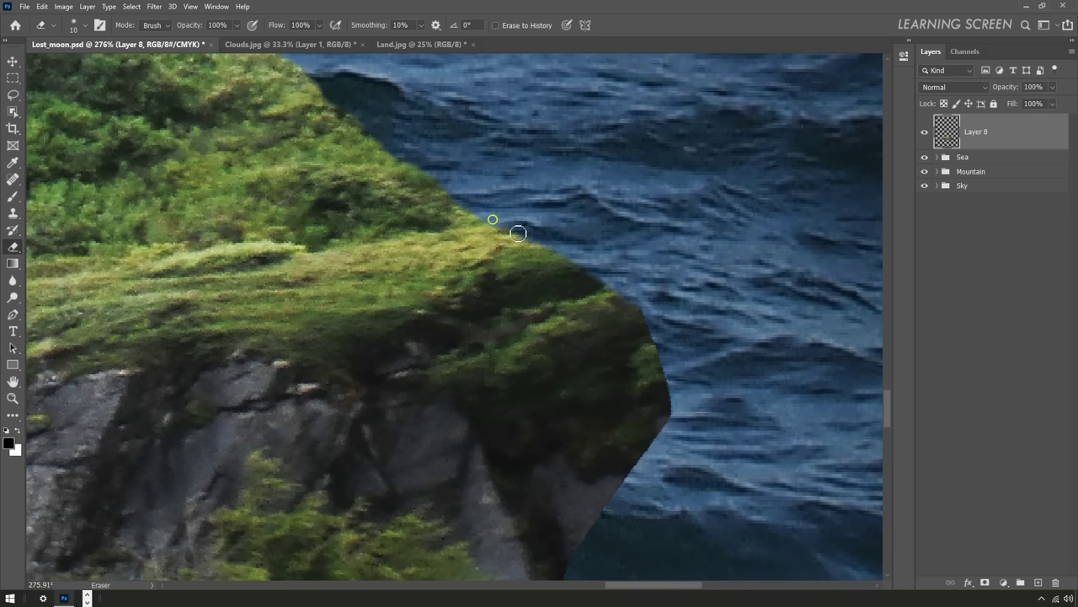
scroll(622, 290, down, 2)
scroll(671, 366, down, 1)
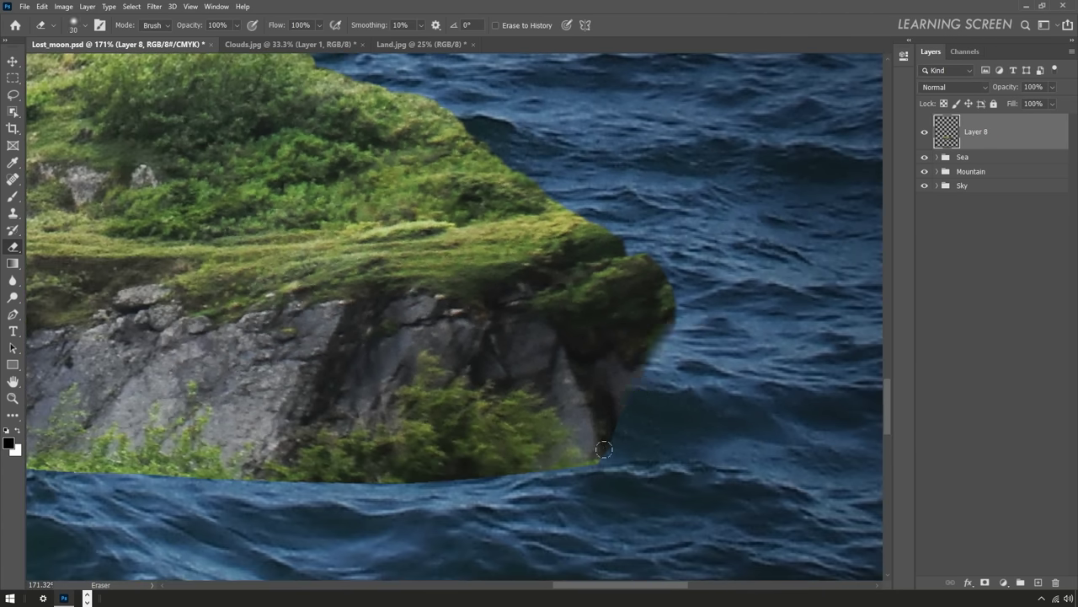
scroll(604, 449, down, 3)
scroll(54, 335, up, 2)
scroll(55, 335, up, 2)
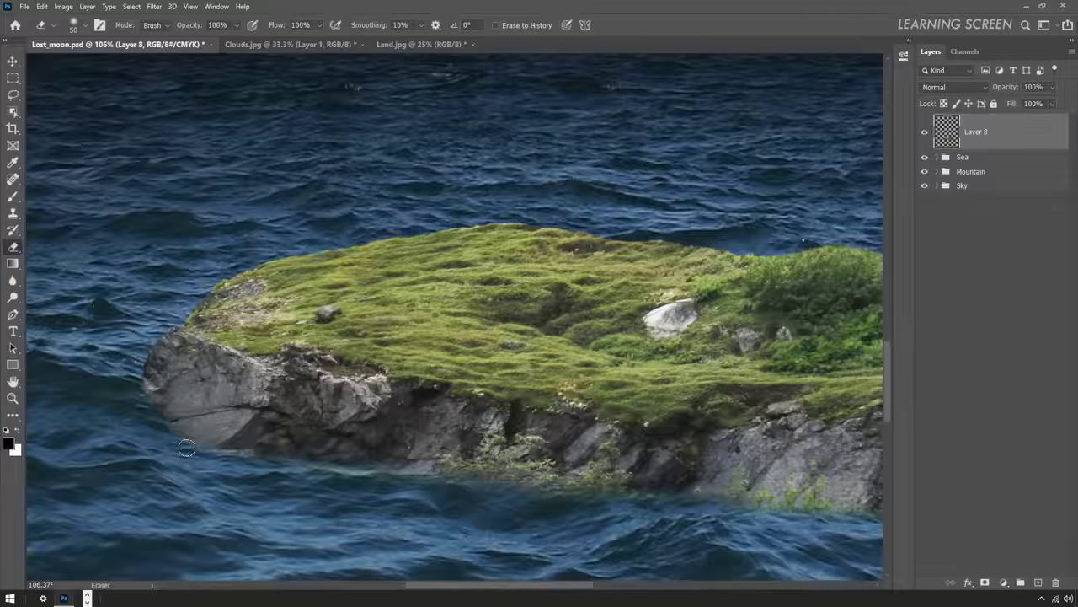
scroll(181, 446, down, 3)
scroll(190, 450, down, 2)
- Scale the island to about 95% and nudge it slightly left
key(v)
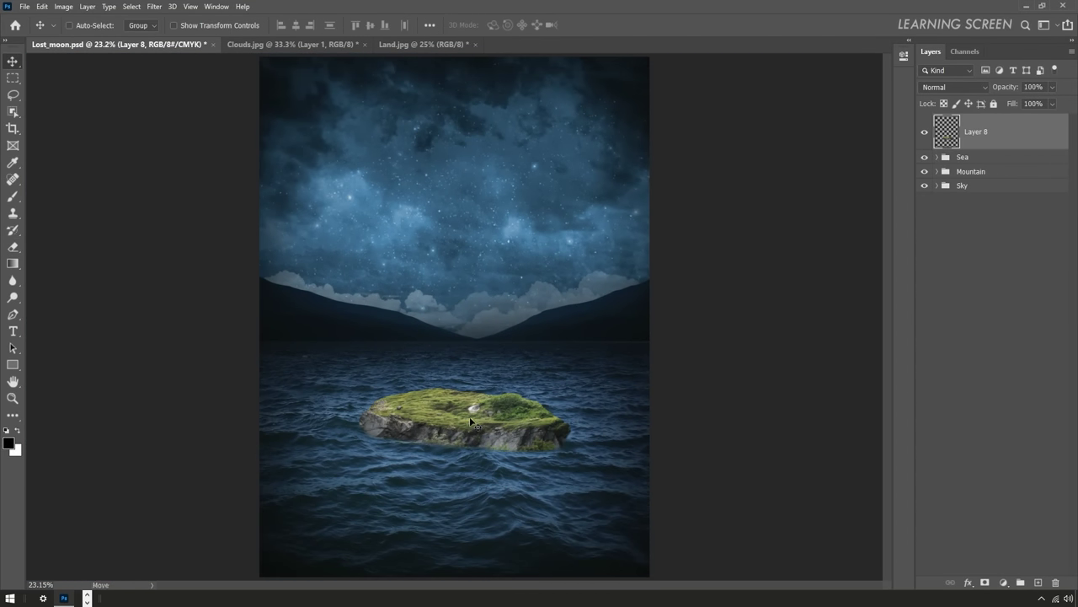
key(ctrl+t)
key(Escape)
key(ctrl+t)
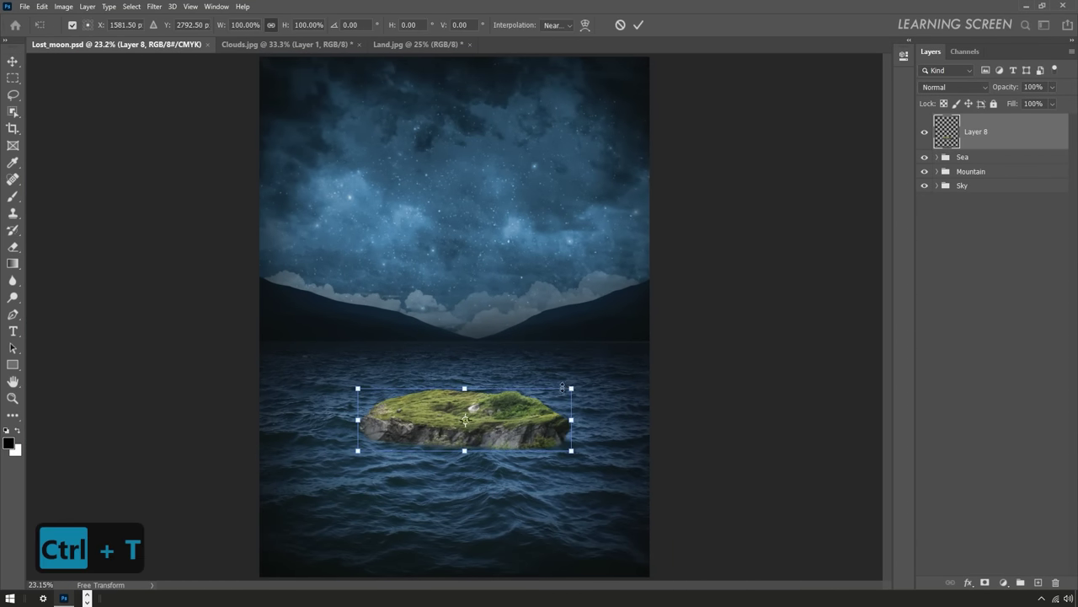
drag(562, 387, 558, 390)
drag(518, 422, 513, 421)
key(Return)
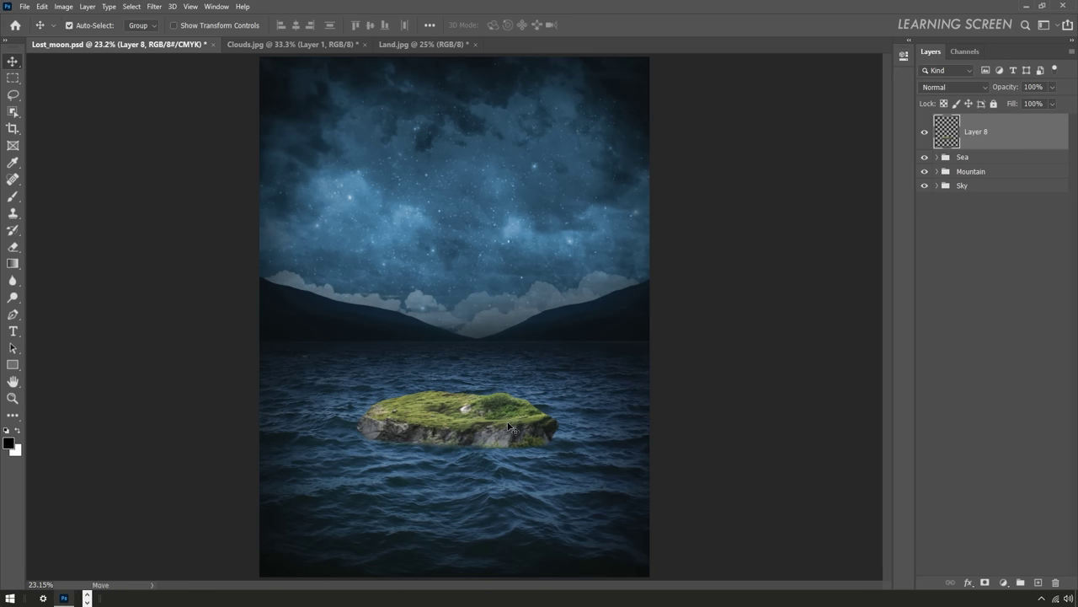
scroll(472, 455, up, 5)
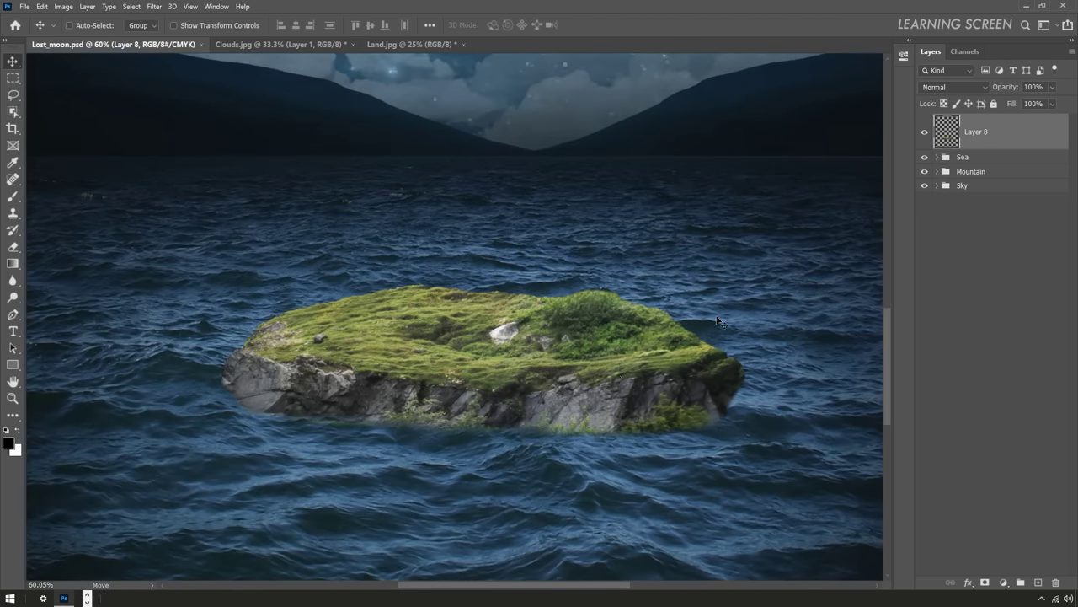
- Add a Levels adjustment clipped to the island, output white 84, raised input black, mask inverted
click(1004, 582)
click(1004, 447)
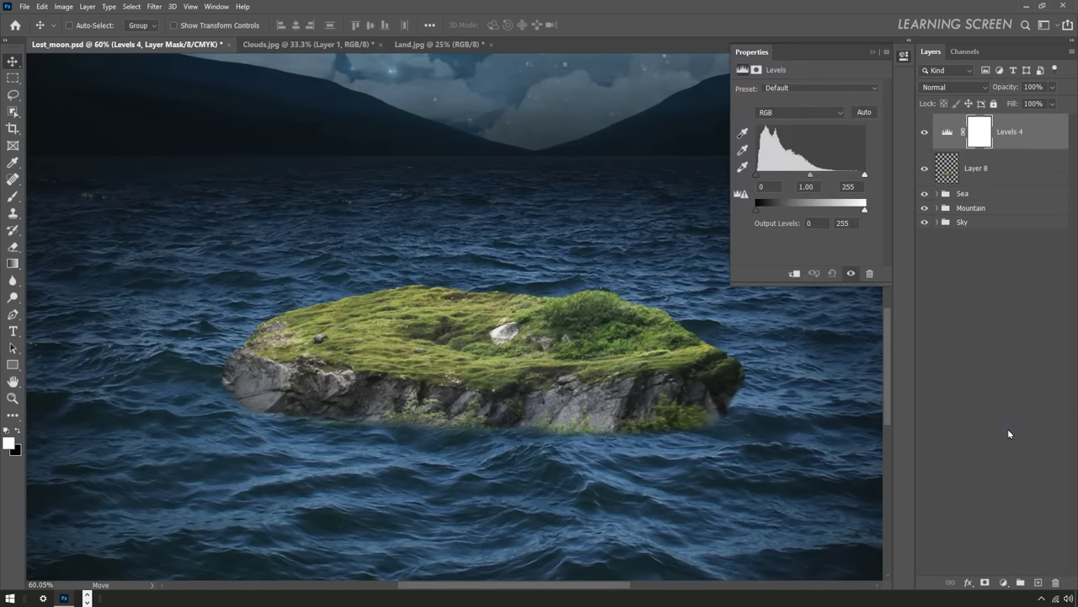
click(795, 273)
drag(865, 209, 792, 213)
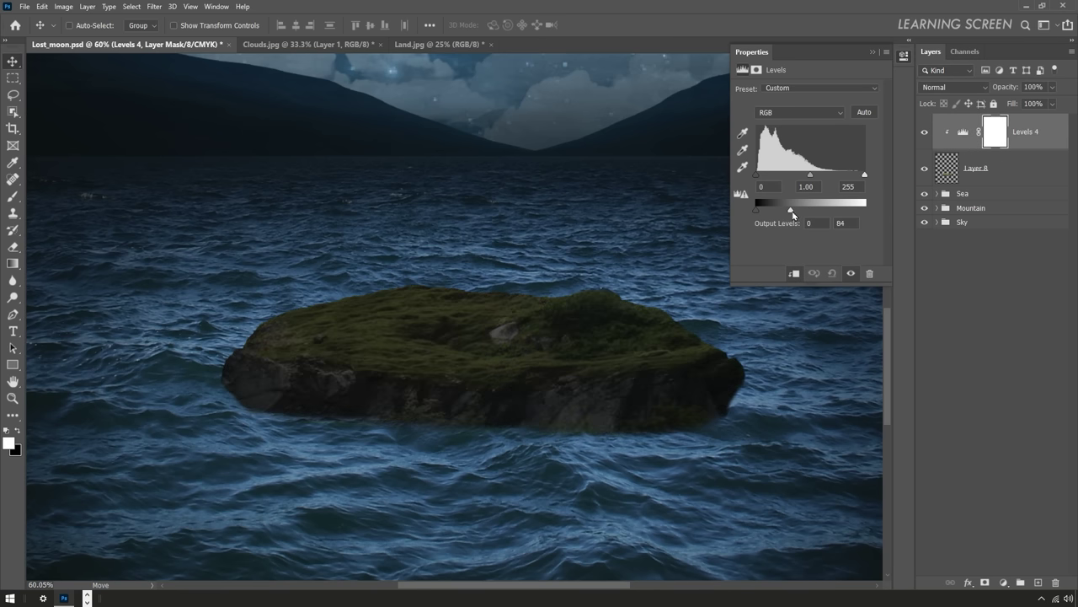
drag(756, 175, 777, 176)
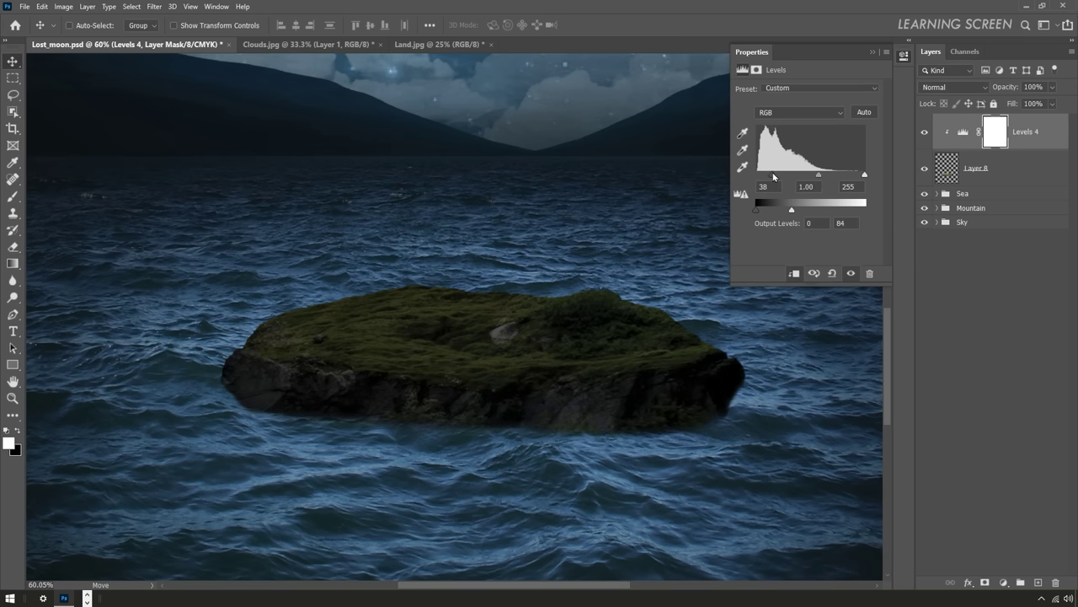
click(874, 53)
key(ctrl+i)
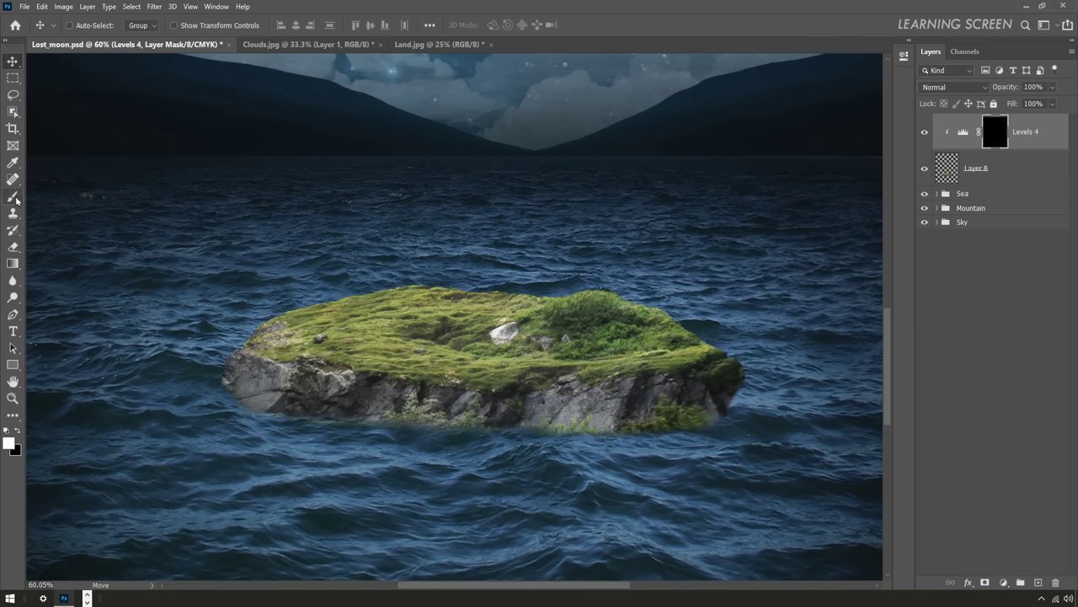
- Brush the mask along the island's waterline to darken its rocky underside
click(13, 195)
right_click(202, 396)
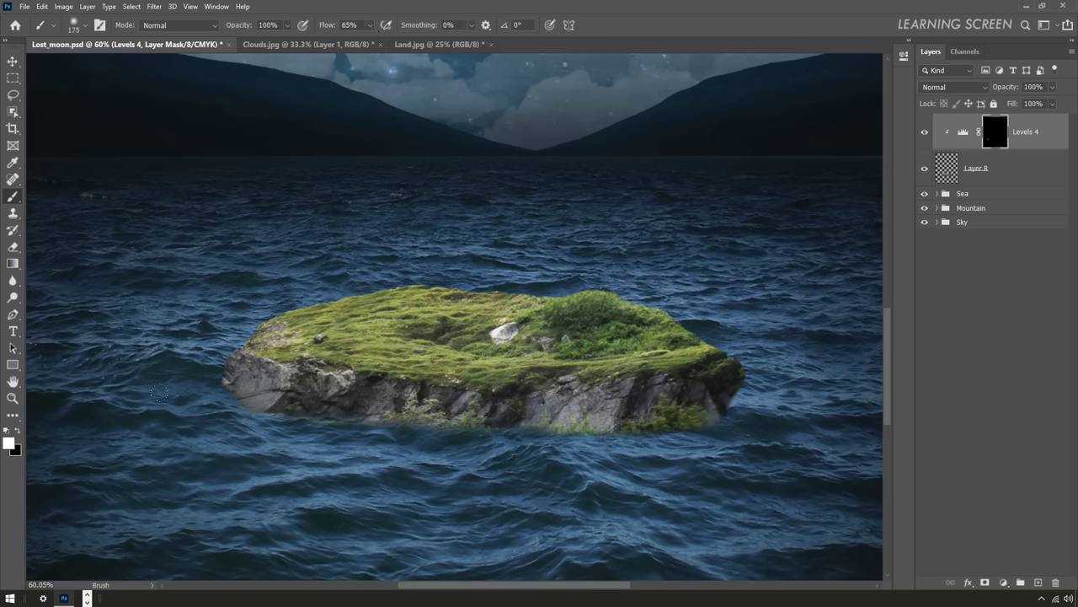
drag(306, 418, 485, 426)
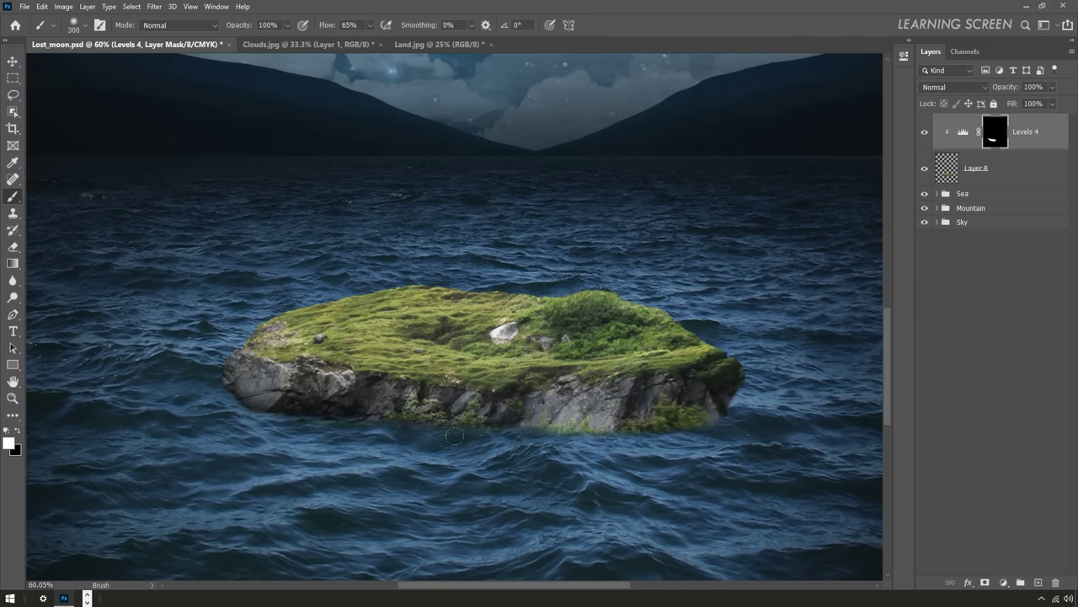
key(bracketleft)
key(bracketleft)
key(bracketleft)
mouse_move(404, 417)
mouse_down()
mouse_move(580, 434)
mouse_move(329, 394)
mouse_move(583, 421)
mouse_move(723, 405)
mouse_up()
drag(531, 396, 655, 413)
key(bracketright)
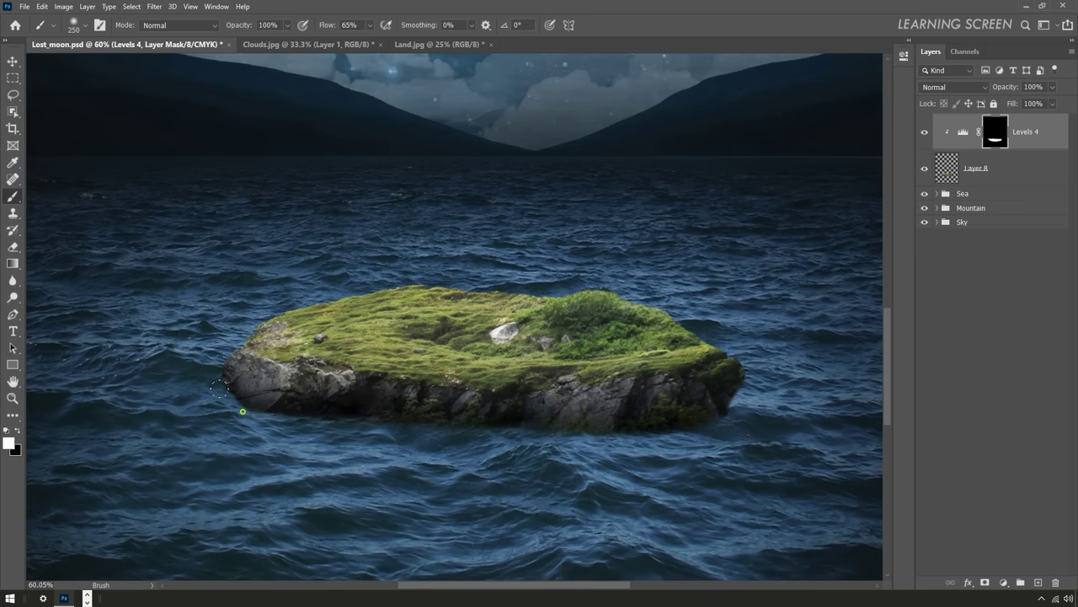
scroll(219, 388, down, 3)
scroll(251, 417, up, 4)
scroll(377, 383, down, 2)
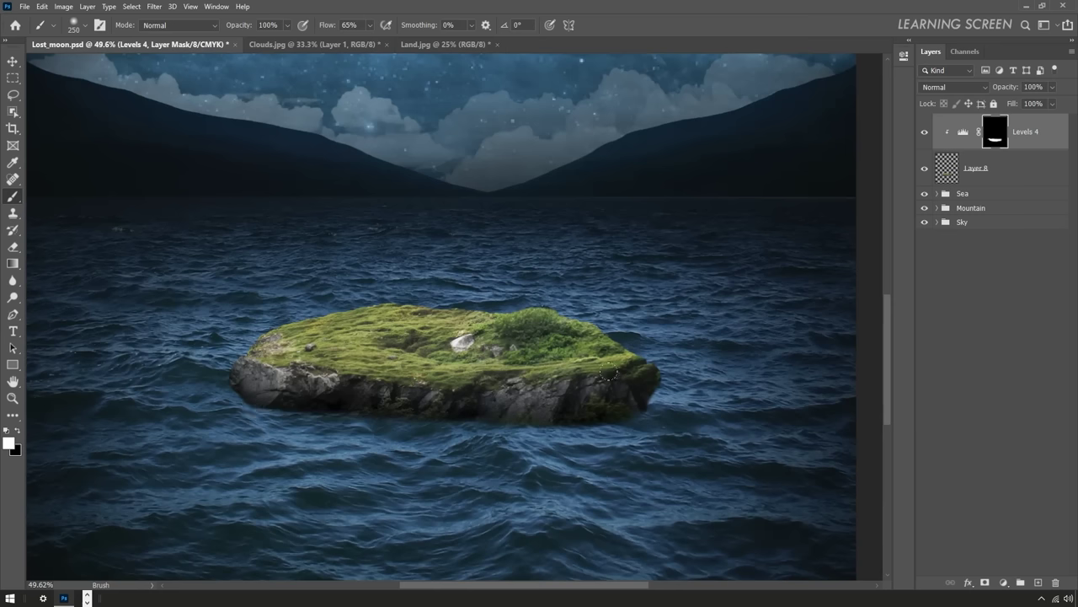
- Add a second Levels adjustment clipped to the island with output white 135 and inverted mask
click(1004, 582)
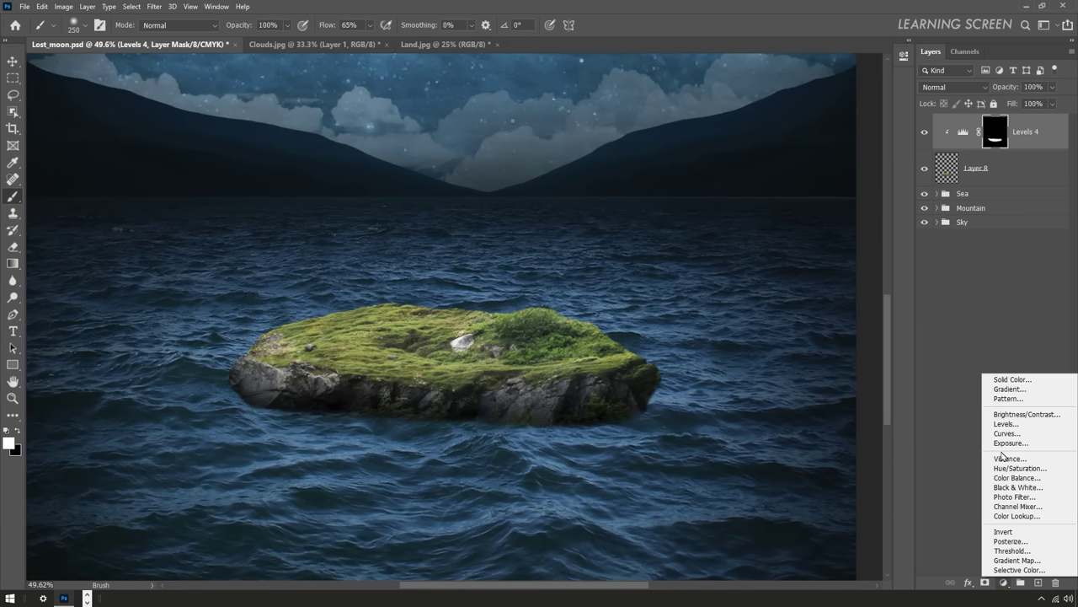
click(1007, 424)
drag(864, 209, 808, 215)
key(ctrl+alt+g)
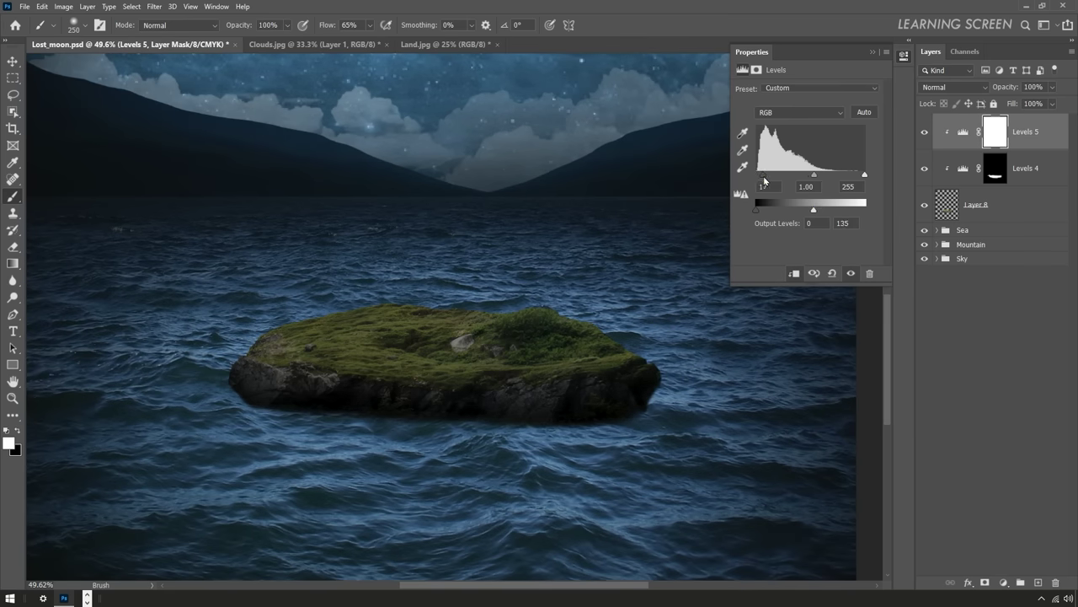
click(874, 52)
key(ctrl+i)
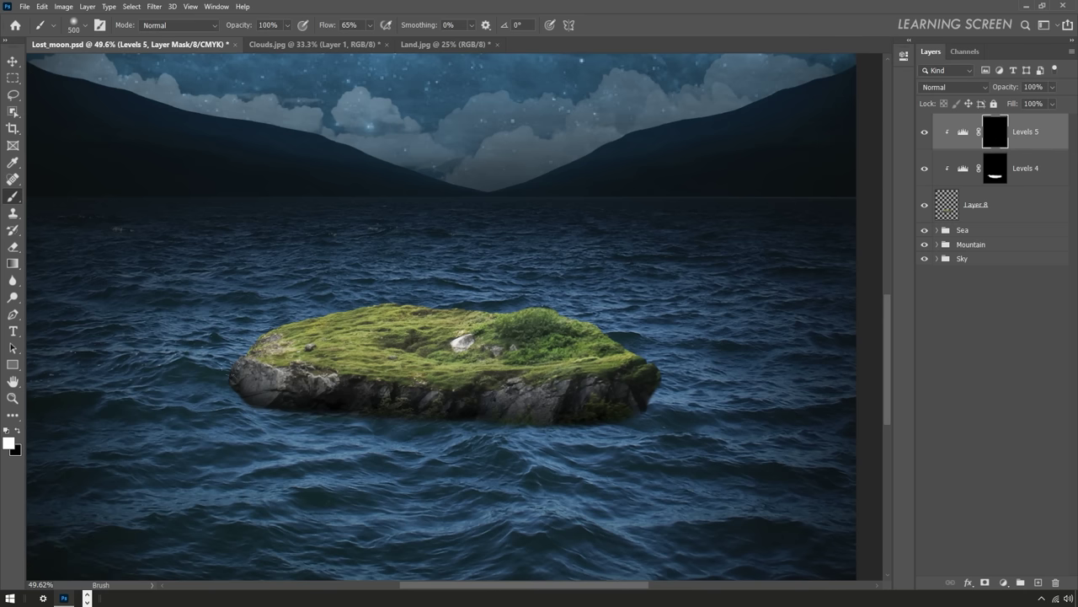
- Paint the mask across the island and its edges to darken it, then save
key(bracketright)
key(bracketright)
mouse_move(252, 370)
mouse_down()
mouse_move(421, 383)
mouse_move(587, 426)
mouse_move(607, 346)
mouse_up()
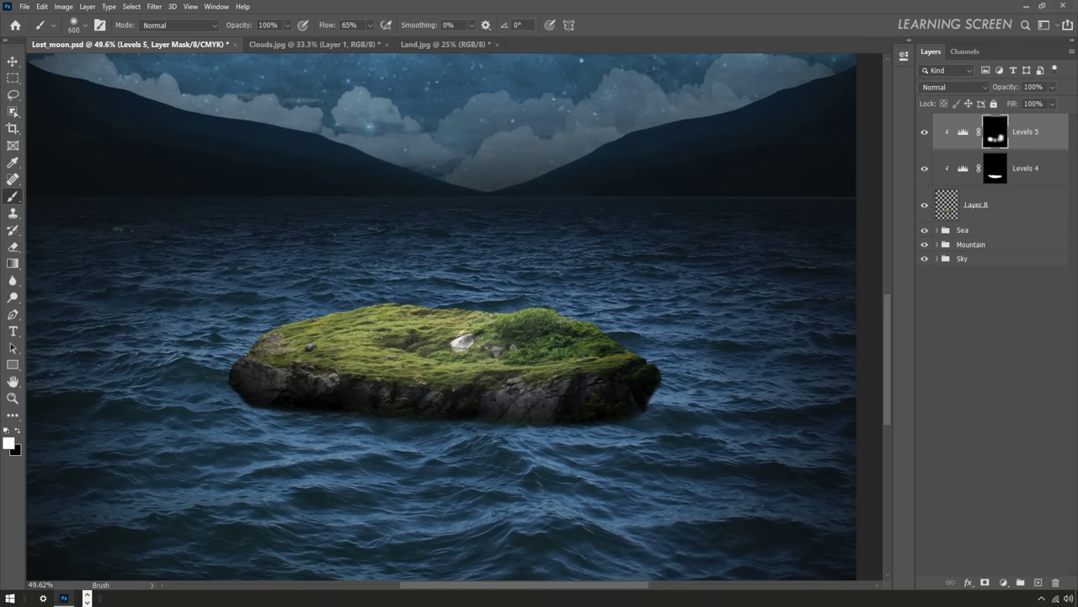
drag(253, 371, 590, 396)
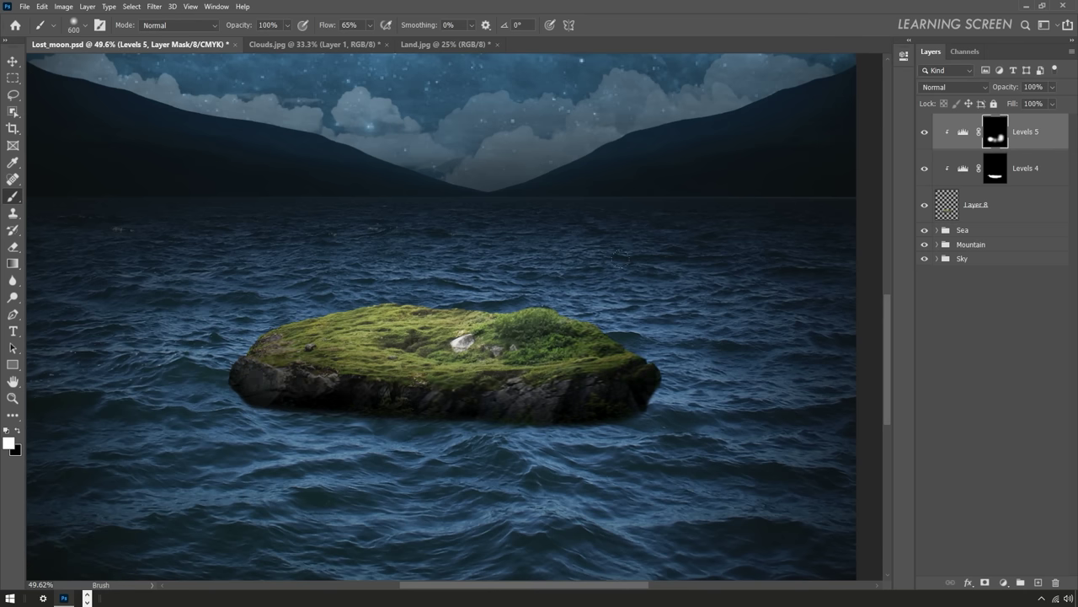
scroll(604, 223, down, 5)
drag(603, 224, 531, 325)
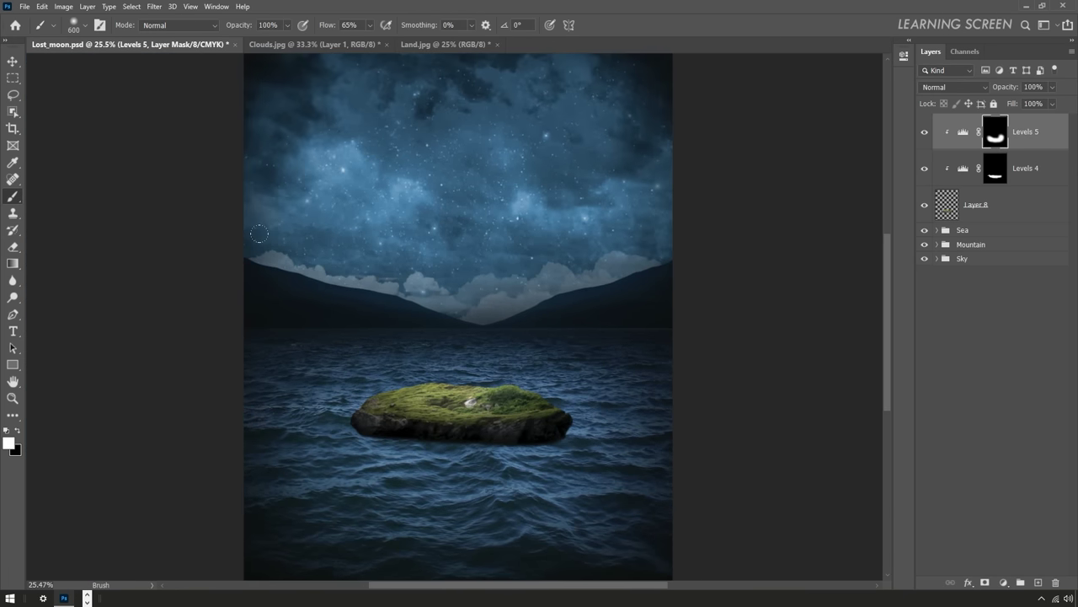
key(v)
key(ctrl+s)
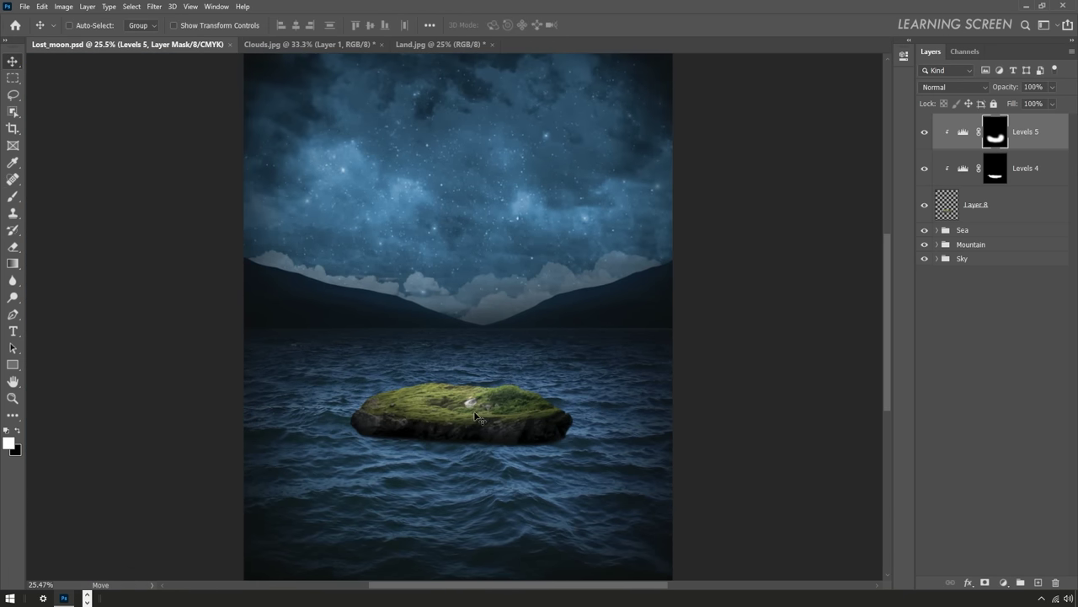
key(ctrl+alt+p)
- Close Clouds.jpg and Land.jpg without saving and open Full_Moon.jpg
click(534, 222)
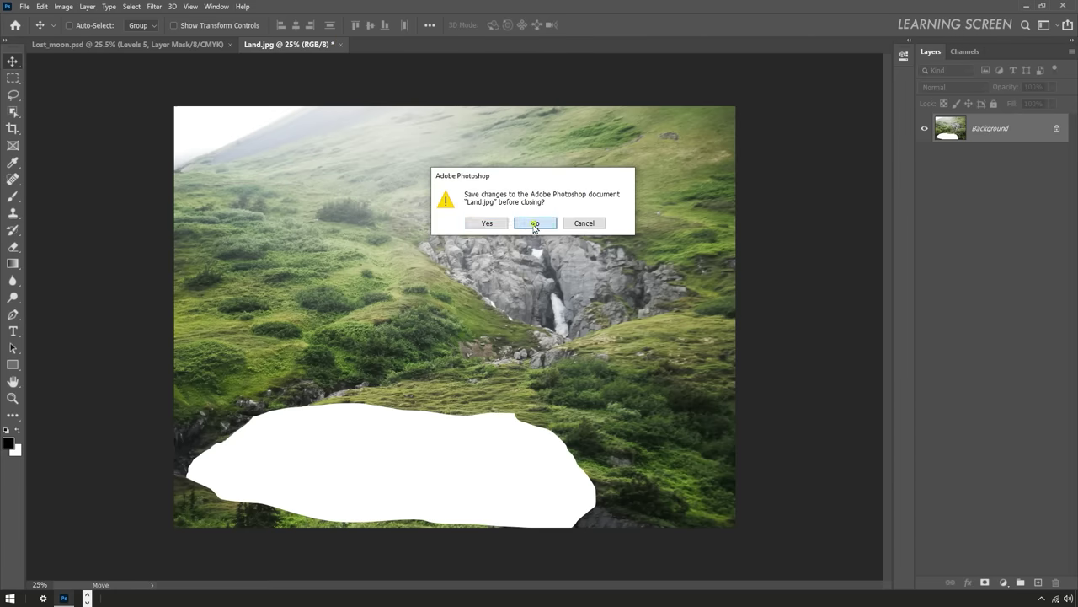
click(534, 225)
click(25, 6)
click(38, 39)
click(310, 95)
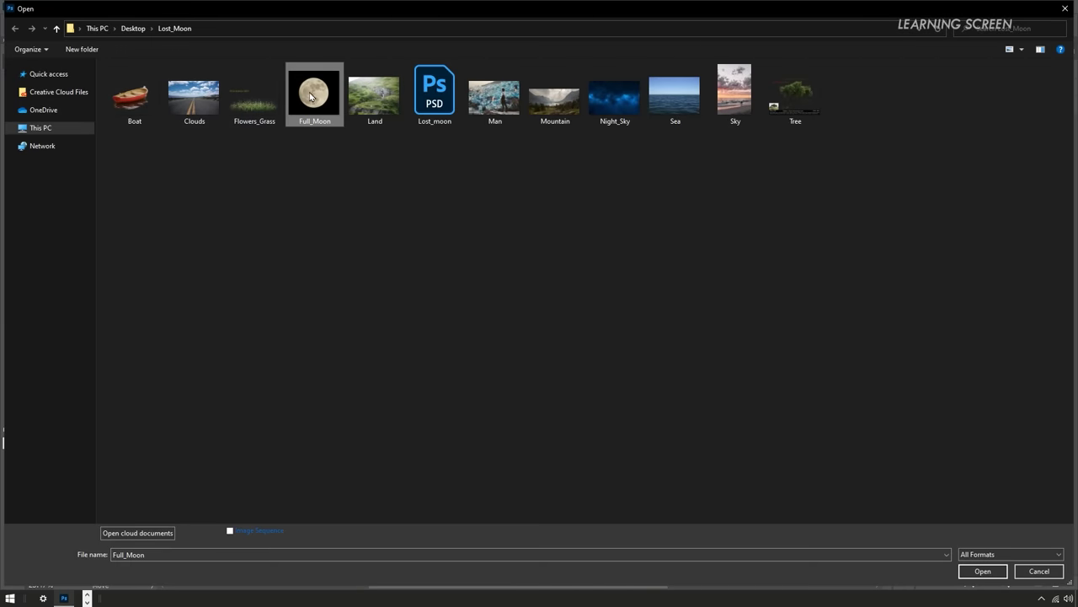
double_click(310, 95)
- Cut the moon out with an elliptical selection and paste it into Lost_moon.psd
click(1056, 129)
scroll(414, 327, up, 3)
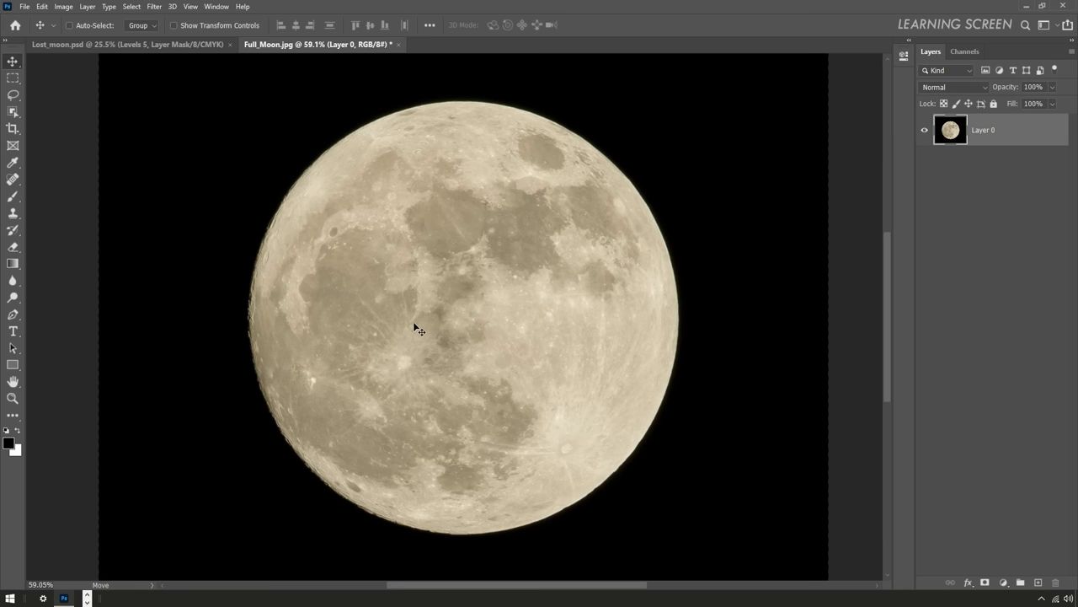
right_click(12, 79)
click(59, 90)
mouse_move(298, 109)
mouse_down()
mouse_move(747, 528)
mouse_move(739, 530)
mouse_up()
key(ctrl+x)
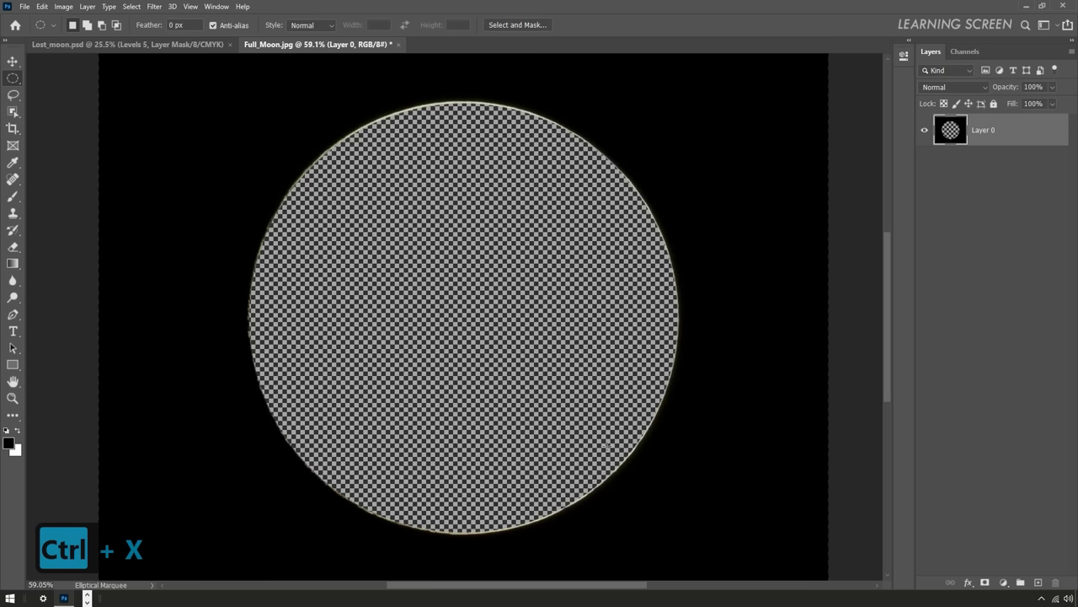
click(162, 48)
key(ctrl+v)
- Move the moon onto the island, scale it to about 72% and rotate it about 77°
key(v)
drag(459, 328, 437, 336)
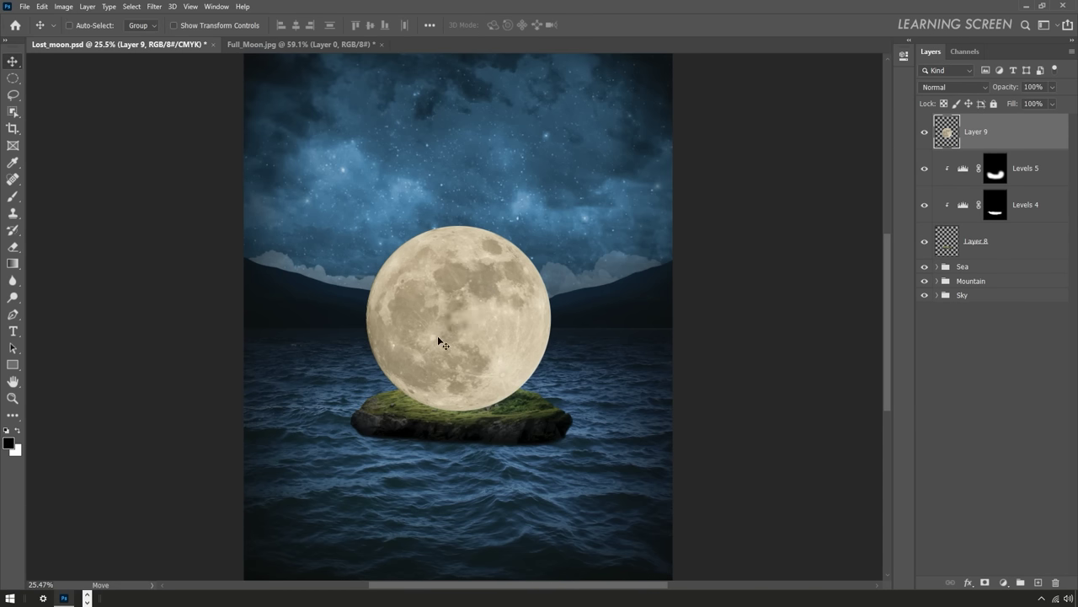
key(ctrl+t)
key(ctrl+0)
drag(534, 241, 517, 305)
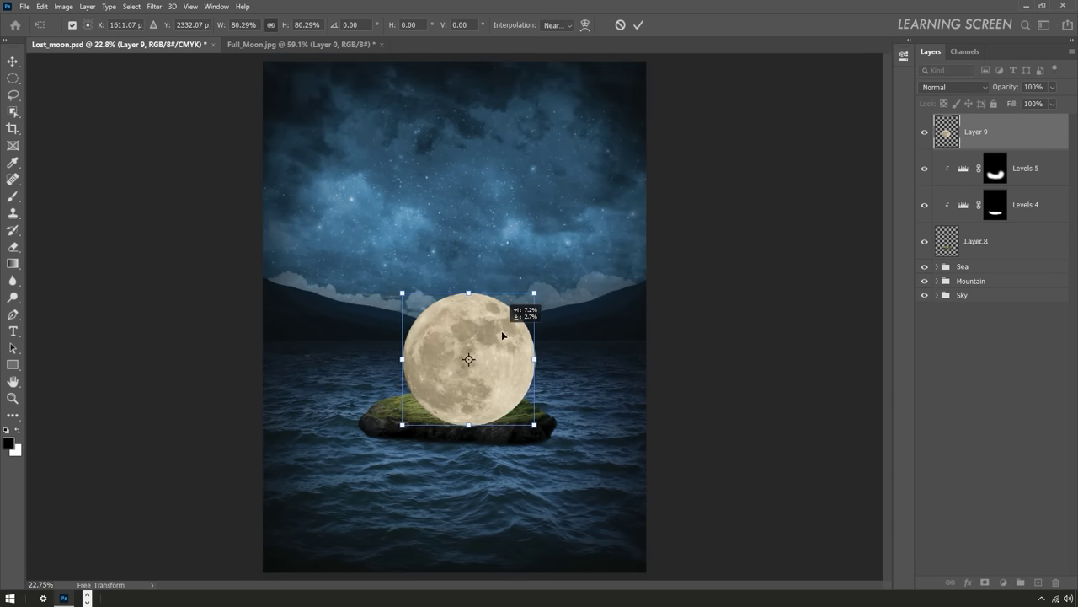
drag(453, 341, 458, 341)
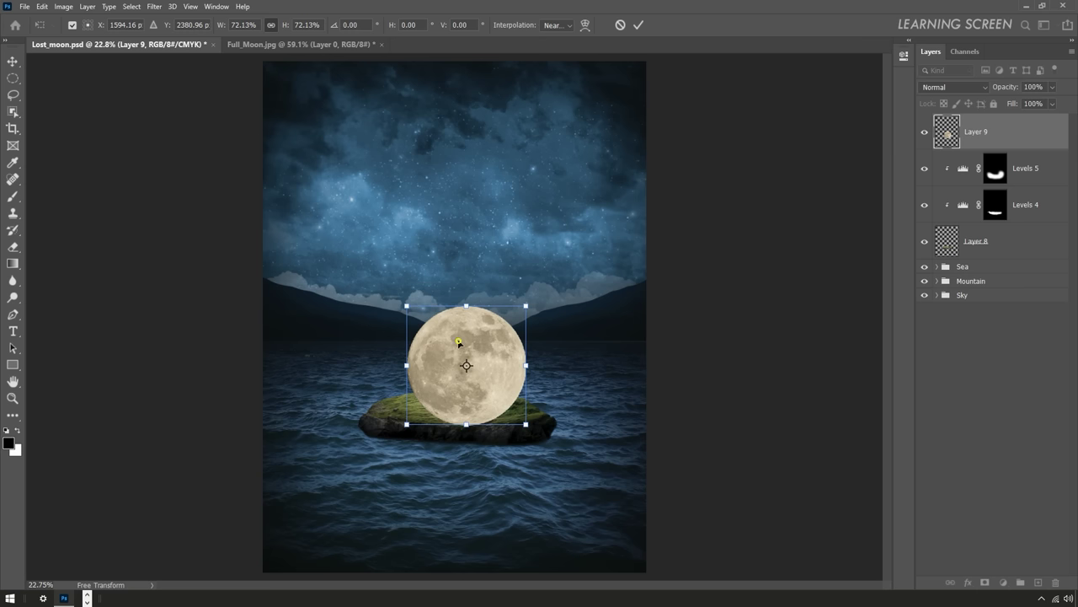
drag(528, 310, 581, 432)
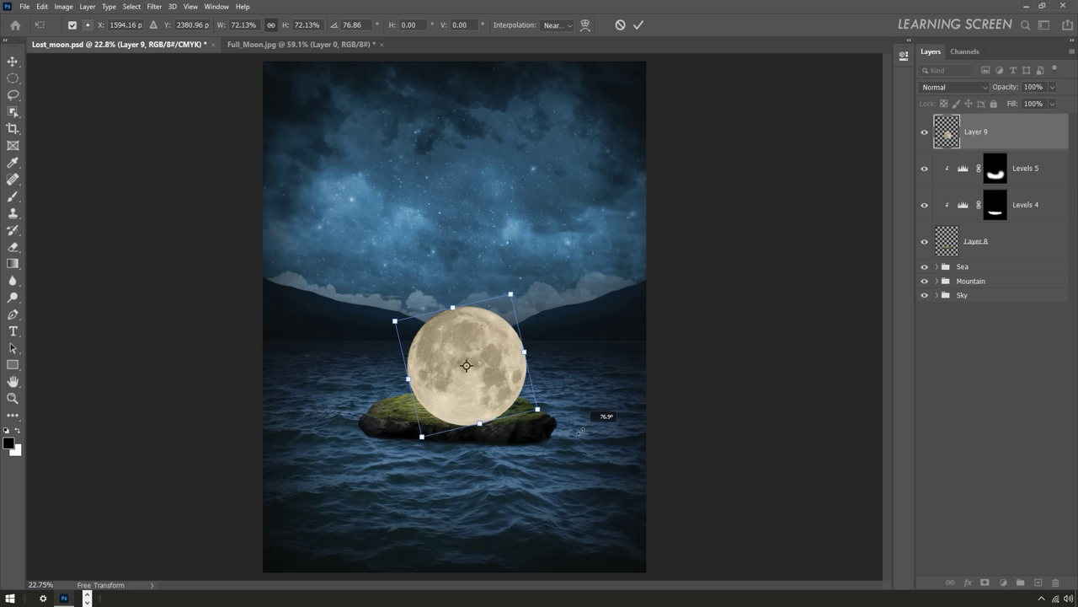
key(Return)
- Mask the moon with an elliptical selection and invert the mask to leave a crescent
click(17, 77)
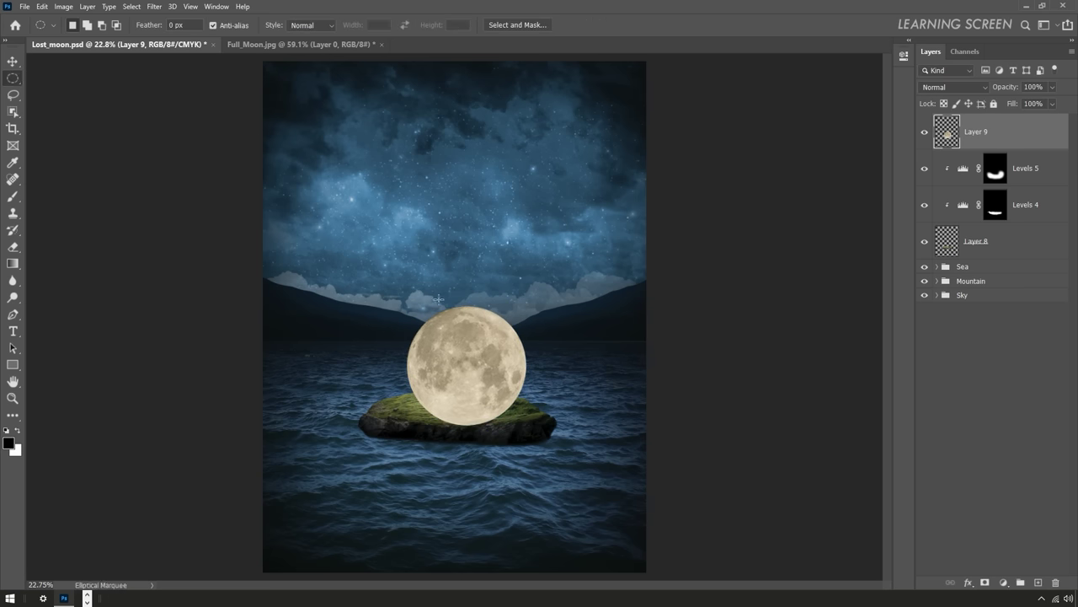
mouse_move(433, 291)
mouse_down()
mouse_move(542, 393)
mouse_move(534, 401)
mouse_up()
click(985, 583)
key(ctrl+i)
scroll(489, 384, up, 5)
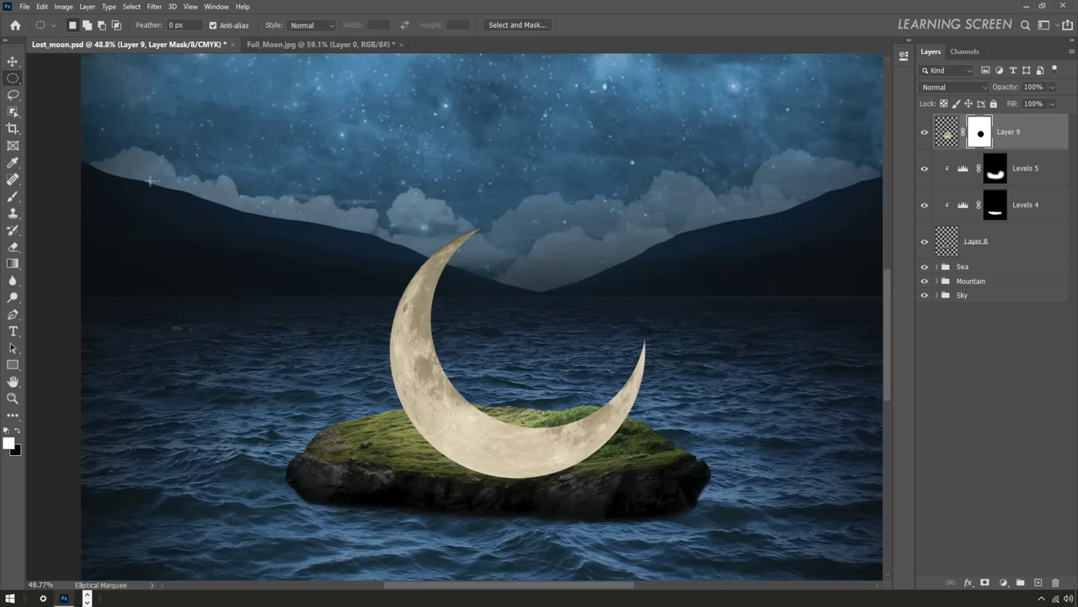
- Give the crescent moon an Outer Glow in Screen mode, opacity 47, size 49
key(v)
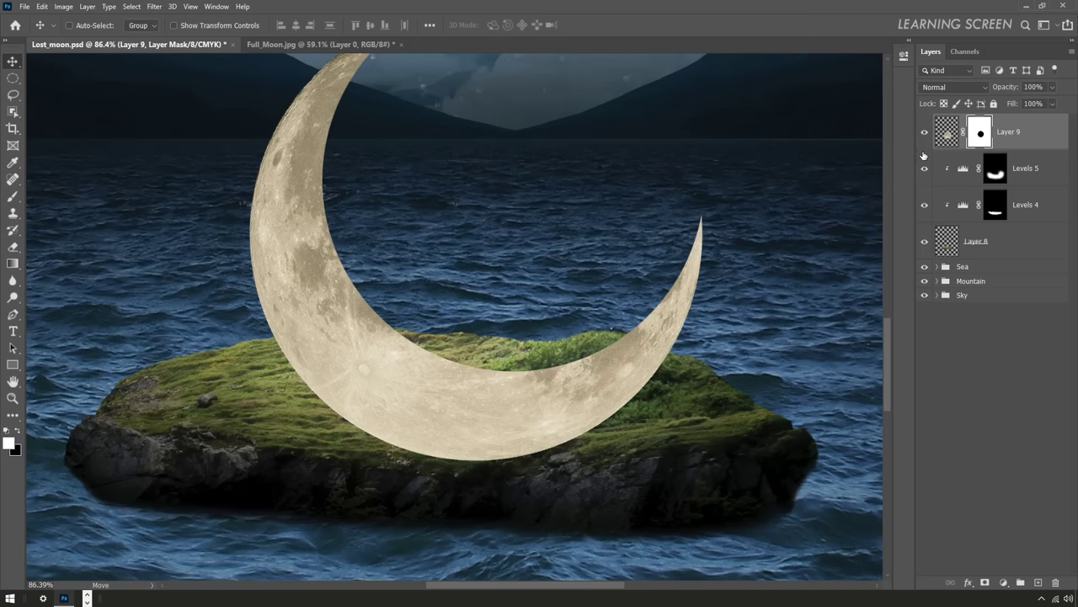
click(947, 132)
click(969, 583)
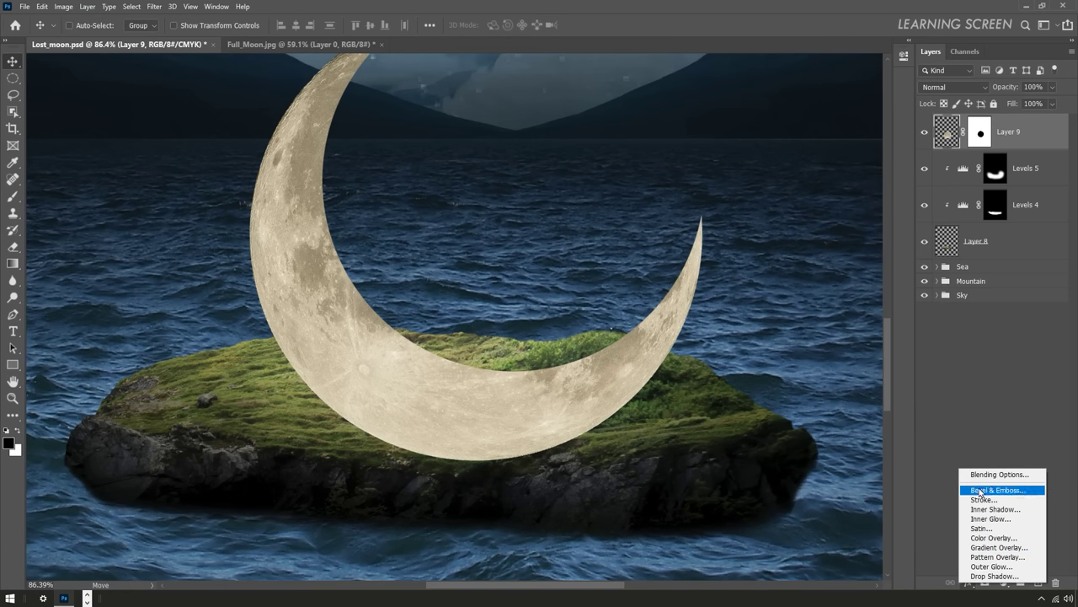
click(987, 567)
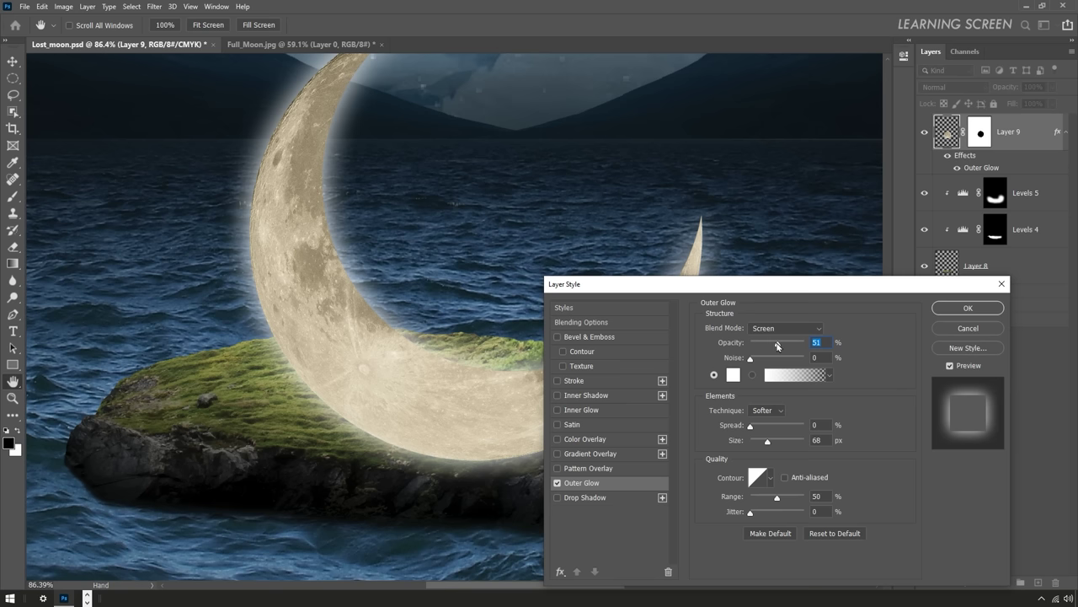
drag(777, 345, 776, 346)
click(785, 328)
click(784, 346)
drag(768, 441, 754, 433)
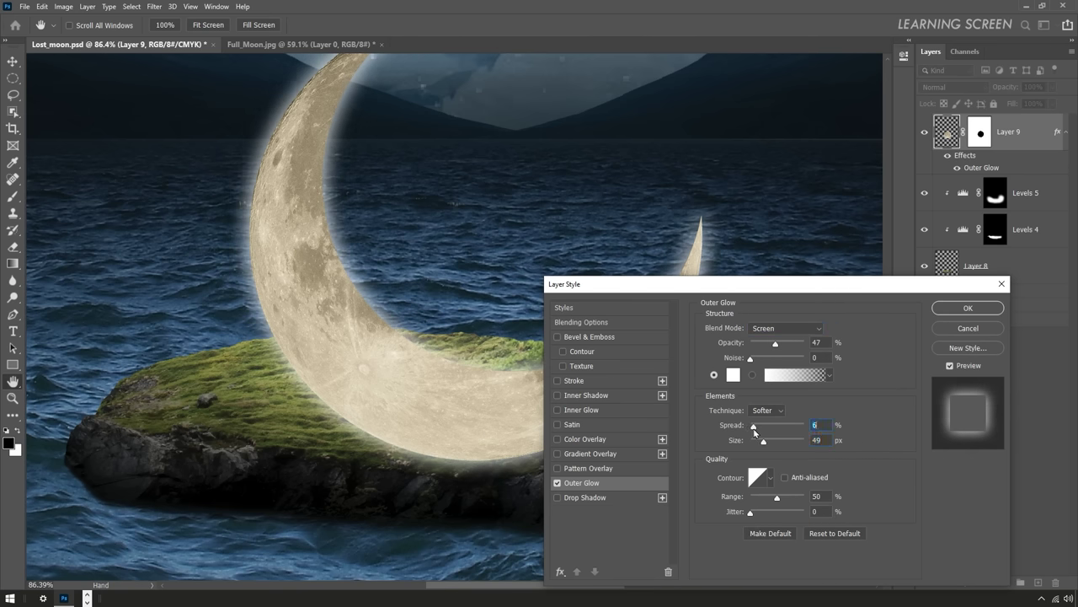
click(968, 308)
- Duplicate the moon as Layer 9 copy, replacing its Outer Glow with Inner Glow (opacity ~92, size 59)
right_click(1031, 127)
click(950, 175)
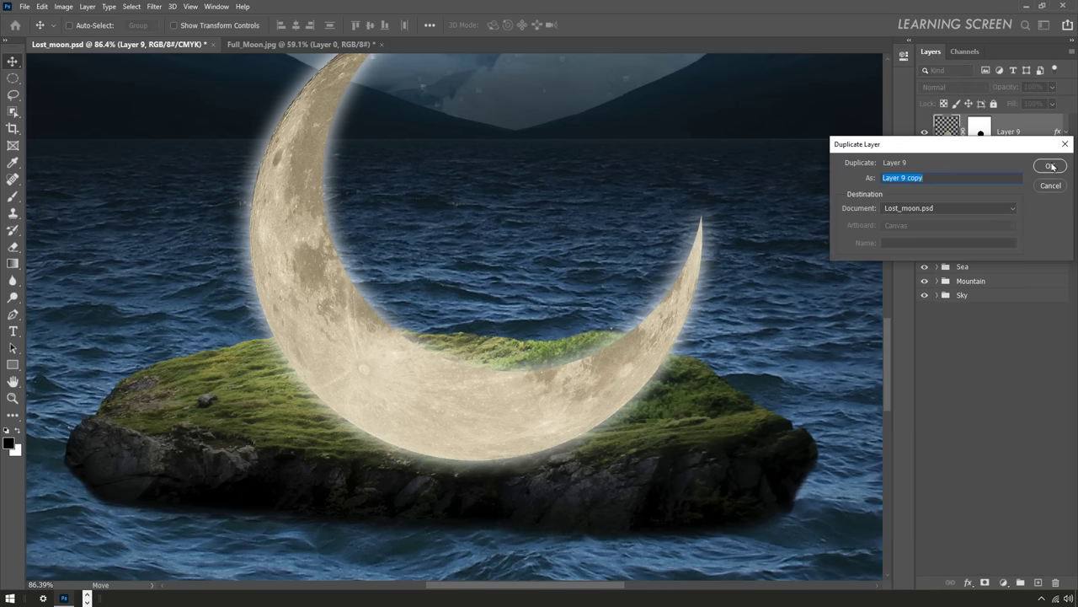
click(1051, 163)
click(1063, 133)
double_click(982, 167)
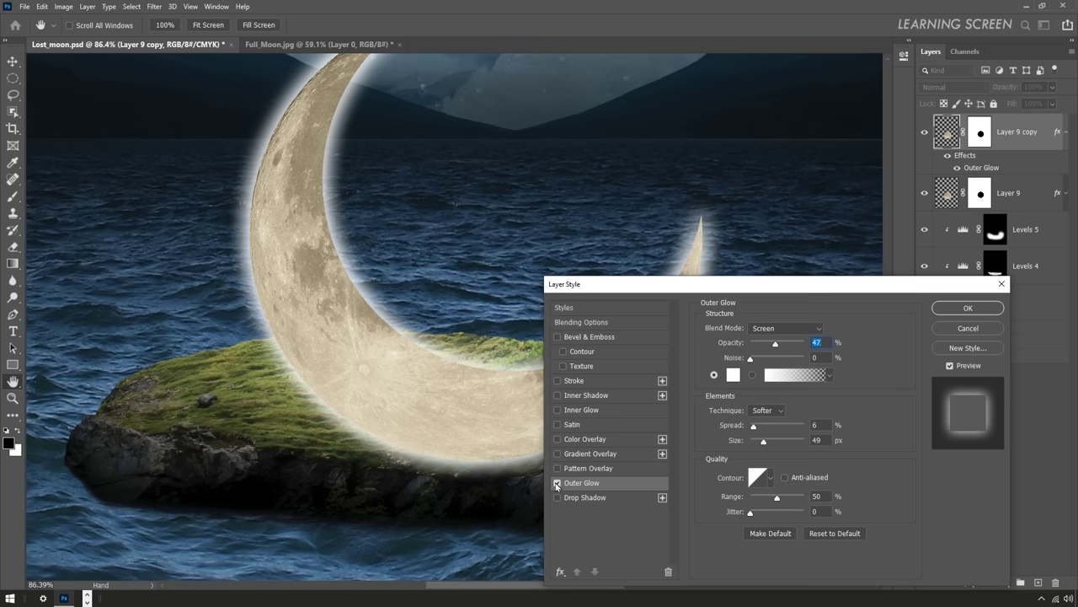
click(556, 483)
click(580, 410)
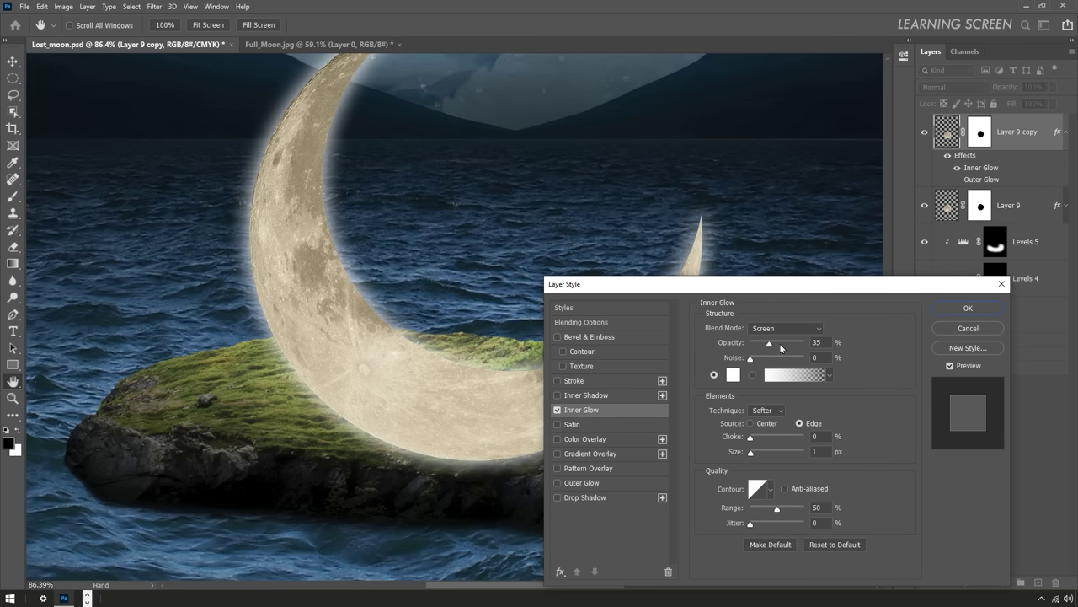
drag(773, 344, 809, 344)
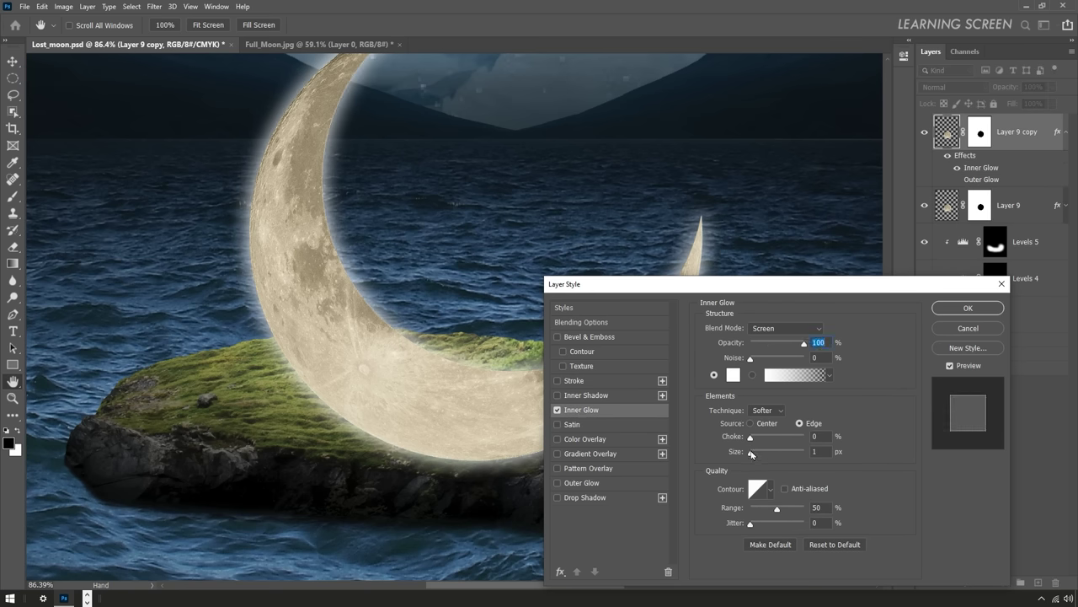
drag(750, 452, 765, 452)
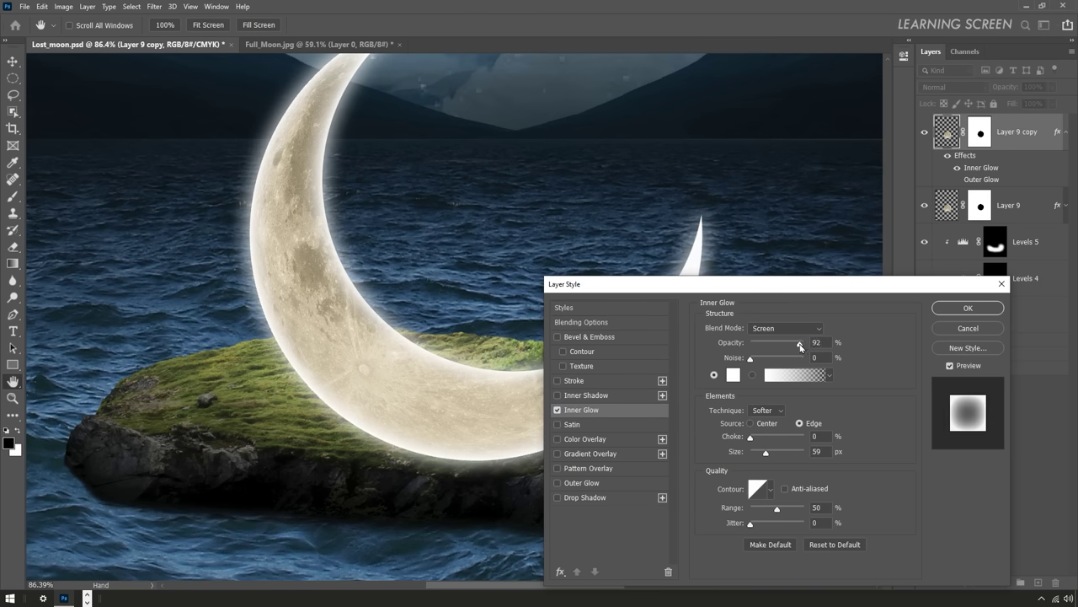
- Set Layer 9 copy to Screen blend mode with 42% fill
click(951, 313)
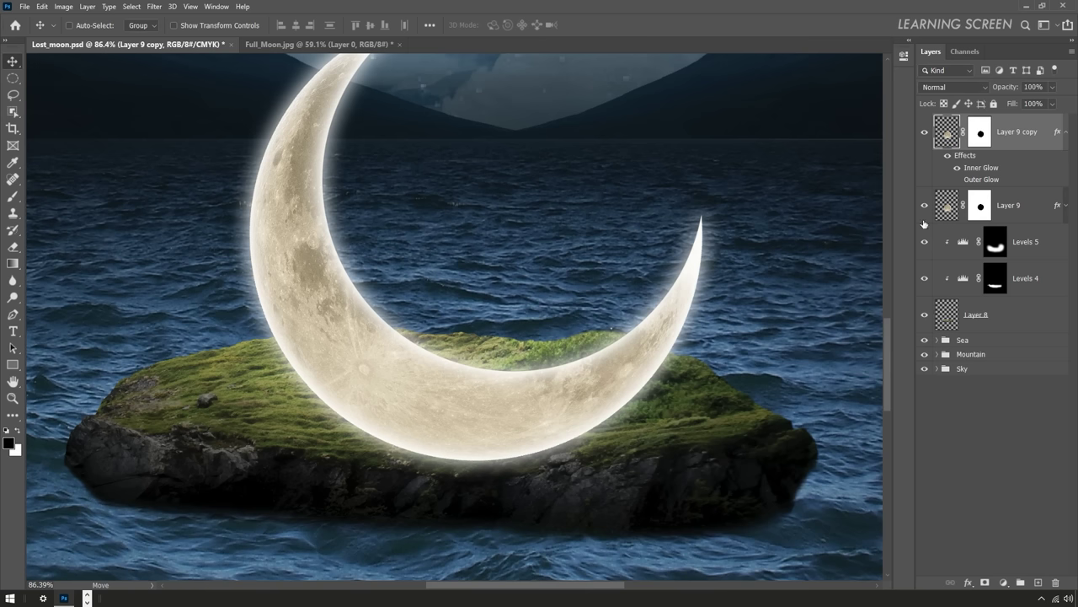
click(952, 86)
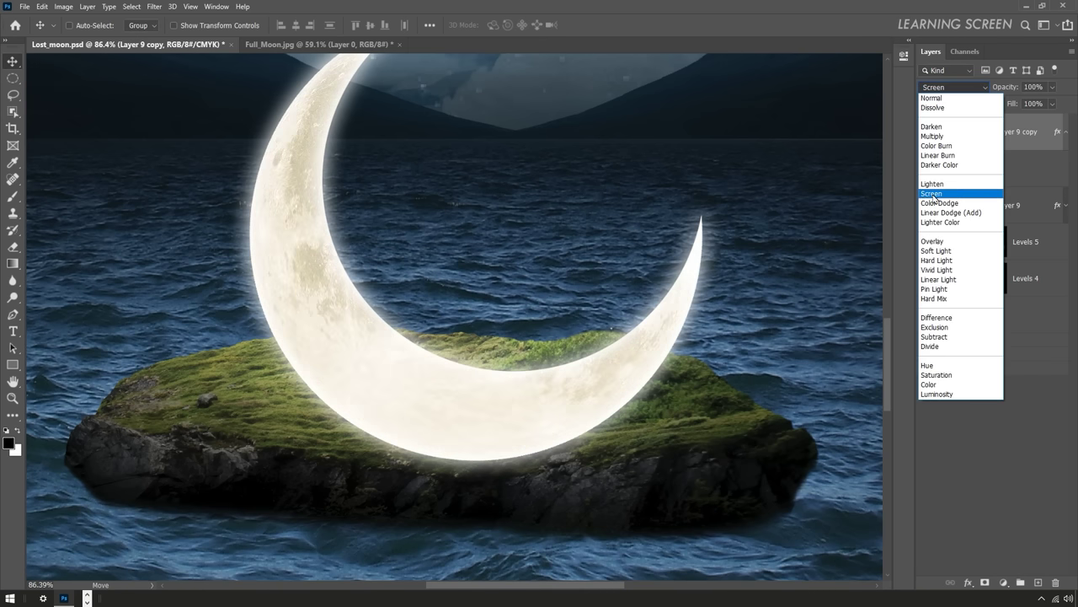
click(934, 196)
scroll(611, 295, down, 4)
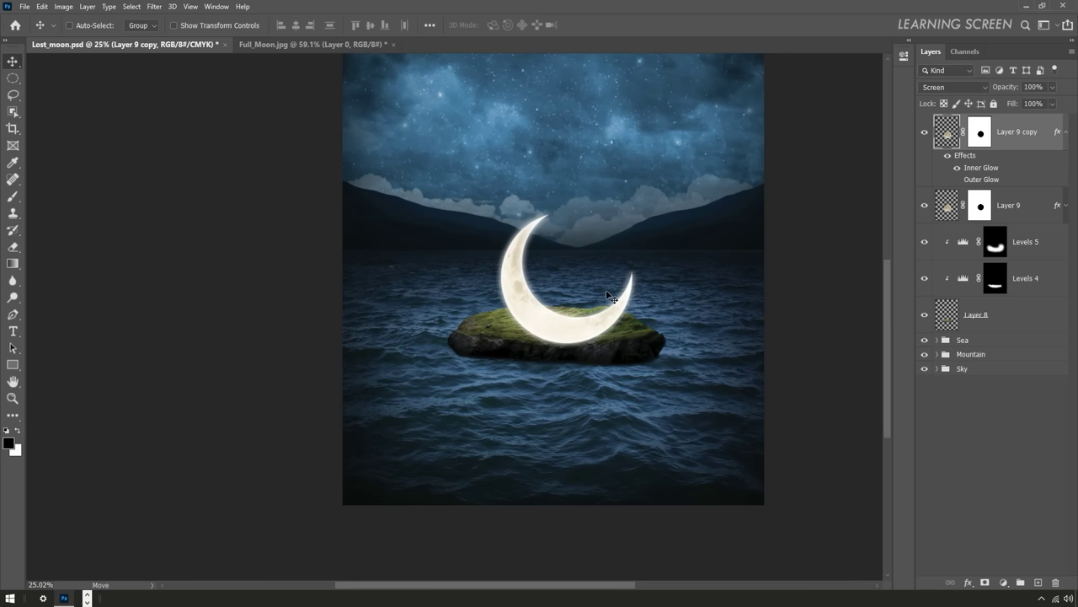
click(924, 133)
click(1052, 103)
click(1037, 121)
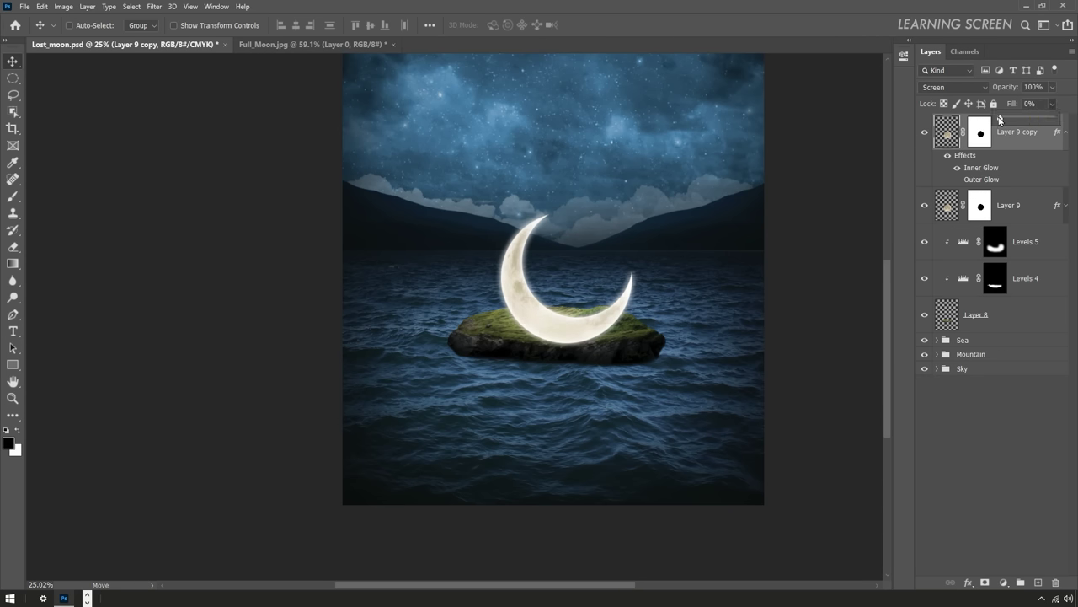
drag(1000, 121, 1021, 121)
click(1066, 132)
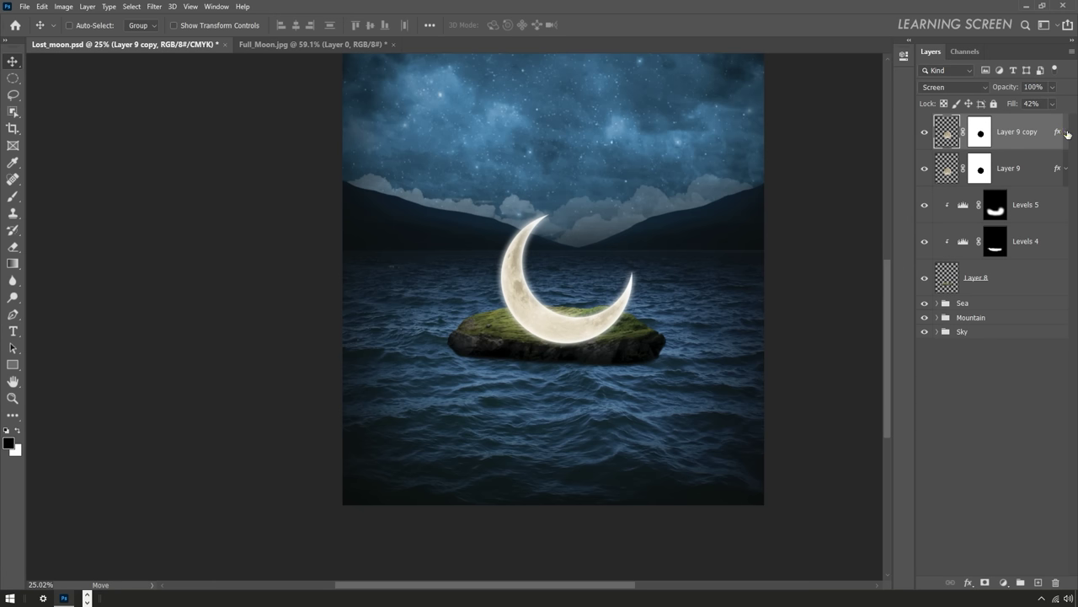
- Group both moon layers into a group named Moon
click(1013, 172)
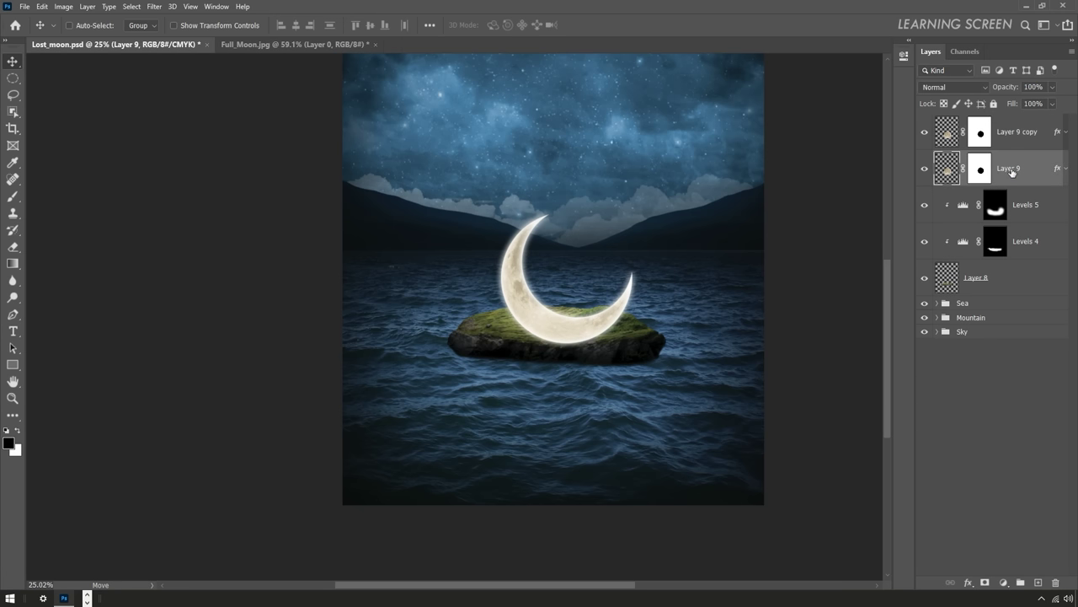
shift+click(1014, 136)
right_click(1016, 139)
click(936, 194)
text(Moon)
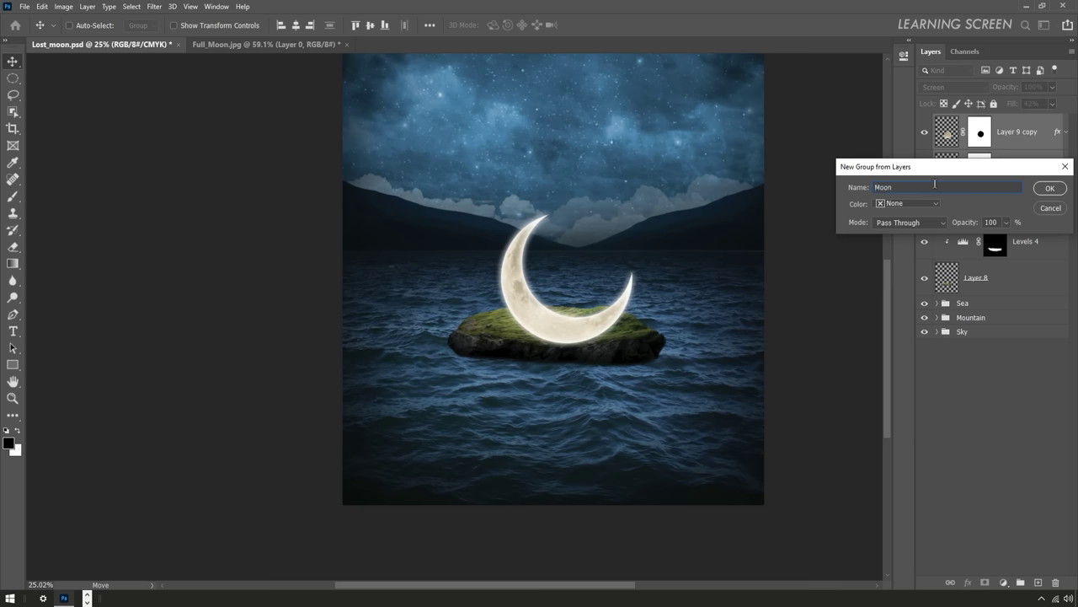
key(Return)
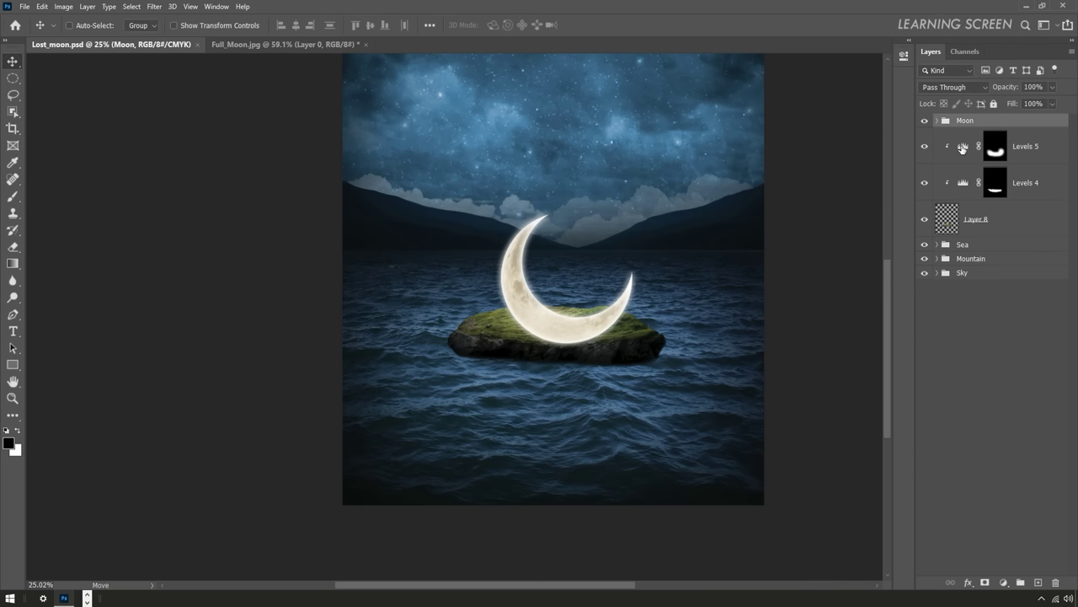
- Scale the Moon group to about 94% and move it onto the grass
key(ctrl+0)
key(ctrl+t)
drag(533, 289, 522, 310)
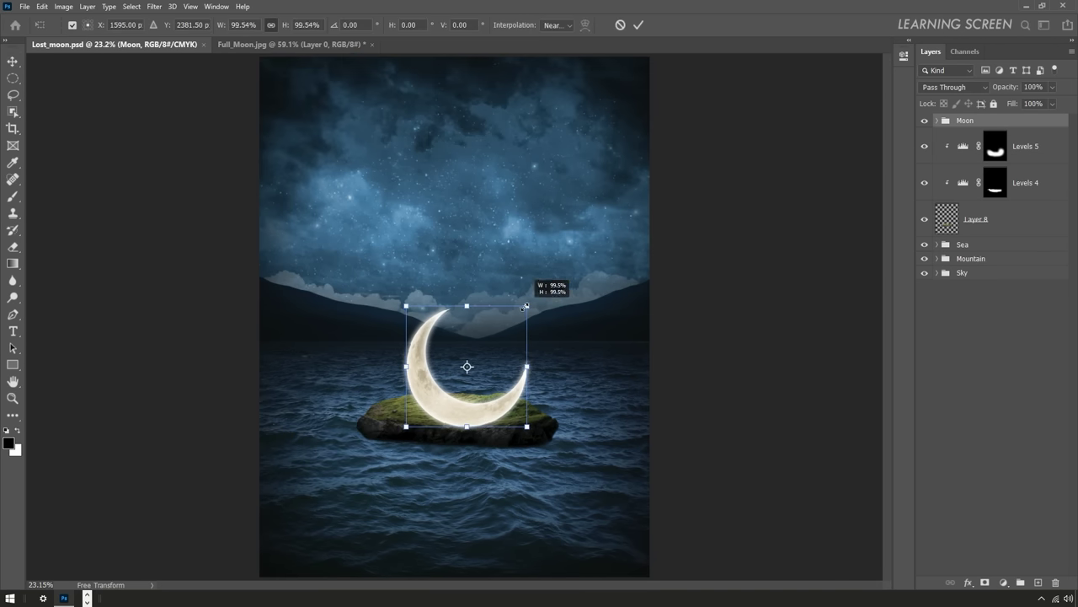
drag(497, 357, 493, 355)
click(638, 25)
scroll(444, 411, up, 3)
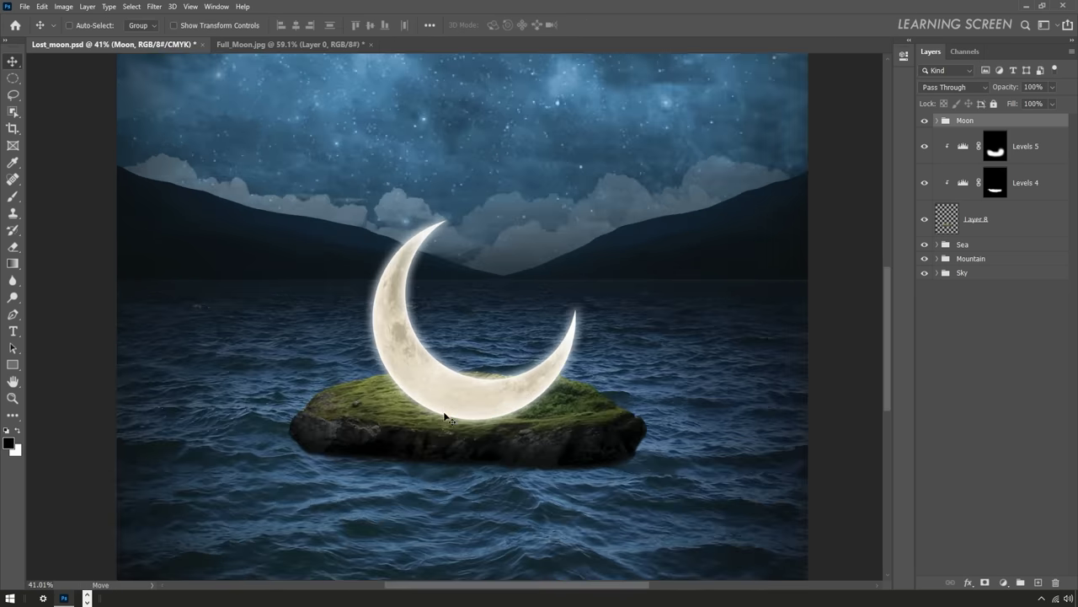
scroll(444, 411, up, 2)
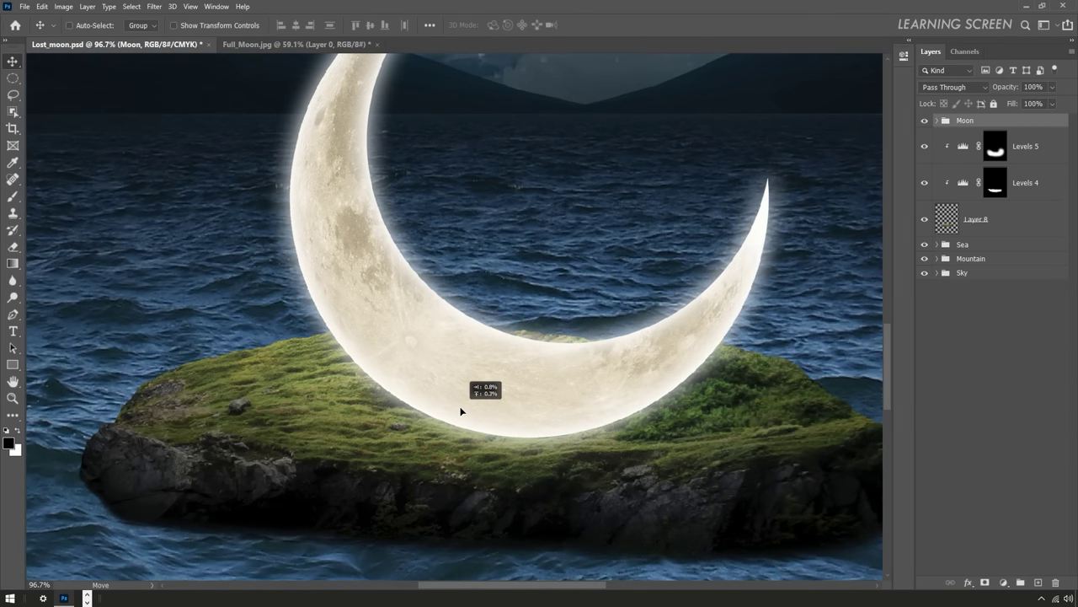
drag(408, 426, 432, 400)
- Add a layer mask to the Moon group and prepare a soft black brush at 100% flow
click(985, 583)
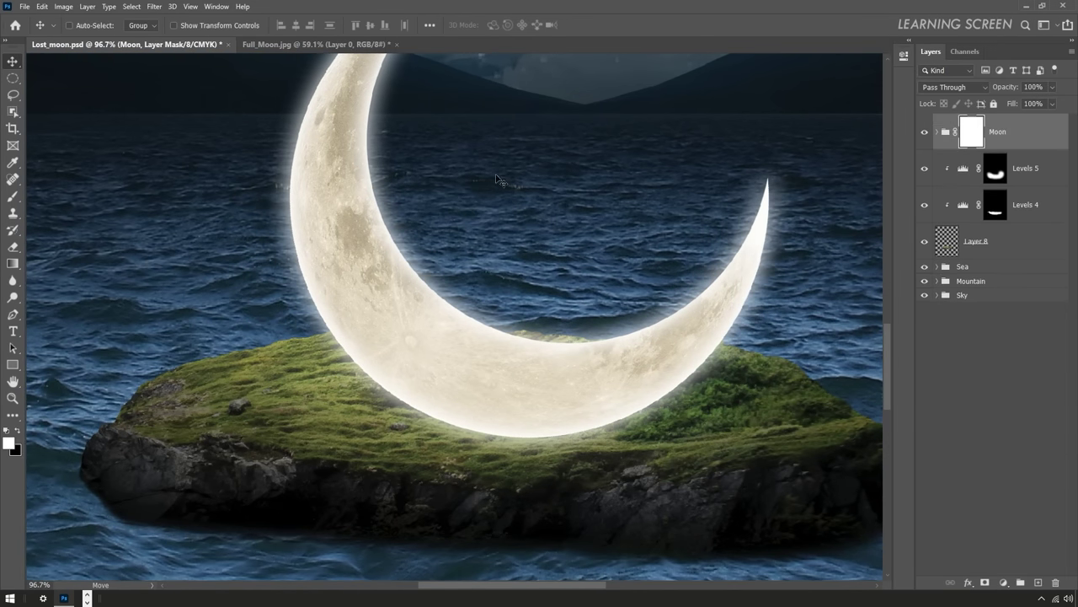
click(13, 195)
right_click(382, 353)
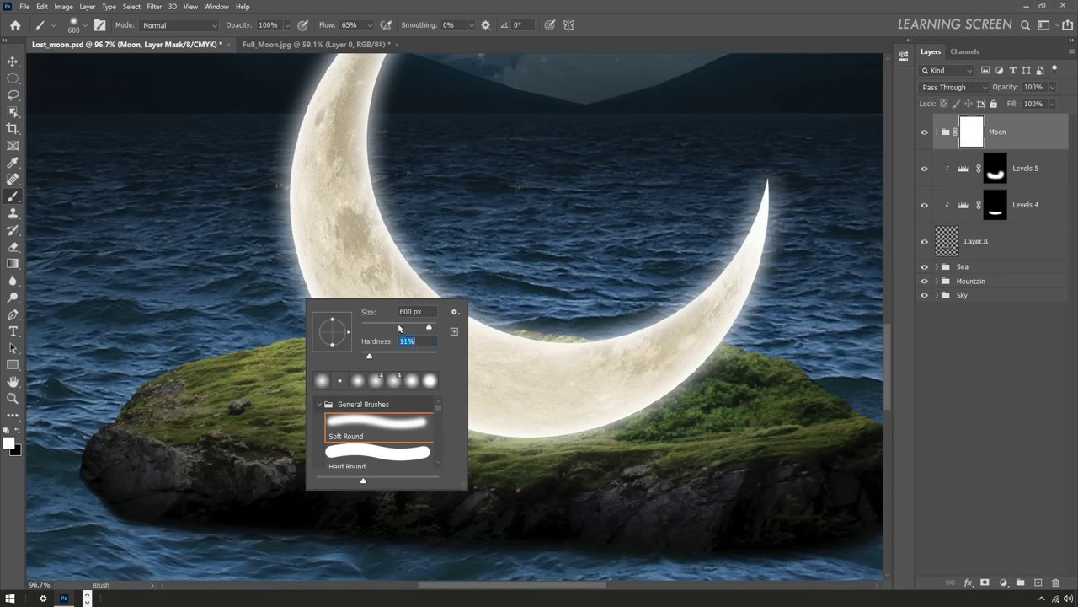
click(19, 431)
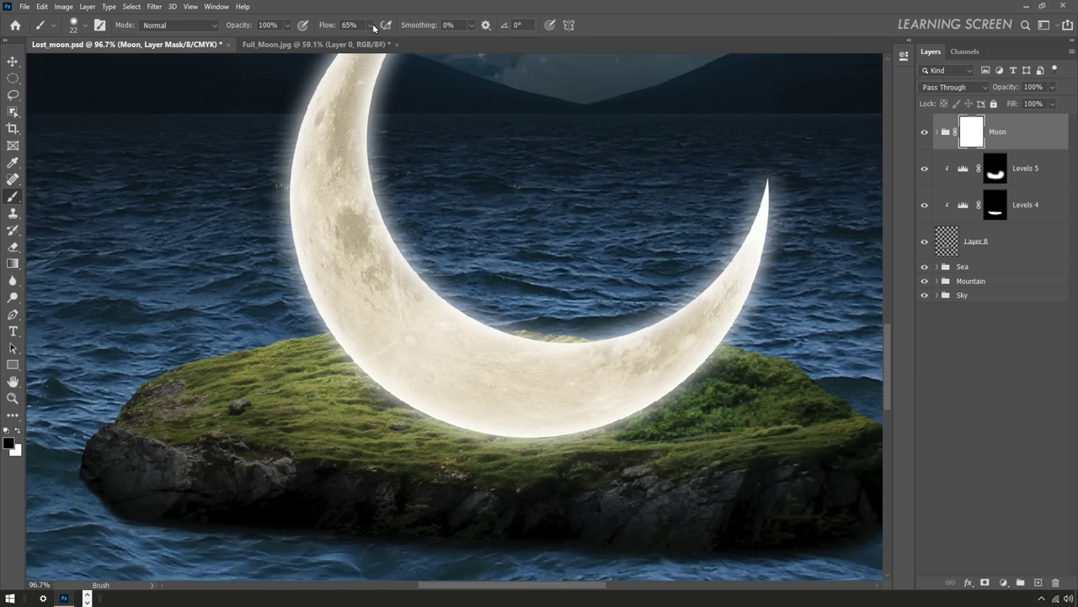
drag(374, 28, 396, 43)
scroll(539, 514, up, 3)
mouse_move(240, 332)
mouse_down()
mouse_move(404, 381)
mouse_move(419, 402)
mouse_move(580, 386)
mouse_move(674, 358)
mouse_move(257, 352)
mouse_move(678, 353)
mouse_up()
key(ctrl+z)
- Enlarge the brush to 40, mask the moon's base into the grass, and close Full_Moon.jpg
right_click(403, 383)
key(Escape)
key(bracketright)
scroll(597, 381, down, 5)
mouse_move(524, 371)
mouse_down()
mouse_move(631, 374)
mouse_move(468, 370)
mouse_up()
key(ctrl+z)
scroll(407, 384, down, 5)
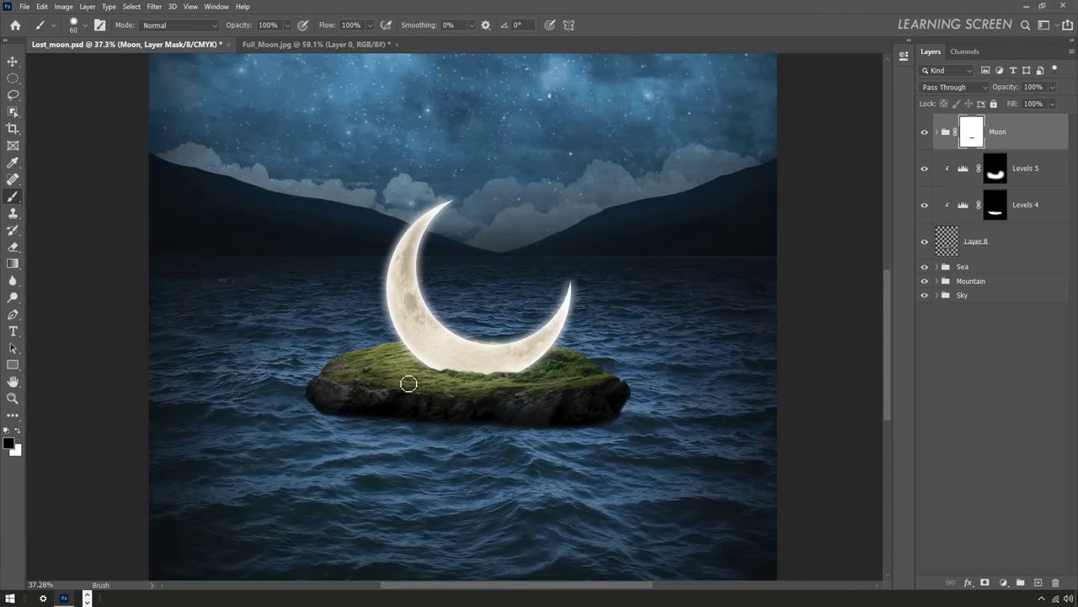
click(12, 60)
click(397, 44)
- Discard Full_Moon.jpg changes, open Flowers_Grass.png, and cut out the grass
click(532, 222)
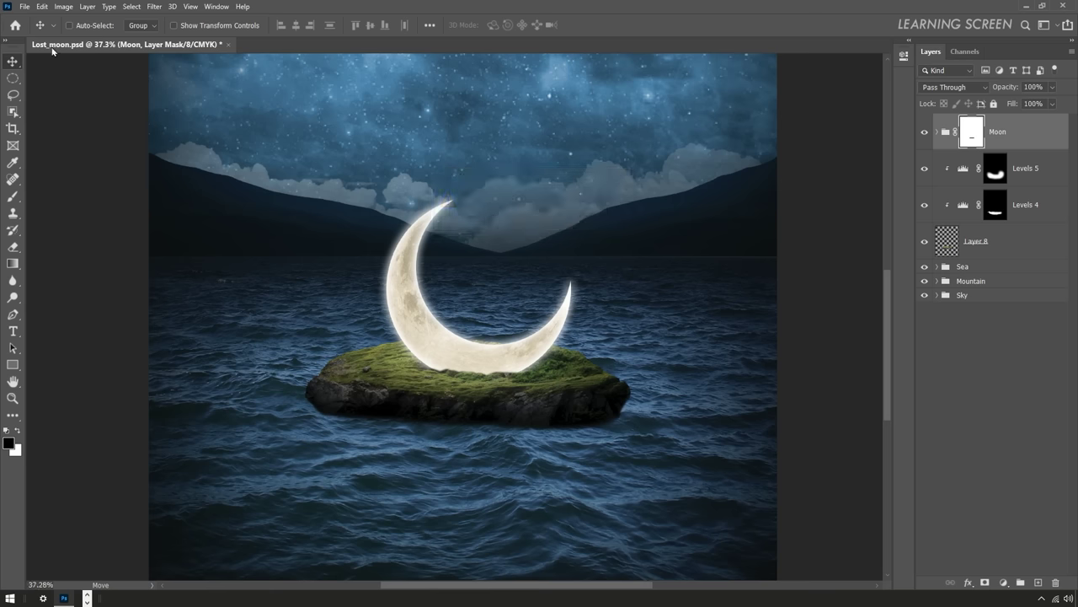
click(24, 6)
click(33, 31)
double_click(137, 105)
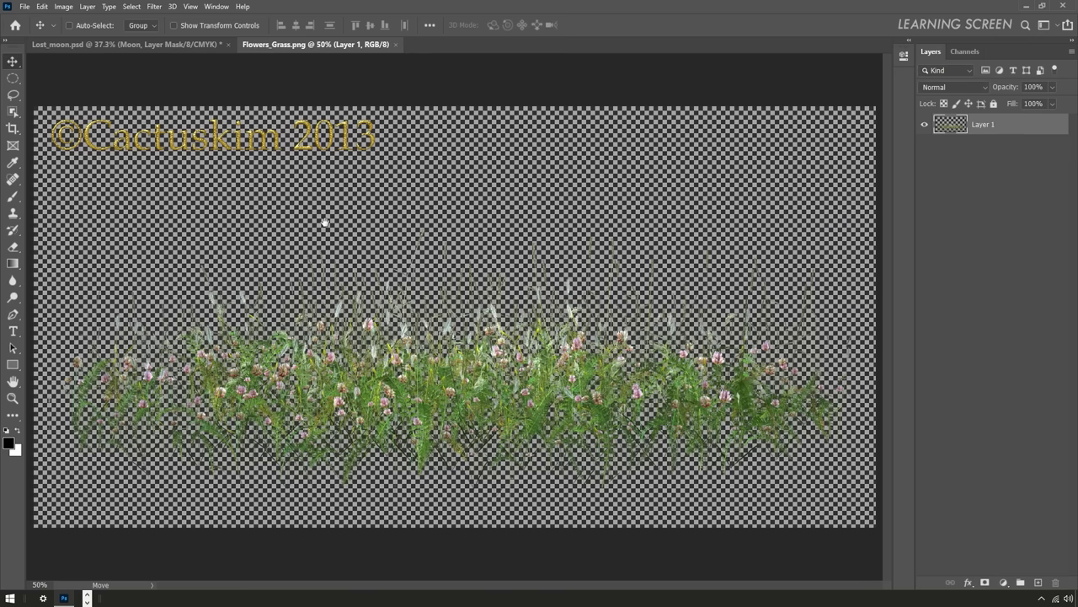
click(12, 77)
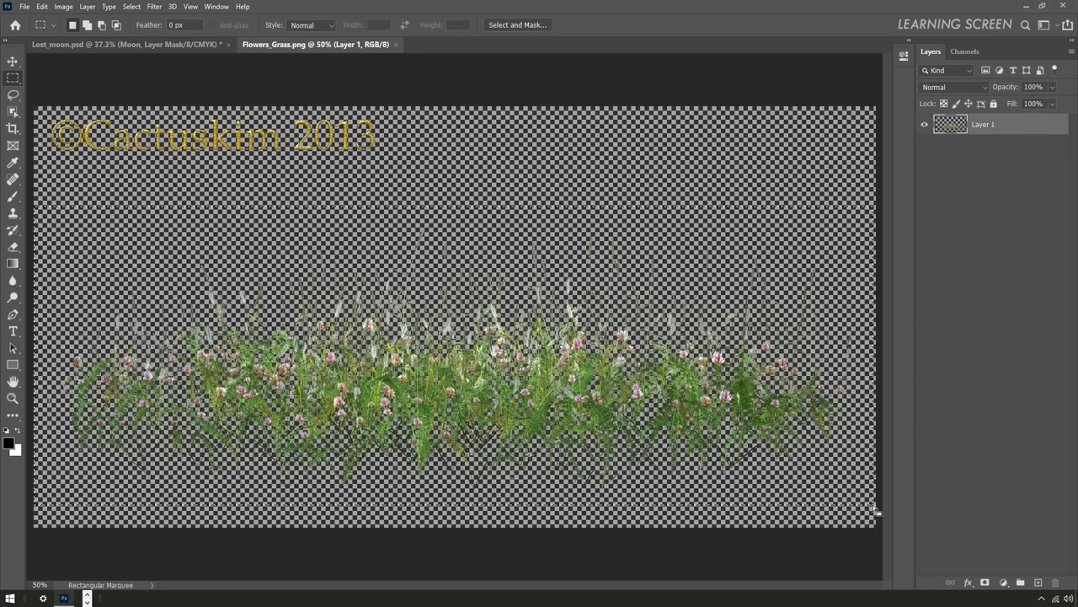
key(ctrl+x)
- Paste the grass into Lost_moon.psd, shrunk to about 41% and moved onto the island
click(127, 44)
click(13, 62)
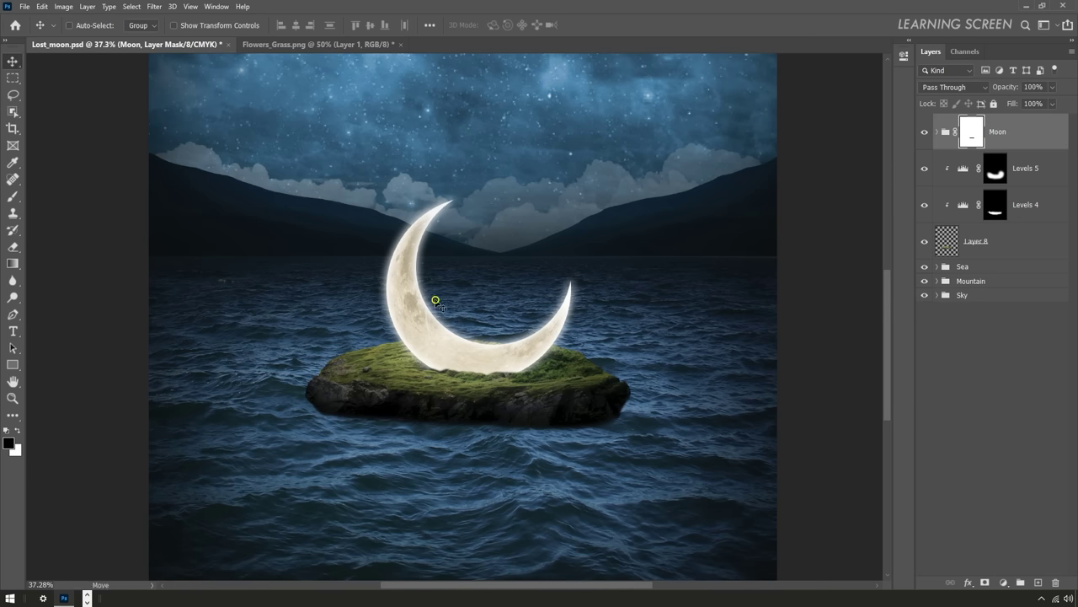
key(ctrl+v)
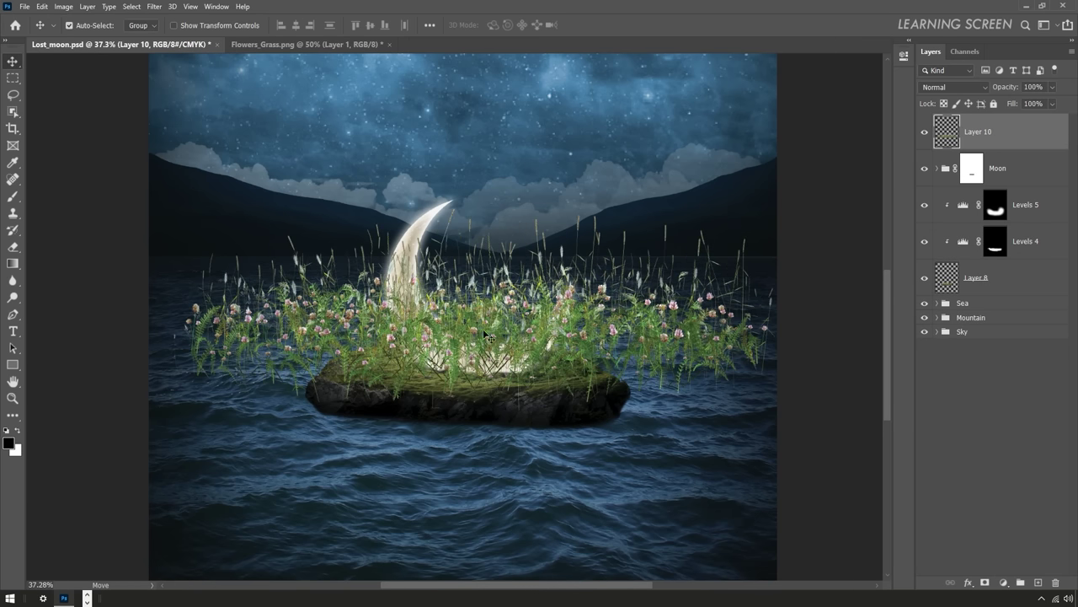
key(ctrl+t)
drag(775, 209, 598, 268)
drag(511, 318, 511, 371)
scroll(511, 371, up, 3)
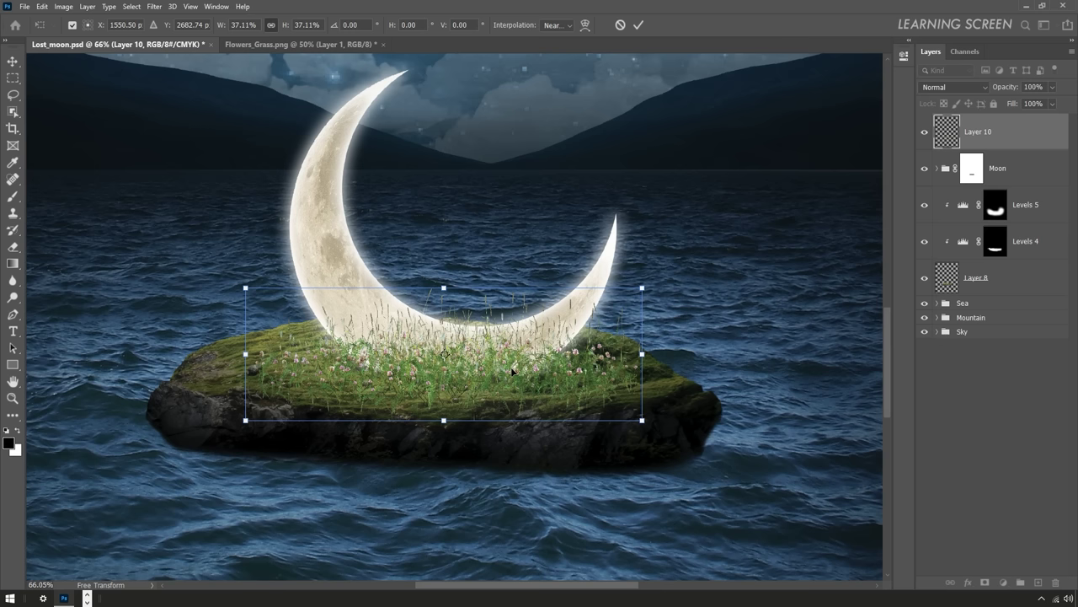
drag(642, 287, 590, 312)
- Warp the grass layer so it curves along the island beneath the moon
right_click(431, 367)
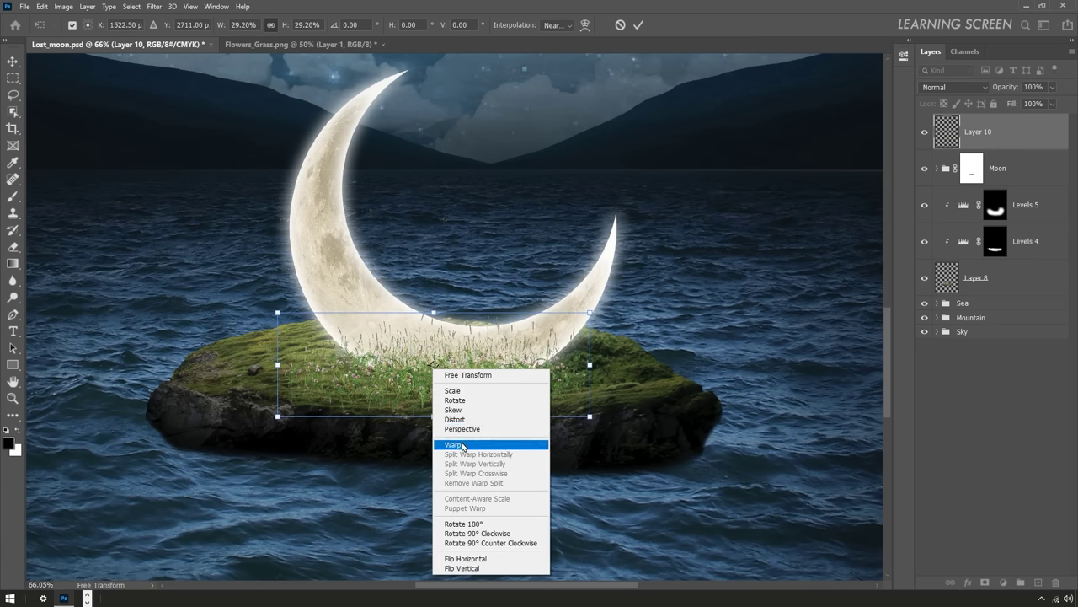
click(472, 446)
drag(278, 416, 269, 368)
drag(278, 313, 280, 298)
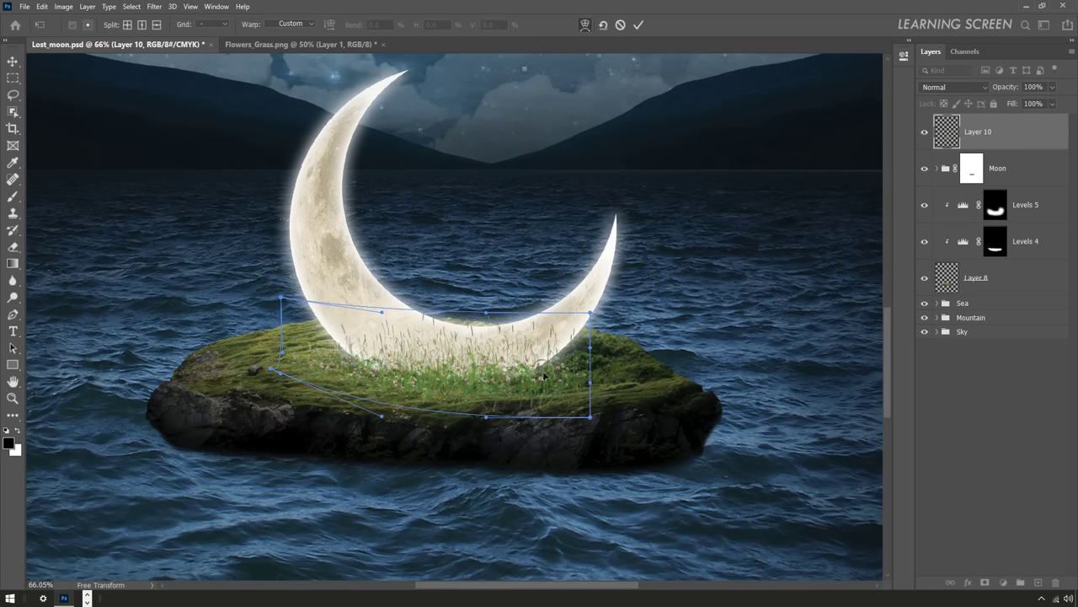
drag(589, 416, 596, 404)
key(Return)
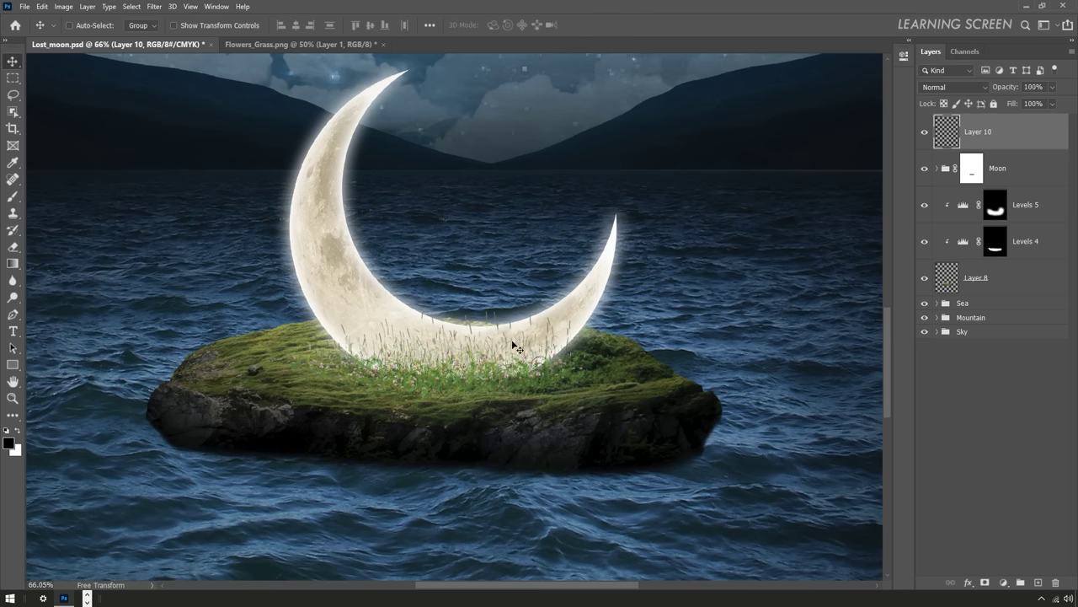
scroll(455, 381, up, 3)
- Add a Curves adjustment to the grass, lowering RGB to darken and raising Red to warm
click(1004, 582)
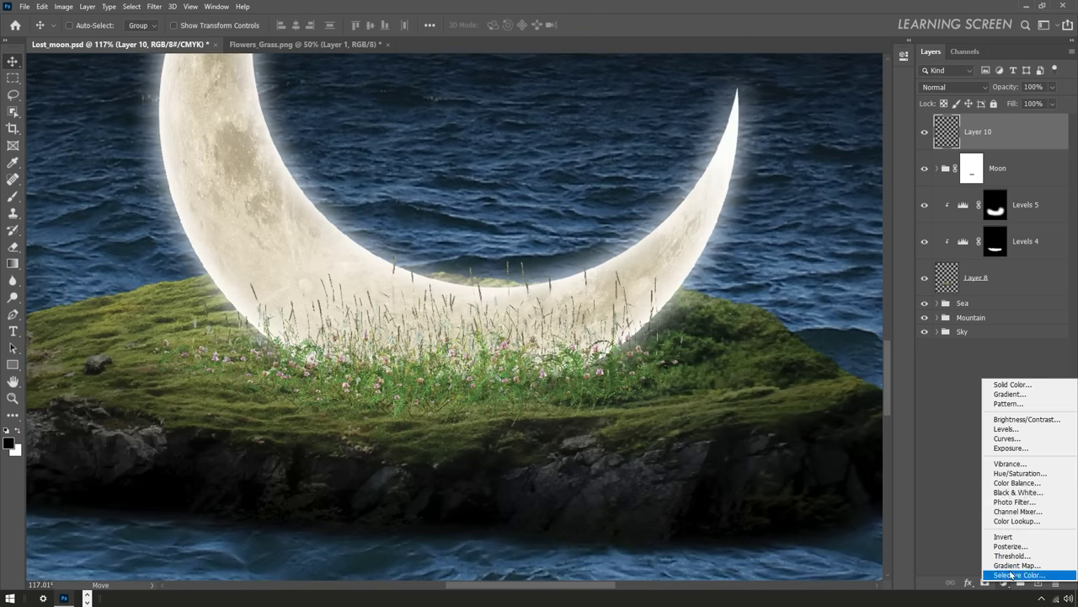
click(1002, 441)
mouse_move(829, 165)
mouse_down()
mouse_move(830, 183)
mouse_move(817, 176)
mouse_up()
click(805, 106)
click(784, 124)
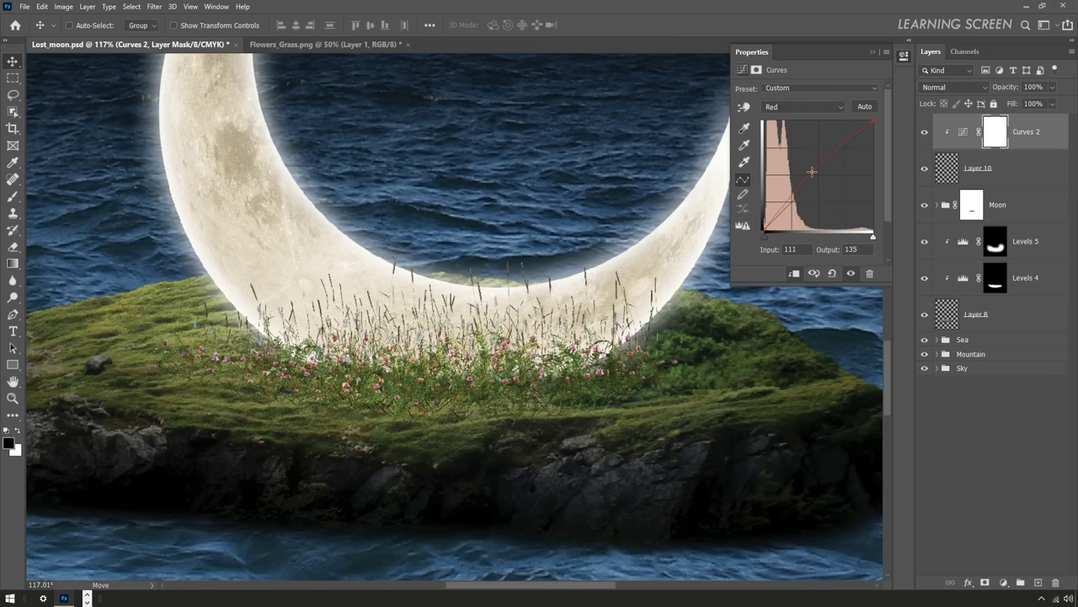
click(873, 52)
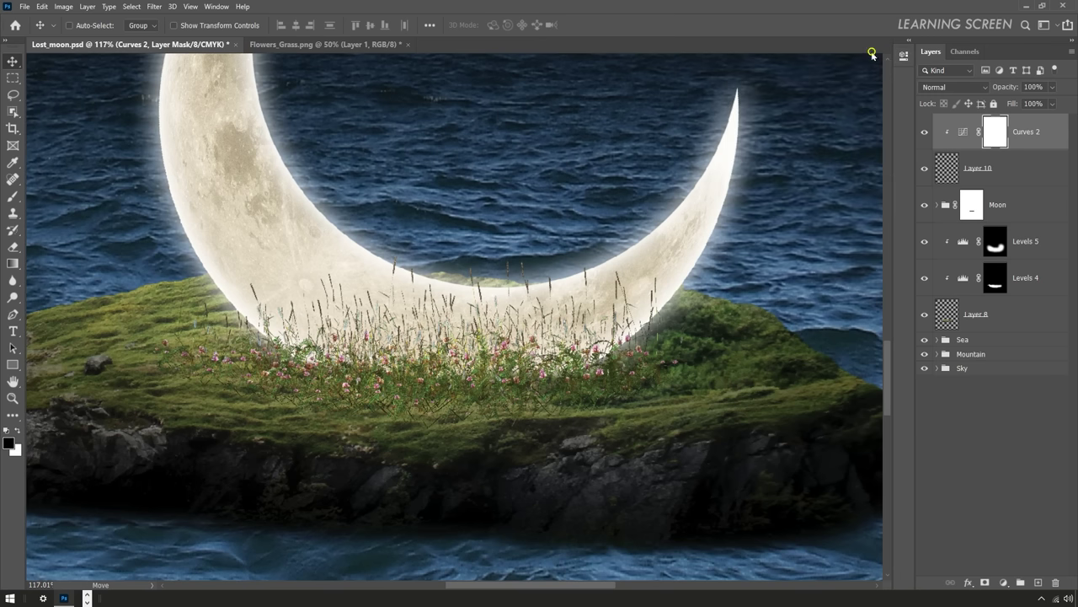
- Nudge the moon and grass layers slightly left and save the composite
scroll(691, 241, down, 2)
scroll(663, 264, down, 2)
scroll(663, 265, down, 1)
scroll(418, 375, down, 3)
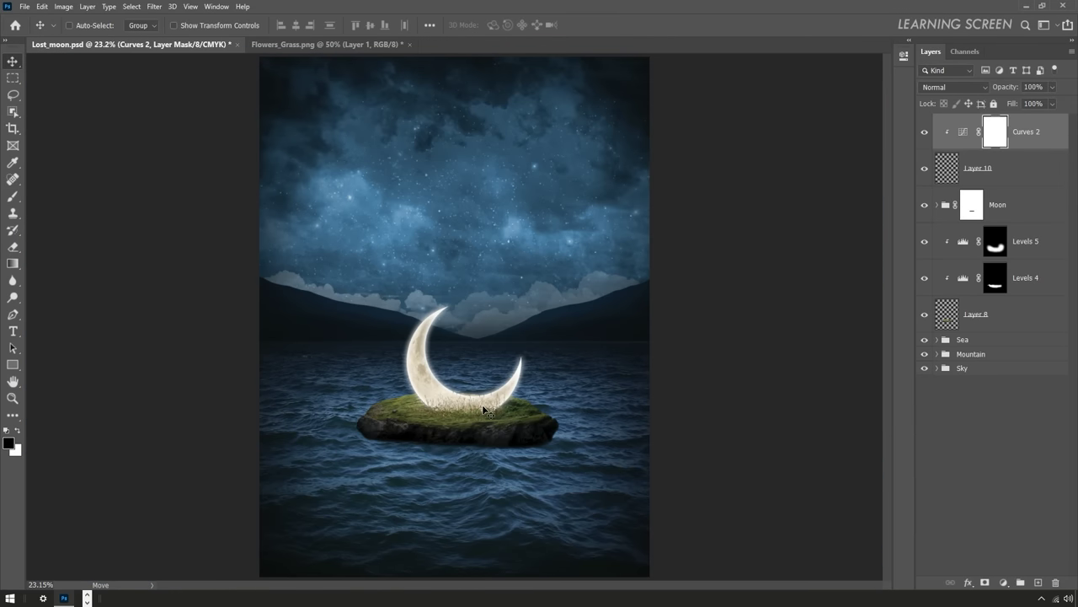
key(ctrl+2)
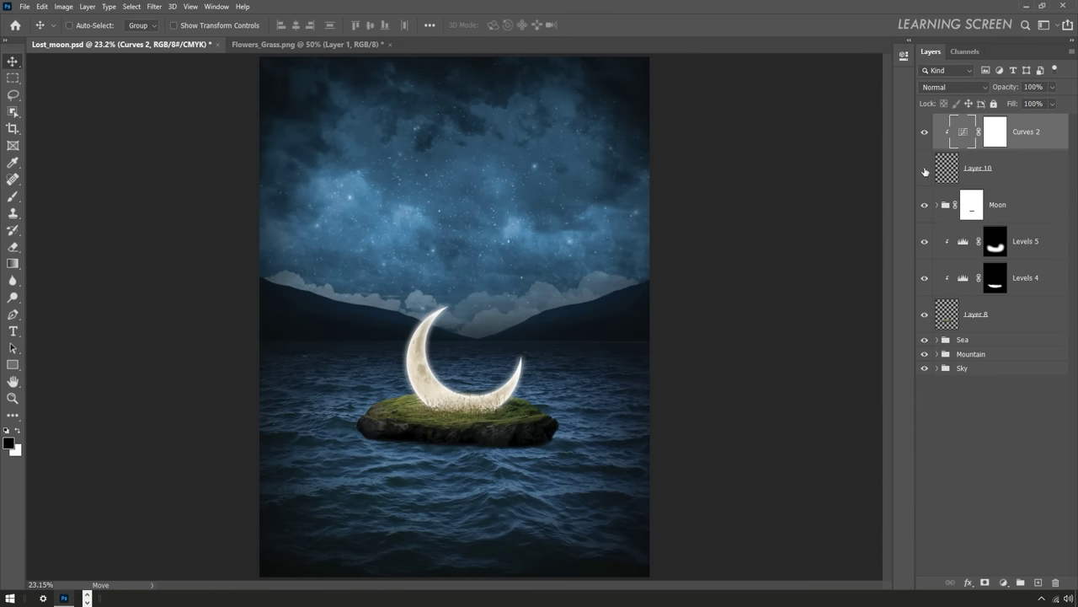
shift+click(1021, 205)
scroll(505, 380, up, 3)
scroll(455, 390, down, 1)
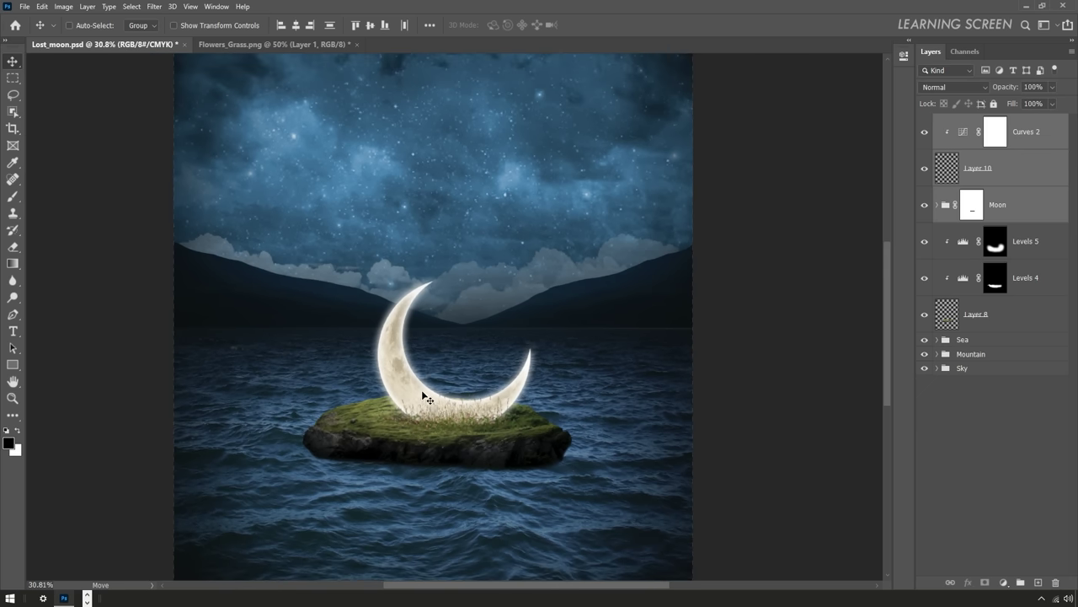
drag(438, 406, 428, 405)
key(ctrl+0)
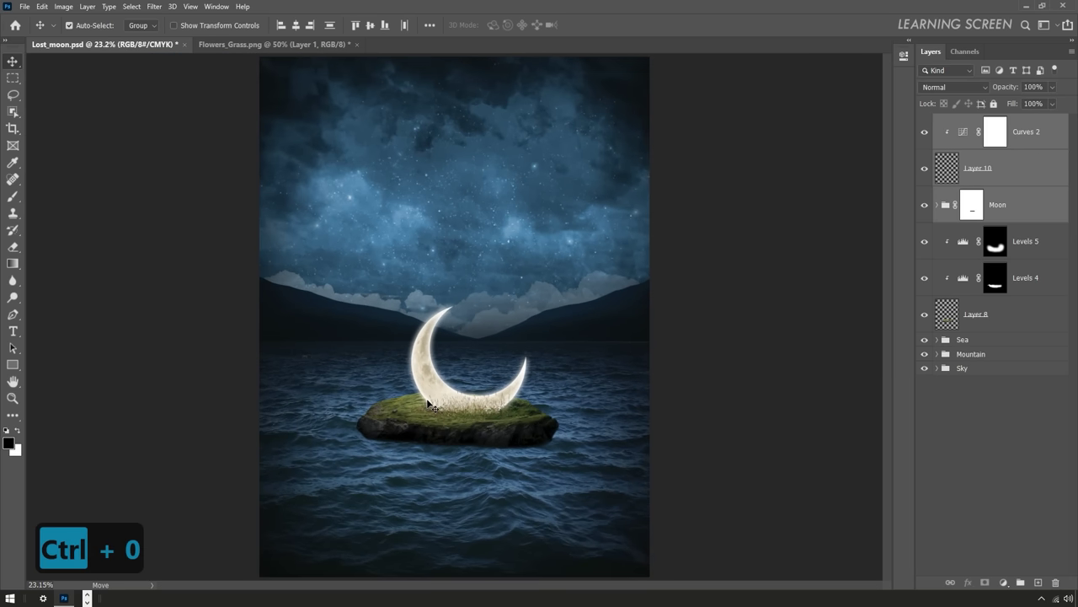
key(ctrl+s)
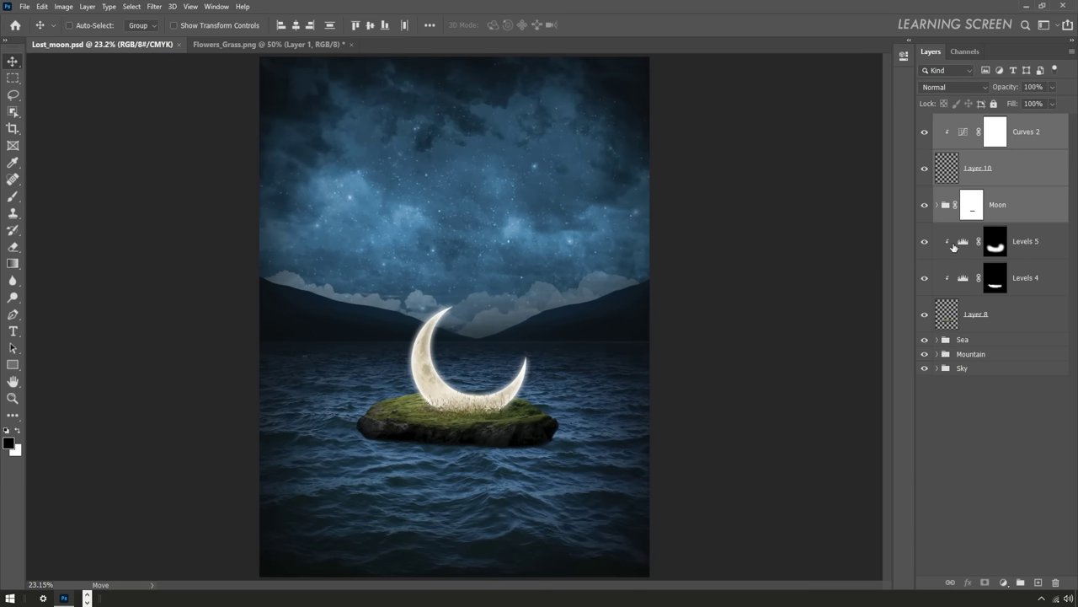
- Erase the shadow along the island's lower-left edge on Layer 8
click(946, 319)
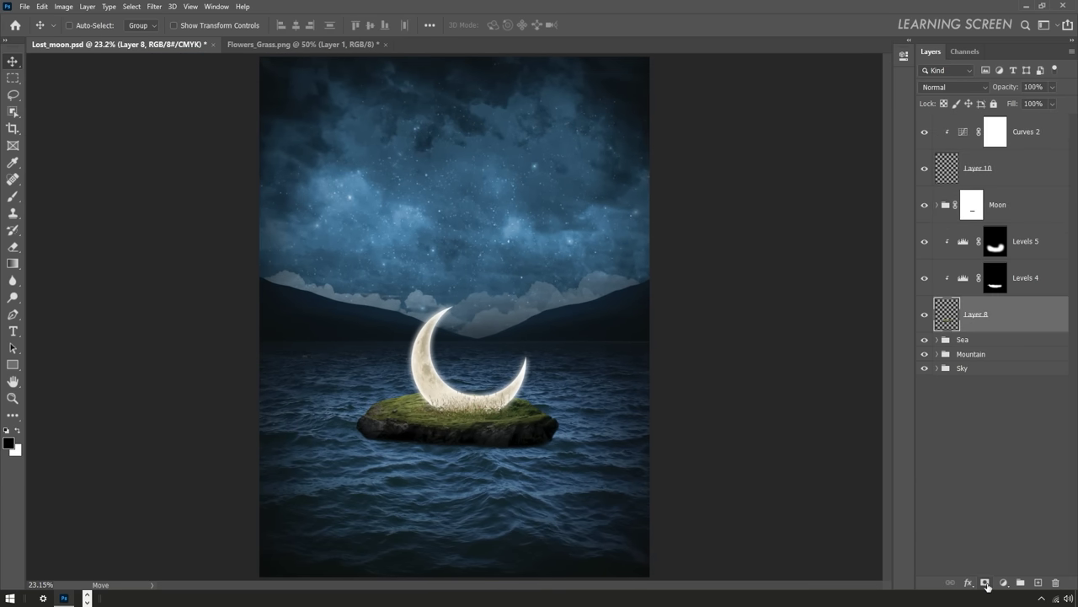
click(13, 246)
scroll(409, 429, up, 5)
scroll(410, 373, up, 3)
scroll(431, 368, right, 3)
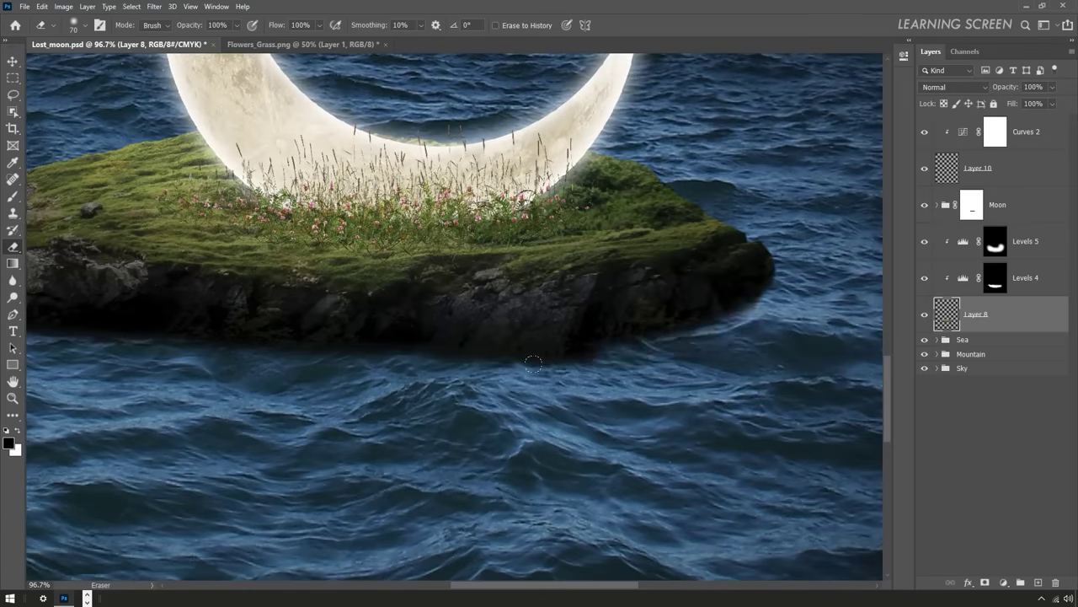
mouse_move(533, 363)
mouse_down()
mouse_move(588, 356)
mouse_move(279, 368)
mouse_up()
key(])
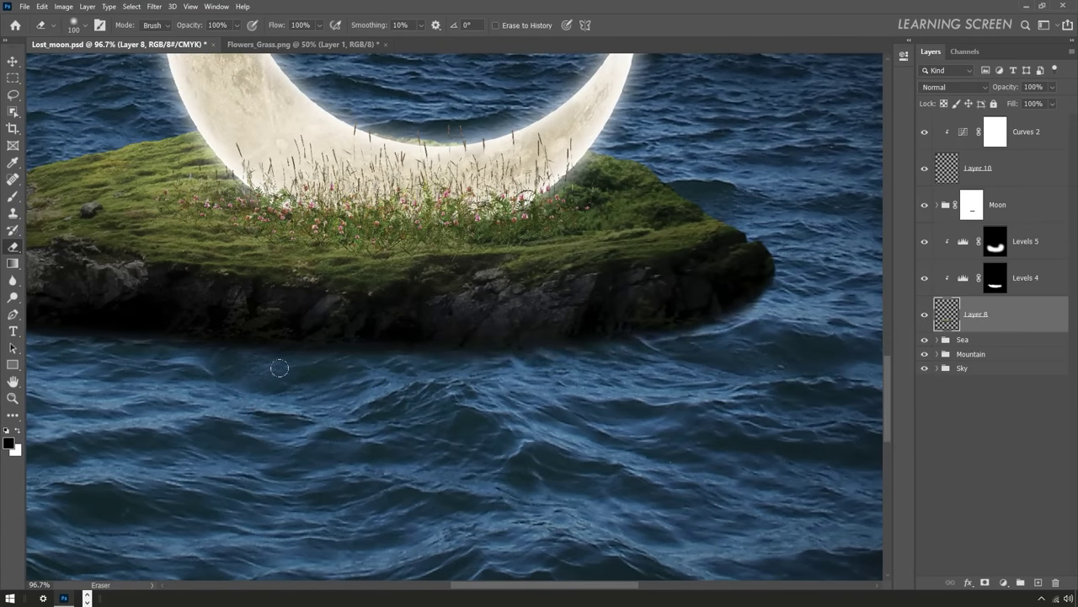
drag(377, 361, 209, 373)
scroll(209, 373, down, 3)
key(])
mouse_move(54, 328)
mouse_down()
mouse_move(77, 350)
mouse_move(232, 396)
mouse_up()
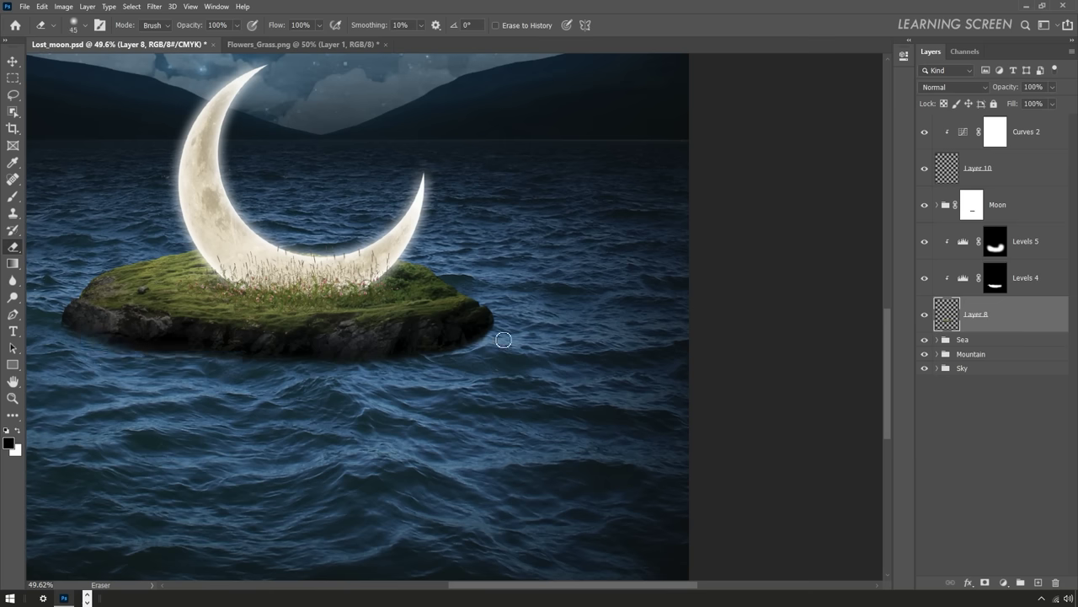
key(ctrl+0)
- Open Reflection.jpg and cut out a rectangular selection of its water
key(v)
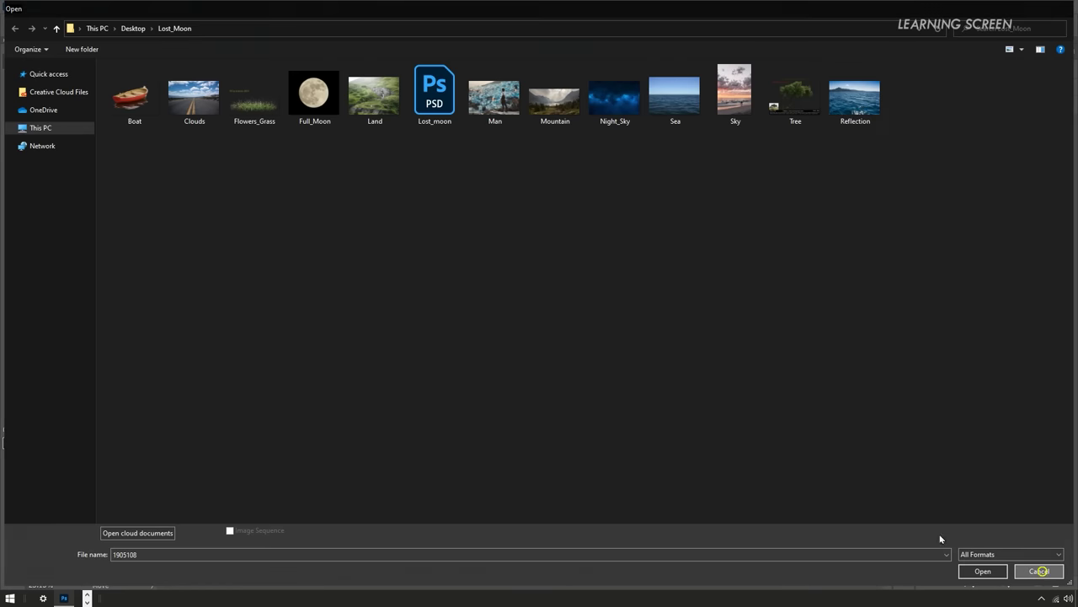
click(26, 7)
click(37, 29)
double_click(676, 93)
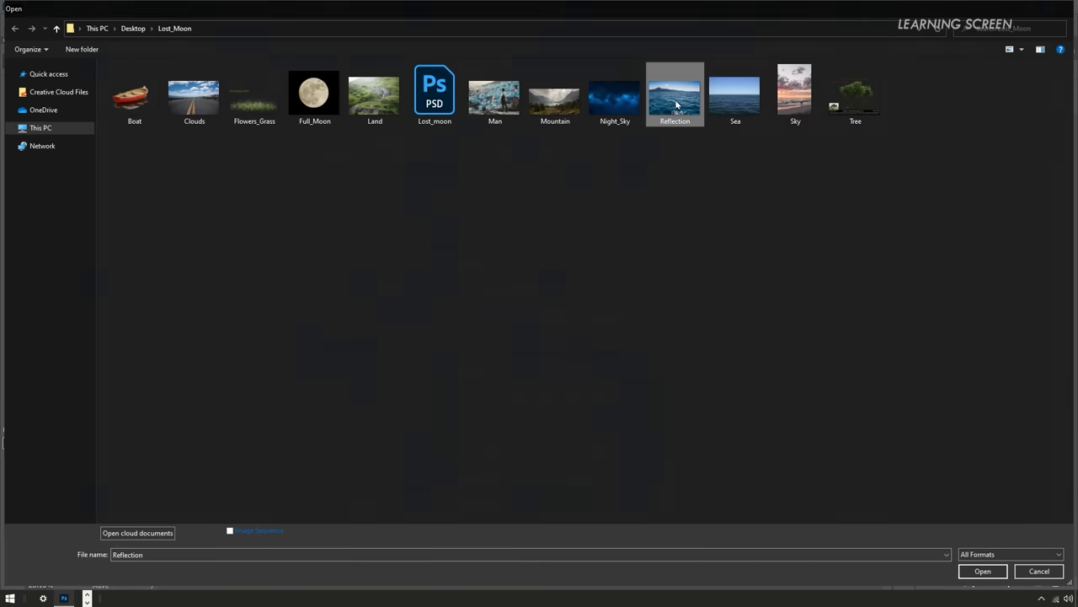
scroll(439, 357, up, 2)
key(m)
drag(197, 258, 739, 440)
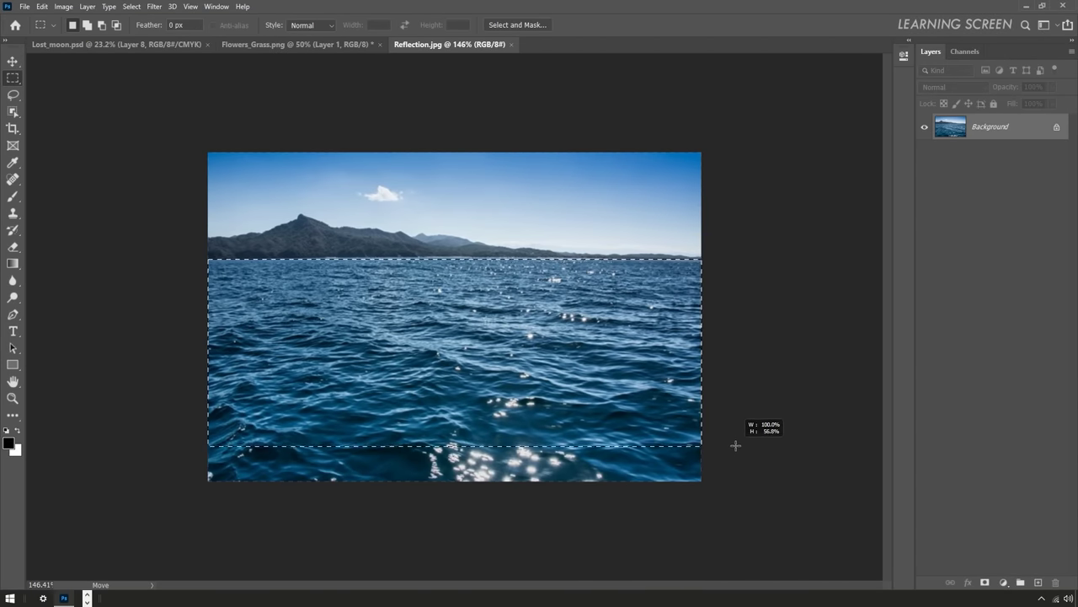
key(ctrl+x)
key(ctrl+x)
- Paste the water into Lost_moon.psd, enlarged and stretched to cover the sea below the island
key(ctrl+Tab)
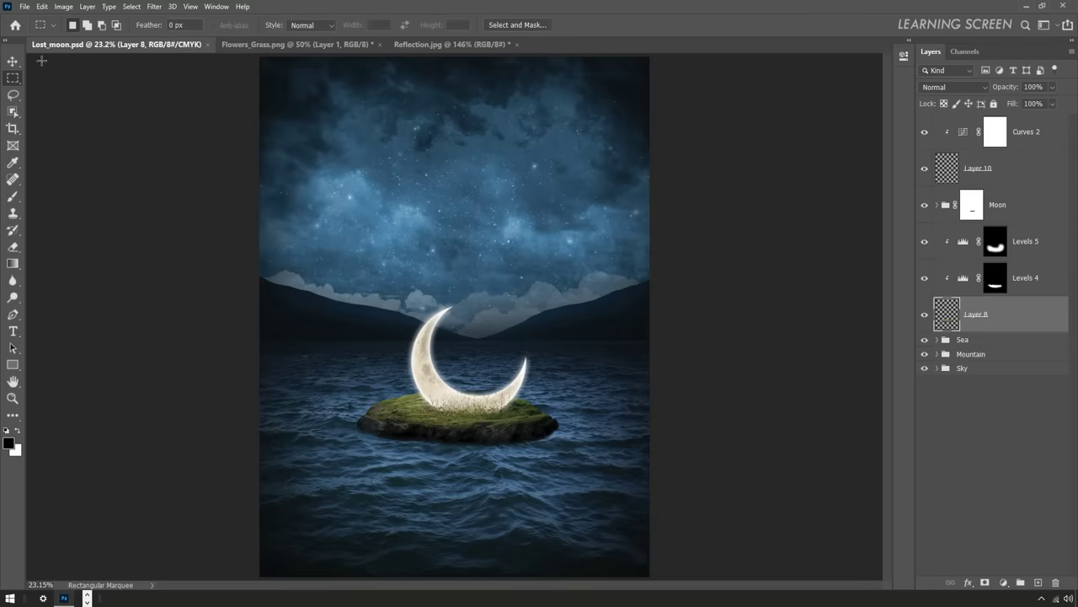
key(v)
key(ctrl+v)
key(ctrl+t)
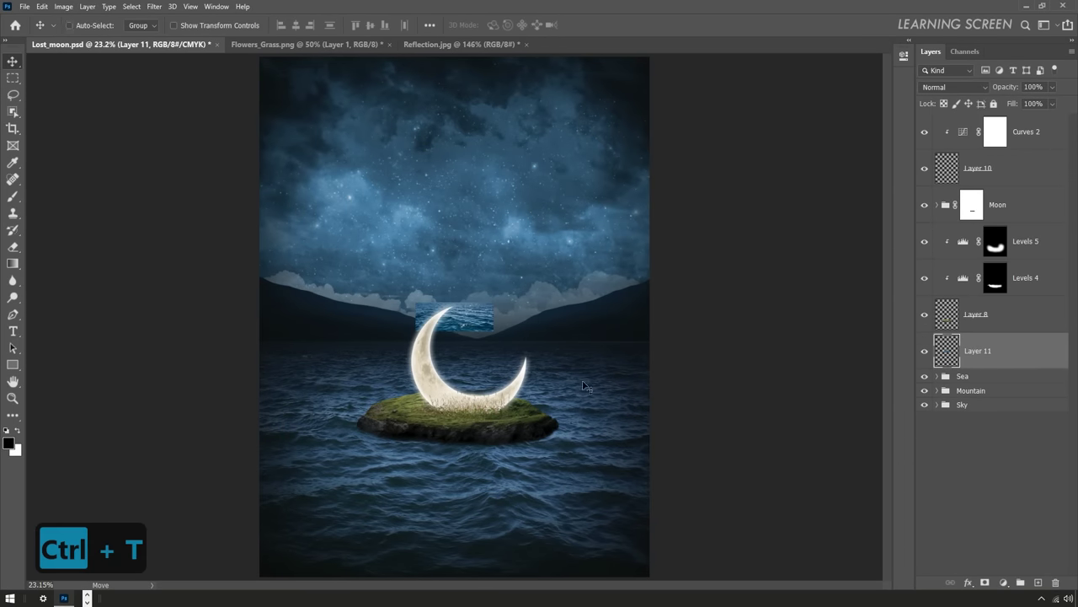
mouse_move(470, 319)
mouse_down()
mouse_move(468, 462)
mouse_move(590, 505)
mouse_up()
key(ctrl+t)
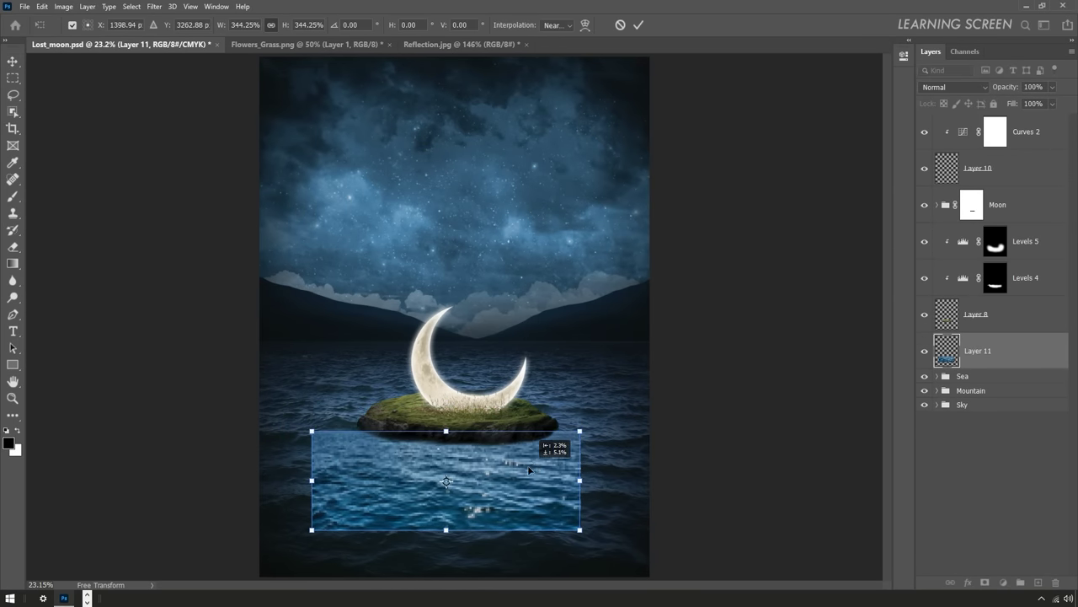
drag(539, 472, 532, 462)
drag(446, 528, 448, 551)
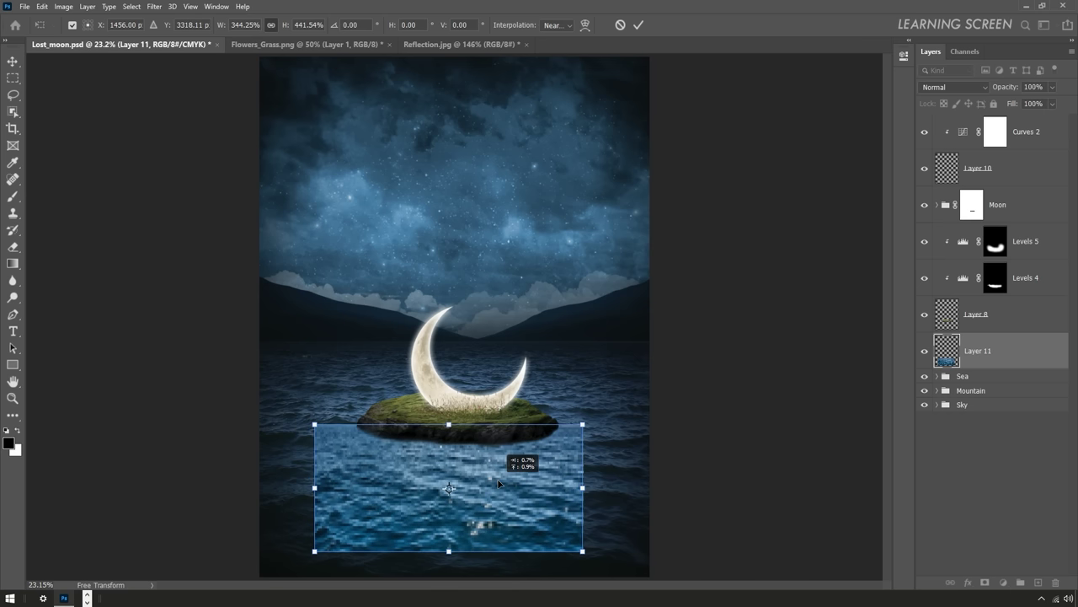
key(Return)
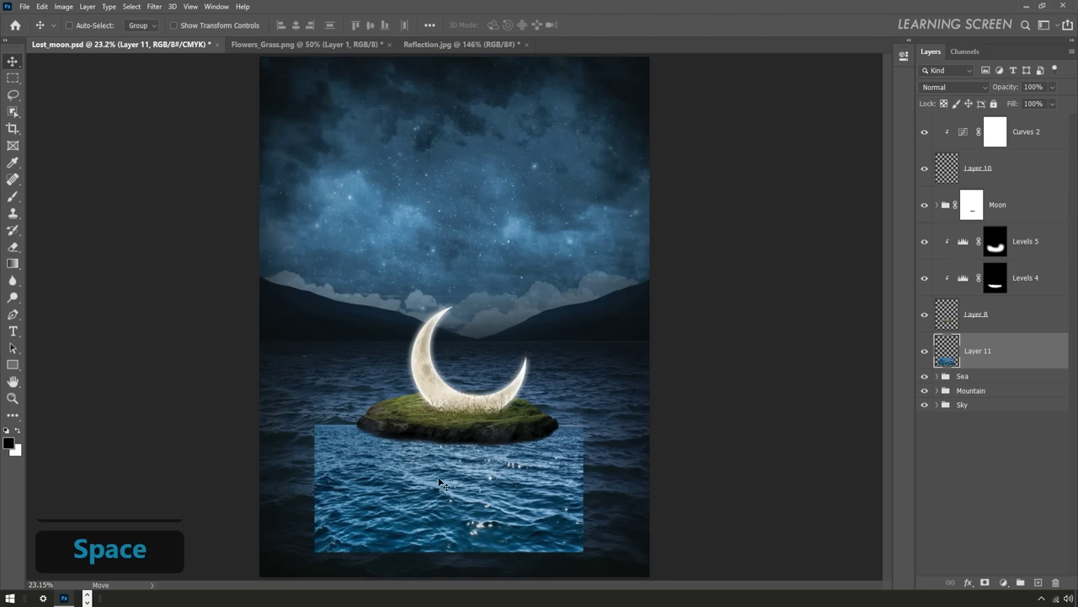
- Flip the pasted water layer both vertically and horizontally
ctrl+click(481, 517)
key(ctrl+t)
right_click(422, 390)
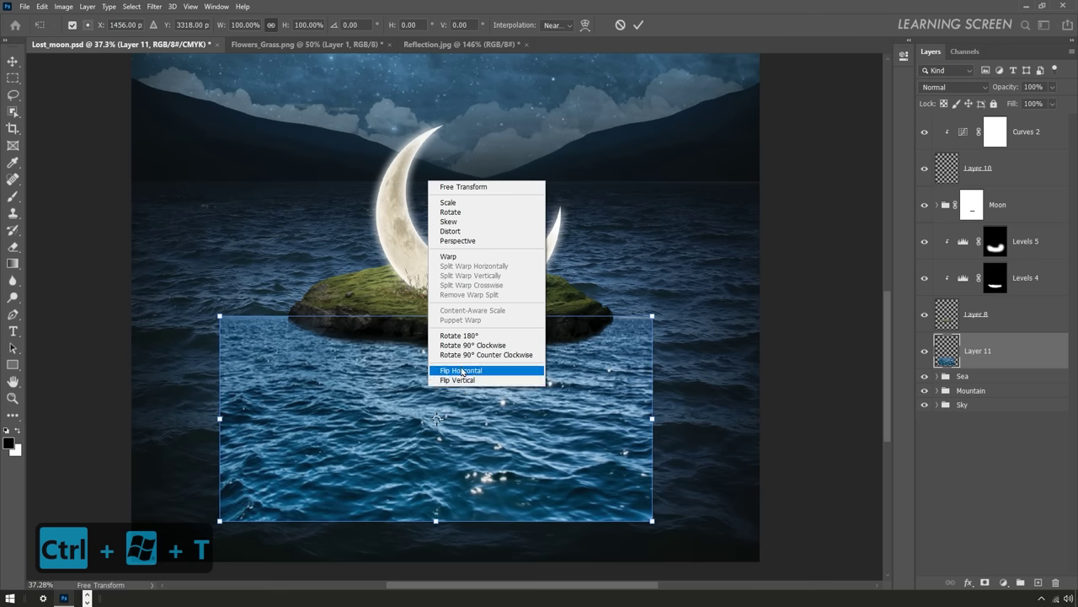
click(461, 376)
right_click(462, 376)
click(512, 557)
click(637, 26)
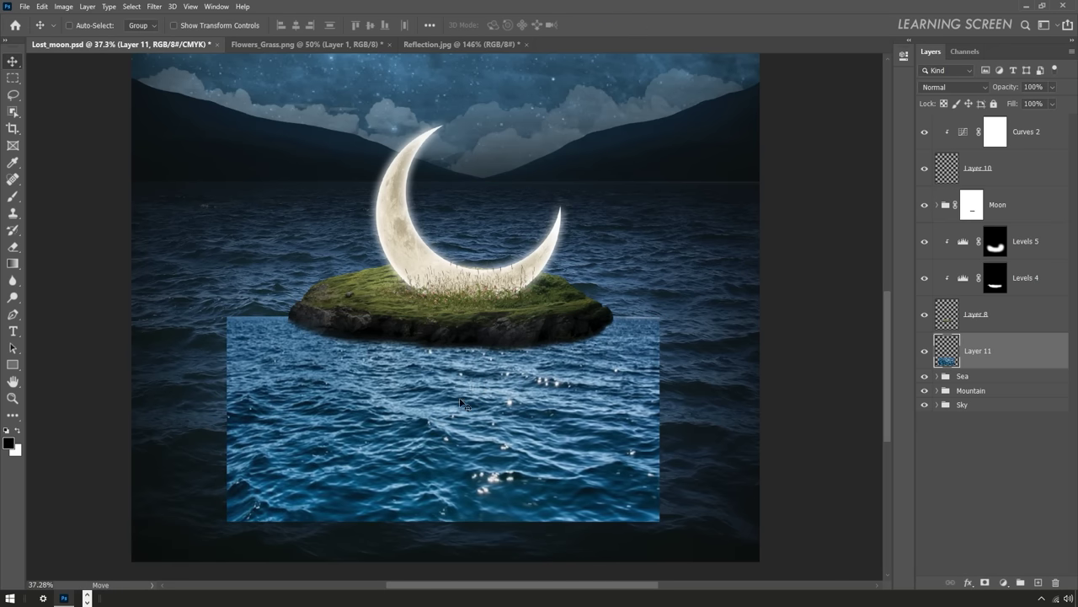
- Desaturate Layer 11 and apply Levels 72/1.00/213 for high contrast
click(64, 6)
click(215, 245)
key(ctrl+l)
drag(632, 438, 654, 439)
drag(773, 439, 750, 439)
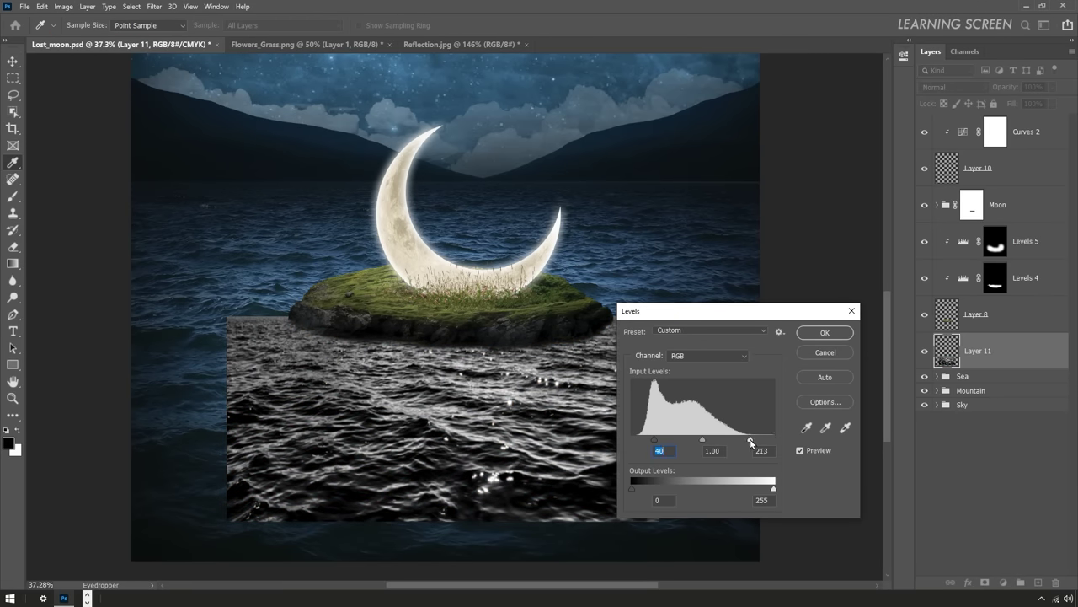
drag(654, 439, 672, 439)
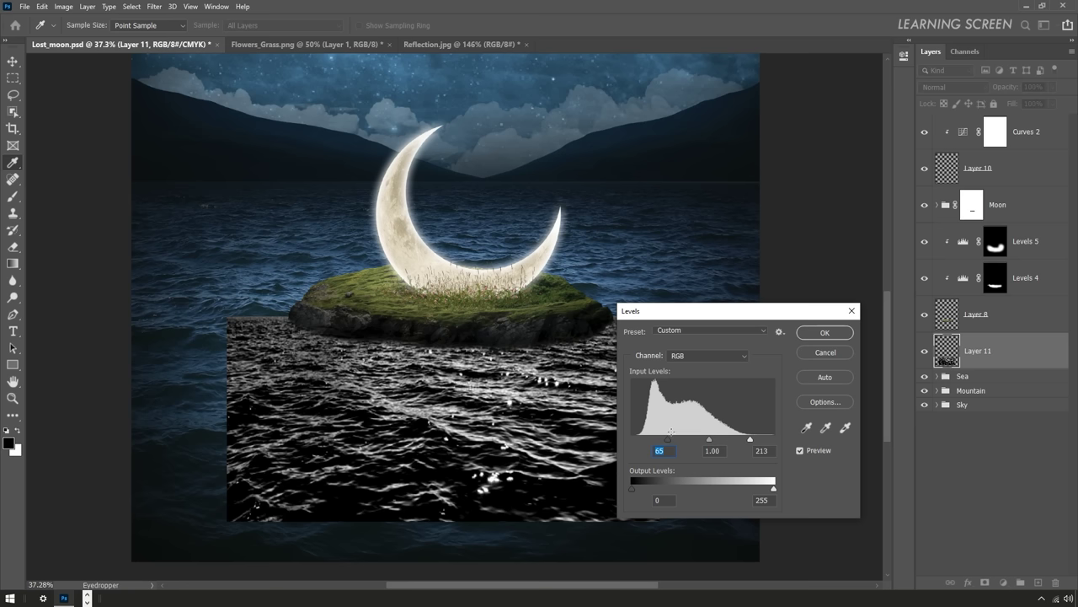
click(823, 333)
- Set Layer 11 to Screen blend mode and hide it with an inverted black layer mask
click(941, 89)
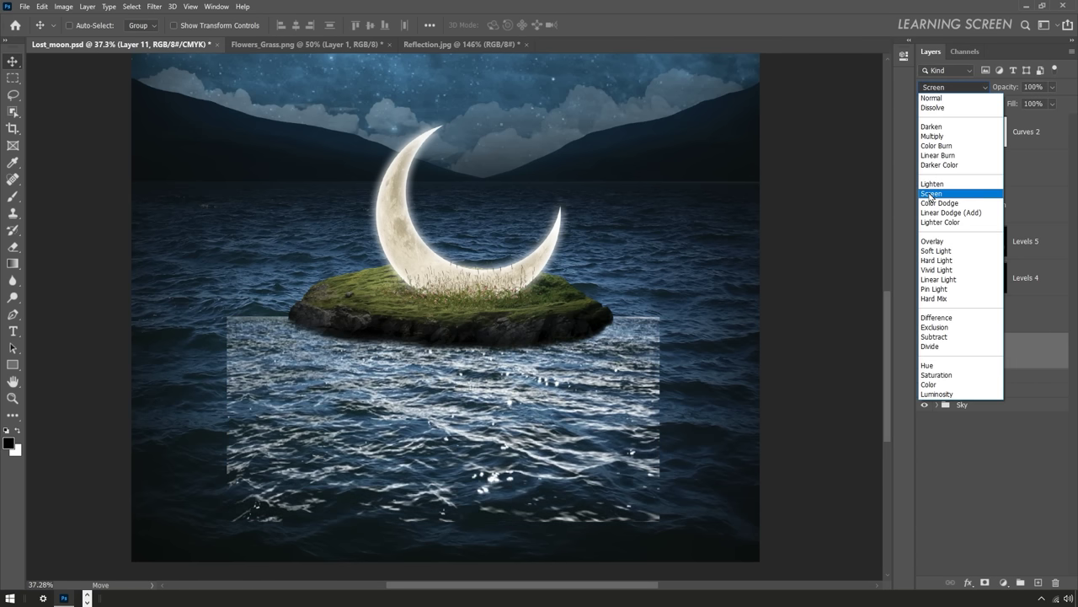
click(938, 195)
click(985, 582)
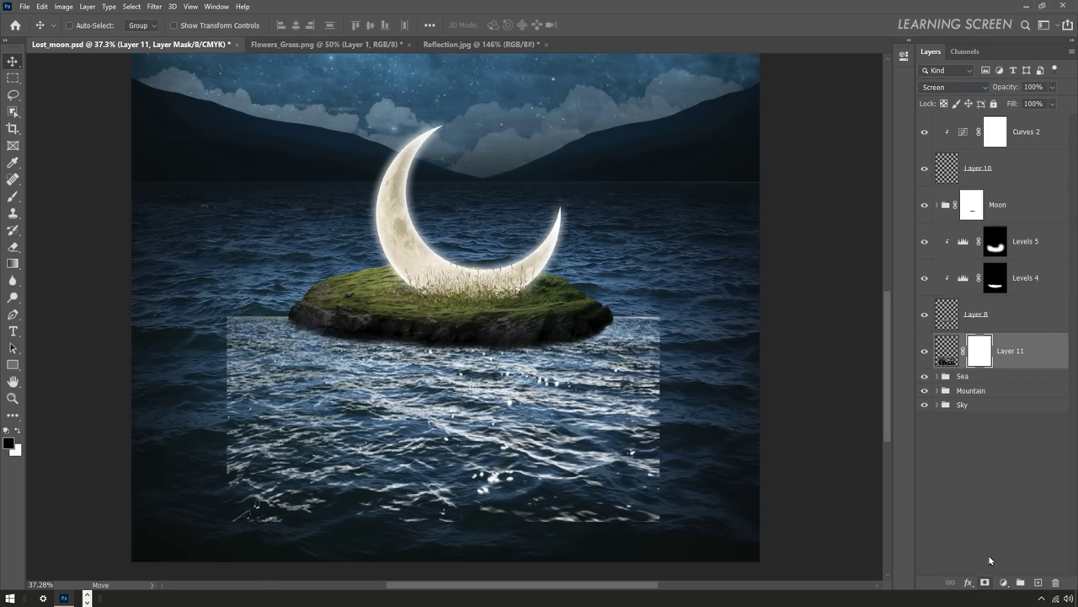
key(ctrl+i)
key(b)
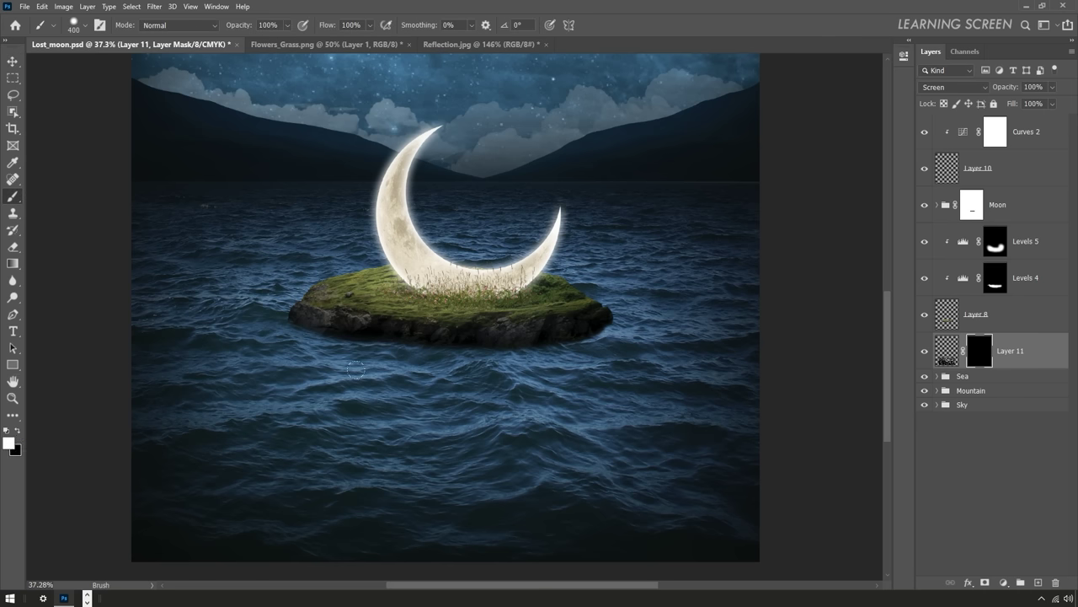
- Paint a soft reflection trail below the island on Layer 11's mask with a 21%-flow brush
drag(373, 30, 327, 40)
drag(379, 358, 472, 354)
key(bracketright)
key(bracketright)
key(bracketright)
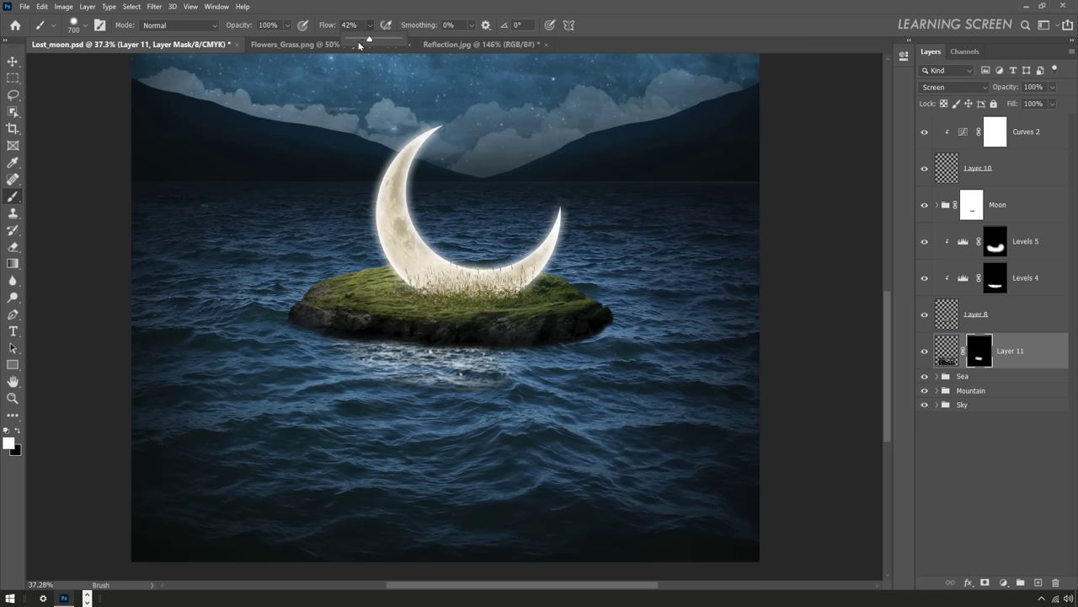
right_click(445, 341)
drag(370, 392, 457, 464)
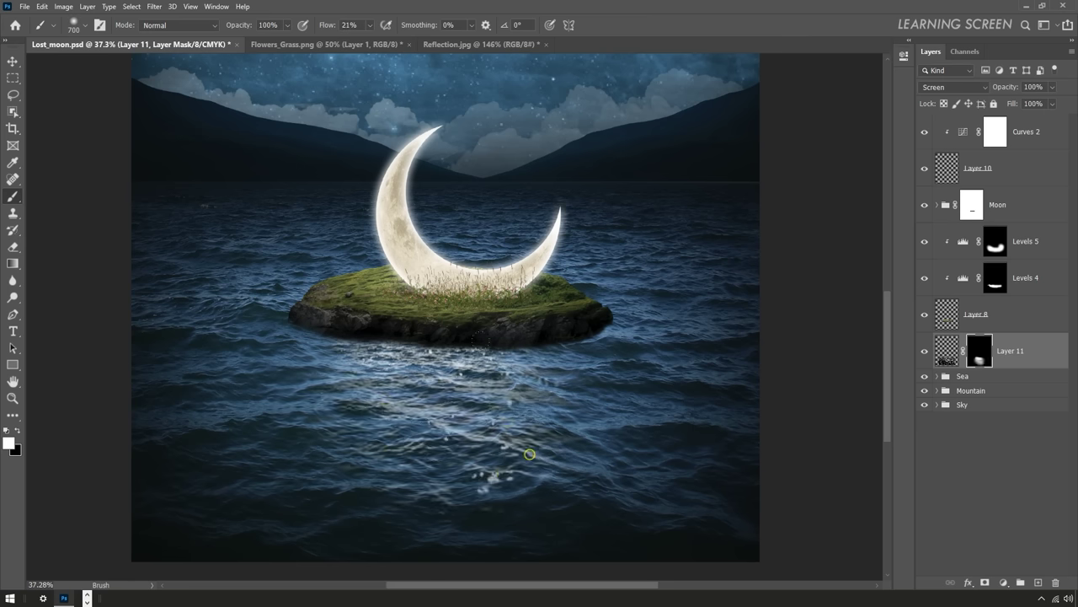
scroll(442, 426, down, 2)
key(bracketleft)
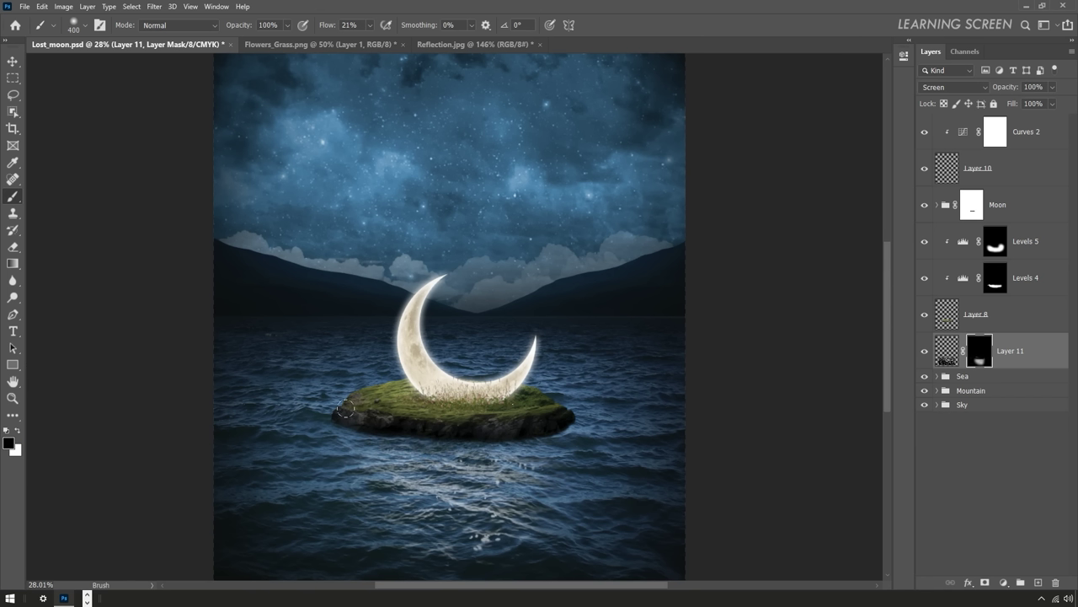
drag(397, 474, 504, 472)
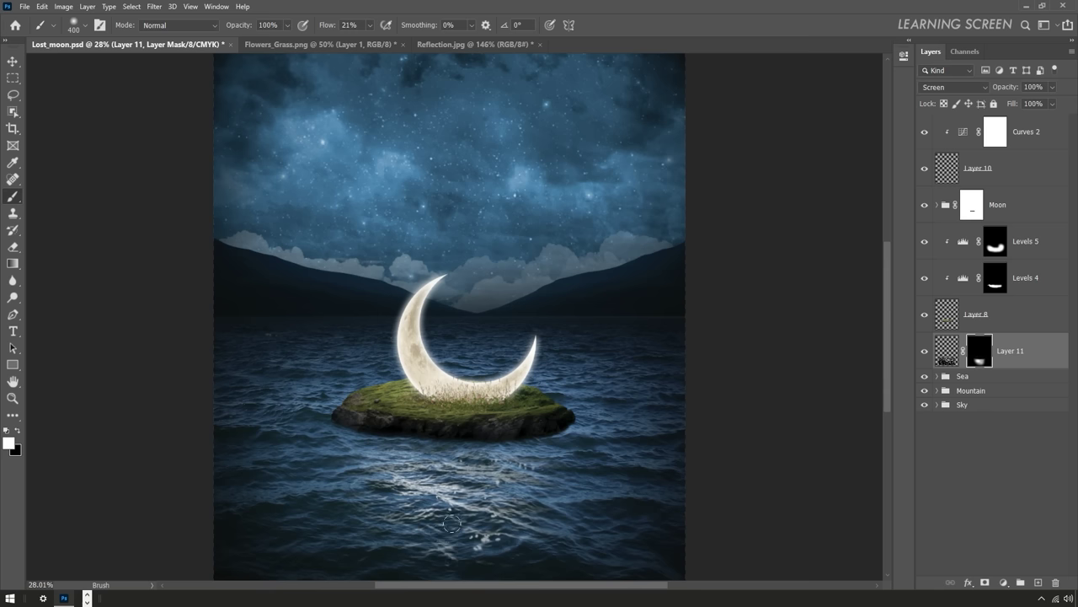
scroll(405, 489, down, 1)
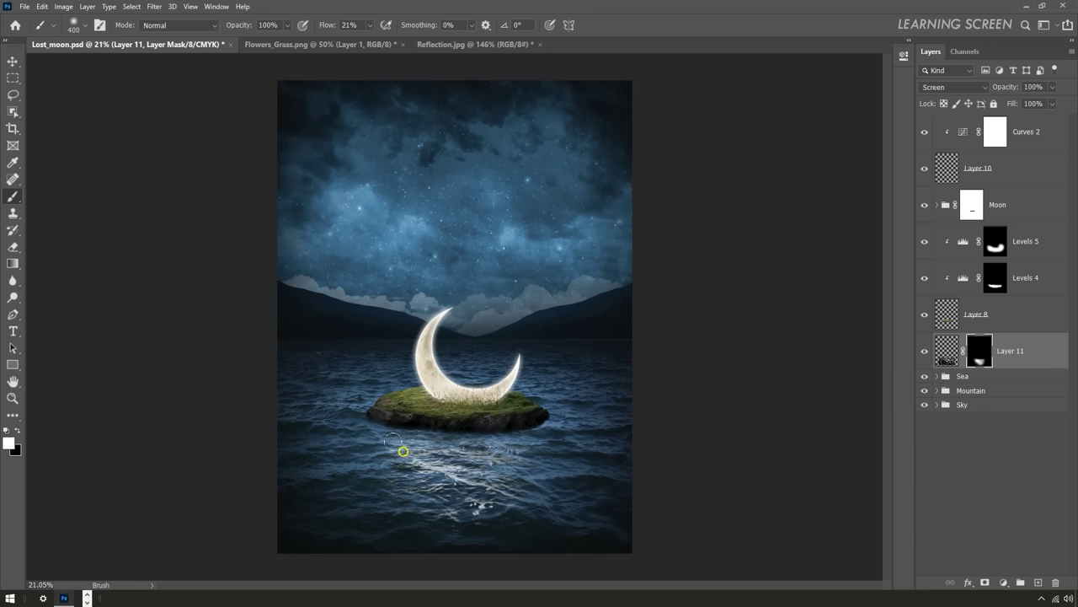
click(13, 63)
- Close Flowers_Grass and Reflection without saving changes
click(403, 44)
click(534, 222)
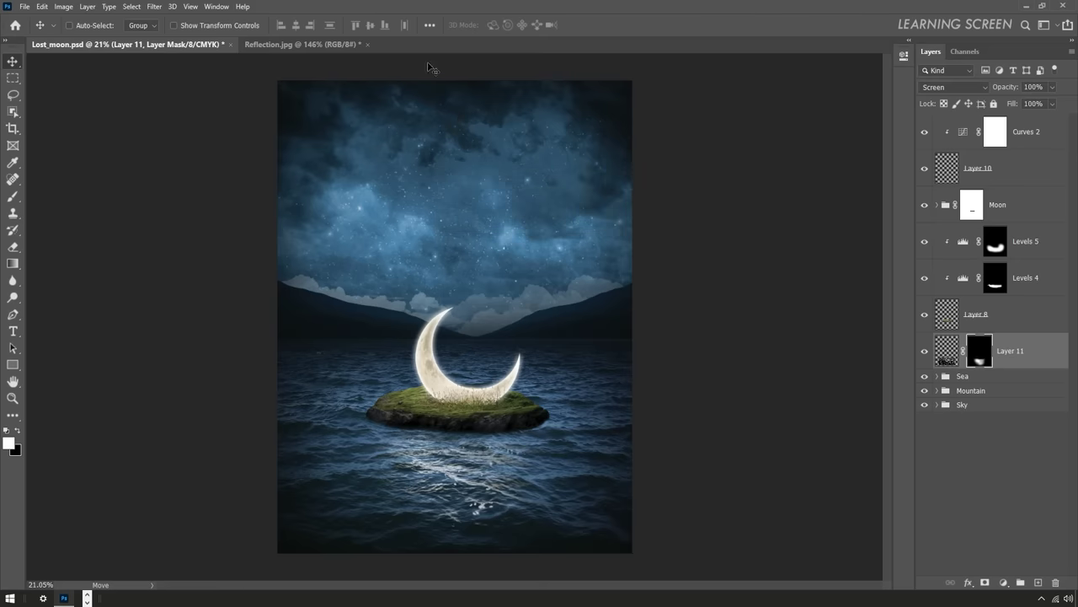
click(370, 44)
click(534, 221)
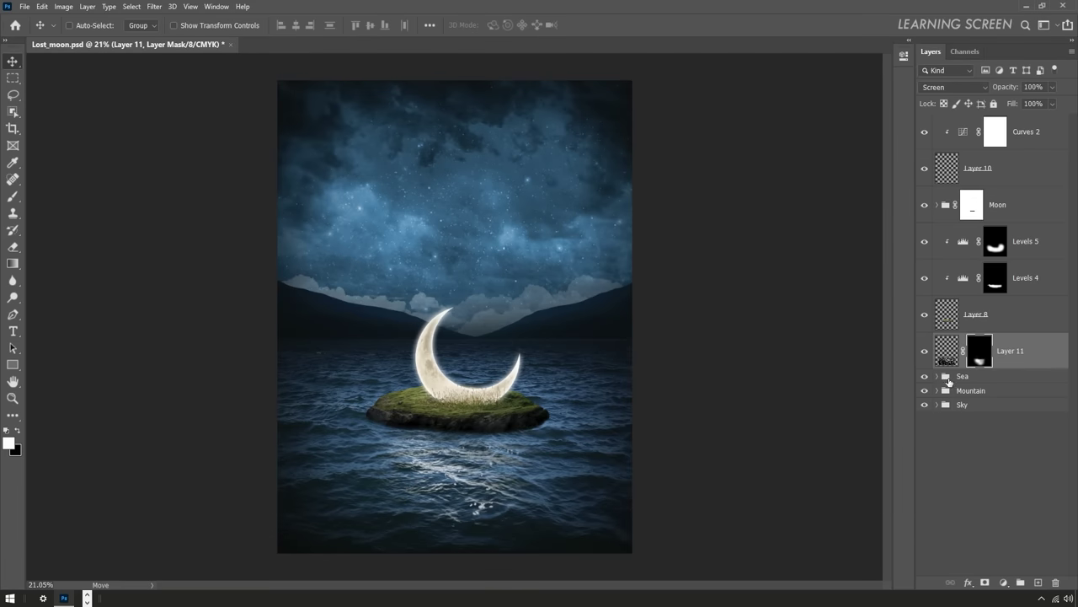
- Move the water glow Layer 11 into the Sea group
click(937, 376)
drag(947, 352, 964, 389)
click(938, 342)
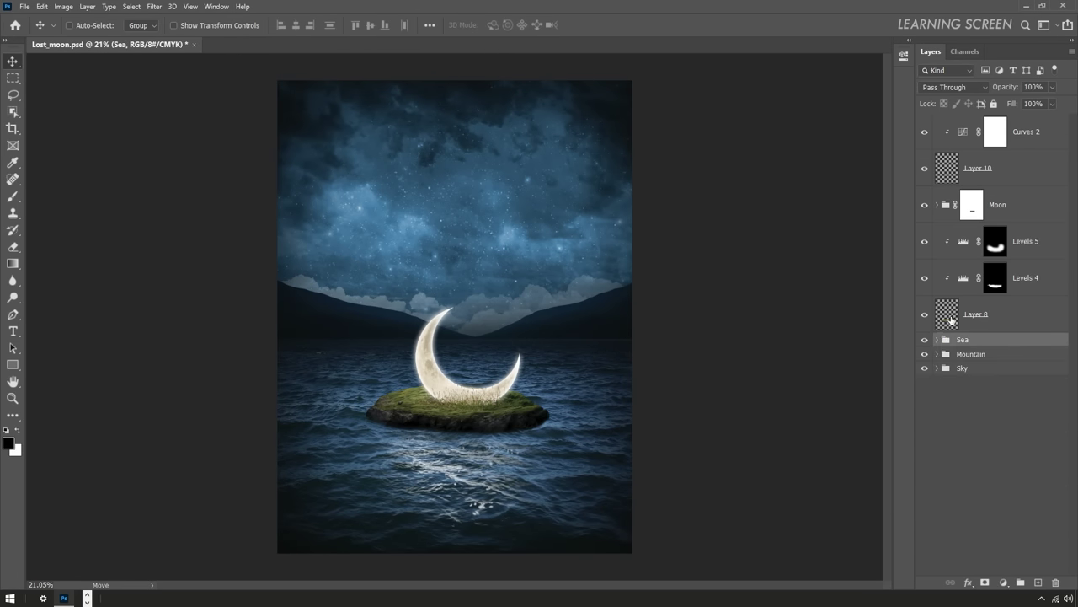
click(951, 318)
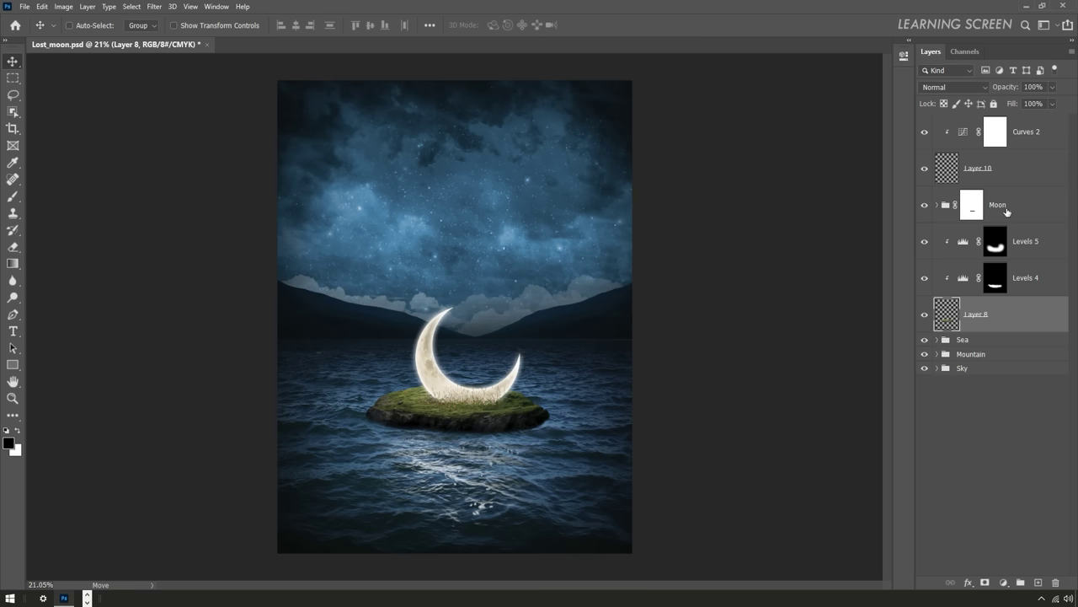
- Duplicate the Moon group as Moon Ref, merge it into one layer, and delete its mask
right_click(931, 206)
click(964, 184)
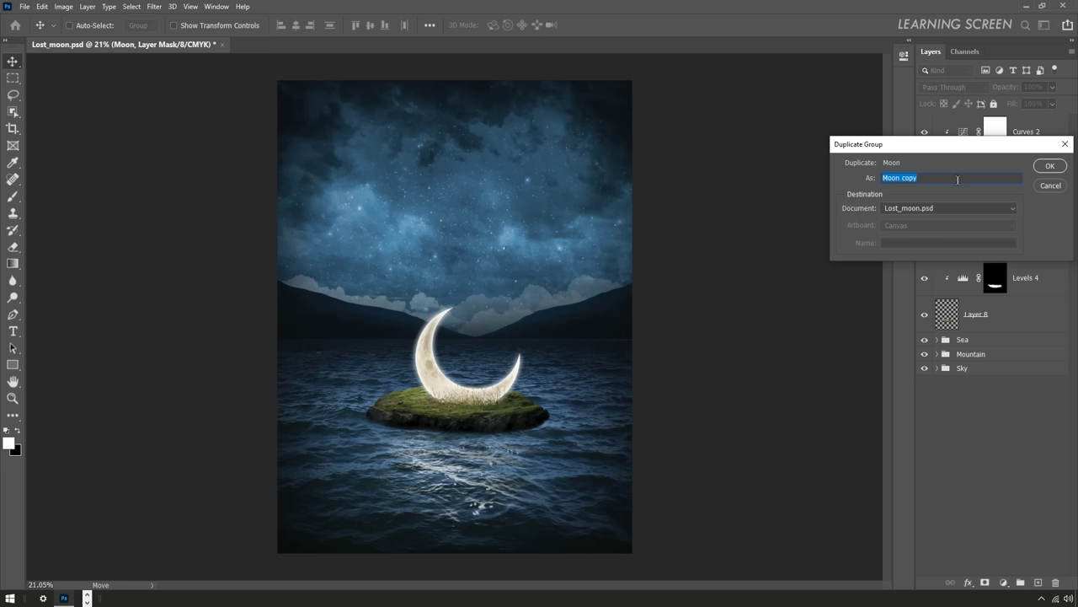
key(BackSpace)
text(Ref)
key(Return)
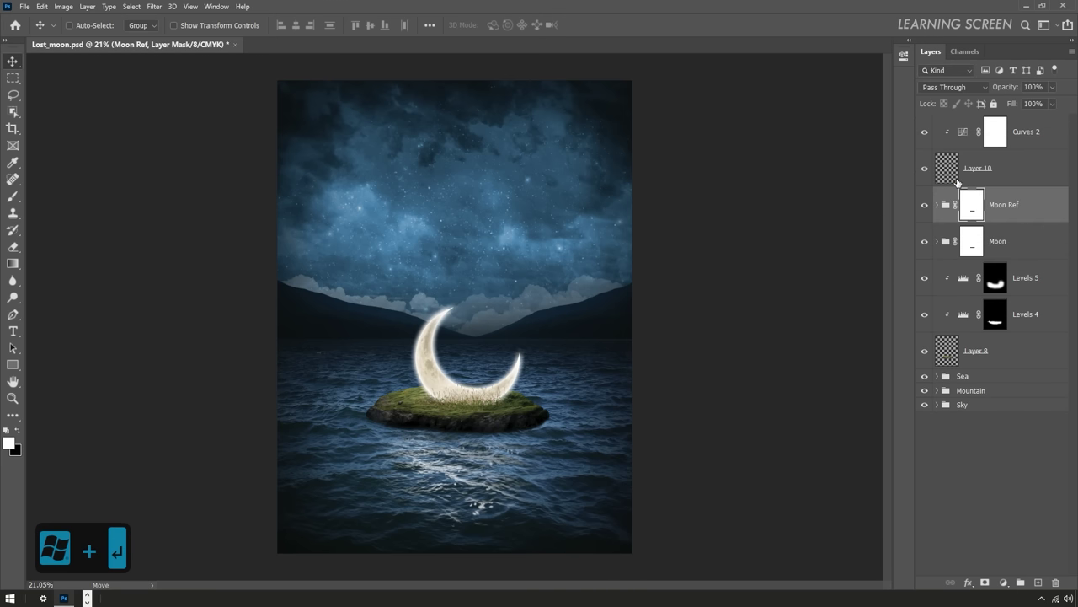
right_click(960, 205)
click(957, 497)
right_click(982, 211)
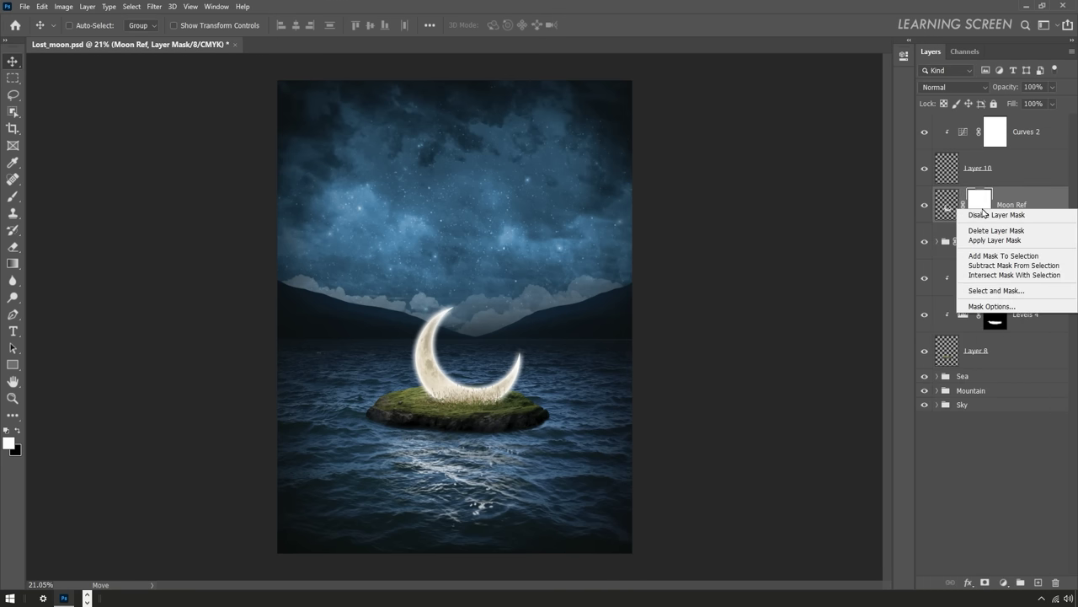
click(997, 230)
- Flip Moon Ref vertically, move it below the island, and scale it down slightly
key(ctrl+t)
right_click(496, 352)
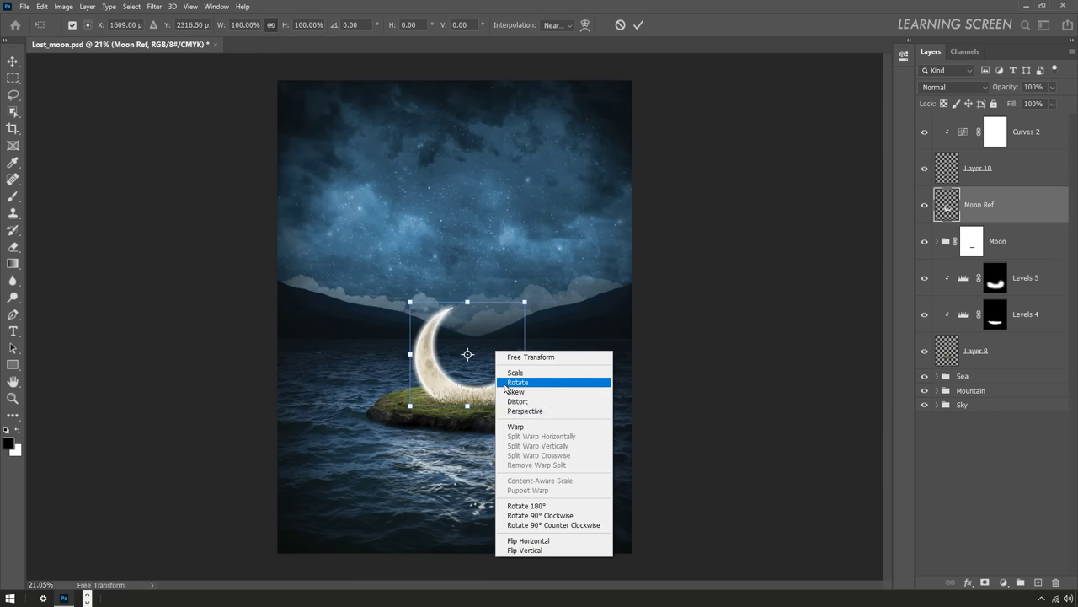
click(527, 551)
drag(449, 309, 453, 426)
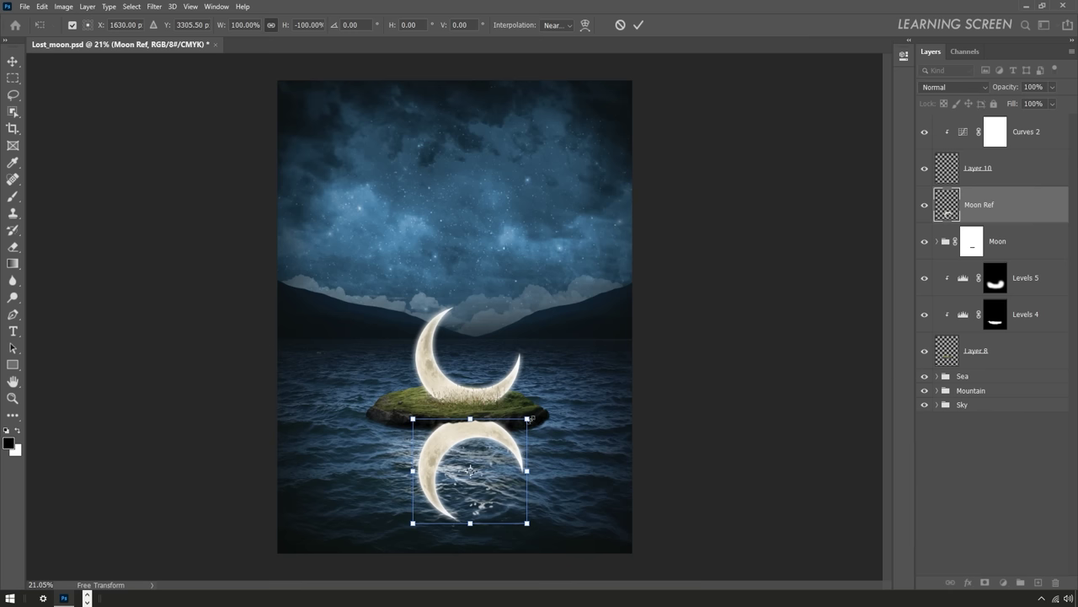
drag(527, 418, 522, 427)
click(638, 24)
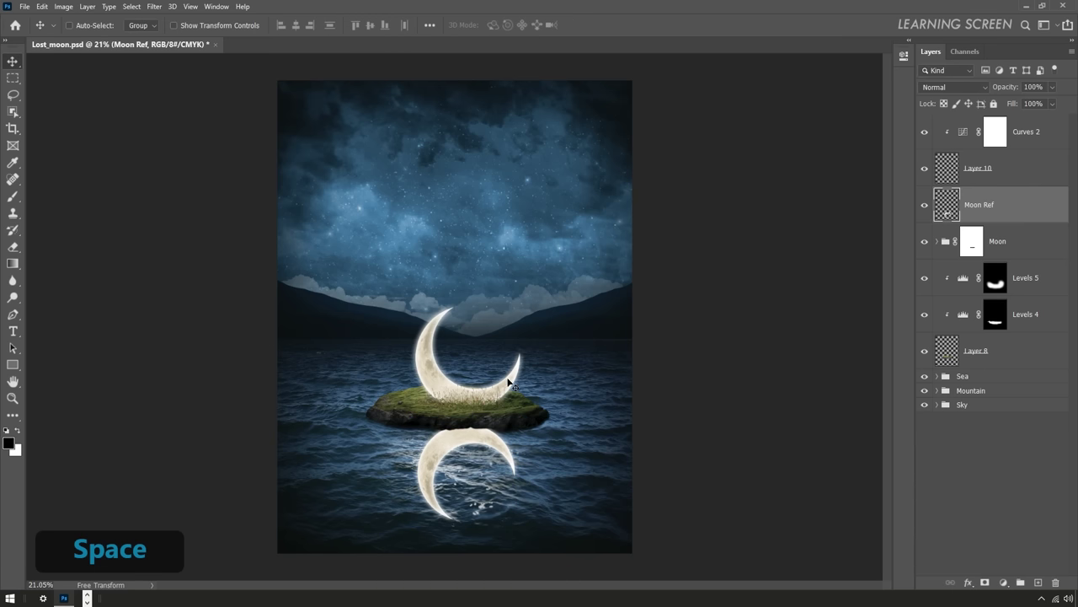
scroll(462, 438, up, 2)
scroll(453, 481, up, 1)
drag(453, 480, 437, 426)
scroll(437, 424, up, 2)
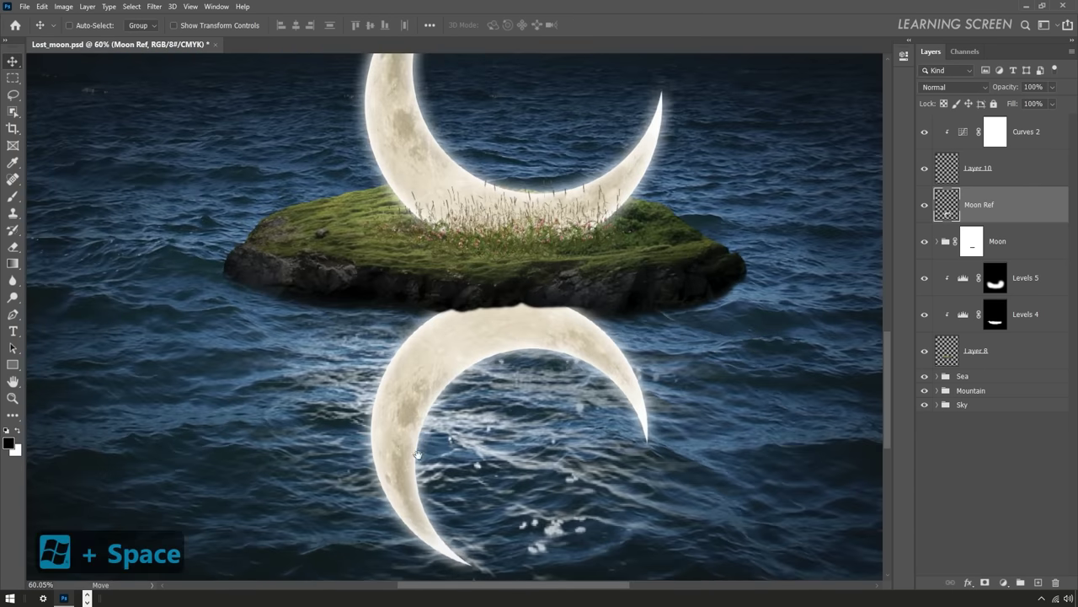
scroll(405, 370, up, 2)
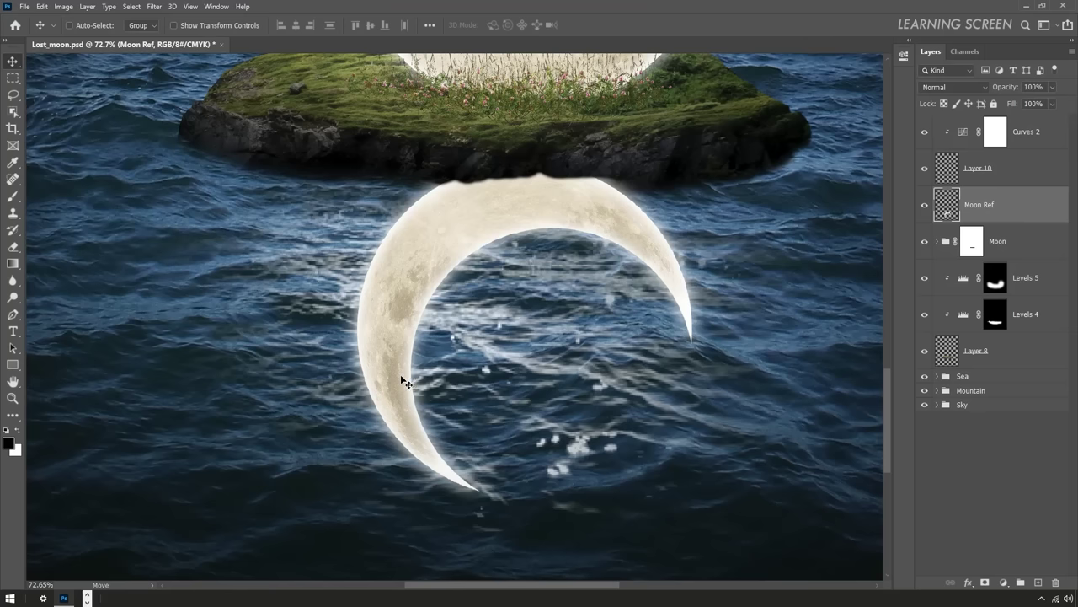
scroll(421, 395, up, 1)
- Set a lower-strength Smudge brush and streak the reflection's left edge into waves
key(shift+r)
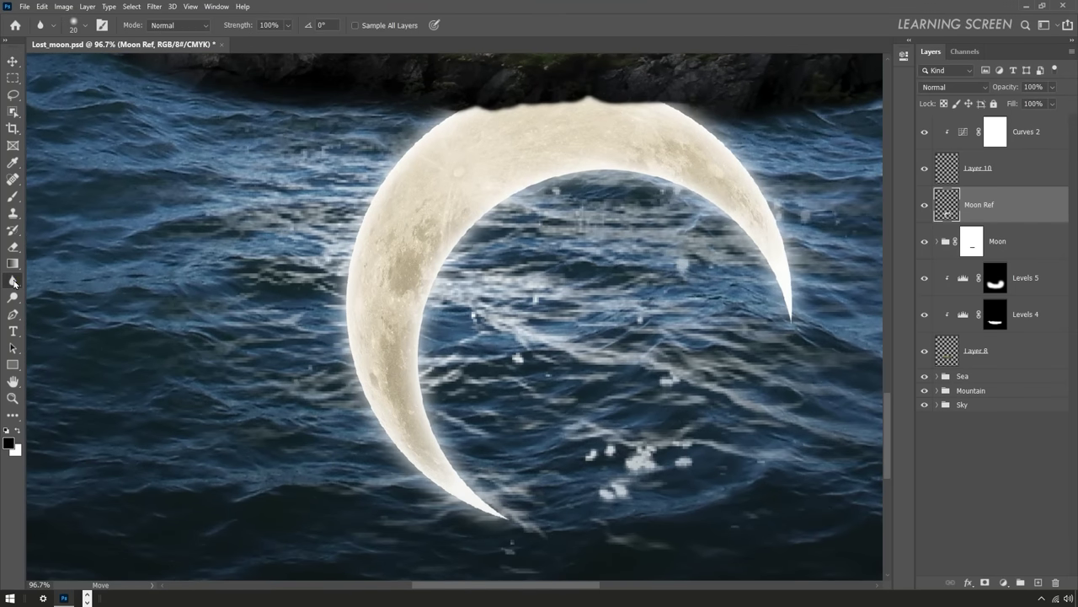
right_click(402, 413)
drag(388, 403, 383, 402)
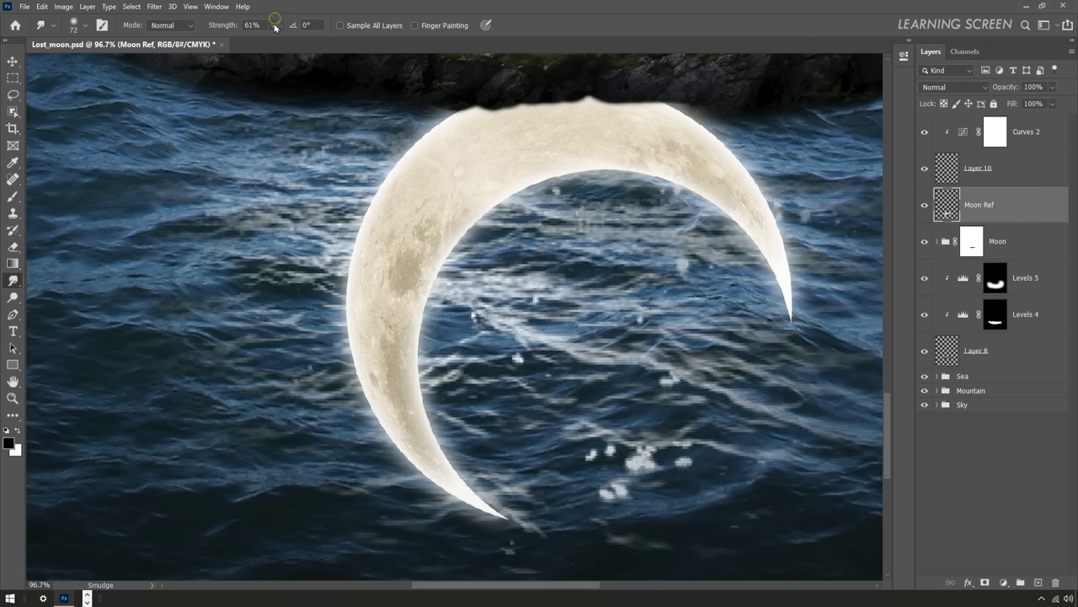
click(272, 24)
drag(273, 24, 280, 40)
key(bracketleft)
key(bracketleft)
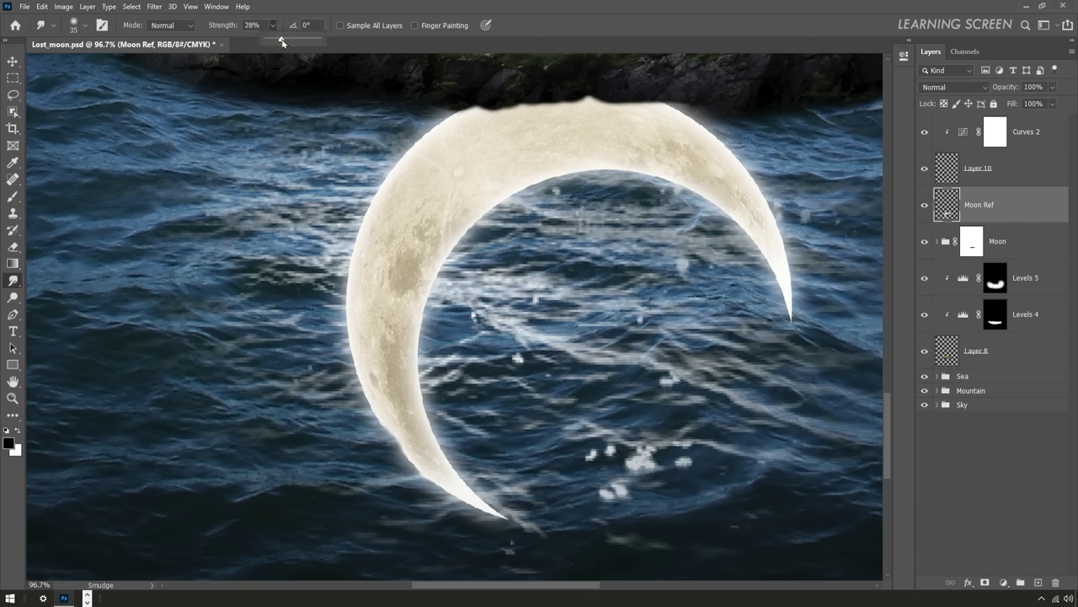
key(bracketright)
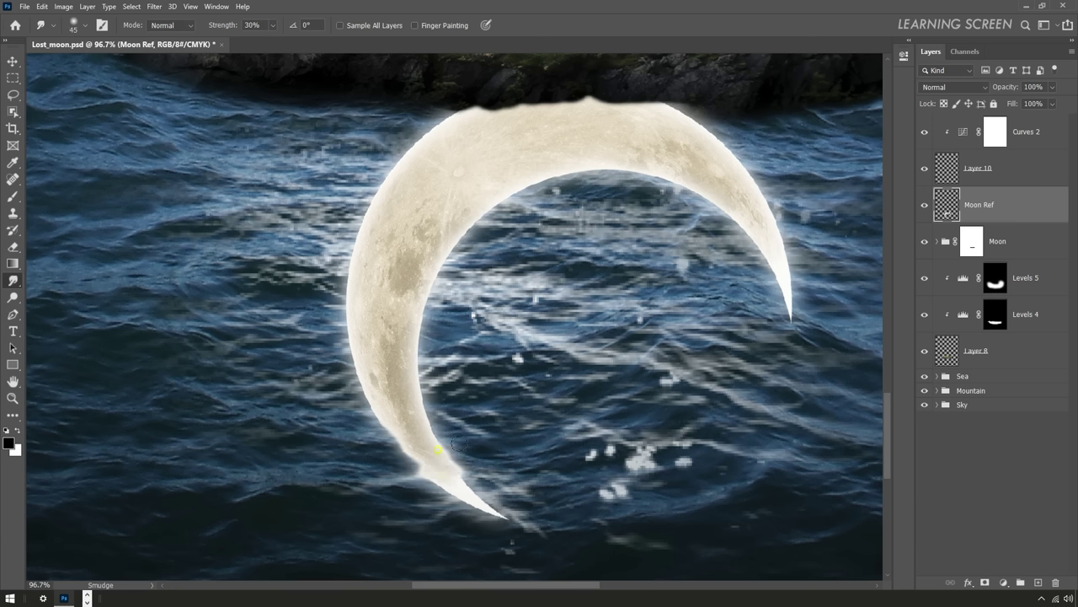
mouse_move(411, 281)
mouse_down()
mouse_move(429, 291)
mouse_move(362, 304)
mouse_move(396, 337)
mouse_move(407, 374)
mouse_move(459, 395)
mouse_up()
- Raise smudge strength and ripple the reflection's inner, upper-left and lower edges
key(bracketleft)
click(272, 27)
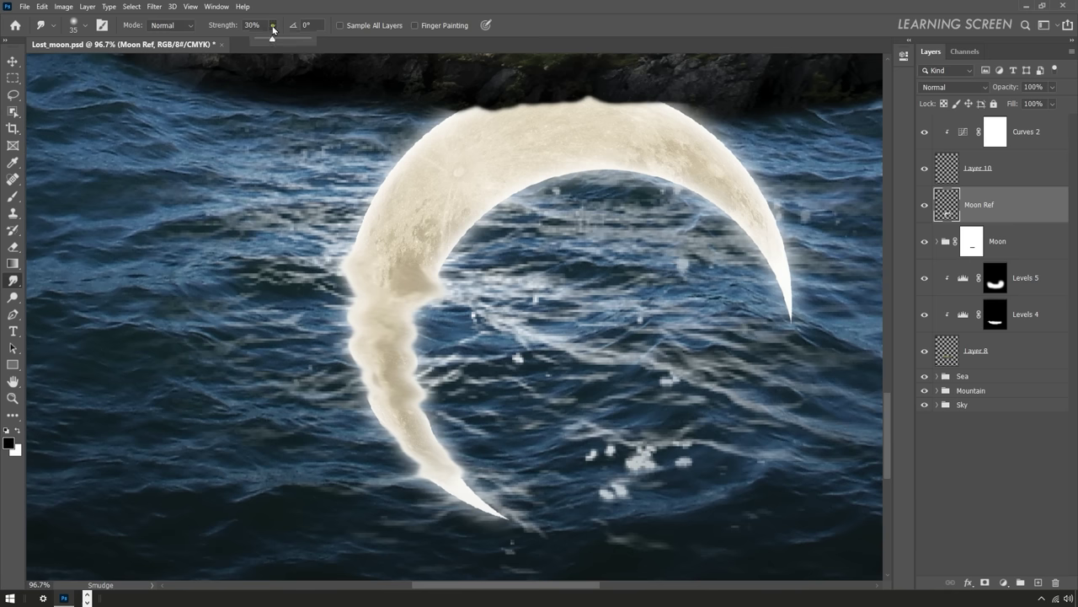
click(350, 420)
key(bracketright)
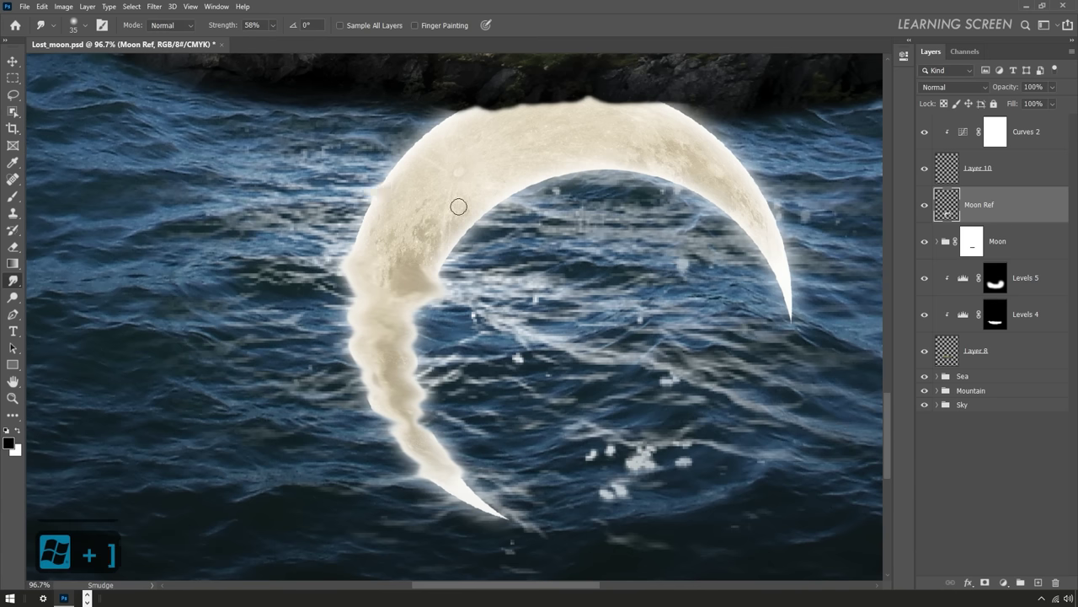
mouse_move(458, 210)
mouse_down()
mouse_move(489, 236)
mouse_move(362, 243)
mouse_up()
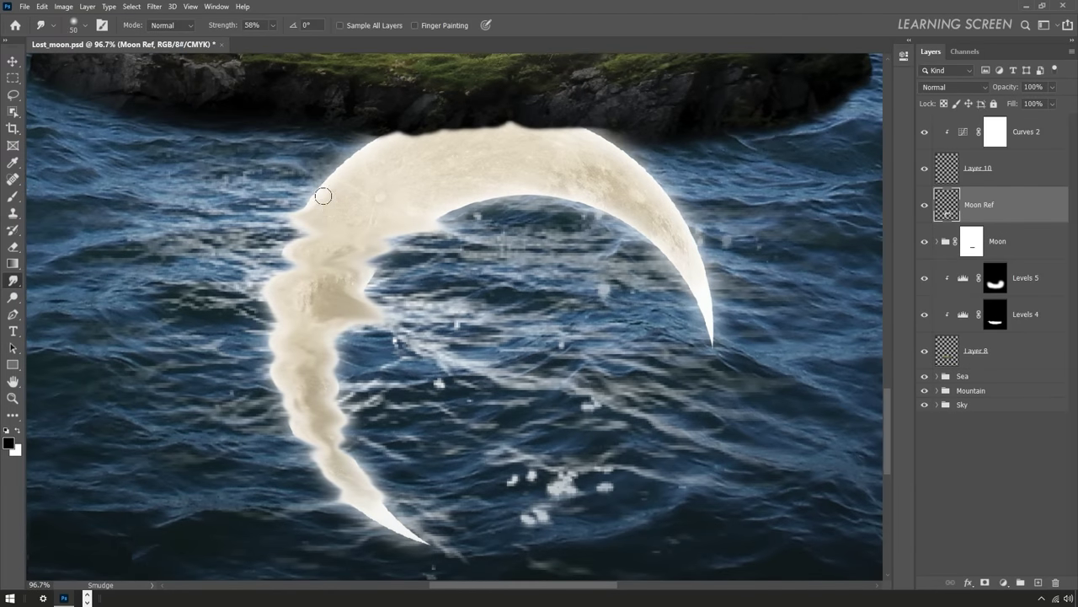
drag(324, 196, 384, 194)
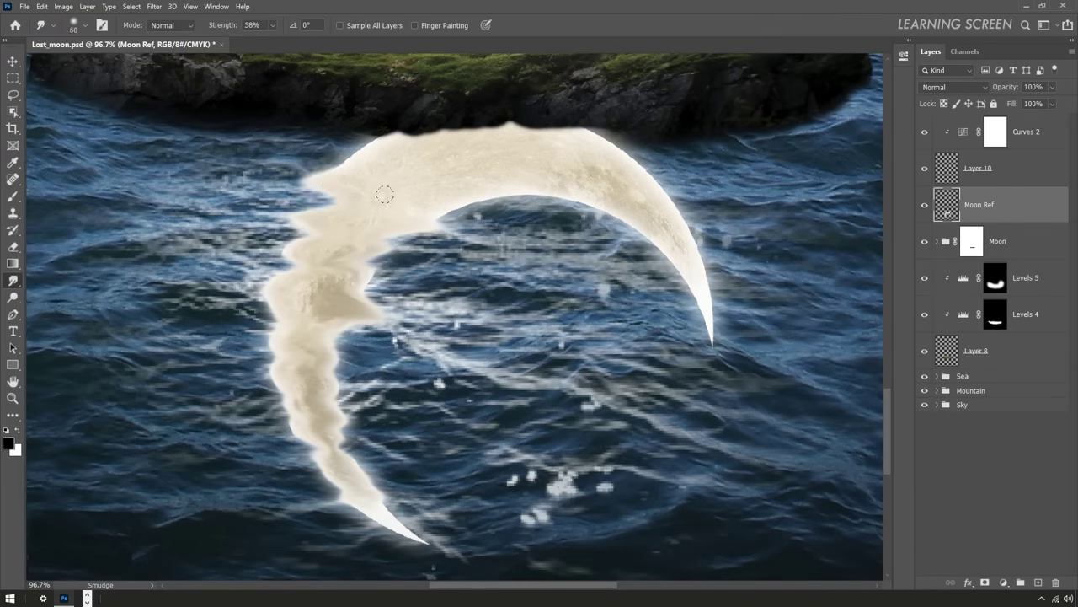
drag(454, 196, 532, 203)
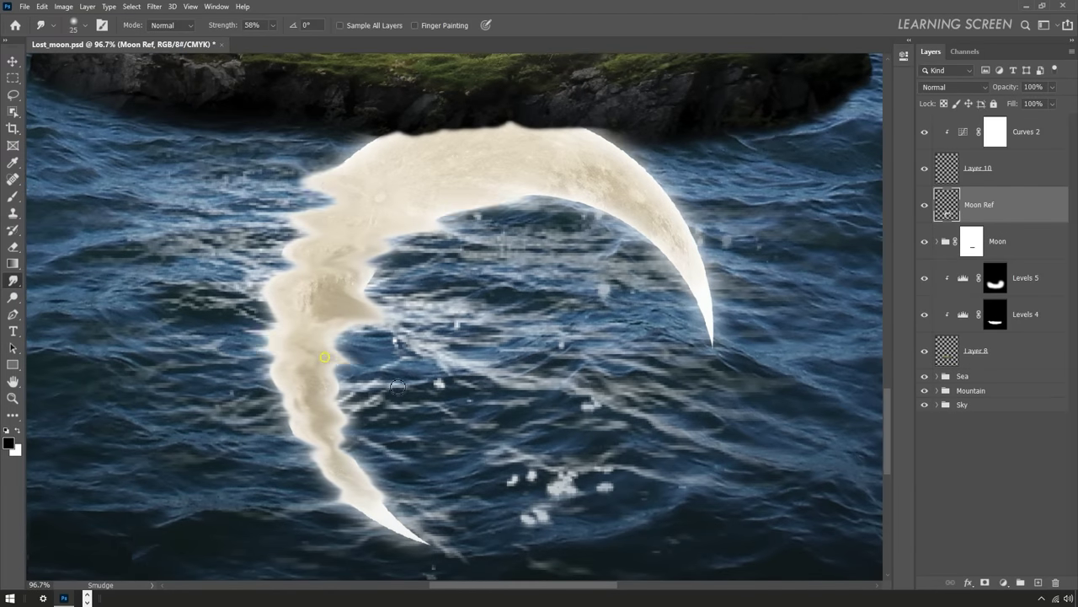
drag(397, 387, 353, 485)
key(bracketright)
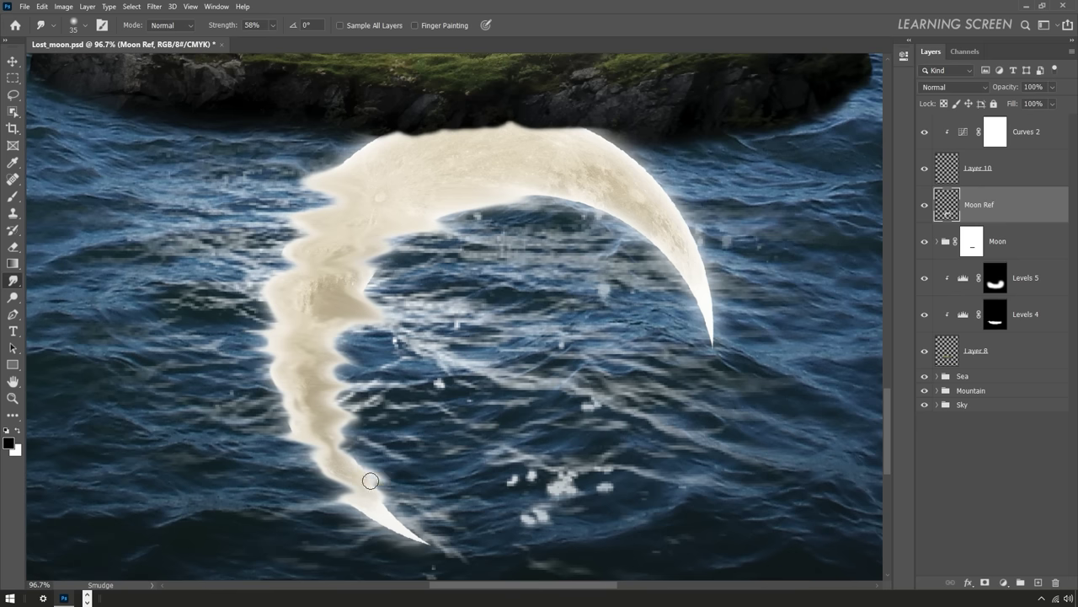
scroll(324, 467, down, 3)
scroll(393, 344, down, 3)
scroll(393, 345, down, 2)
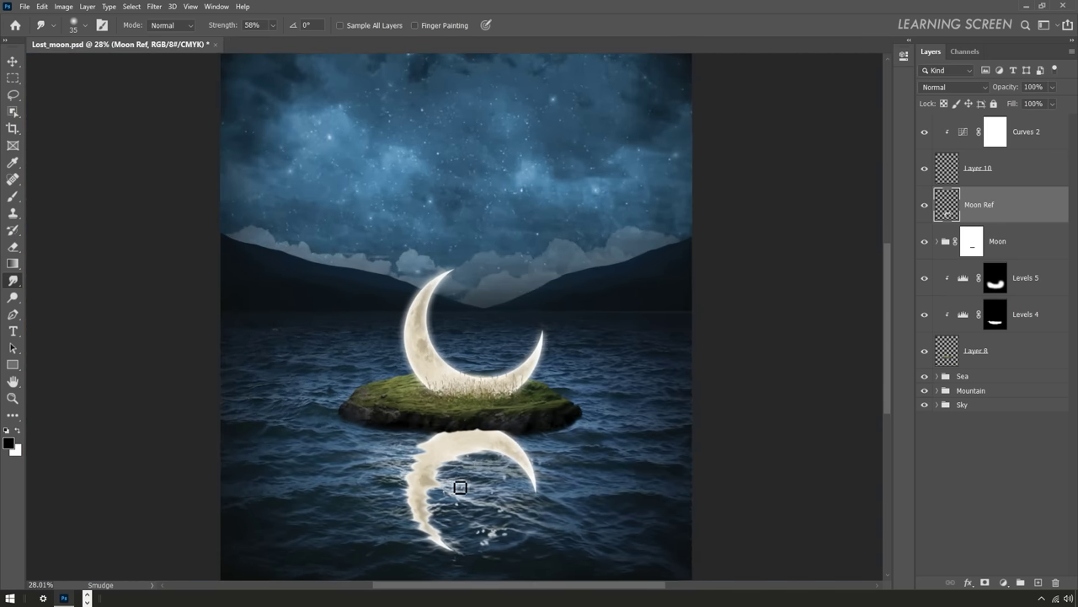
- Adjust Moon Ref's Blend If Underlying Layer sliders so it shows only over lighter water
click(969, 582)
click(977, 473)
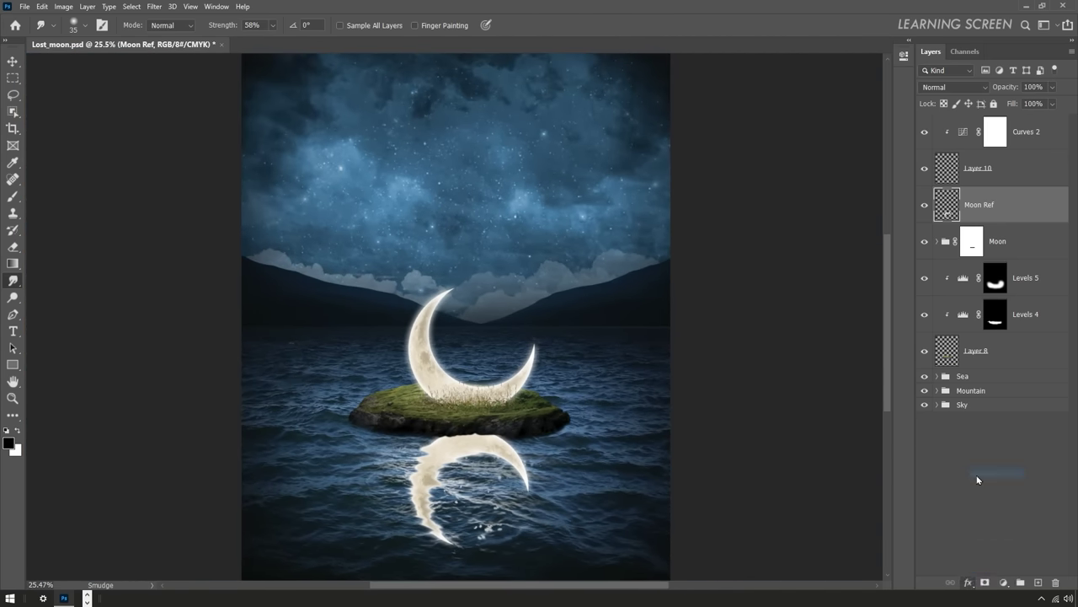
mouse_move(846, 529)
mouse_down()
mouse_move(768, 527)
mouse_move(845, 529)
mouse_up()
mouse_move(703, 529)
mouse_down()
mouse_move(784, 529)
mouse_move(706, 529)
mouse_up()
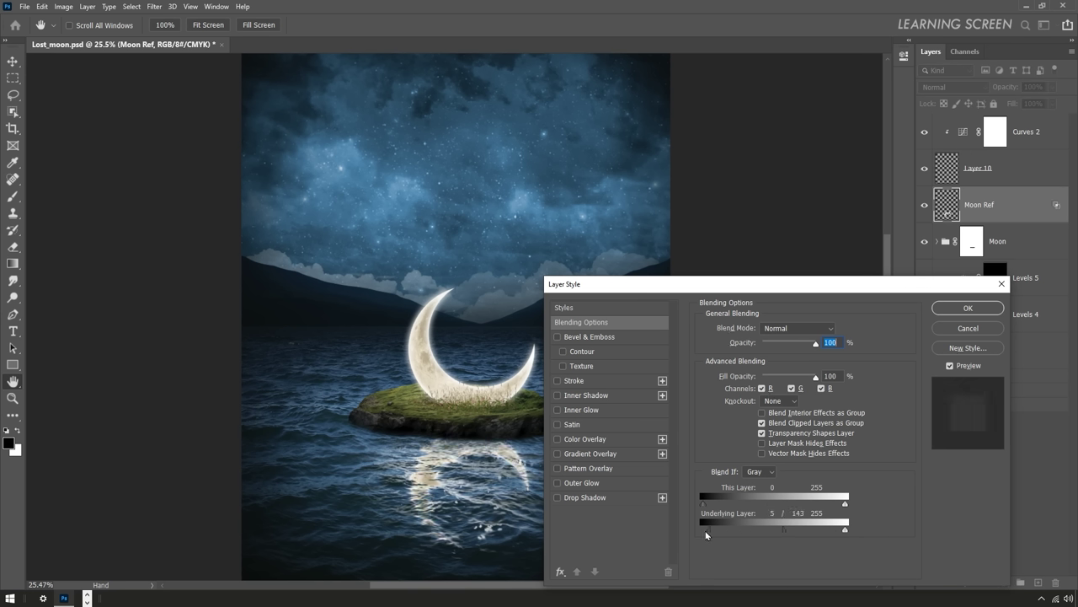
drag(783, 529, 762, 531)
click(952, 310)
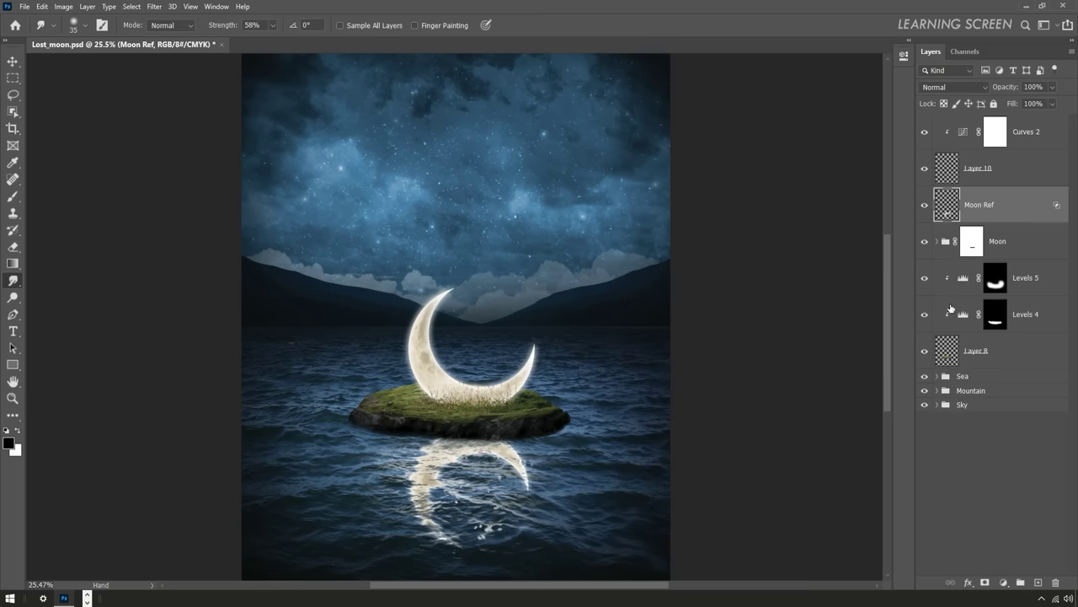
- Set Moon Ref's blend mode to Lighten after trying Screen
click(952, 87)
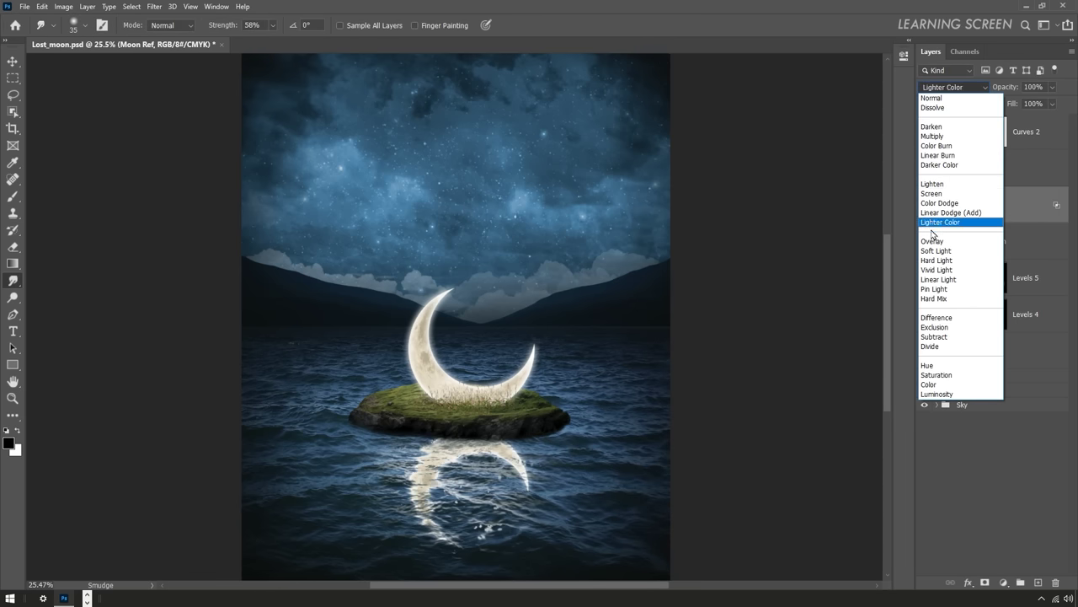
click(932, 194)
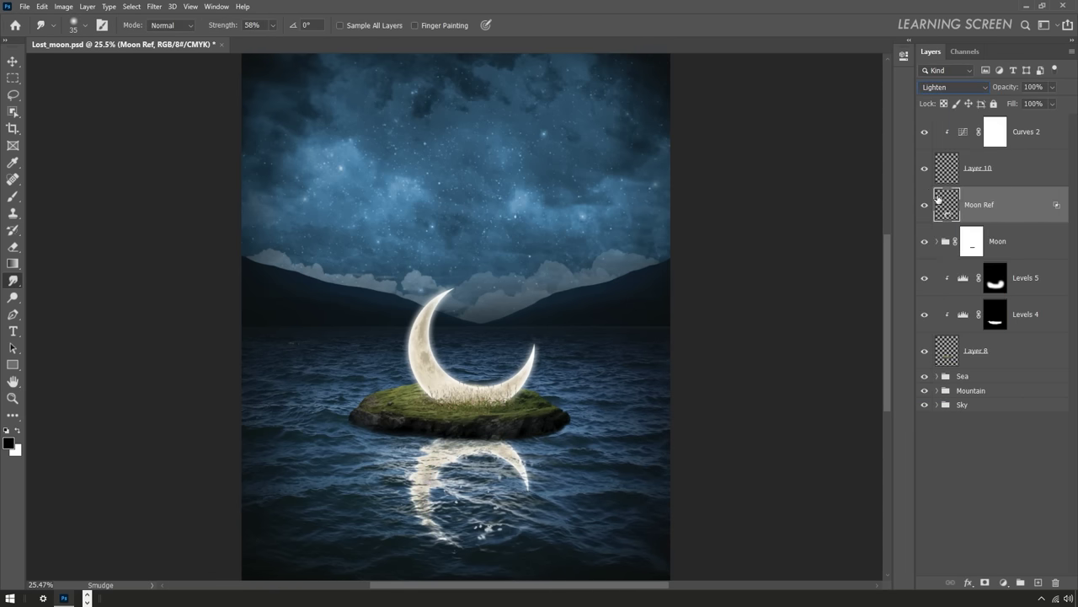
click(952, 87)
click(933, 187)
- Add a layer mask to Moon Ref and brush out the reflection's top below the island
click(985, 583)
click(14, 199)
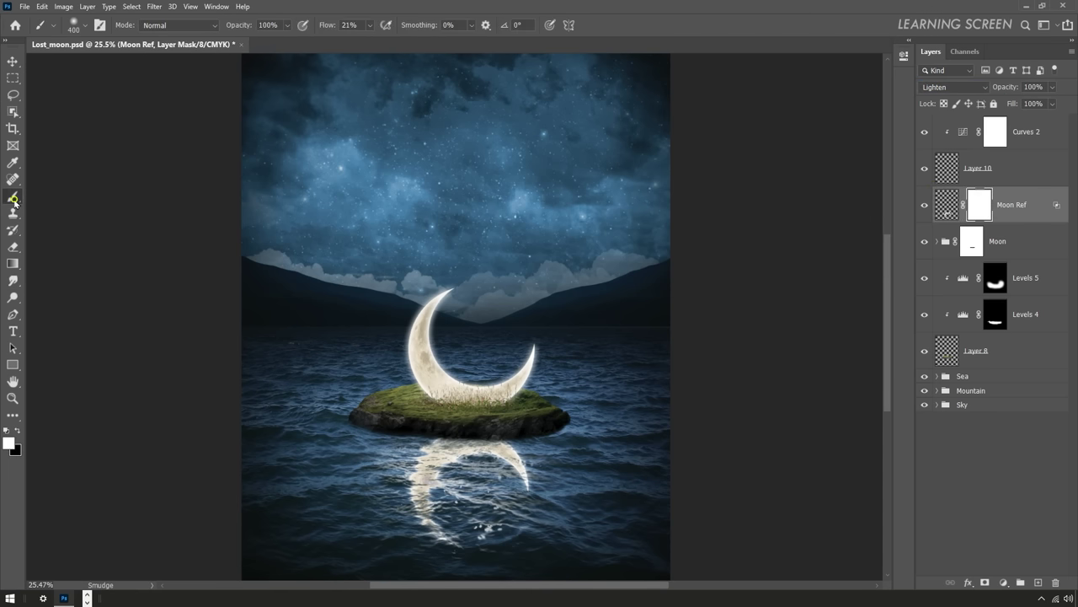
mouse_move(478, 448)
mouse_down()
mouse_move(472, 430)
mouse_move(446, 462)
mouse_up()
key(bracketright)
key(bracketright)
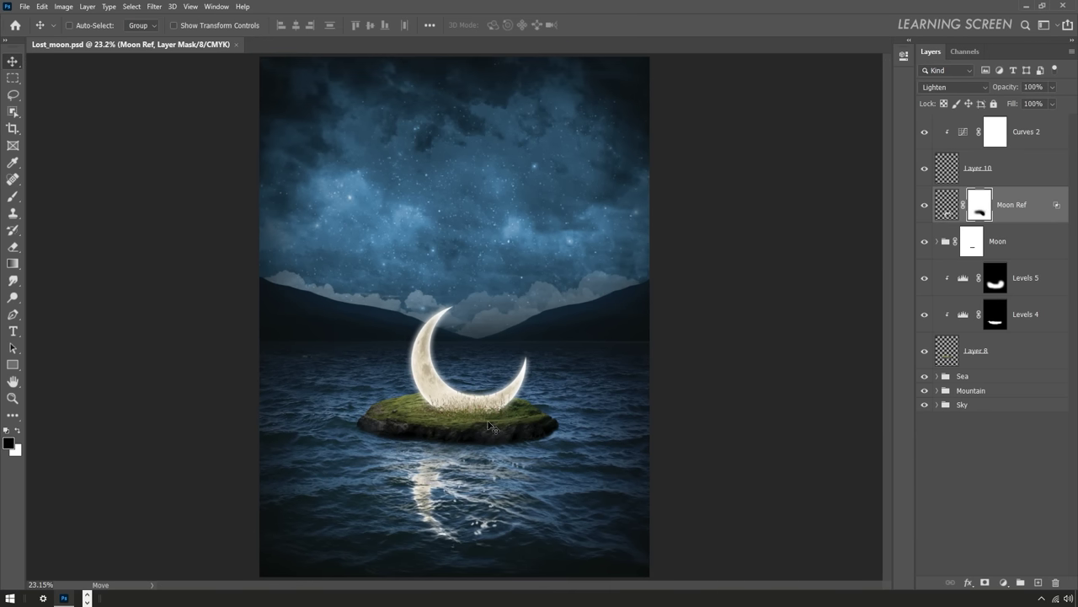
click(977, 350)
- Create a new layer above Sea and paint soft black shadow around the island's base
ctrl+click(1038, 582)
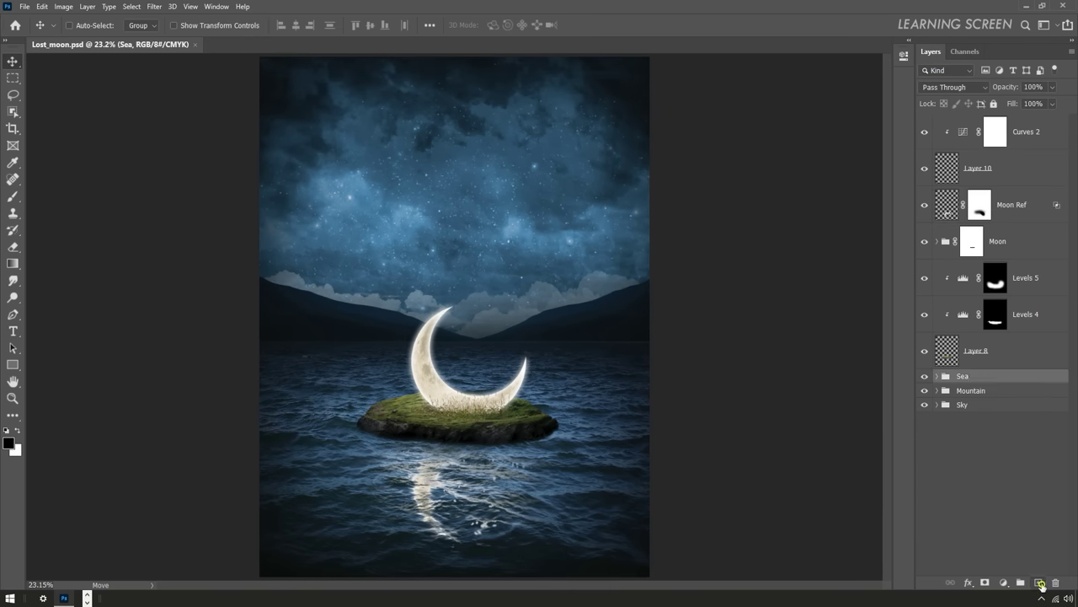
scroll(368, 425, up, 5)
click(12, 196)
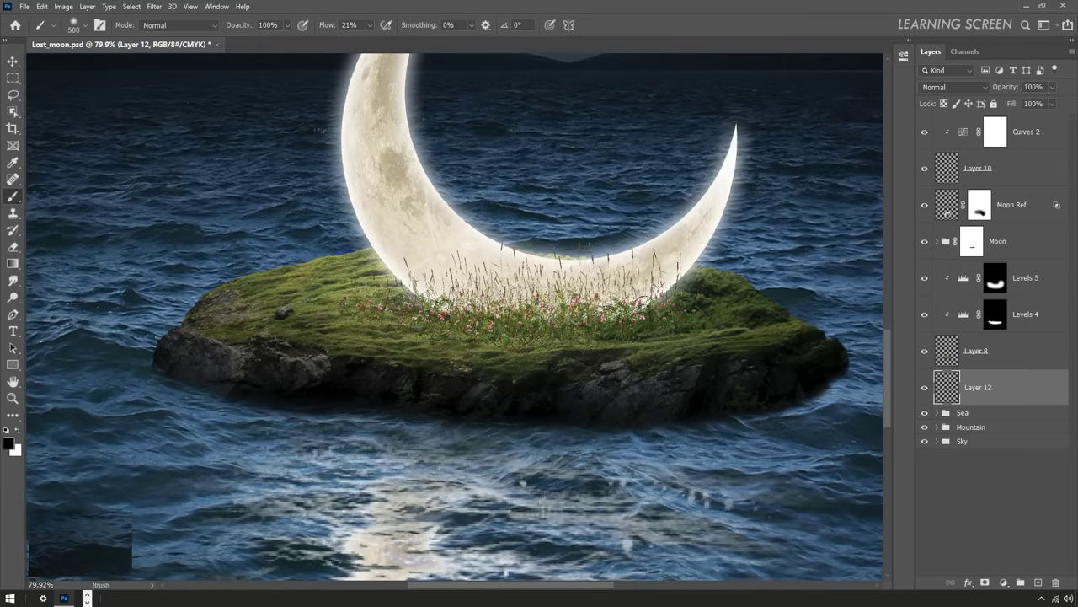
drag(253, 421, 623, 455)
drag(581, 422, 843, 396)
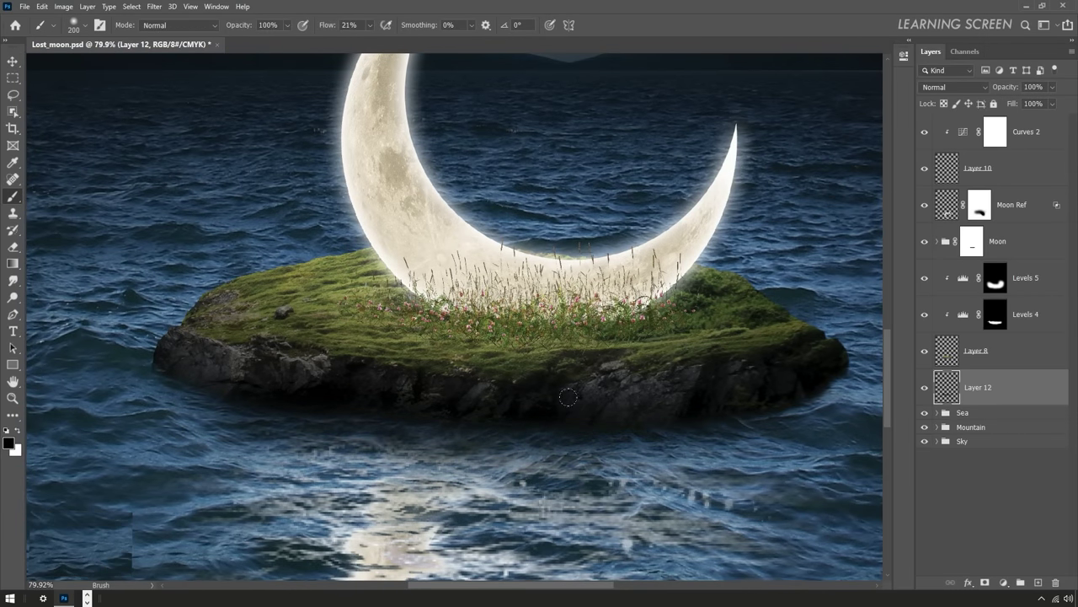
mouse_move(783, 413)
mouse_down()
mouse_move(860, 387)
mouse_move(775, 413)
mouse_up()
key(bracketleft)
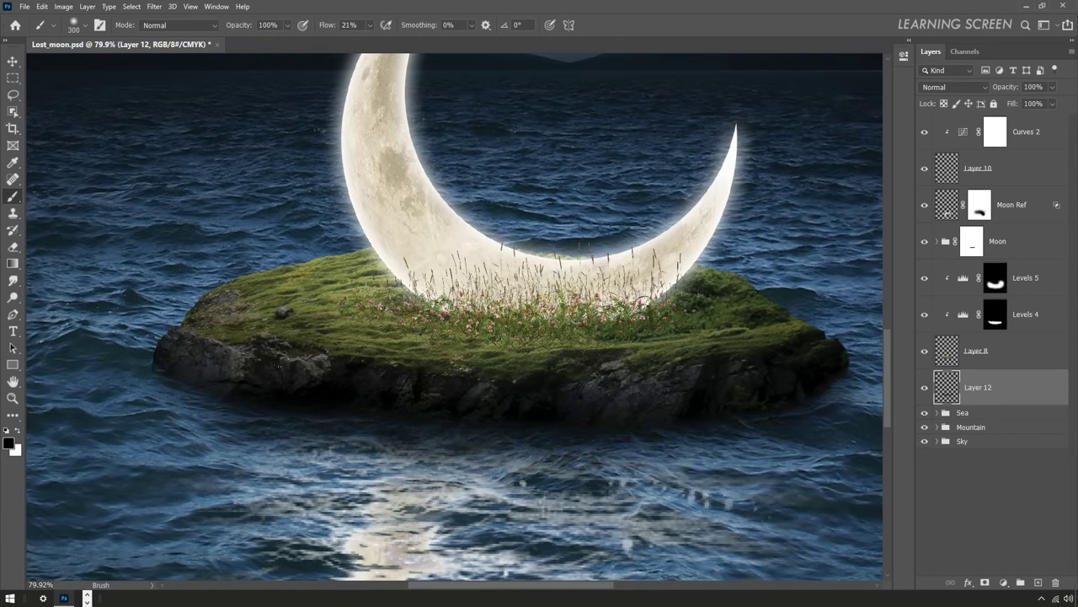
key(ctrl+0)
- Set the shadow Layer 12 to Color Burn blend mode
click(956, 87)
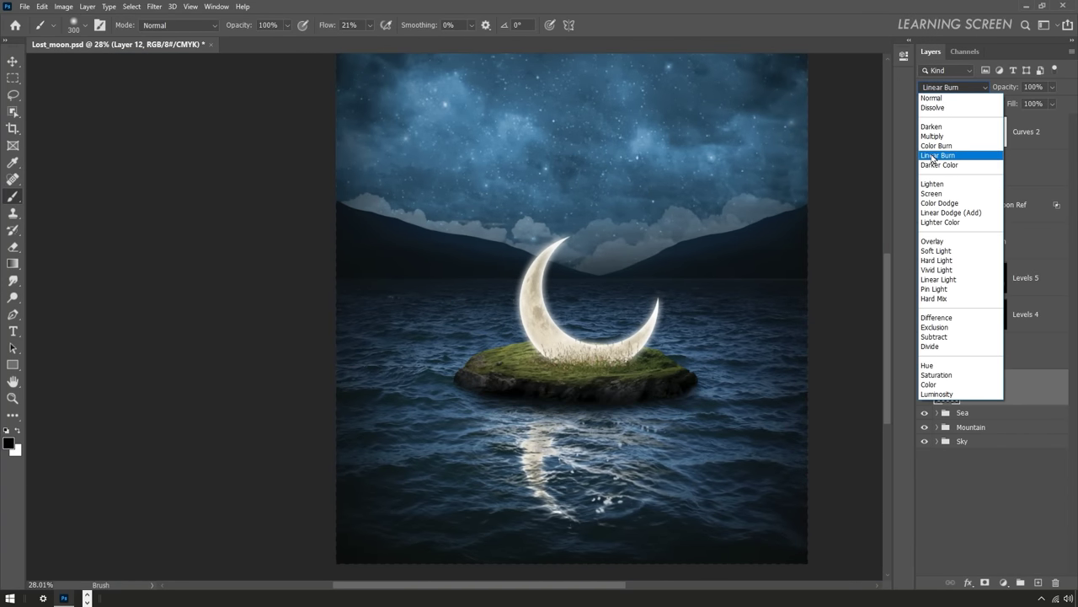
click(935, 146)
scroll(664, 387, up, 5)
key(bracketleft)
key(bracketleft)
key(bracketleft)
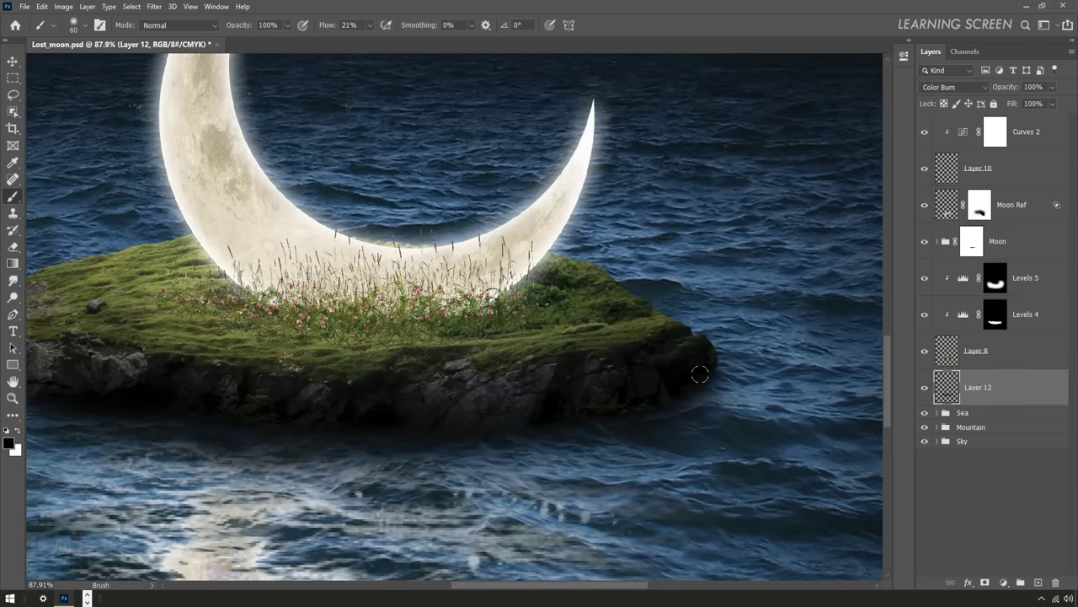
key(bracketright)
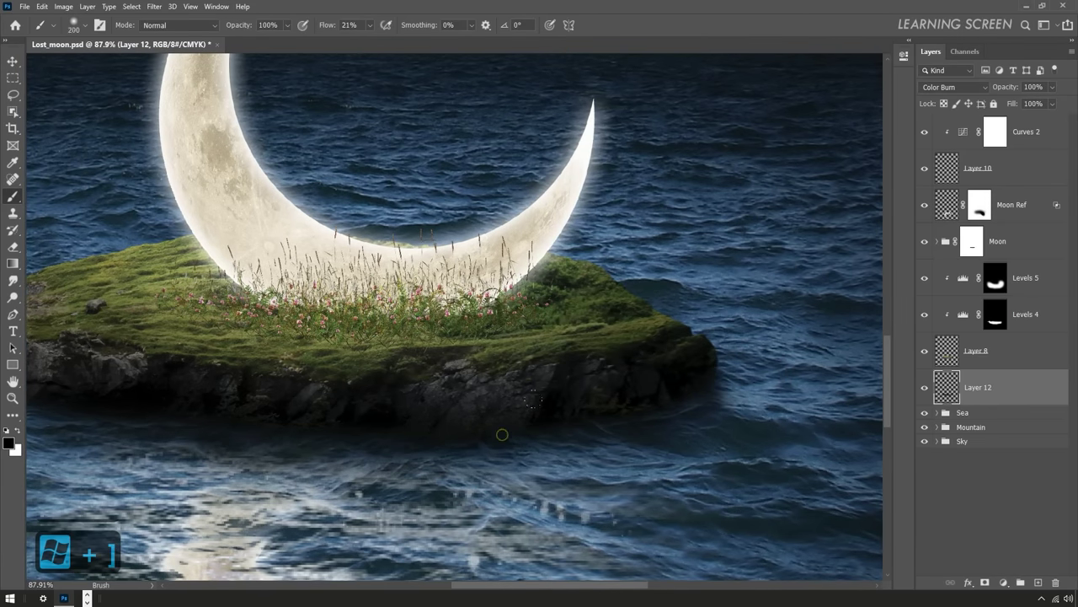
key(ctrl+0)
scroll(267, 397, up, 5)
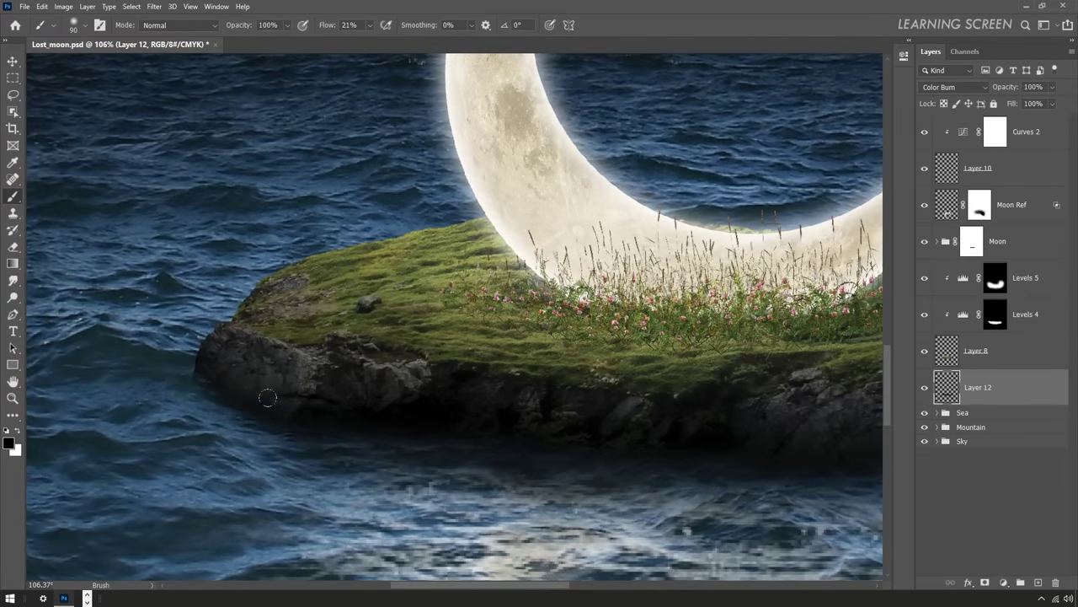
scroll(313, 440, down, 4)
key(bracketright)
key(bracketright)
key(bracketright)
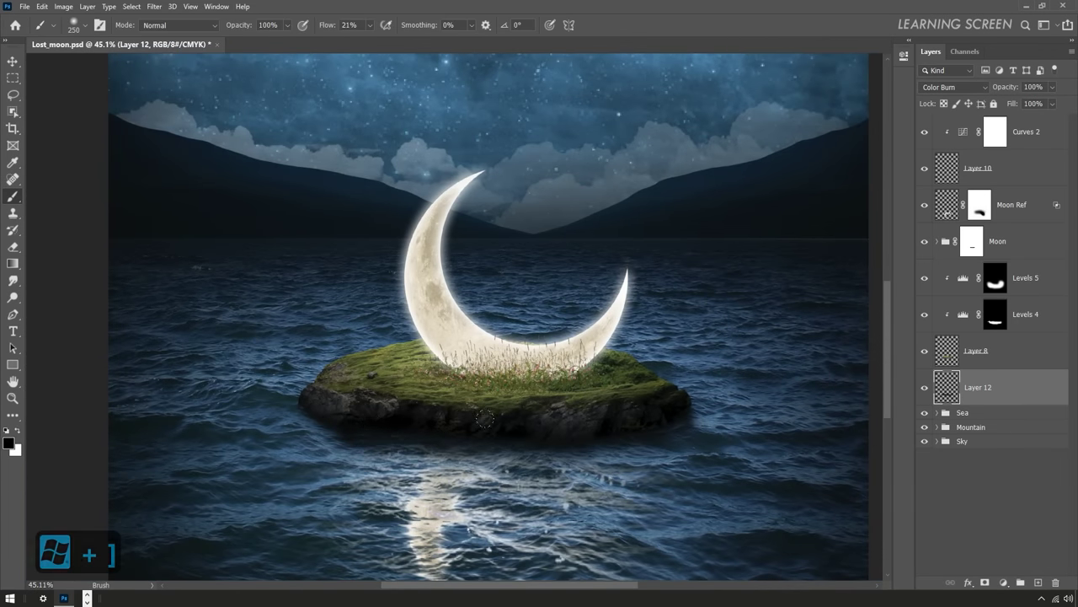
key(ctrl+0)
- Open Boat.png, bring it into Lost_moon.psd, and move Layer 13 to the top
key(v)
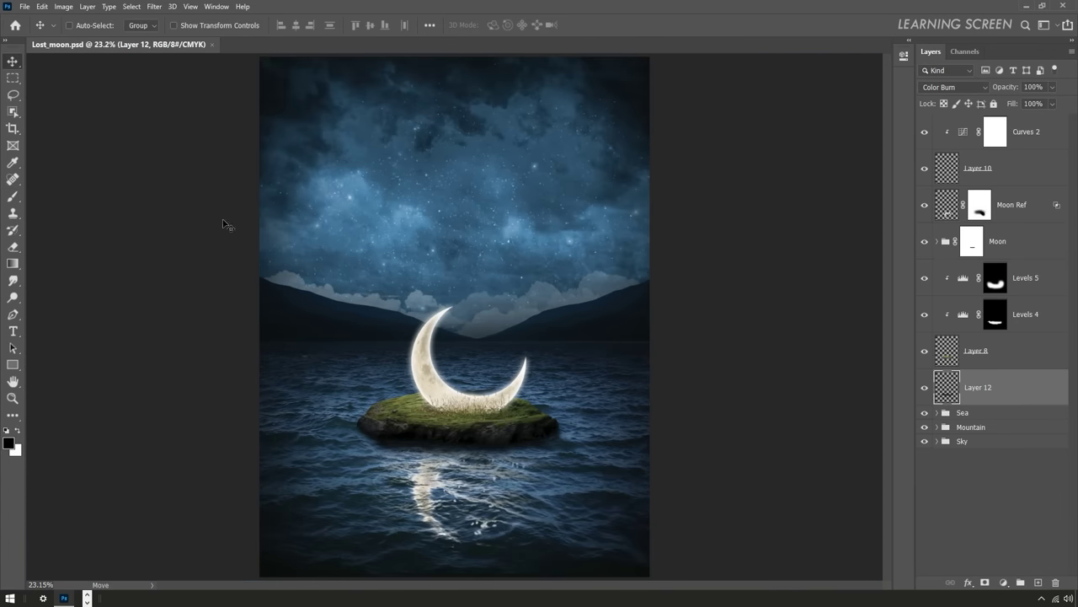
click(25, 6)
click(42, 30)
double_click(133, 100)
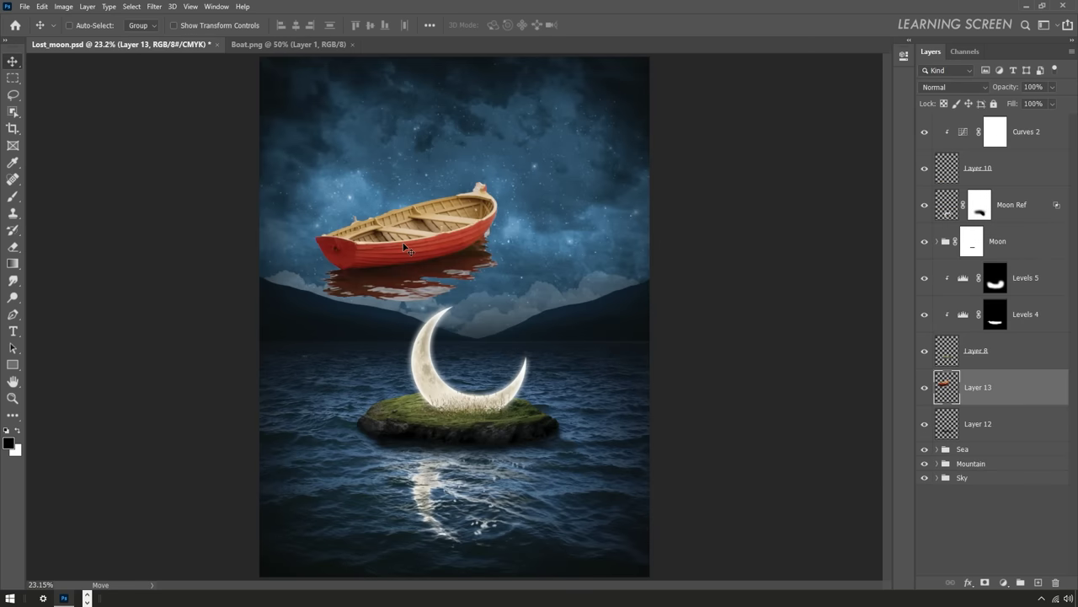
drag(138, 50, 548, 464)
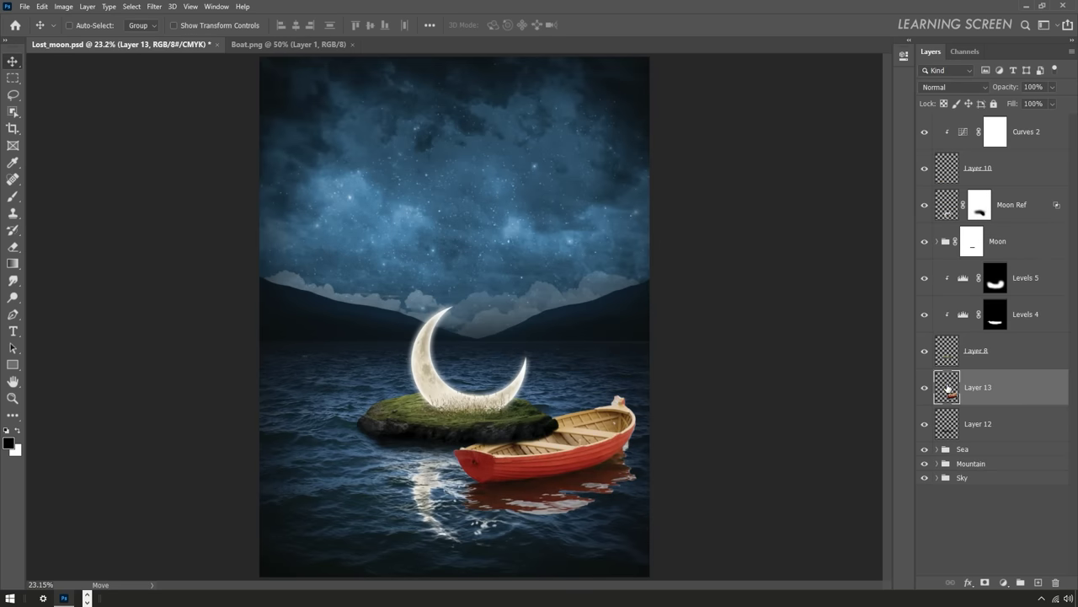
drag(949, 389, 949, 118)
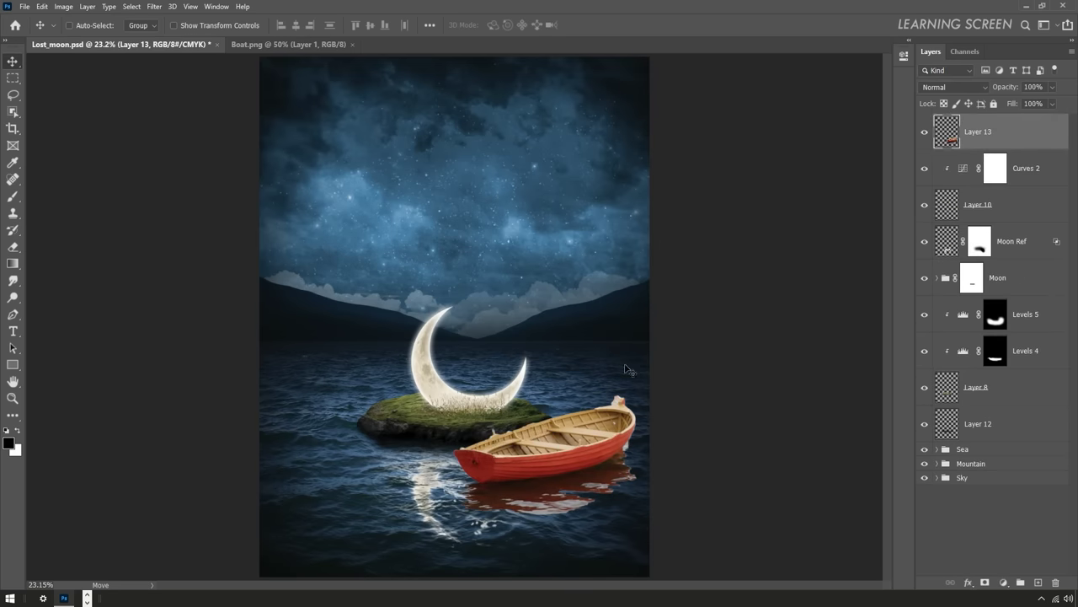
mouse_move(566, 408)
mouse_down()
mouse_move(389, 337)
mouse_move(432, 143)
mouse_up()
- Group the island layers (Levels 5 to Layer 12) as Land and the moon layers as Moon
click(984, 426)
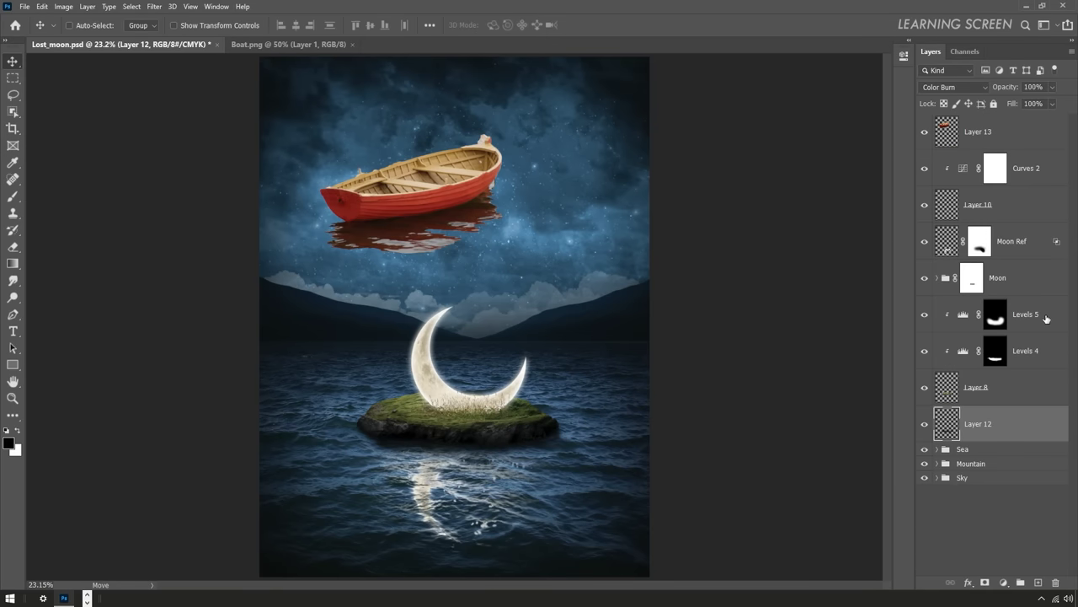
shift+click(1046, 318)
right_click(1046, 317)
click(908, 197)
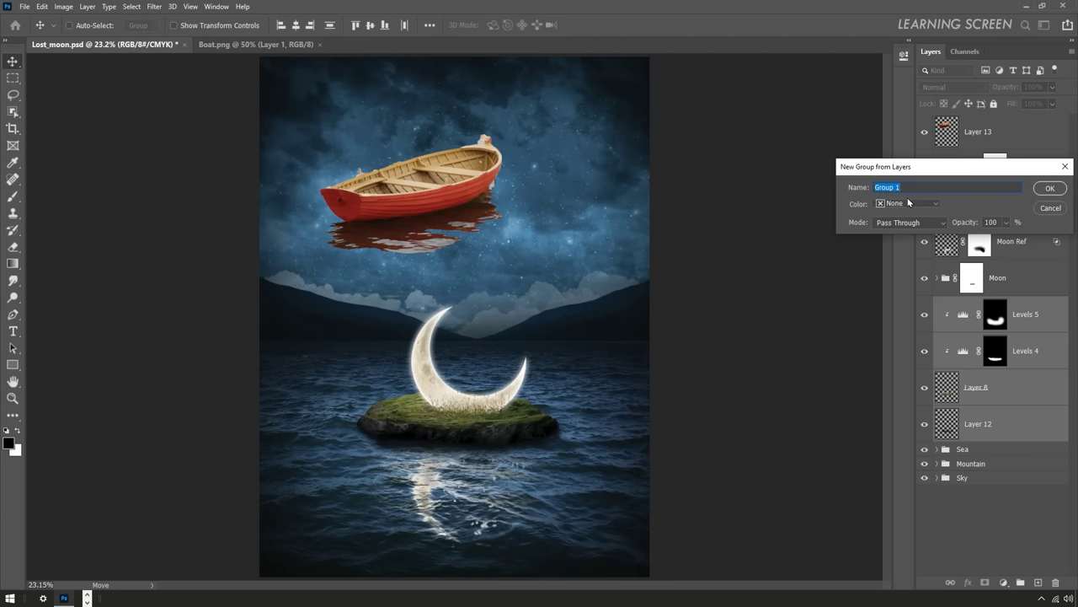
text(Land)
key(Return)
click(1019, 281)
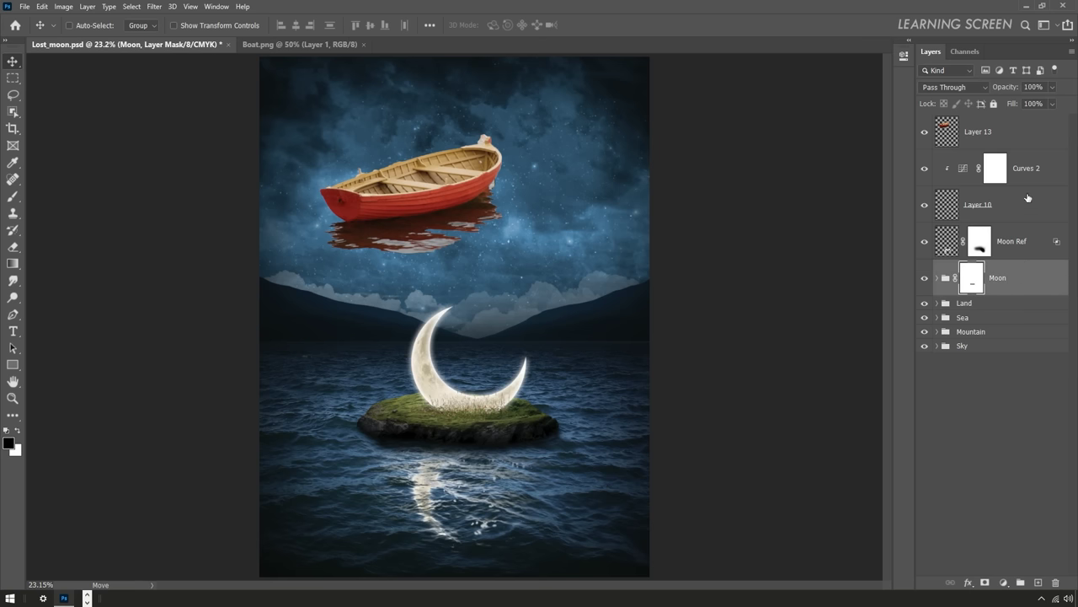
right_click(1051, 171)
click(952, 183)
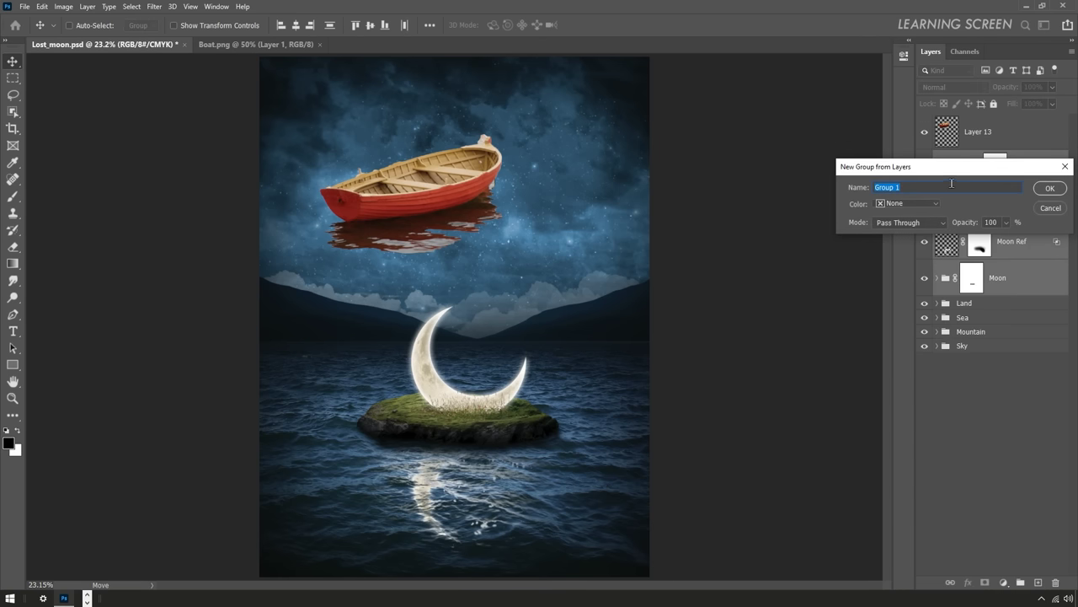
key(Return)
- Scale the Layer 13 boat to about 82% and set it on the water beside the island
click(978, 132)
key(ctrl+t)
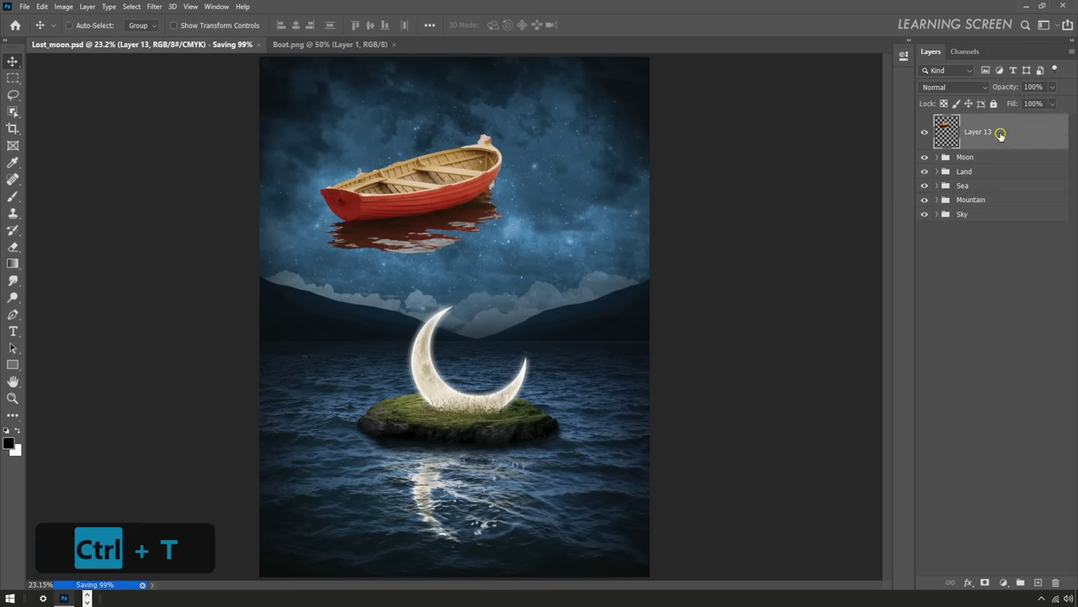
mouse_move(501, 135)
mouse_down()
mouse_move(565, 234)
mouse_move(636, 411)
mouse_move(608, 415)
mouse_up()
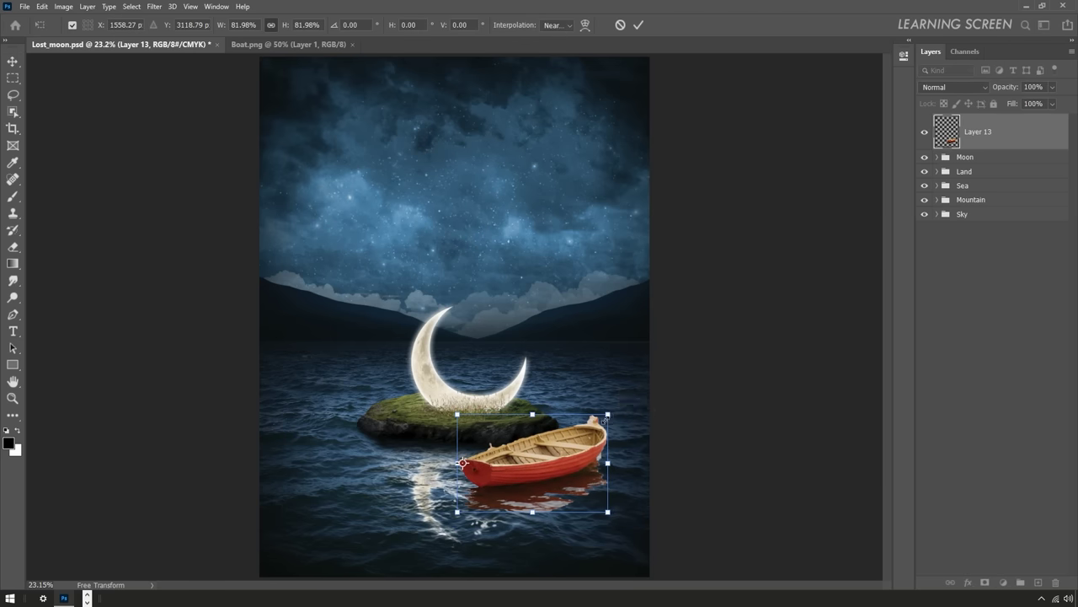
key(Return)
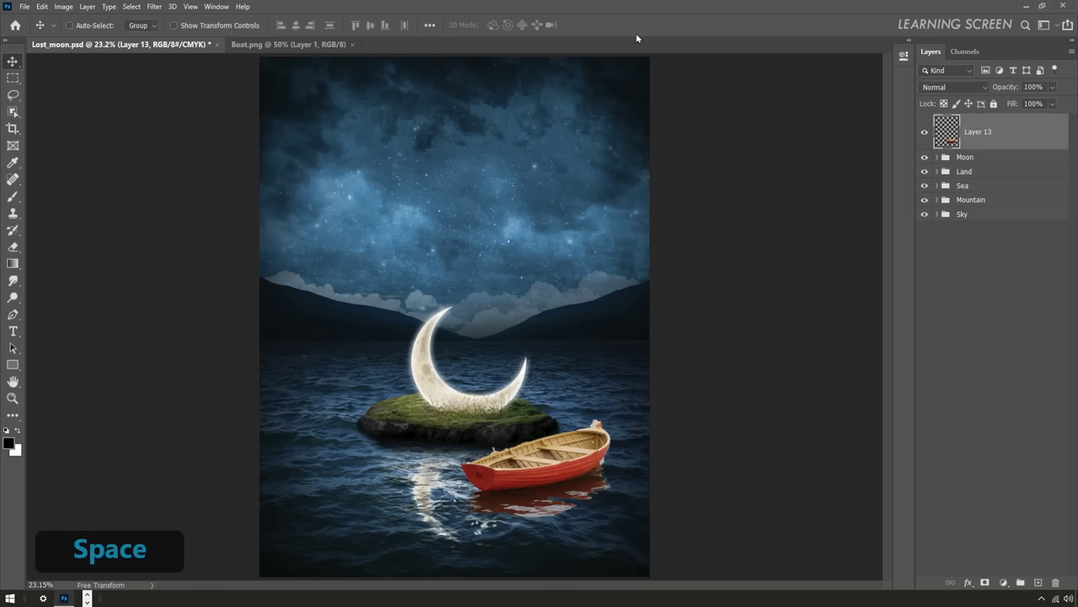
ctrl+click(573, 441)
ctrl+click(262, 547)
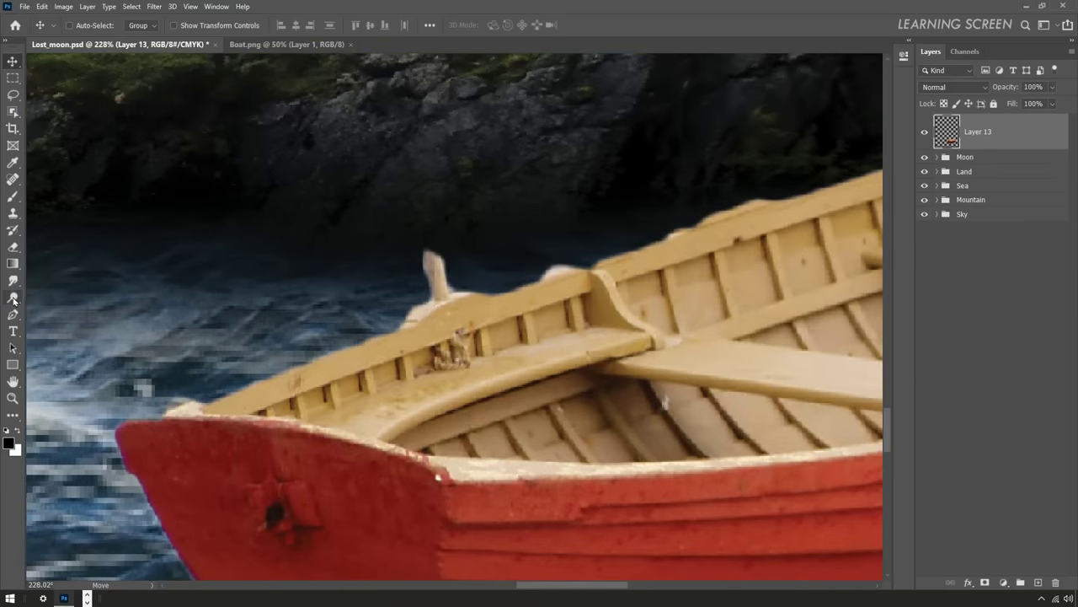
- Erase the white foam at the bow and the seagull perched on the boat rim
click(13, 246)
scroll(193, 381, up, 2)
key(bracketright)
drag(147, 438, 157, 427)
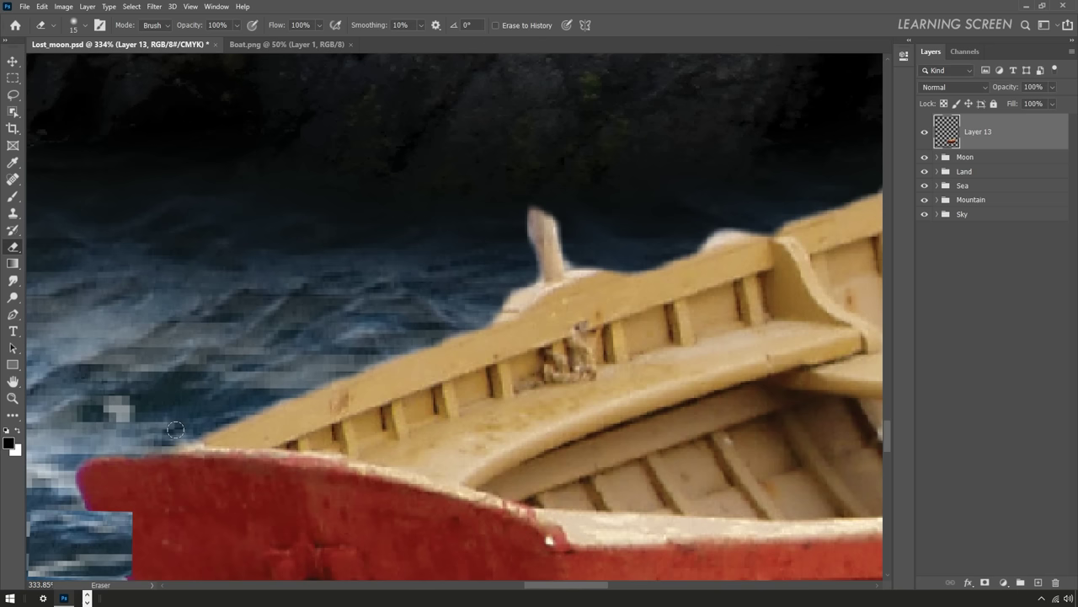
key(bracketleft)
right_click(473, 305)
key(space)
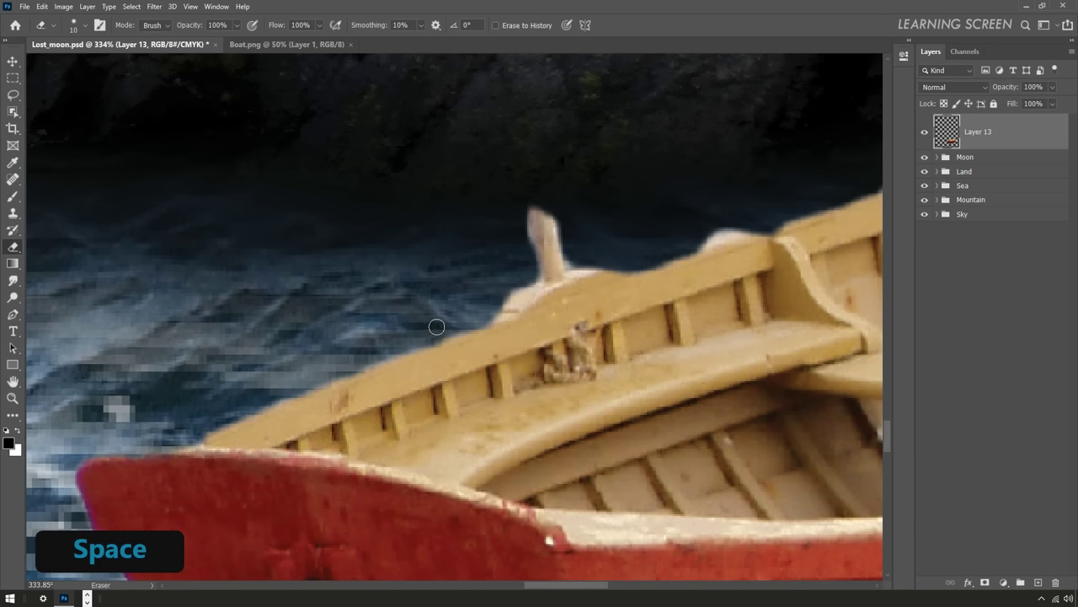
drag(436, 327, 246, 420)
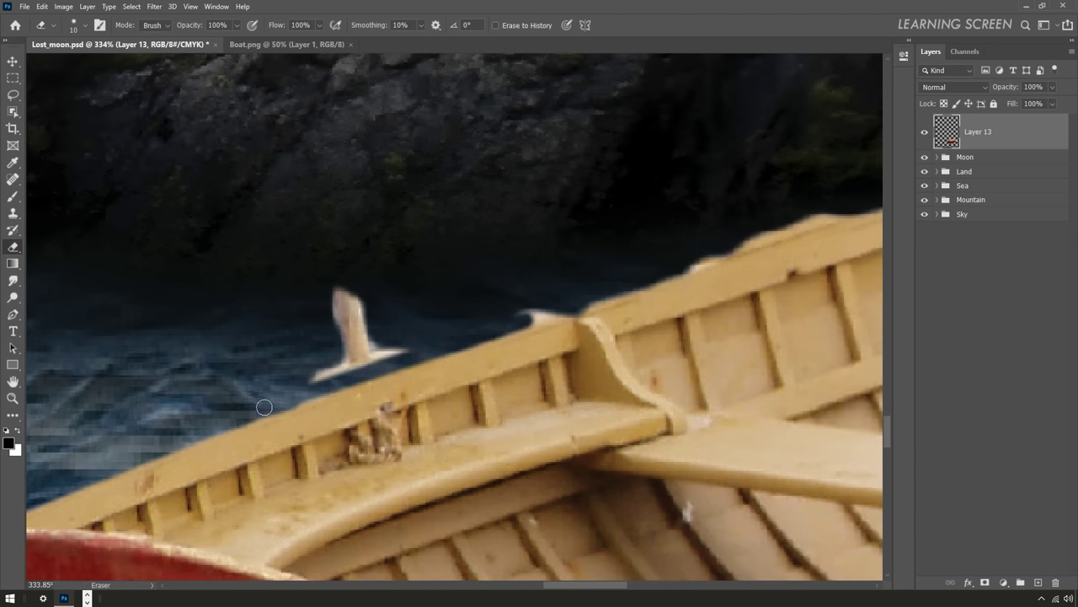
mouse_move(312, 378)
mouse_down()
mouse_move(395, 347)
mouse_move(335, 337)
mouse_move(363, 325)
mouse_up()
mouse_move(526, 326)
mouse_down()
mouse_move(341, 372)
mouse_move(550, 288)
mouse_up()
drag(361, 357, 299, 353)
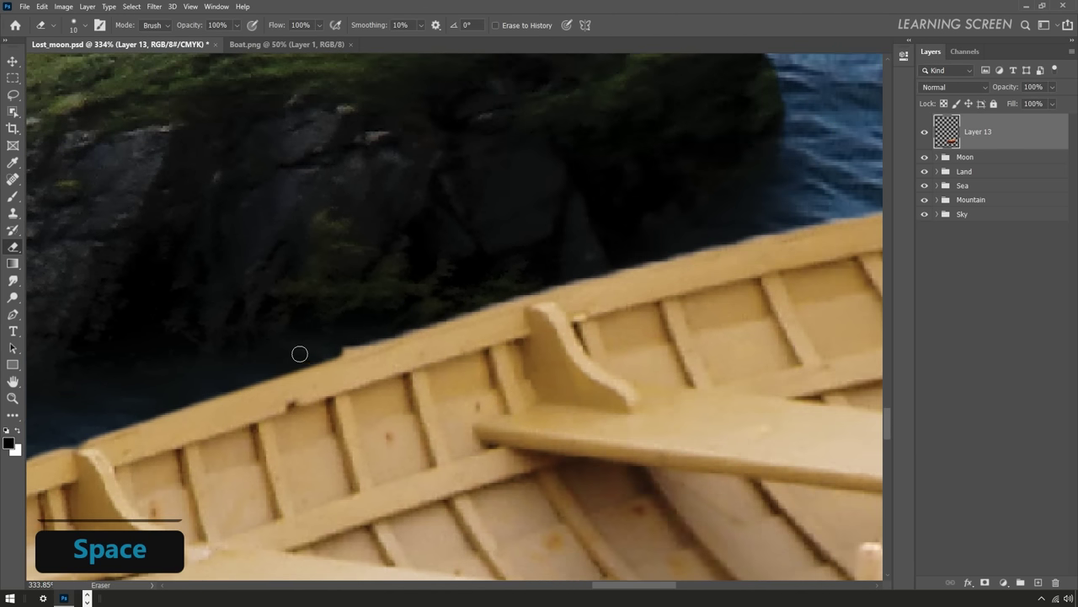
- Erase the remaining white bits along the rim and beside the bow post
drag(685, 246, 278, 308)
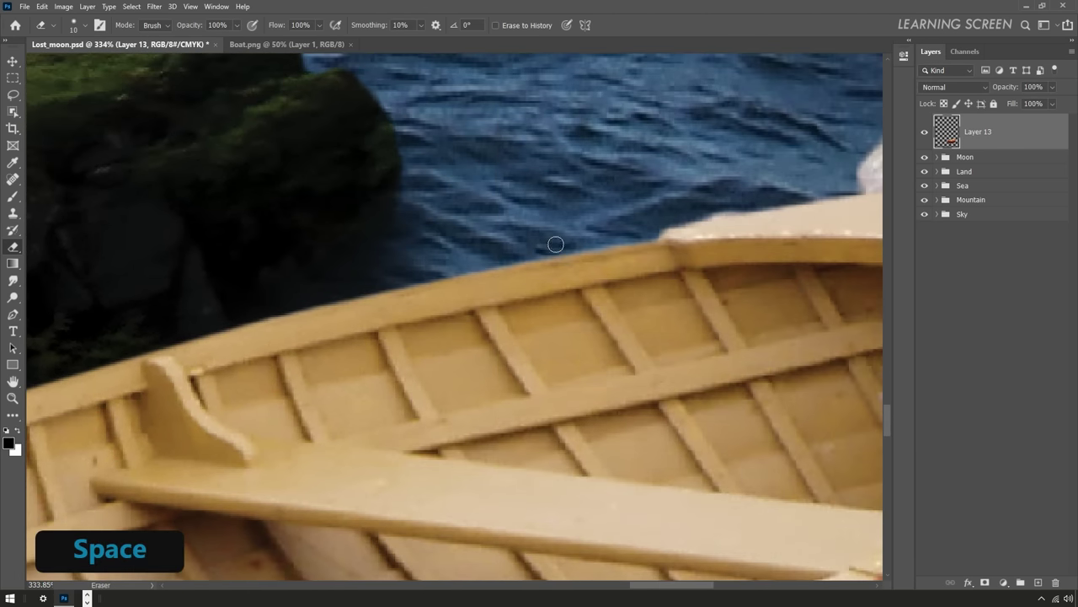
drag(555, 245, 337, 245)
mouse_move(581, 194)
mouse_down()
mouse_move(633, 197)
mouse_move(304, 307)
mouse_up()
drag(388, 308, 278, 337)
drag(464, 312, 187, 329)
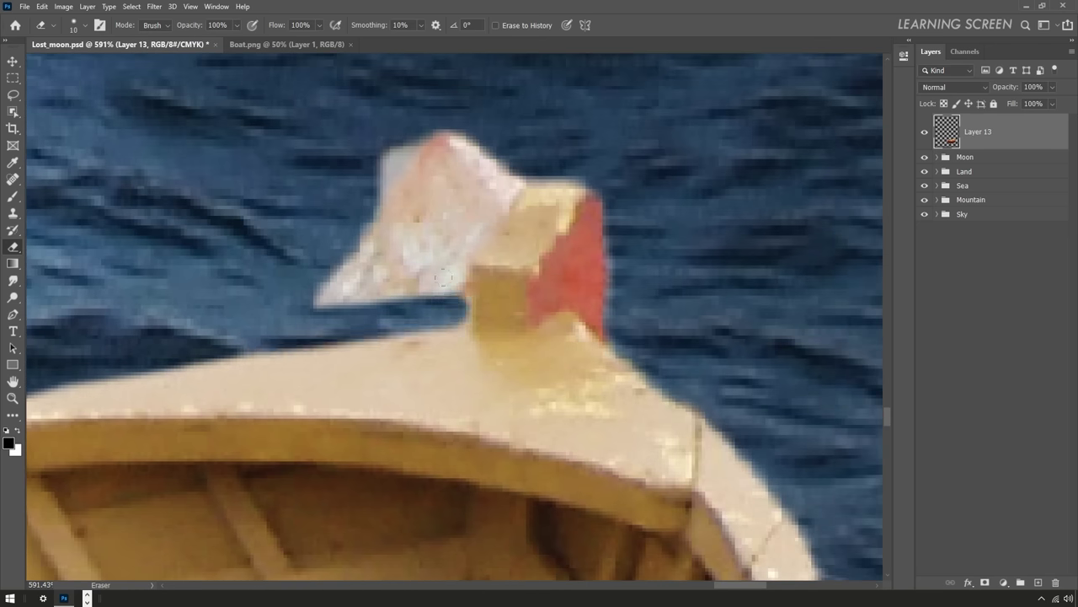
mouse_move(444, 276)
mouse_down()
mouse_move(514, 177)
mouse_move(446, 160)
mouse_move(396, 210)
mouse_move(379, 261)
mouse_move(354, 278)
mouse_move(422, 215)
mouse_up()
- Work along the bow side of the hull and its reflection with a slightly larger eraser
key(space)
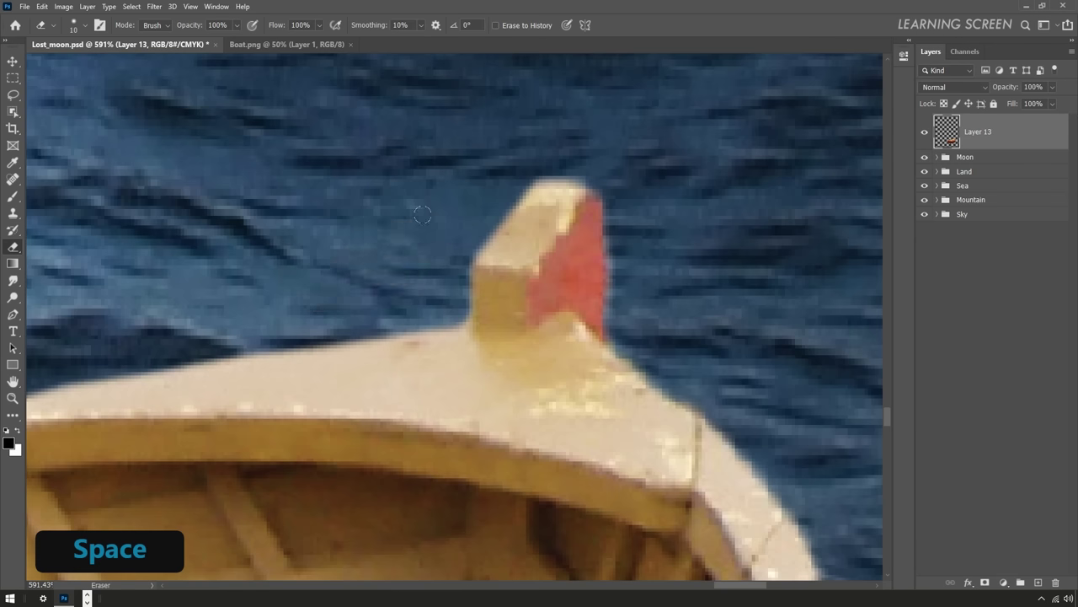
scroll(426, 217, down, 5)
scroll(425, 217, up, 4)
drag(404, 284, 300, 165)
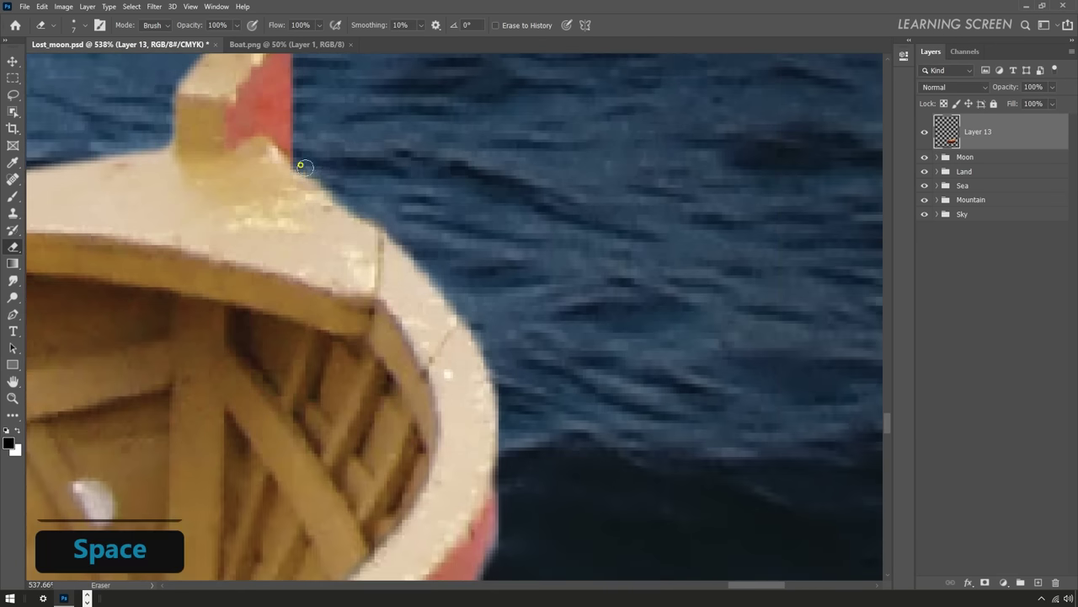
scroll(414, 248, down, 3)
drag(508, 366, 479, 284)
key(bracketright)
key(bracketright)
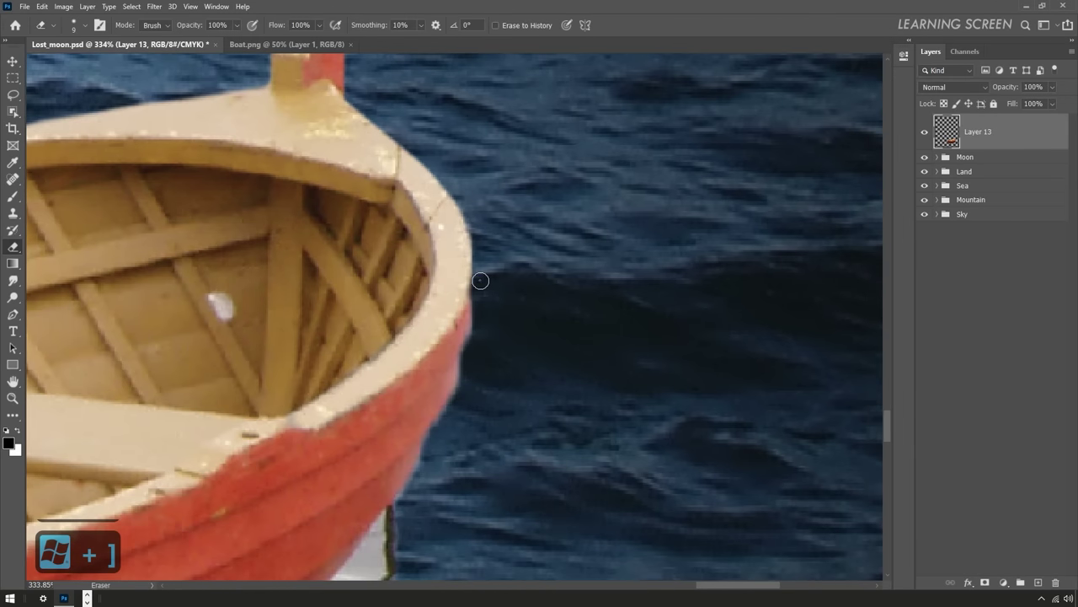
key(space)
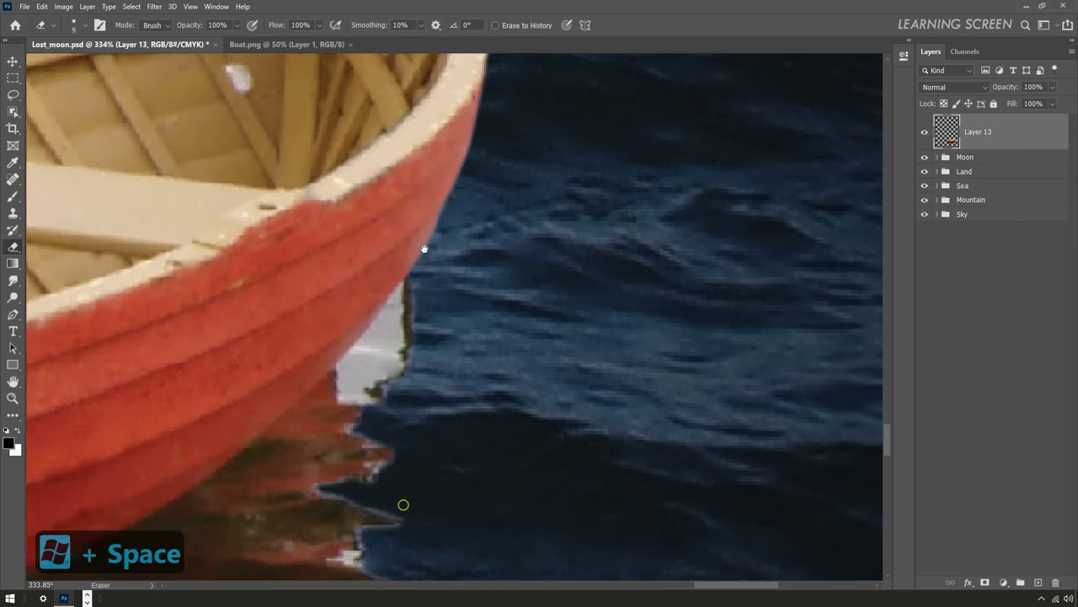
mouse_move(416, 489)
mouse_down()
mouse_move(449, 187)
mouse_move(371, 286)
mouse_move(421, 219)
mouse_move(369, 275)
mouse_up()
- Clean the hull edge with a bigger eraser and fit the whole composition in the window
key(bracketright)
key(bracketright)
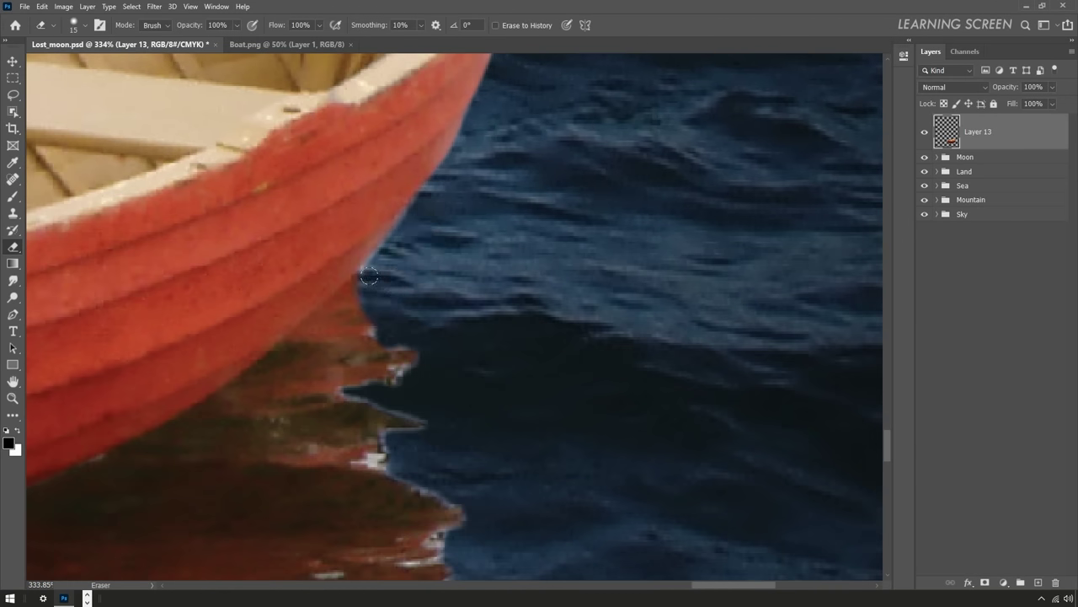
key(space)
scroll(413, 305, down, 5)
drag(413, 306, 493, 279)
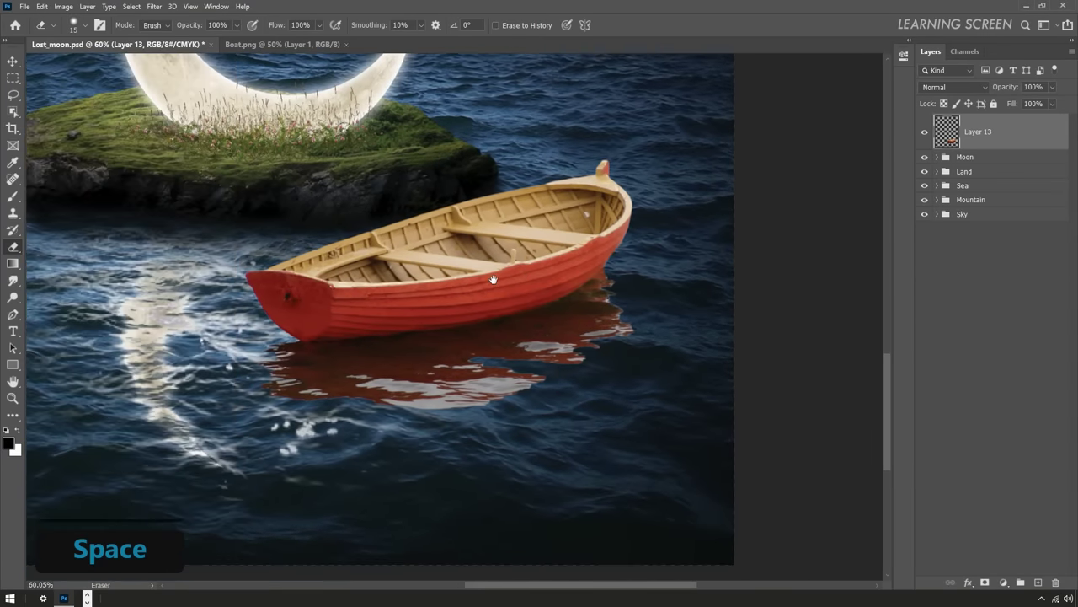
key(ctrl+0)
key(v)
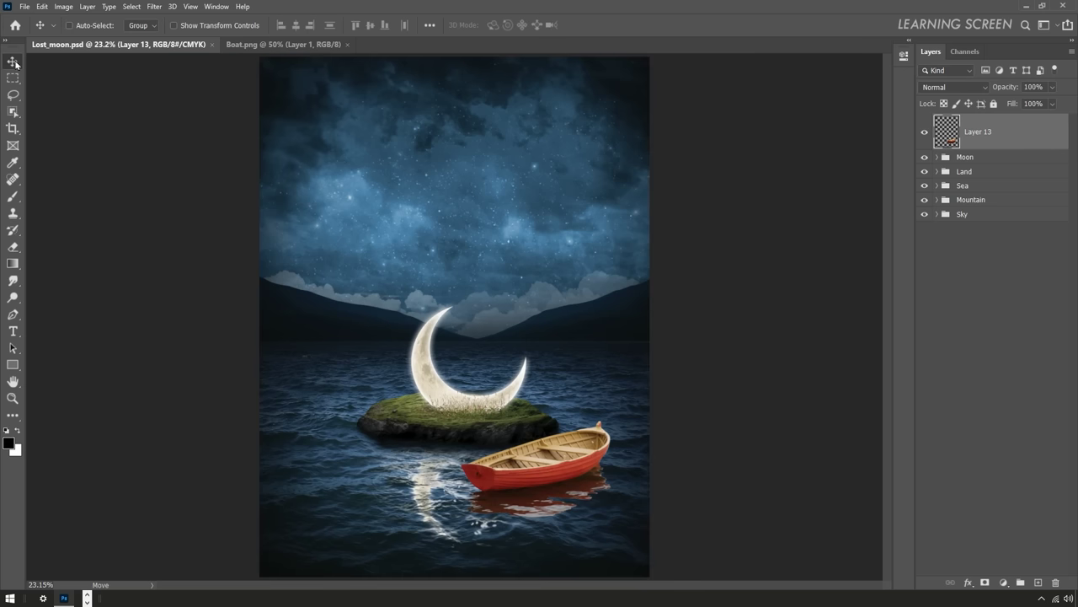
scroll(534, 469, up, 5)
- Trace a closed pen path around the boat's water reflection
scroll(534, 470, up, 3)
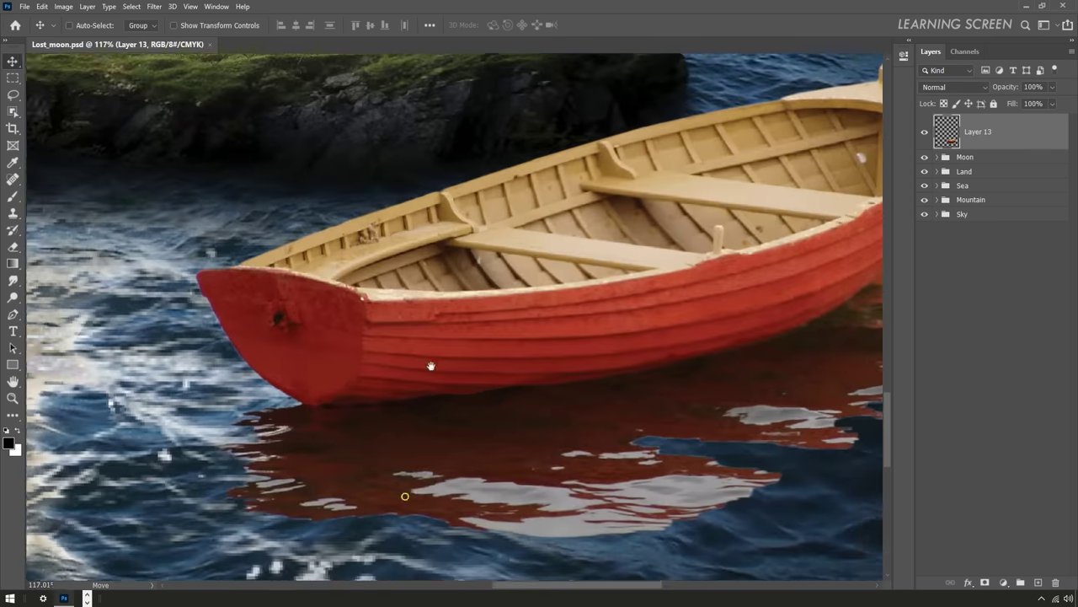
key(p)
click(209, 426)
scroll(274, 402, up, 3)
drag(534, 370, 643, 354)
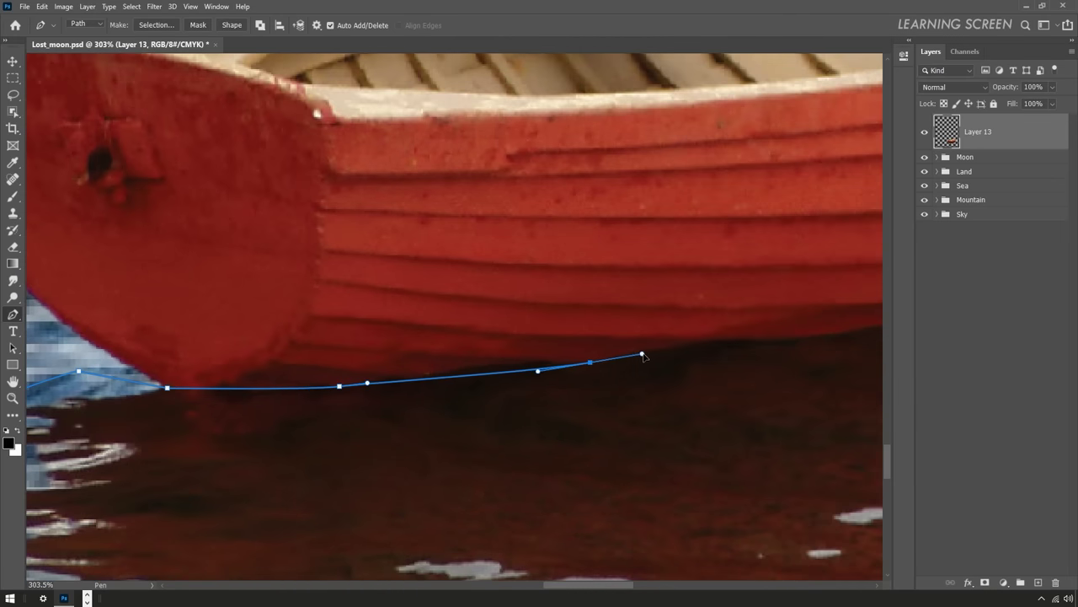
scroll(590, 354, right, 3)
scroll(590, 354, right, 3)
scroll(589, 337, right, 3)
drag(582, 313, 615, 288)
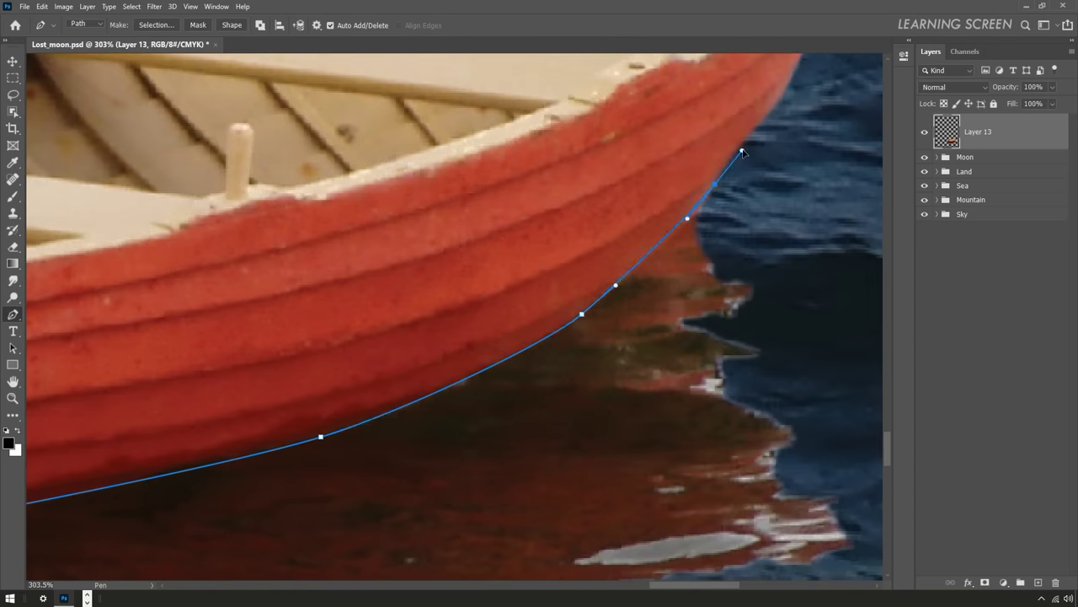
scroll(743, 152, down, 5)
drag(788, 310, 758, 354)
click(632, 432)
click(406, 427)
drag(340, 341, 345, 366)
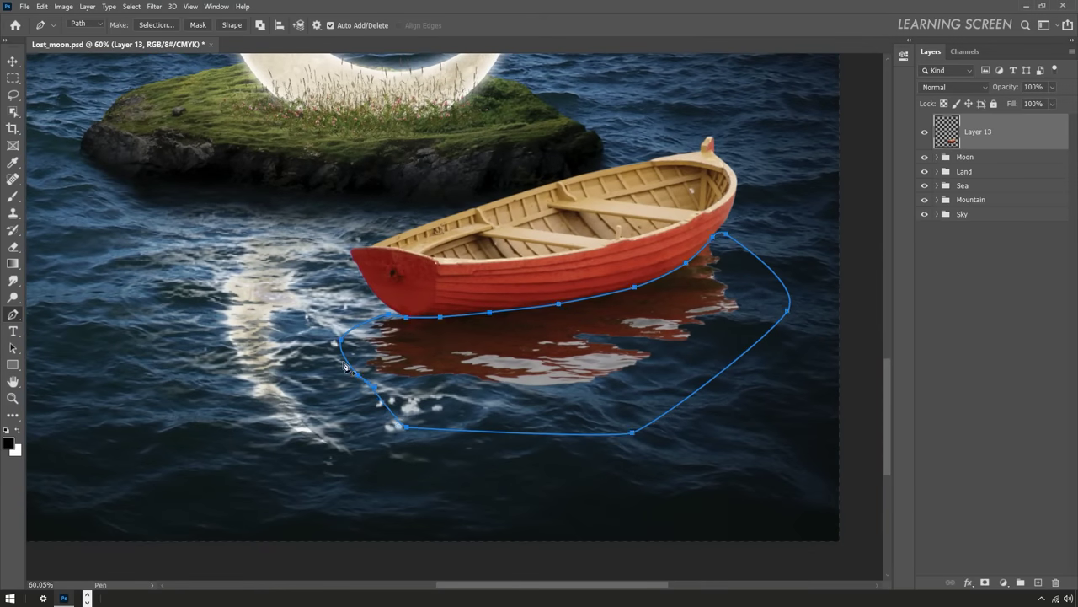
- Turn the path into a selection and copy the reflection to a new layer below the boat
right_click(411, 354)
click(447, 143)
key(Return)
key(ctrl+shift+alt+n)
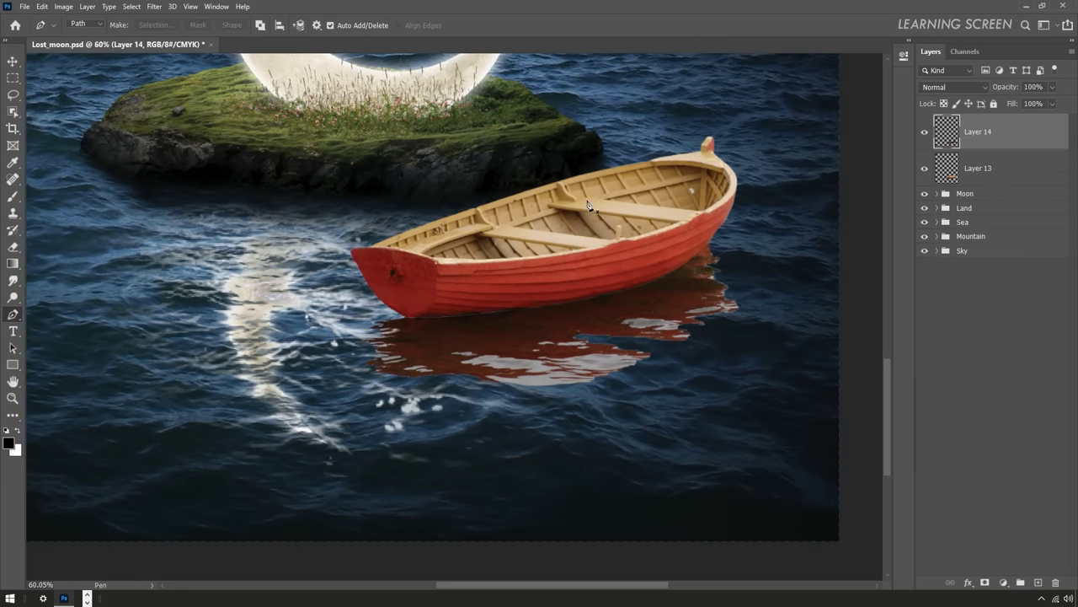
key(v)
drag(947, 133, 950, 182)
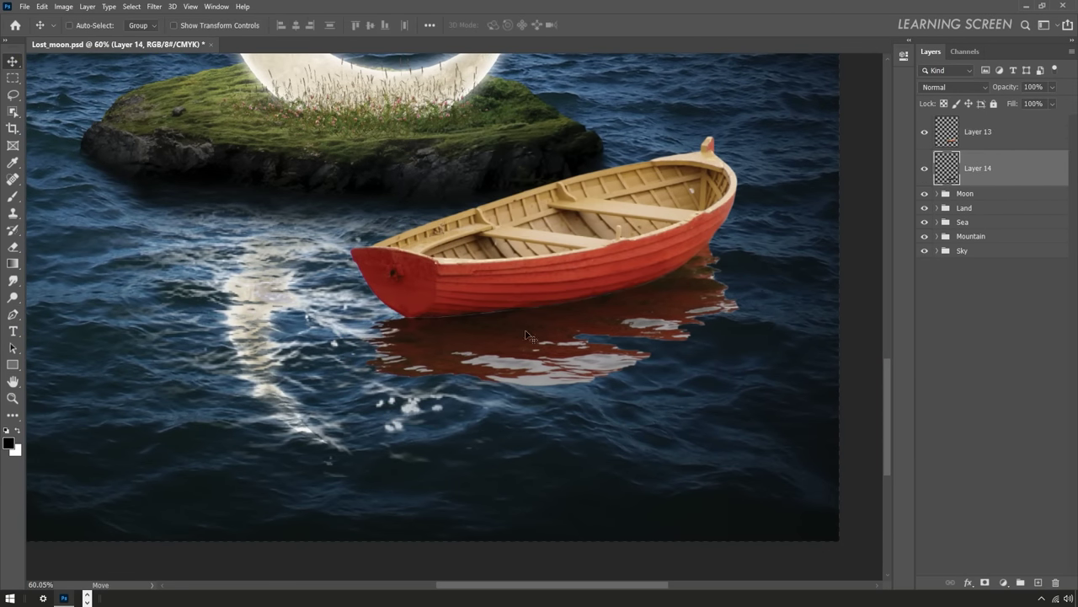
- Rename the boat layer to 'Boat' and begin renaming the reflection layer
scroll(525, 336, up, 5)
scroll(501, 324, down, 4)
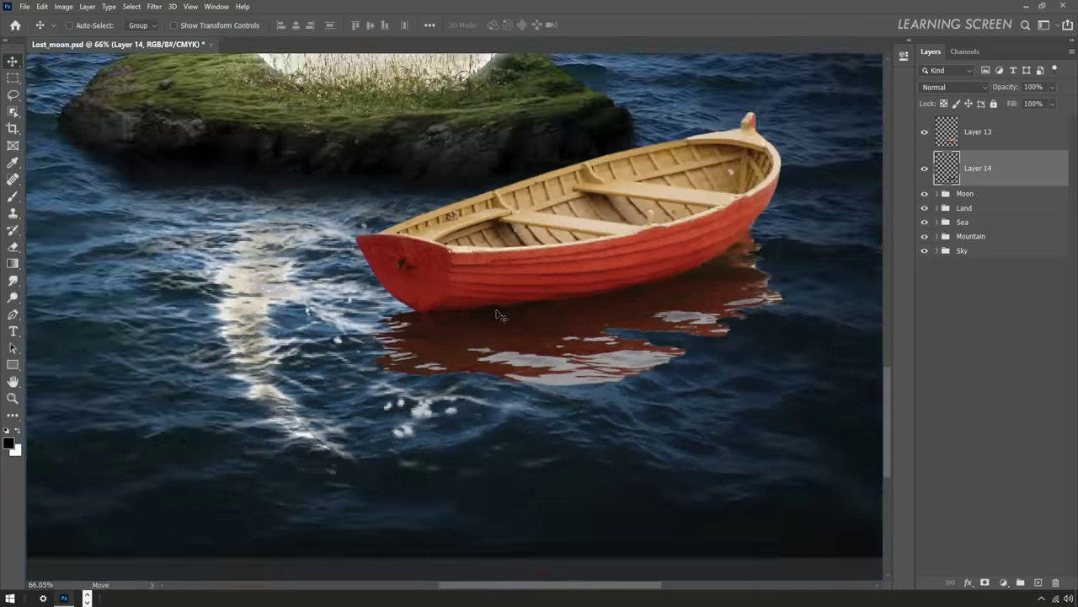
scroll(510, 329, down, 3)
scroll(511, 334, down, 2)
double_click(990, 134)
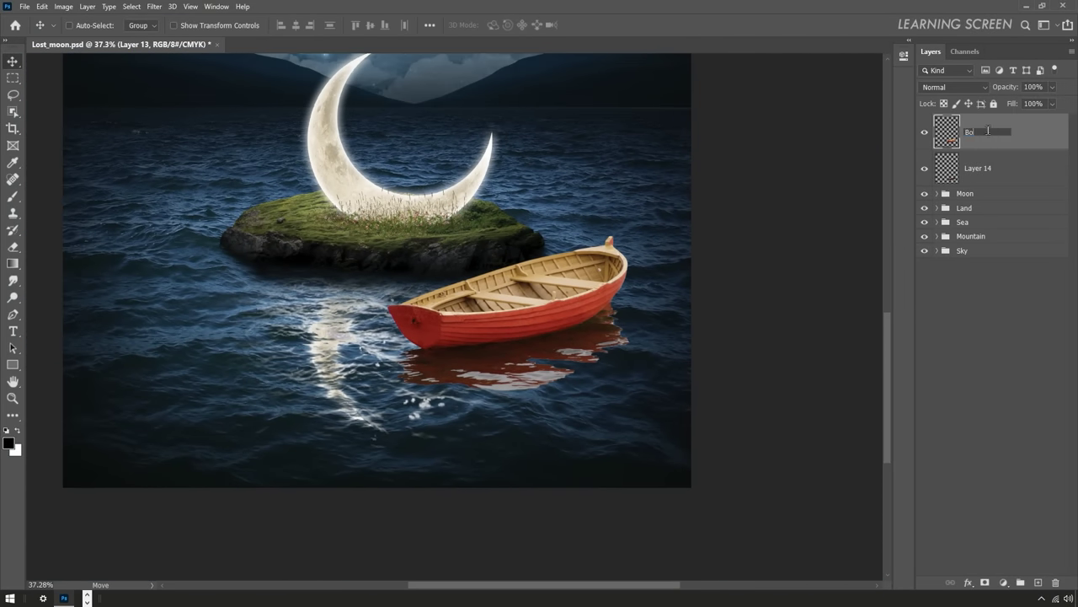
text(Boat)
key(Return)
double_click(977, 169)
- Name the reflection layer 'Shadow_boat', set it to Multiply, and add a layer mask
text(dow_boat)
key(Return)
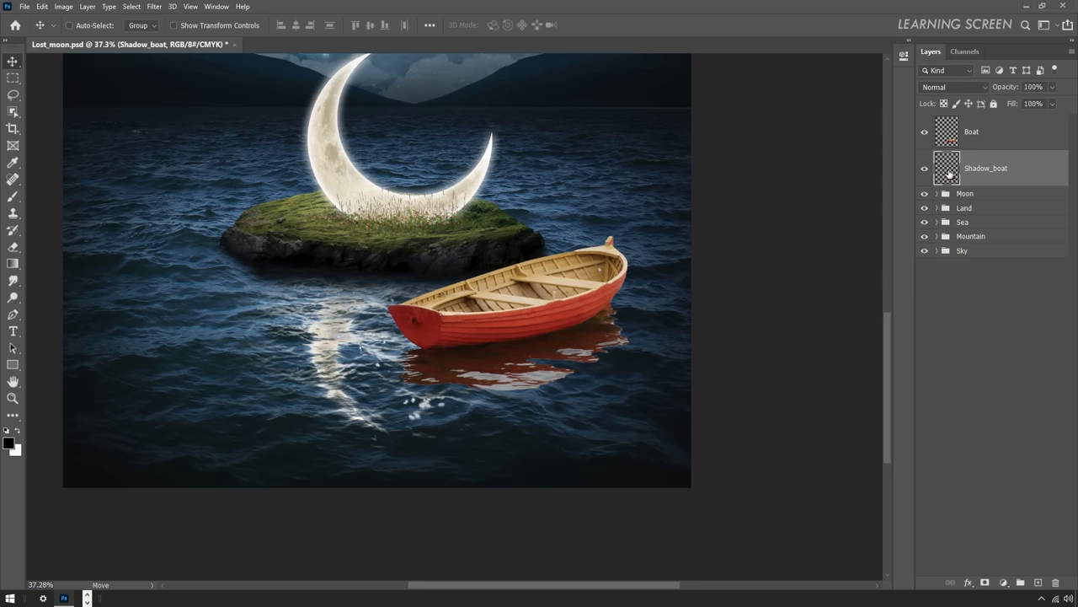
click(947, 88)
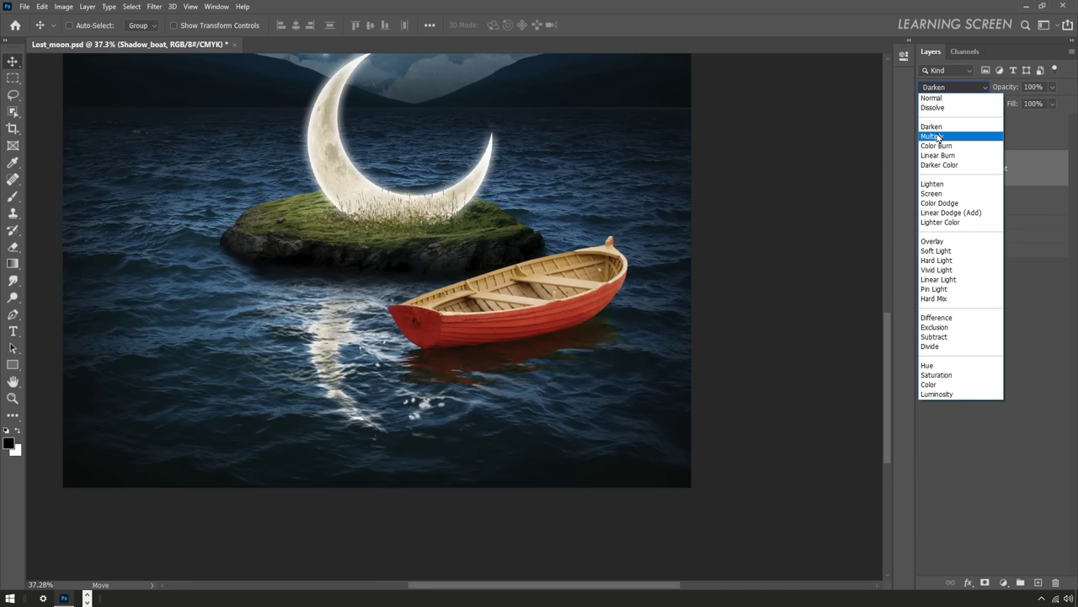
click(942, 138)
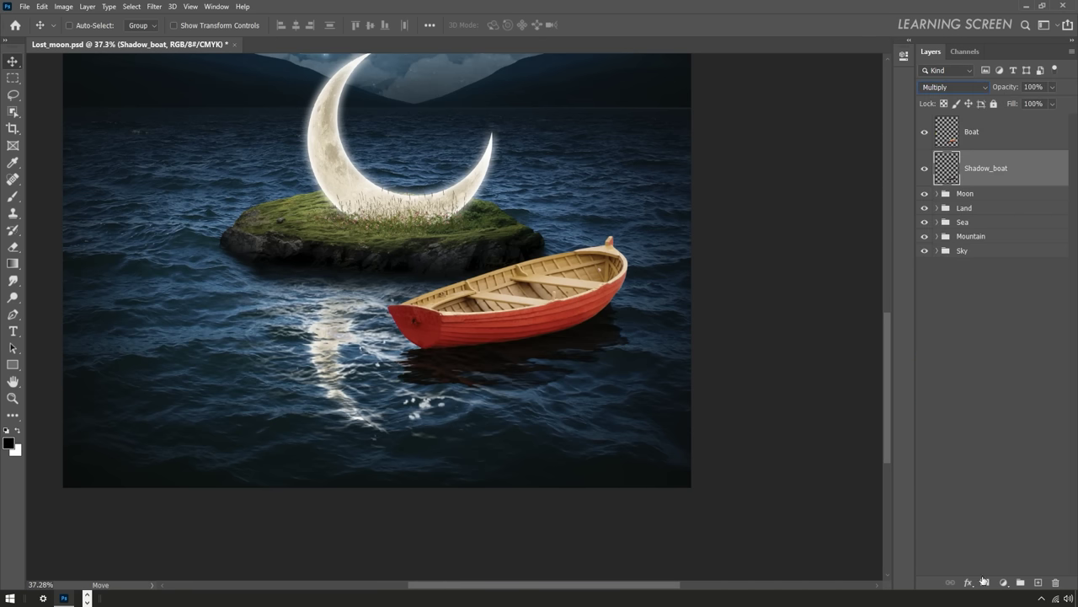
click(984, 582)
- Prepare a small, low-flow brush for painting on the Shadow_boat mask
scroll(437, 366, up, 5)
key(b)
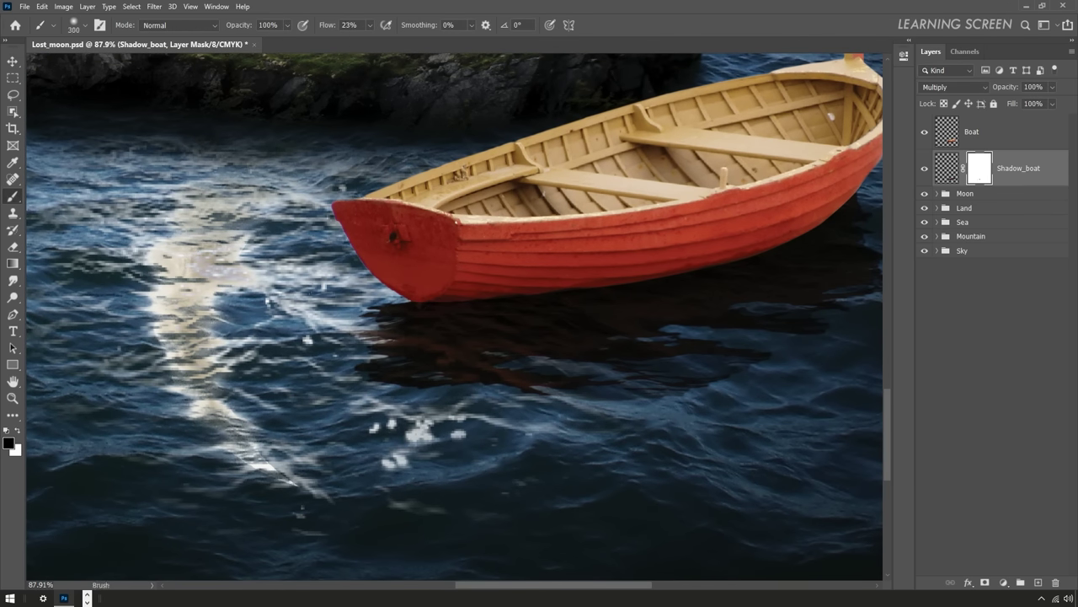
key(shift+1)
key(shift+3)
key(bracketleft)
key(bracketleft)
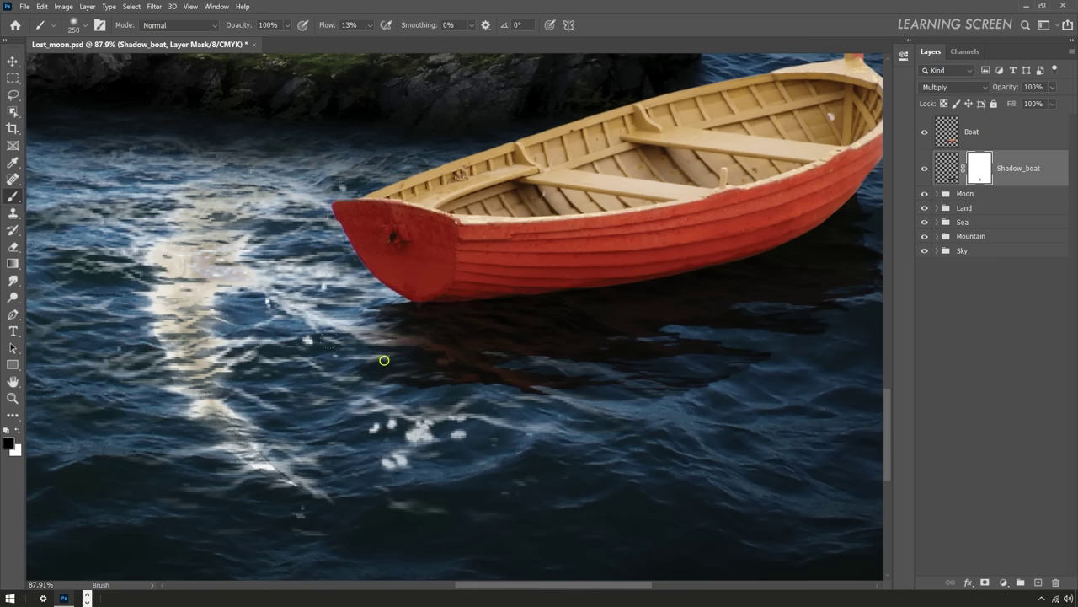
key(bracketleft)
key(bracketleft)
key(bracketleft)
scroll(440, 390, down, 2)
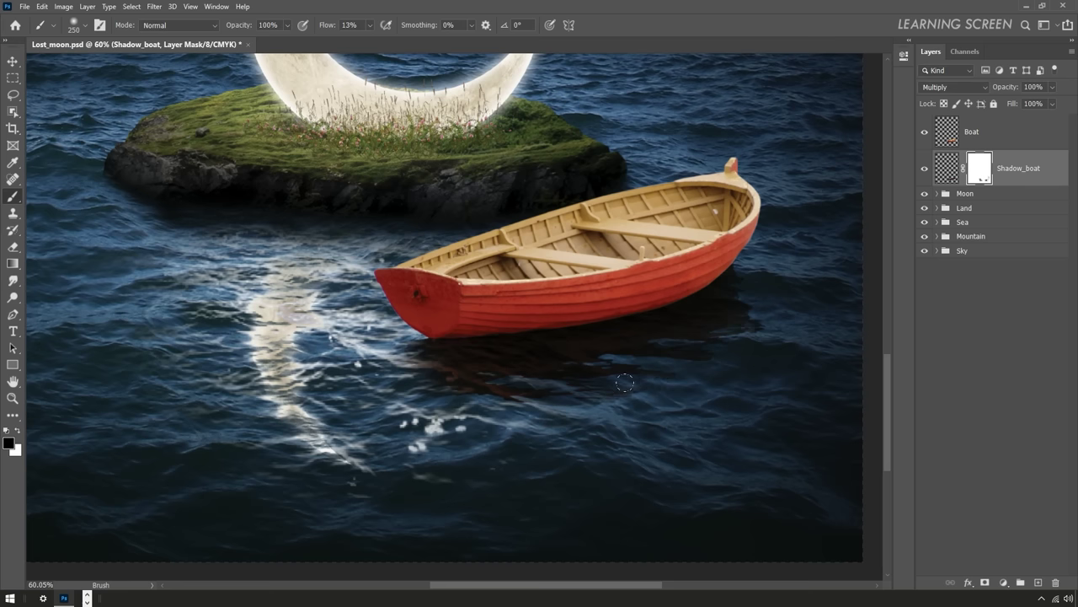
key(ctrl+0)
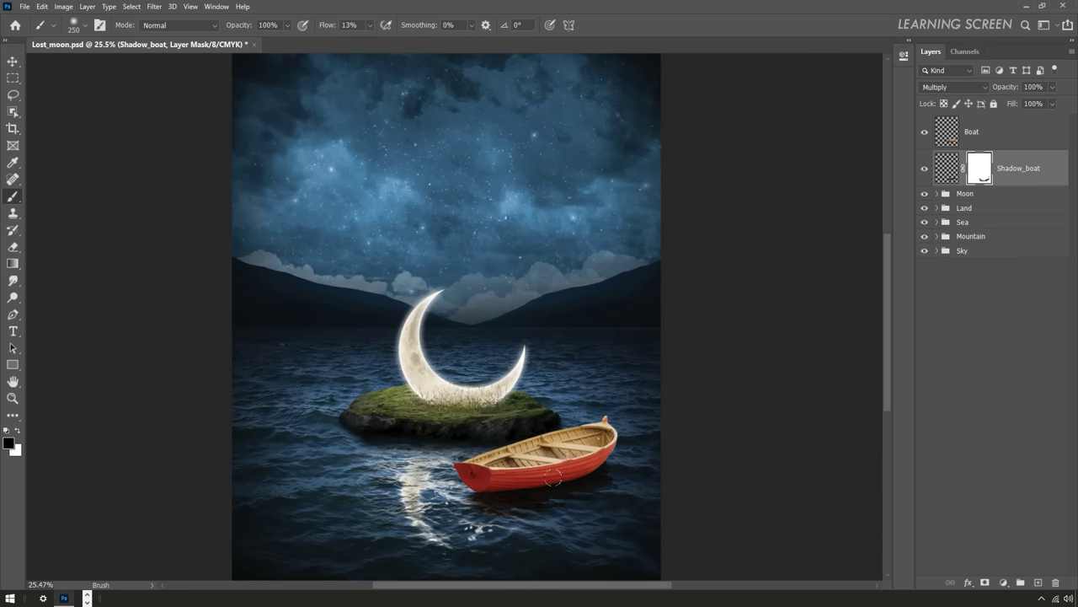
- Add a Hue/Saturation adjustment above the Boat layer and desaturate the boat
key(v)
click(1011, 131)
click(1003, 582)
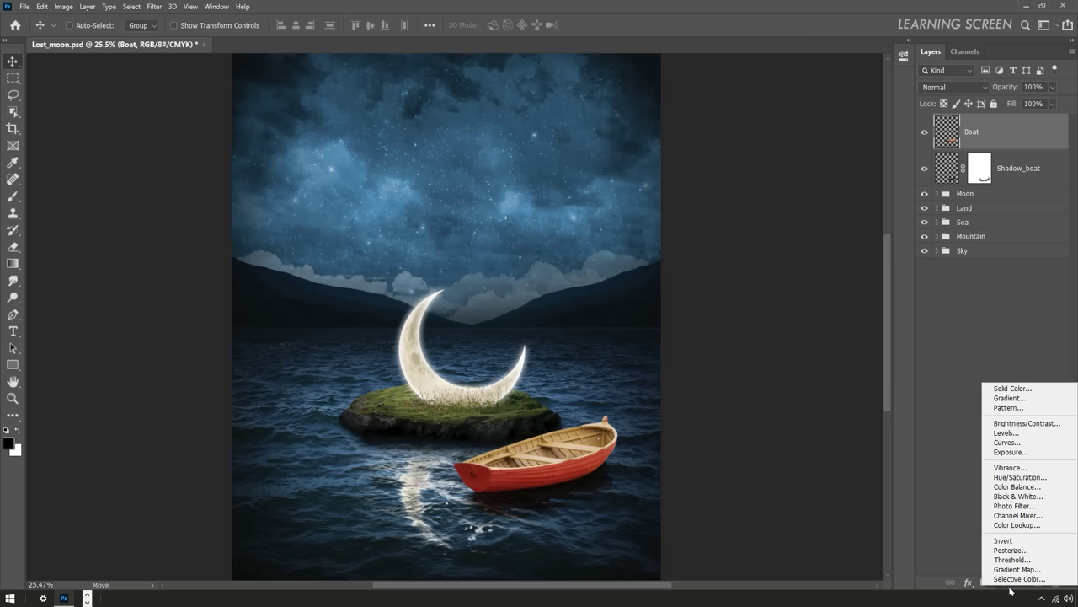
click(1020, 477)
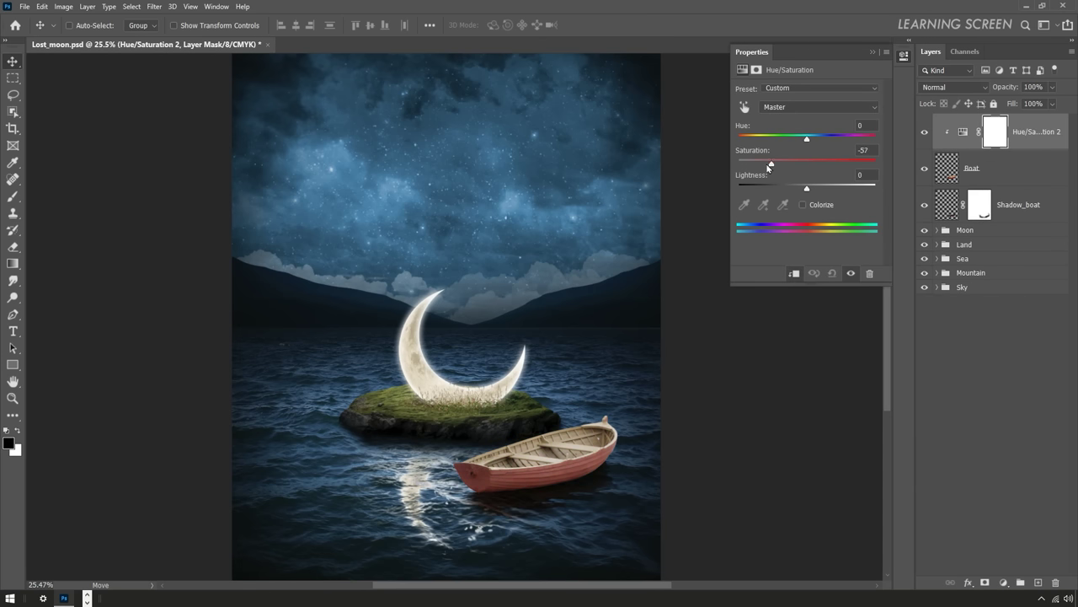
drag(806, 187, 781, 187)
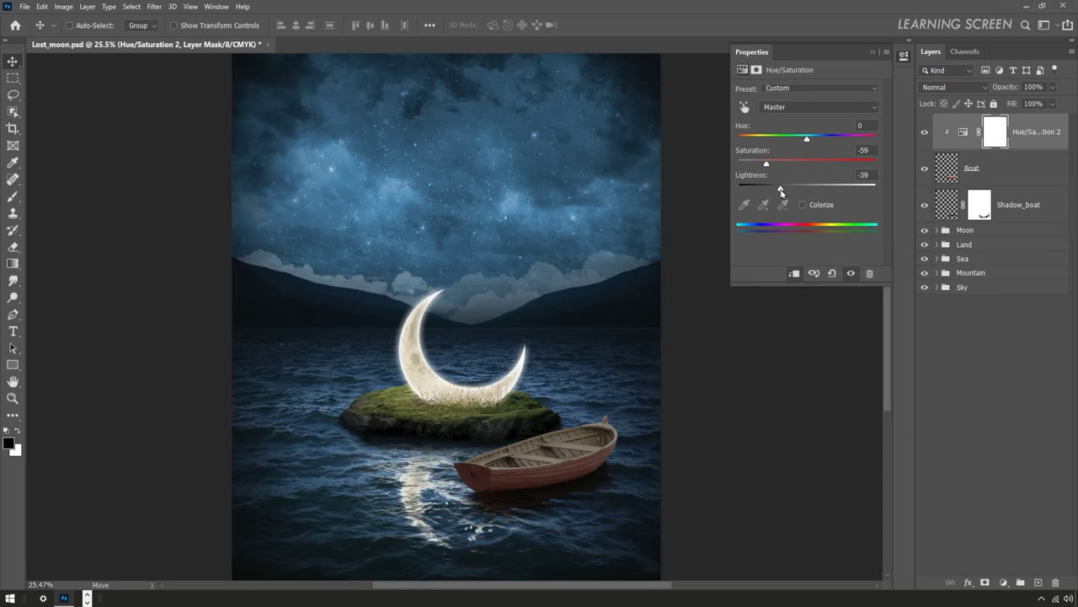
- Add a clipped Levels adjustment darkening the boat to input 29–216 and output 0–171
click(1003, 583)
click(1011, 431)
drag(864, 210, 833, 210)
click(796, 273)
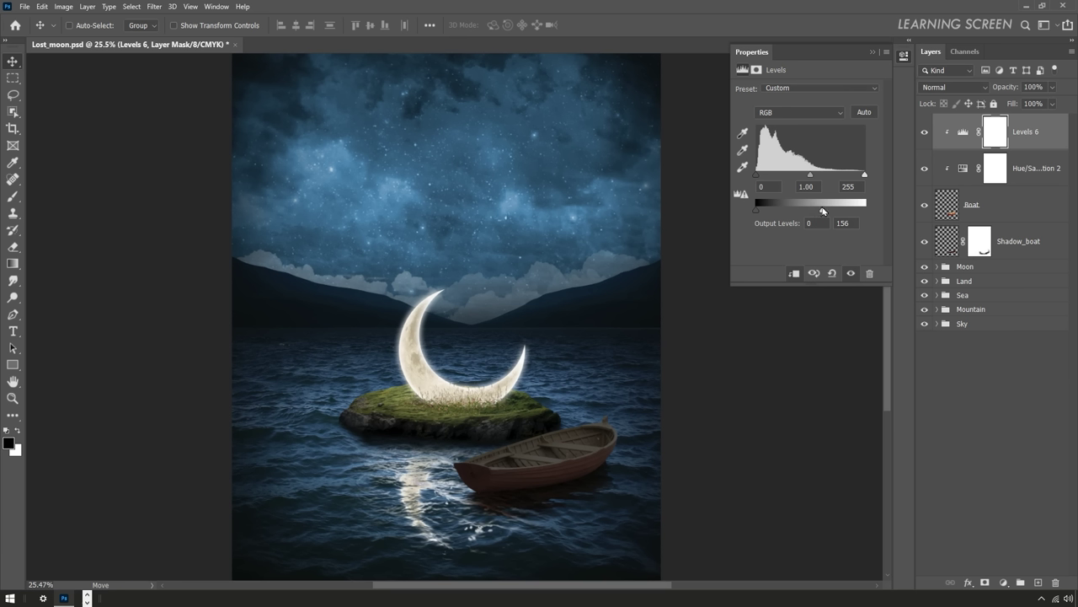
drag(757, 175, 772, 175)
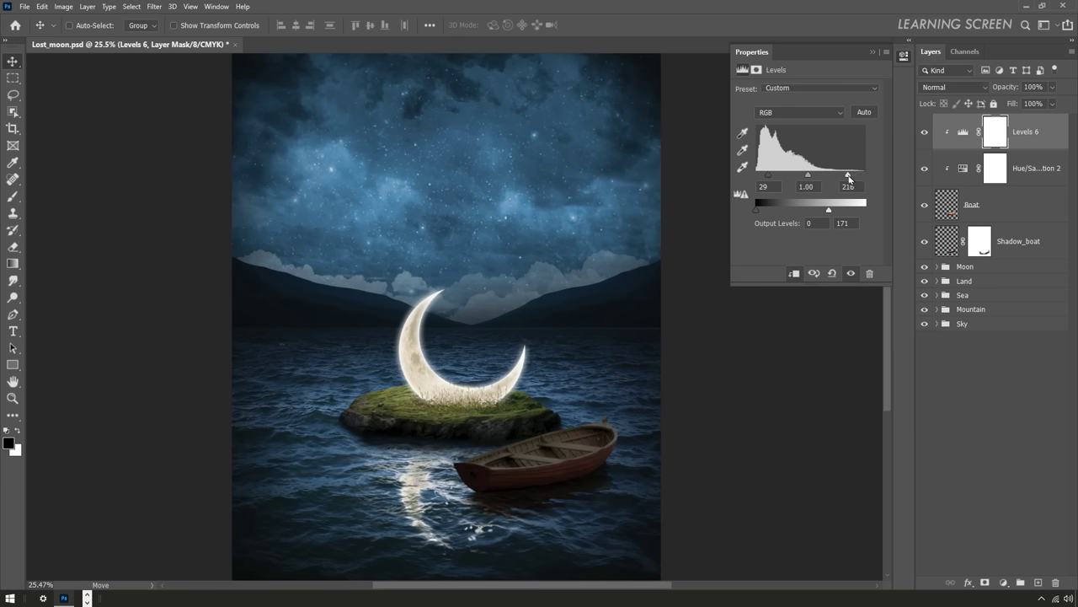
drag(768, 174, 777, 177)
click(873, 52)
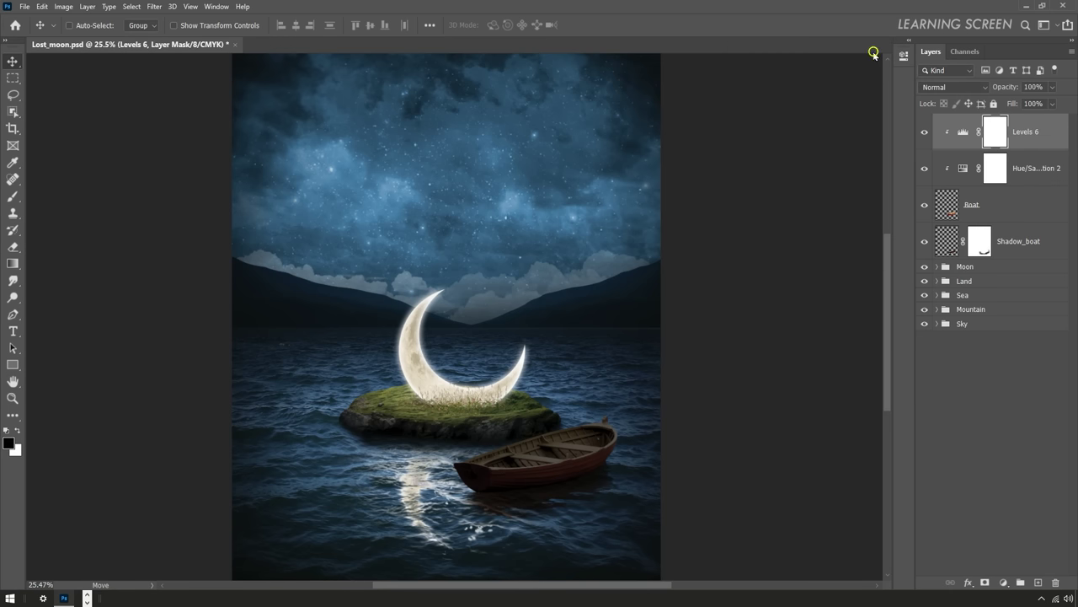
- Toggle Levels 6 visibility to compare the boat before and after darkening
click(946, 246)
click(63, 6)
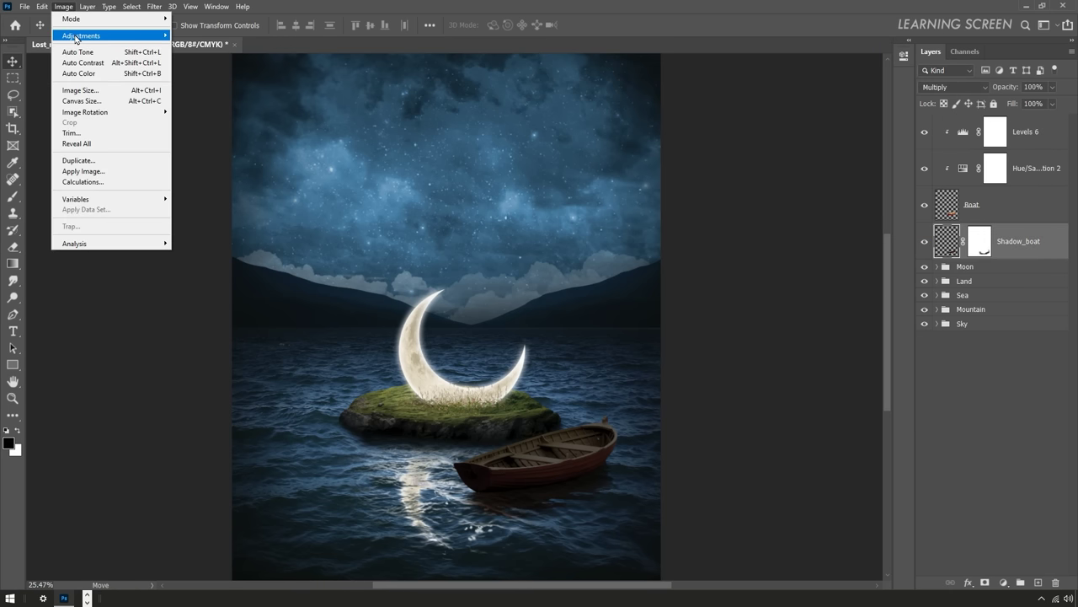
key(Escape)
key(Escape)
scroll(518, 487, up, 3)
scroll(518, 487, up, 3)
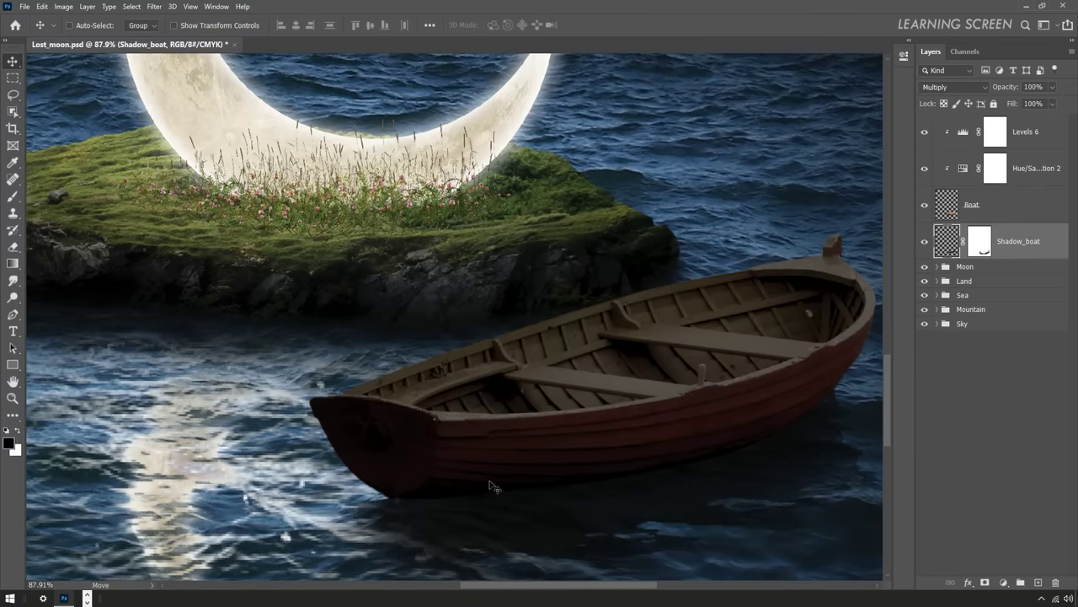
drag(488, 484, 453, 383)
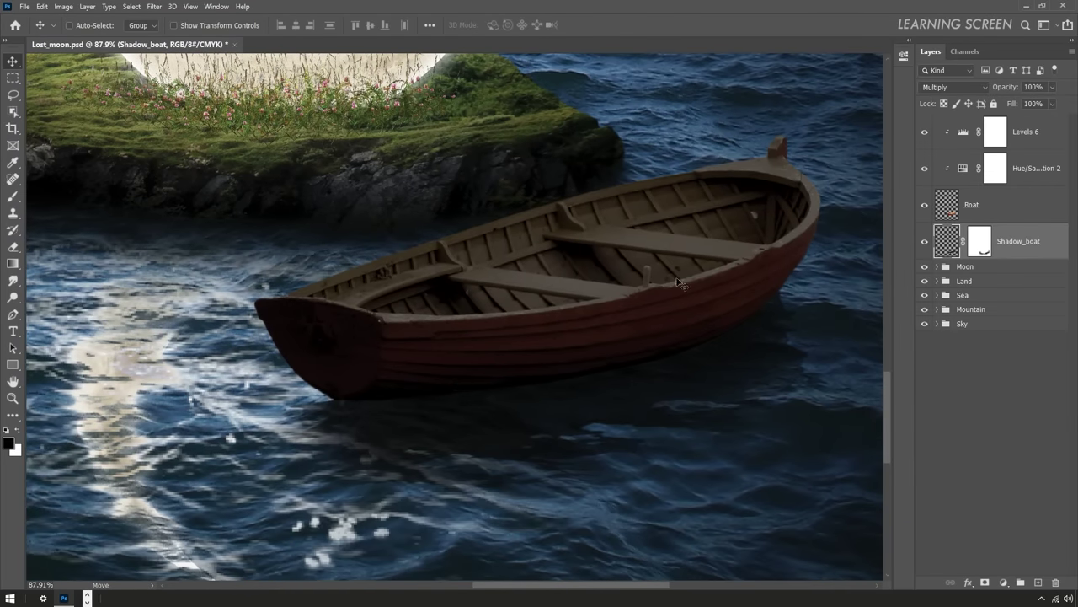
click(995, 133)
click(924, 132)
click(924, 131)
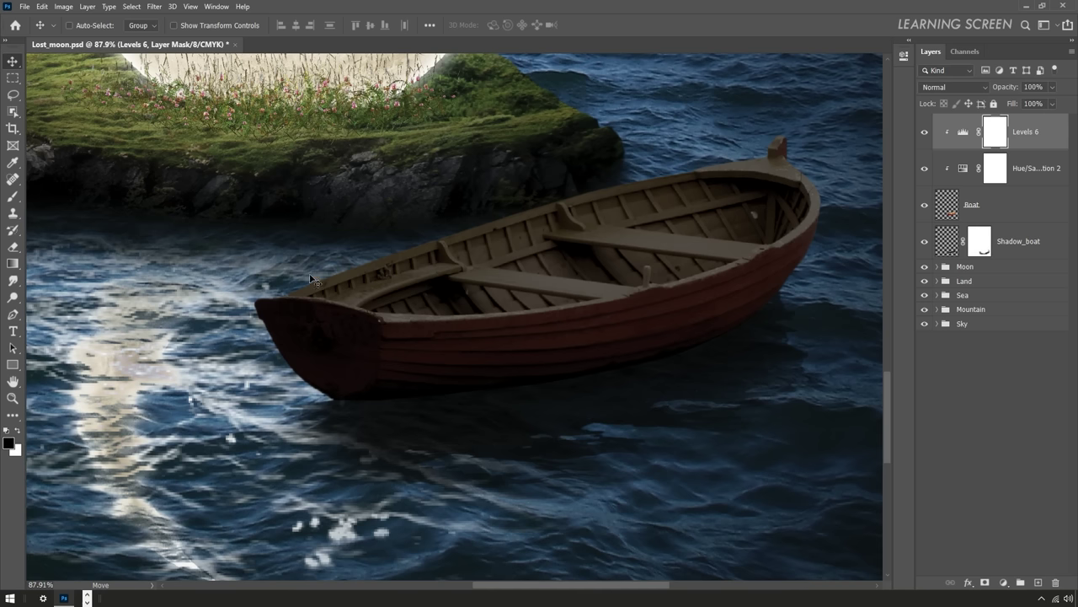
key(b)
scroll(254, 254, down, 3)
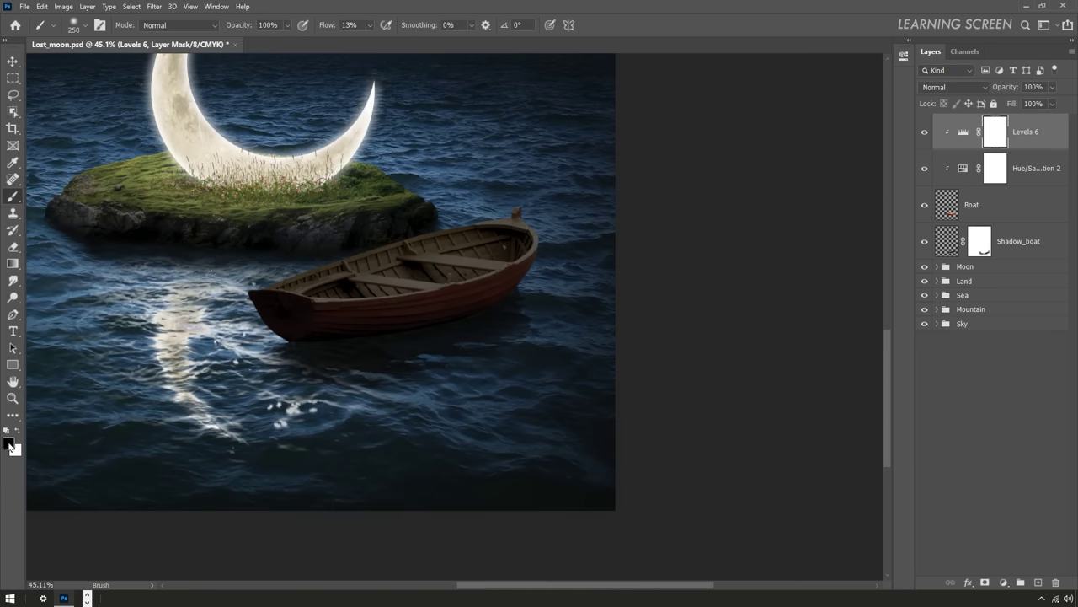
- Paint over the boat on the Hue/Saturation 2 mask, then resize the brush for the Levels 6 mask
click(993, 168)
key(bracketright)
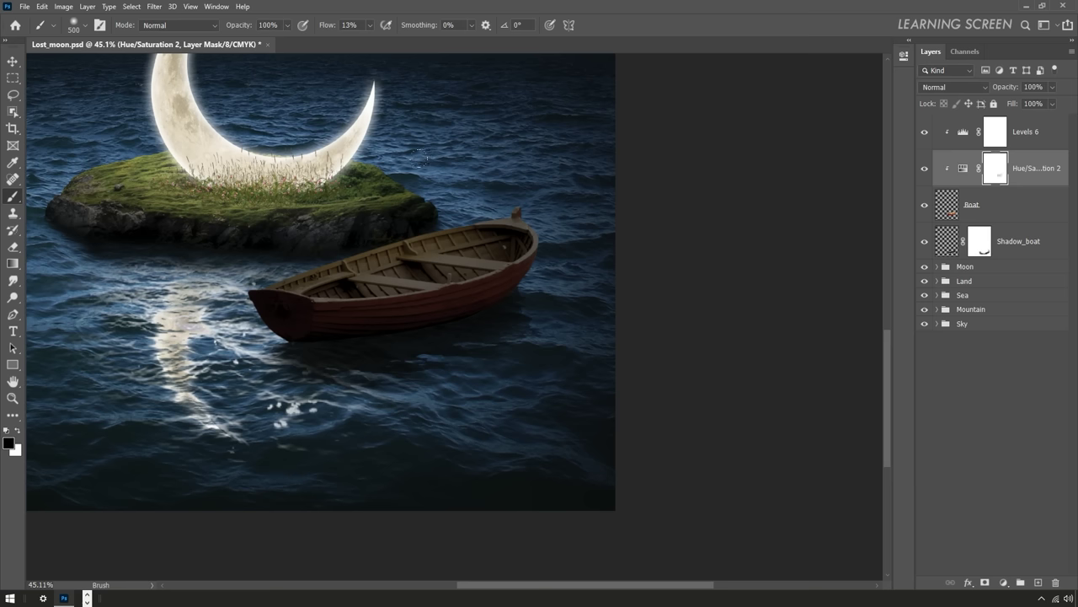
drag(420, 181, 482, 172)
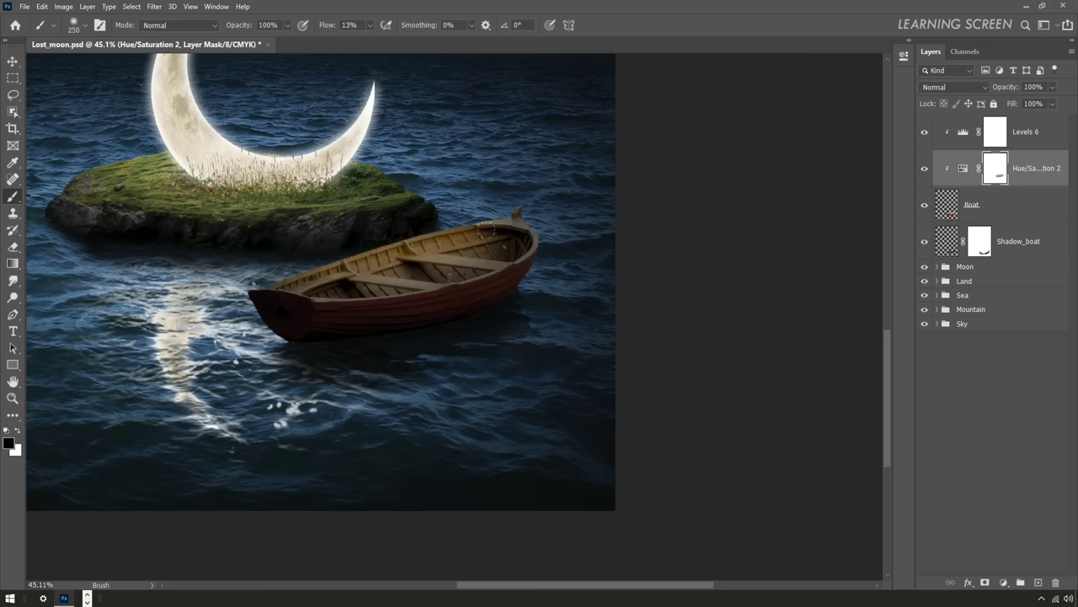
click(995, 131)
scroll(291, 266, up, 10)
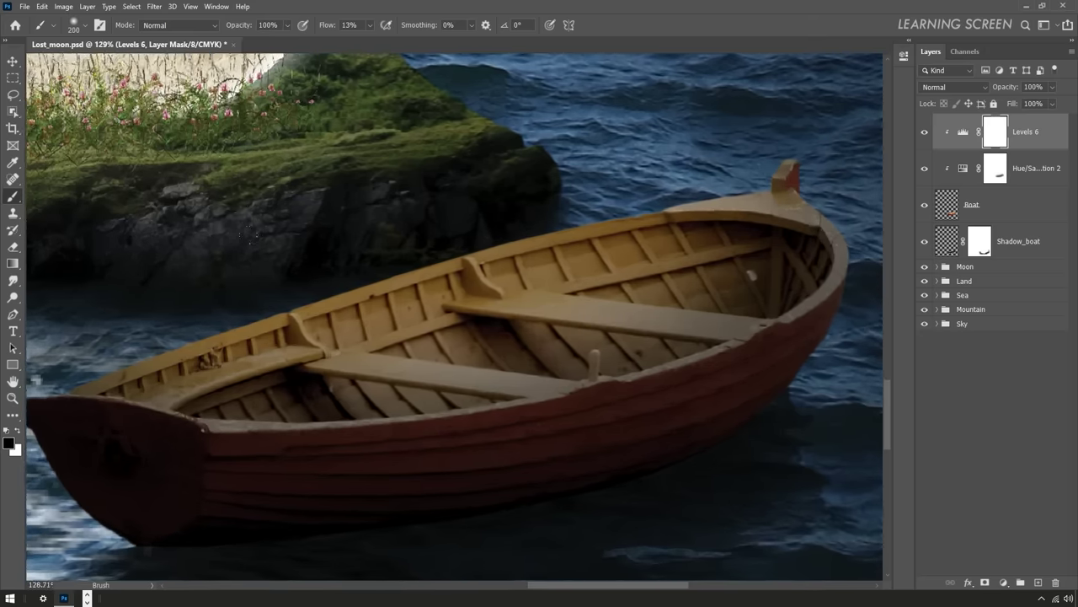
key(bracketleft)
key(bracketleft)
key(bracketleft)
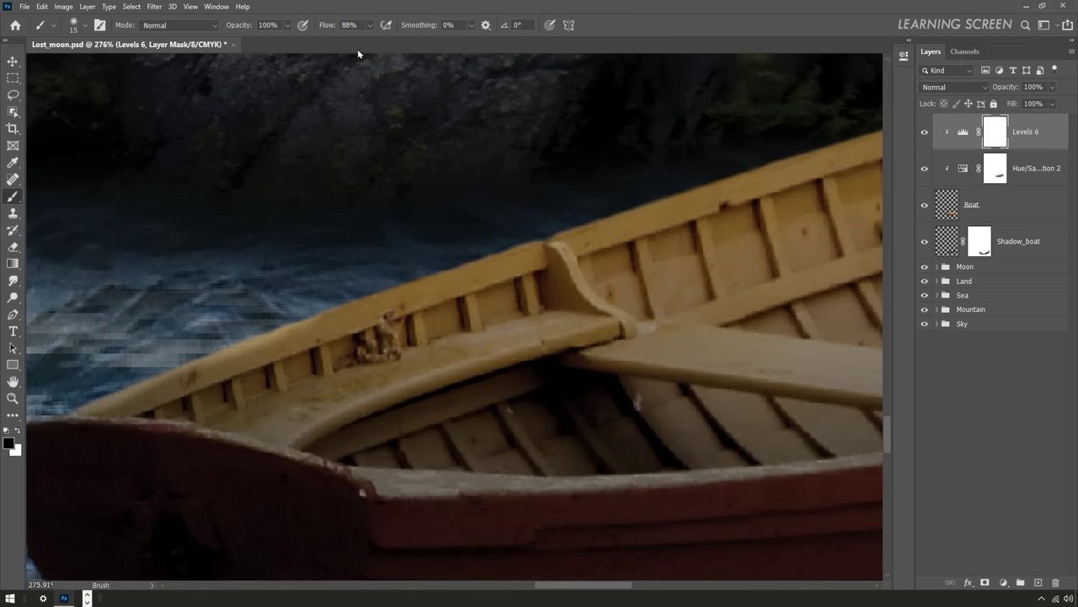
key(shift+0)
key(bracketright)
scroll(220, 337, down, 5)
scroll(528, 223, up, 3)
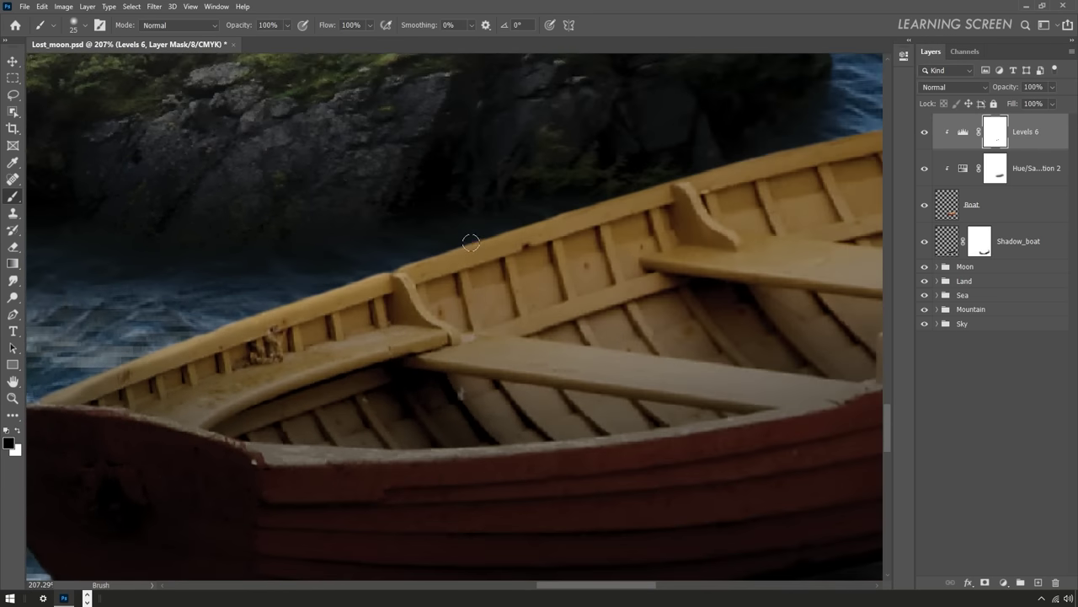
scroll(470, 241, up, 2)
- Brighten the boat's seat on the Levels 6 mask with a small, low-flow brush
key(bracketleft)
key(ctrl+z)
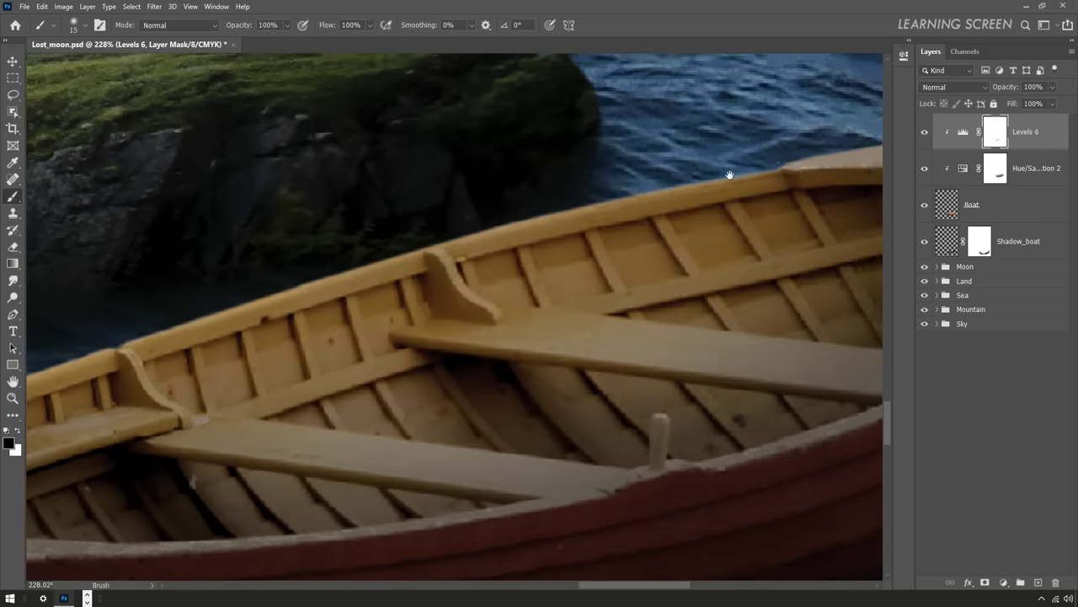
drag(801, 171, 467, 250)
scroll(467, 250, down, 6)
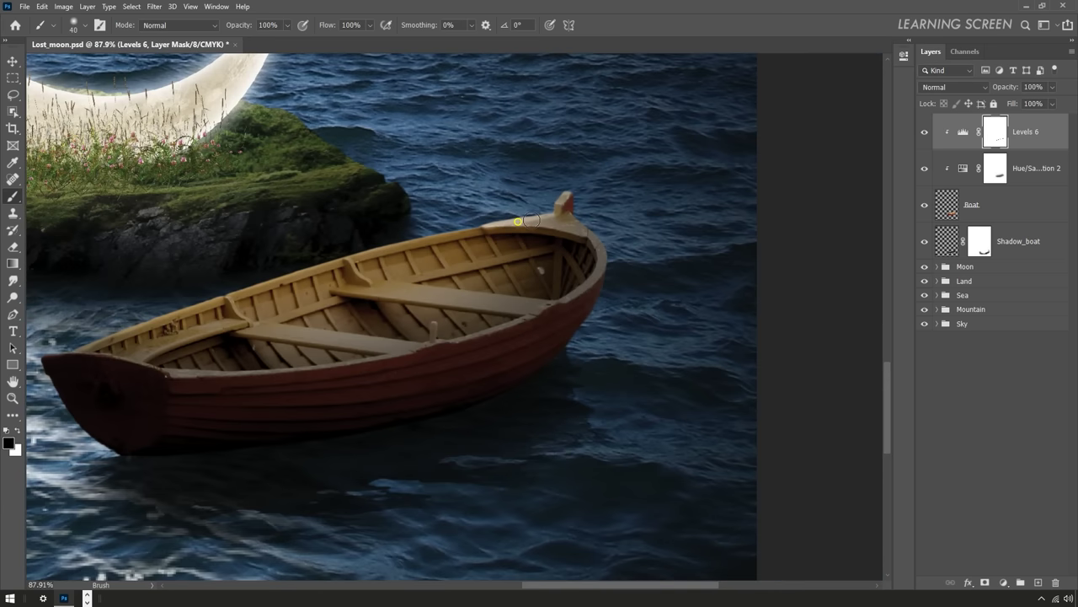
scroll(288, 331, up, 2)
key(shift+2)
key(shift+8)
key(bracketleft)
key(bracketleft)
scroll(287, 331, up, 1)
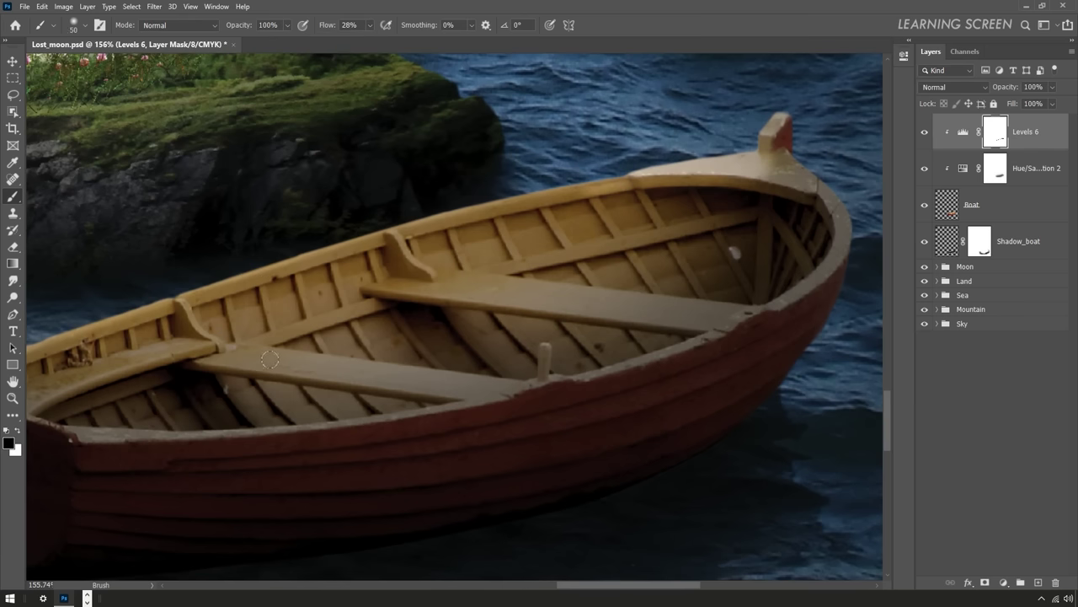
mouse_move(286, 379)
mouse_down()
mouse_move(496, 290)
mouse_move(689, 310)
mouse_up()
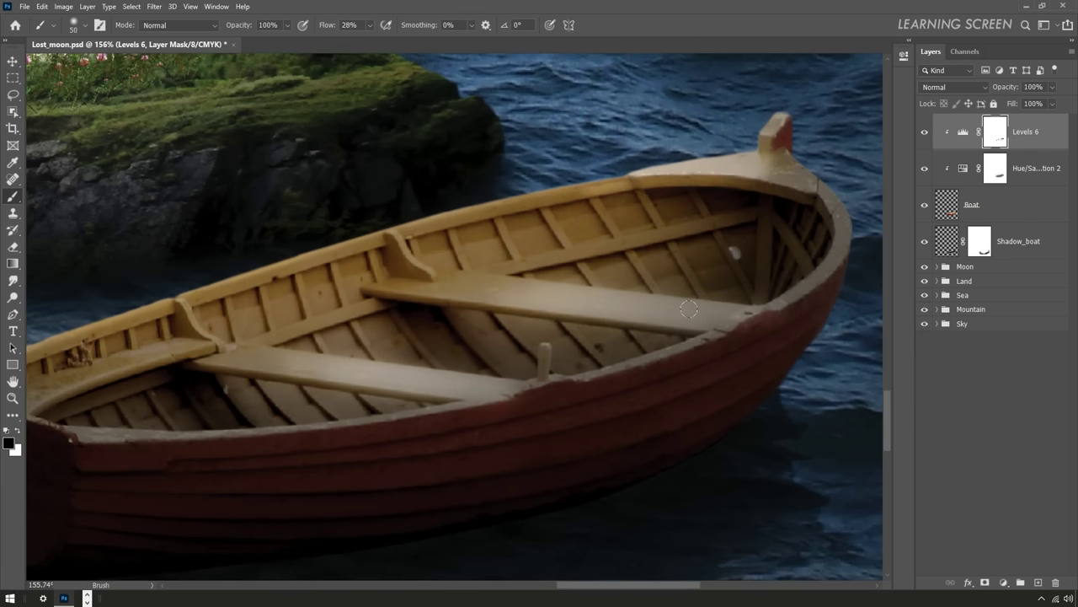
- Switch to white and restore the darkening on the seat near the bow
scroll(651, 310, down, 4)
scroll(674, 332, up, 1)
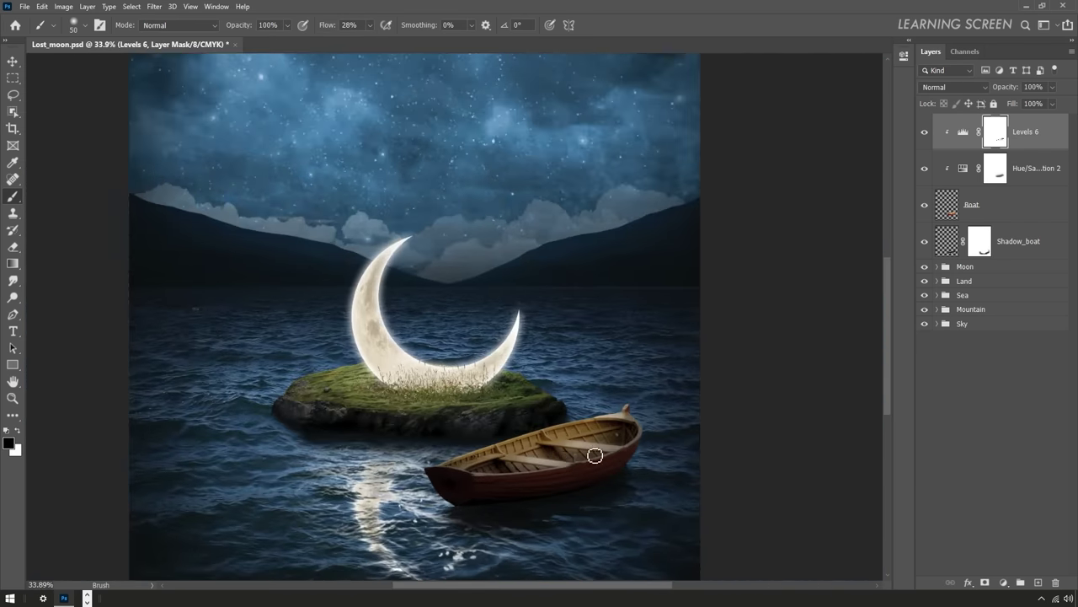
scroll(595, 450, up, 3)
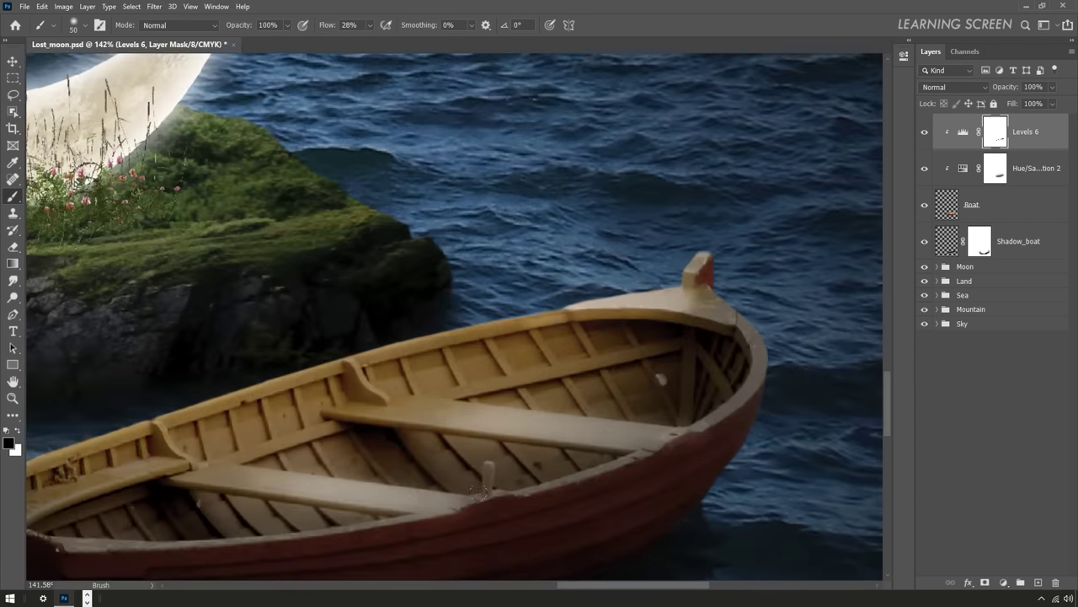
click(19, 431)
drag(135, 438, 193, 320)
drag(463, 405, 752, 313)
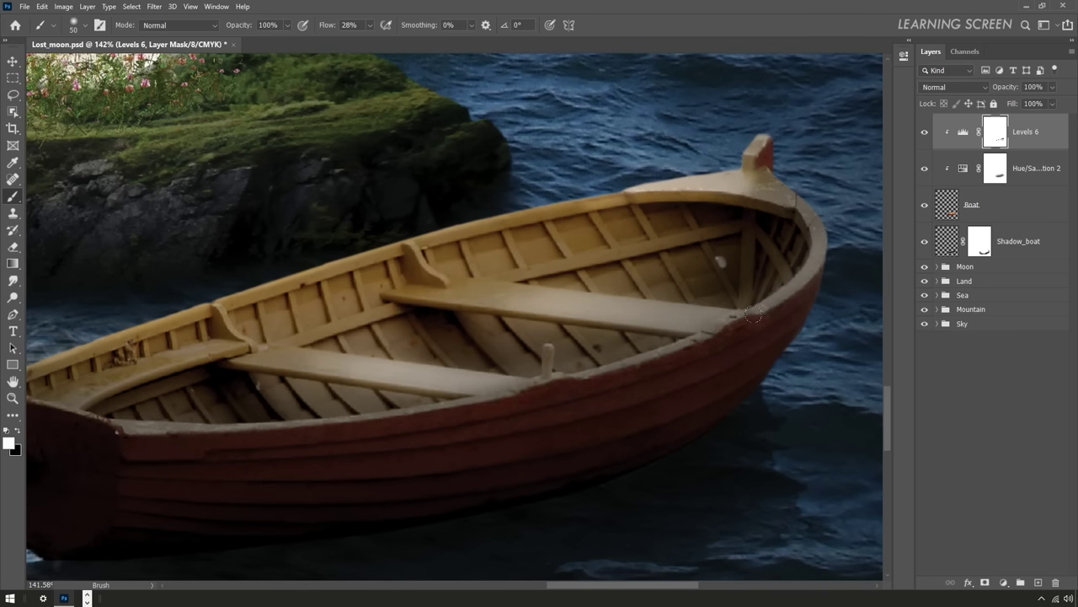
scroll(733, 341, down, 3)
- Add a Levels 7 adjustment to the boat with inputs 32, 1.58 and 176
click(964, 131)
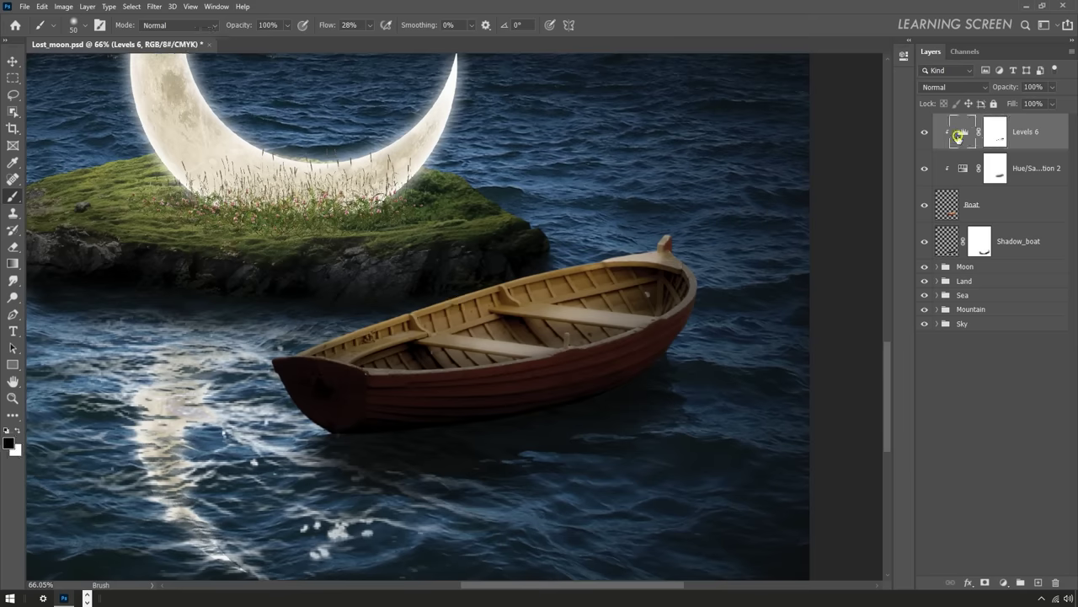
click(1003, 582)
click(1010, 430)
drag(757, 176, 790, 175)
drag(864, 175, 831, 175)
- Set Levels 7 to Screen blend mode and invert its mask to black
click(952, 87)
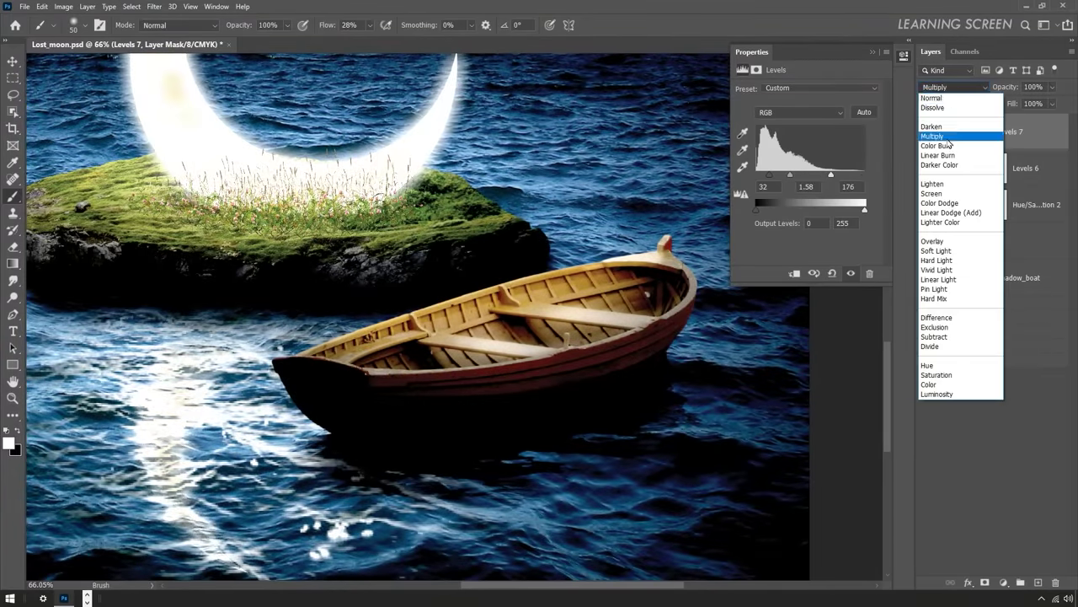
click(931, 194)
click(995, 132)
key(ctrl+i)
click(995, 131)
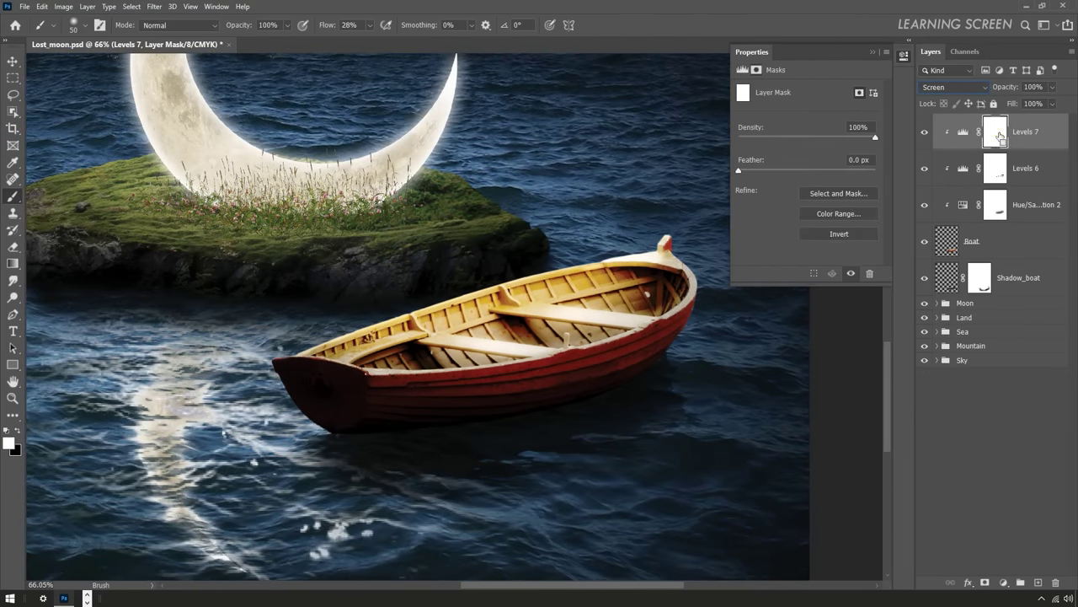
- Zoom in and pan the view to frame the boat closely
key(ctrl+equal)
key(ctrl+equal)
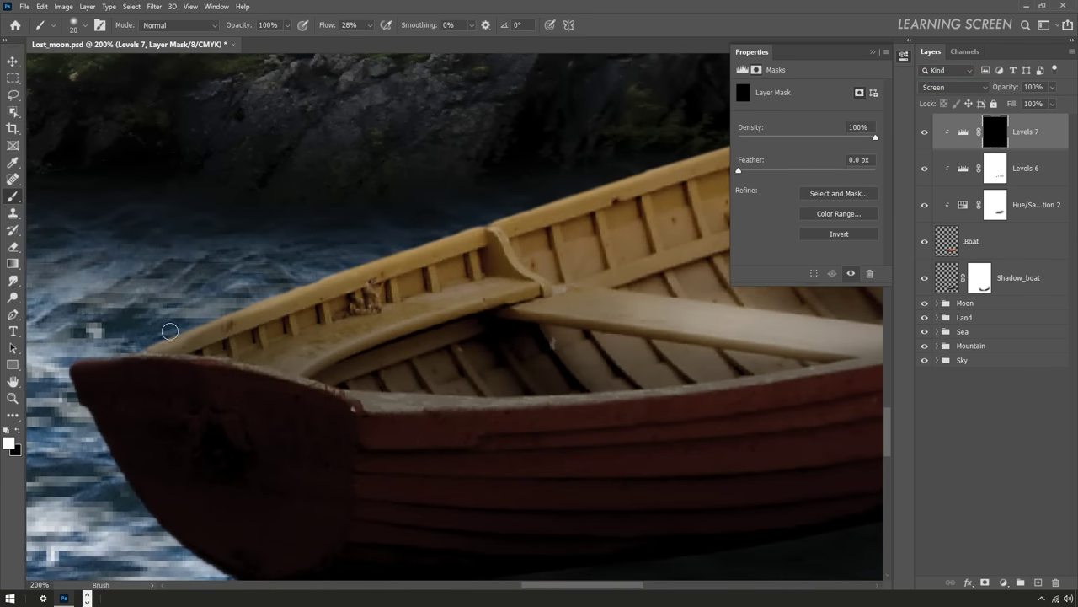
scroll(325, 269, right, 3)
scroll(325, 270, up, 1)
scroll(458, 229, right, 3)
scroll(457, 229, up, 1)
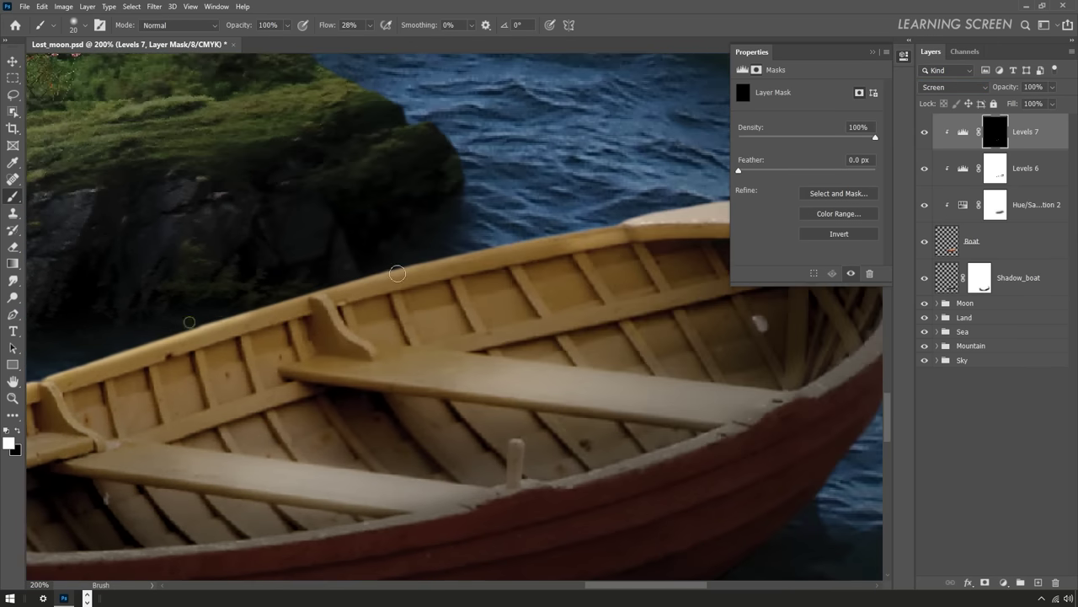
scroll(574, 228, right, 2)
scroll(430, 271, up, 1)
scroll(498, 304, down, 5)
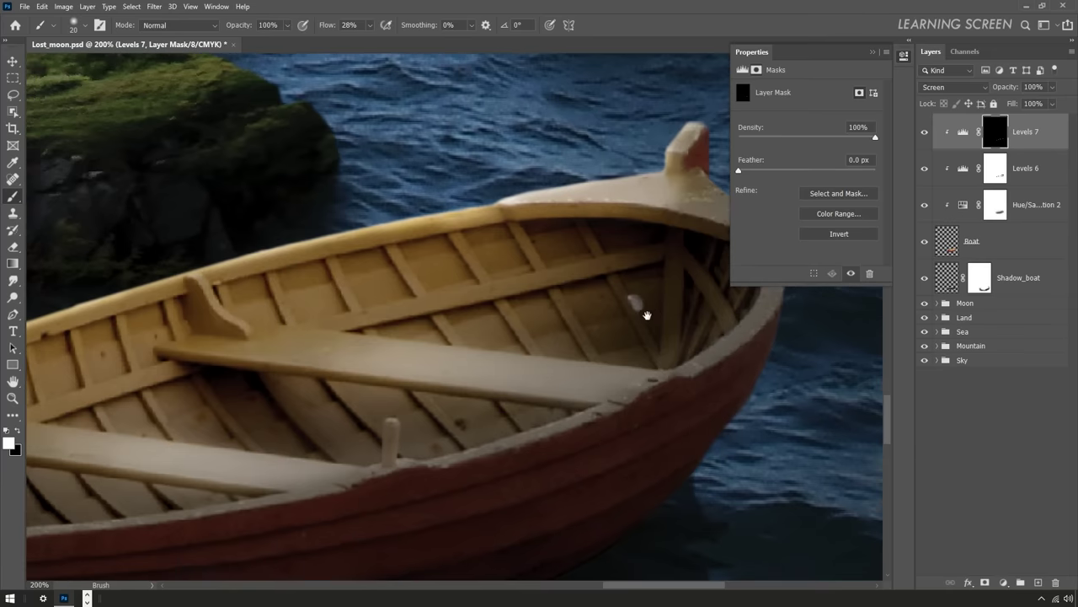
scroll(144, 404, up, 6)
- Trace a path around the boat's rim and bow and convert it to a selection
click(13, 314)
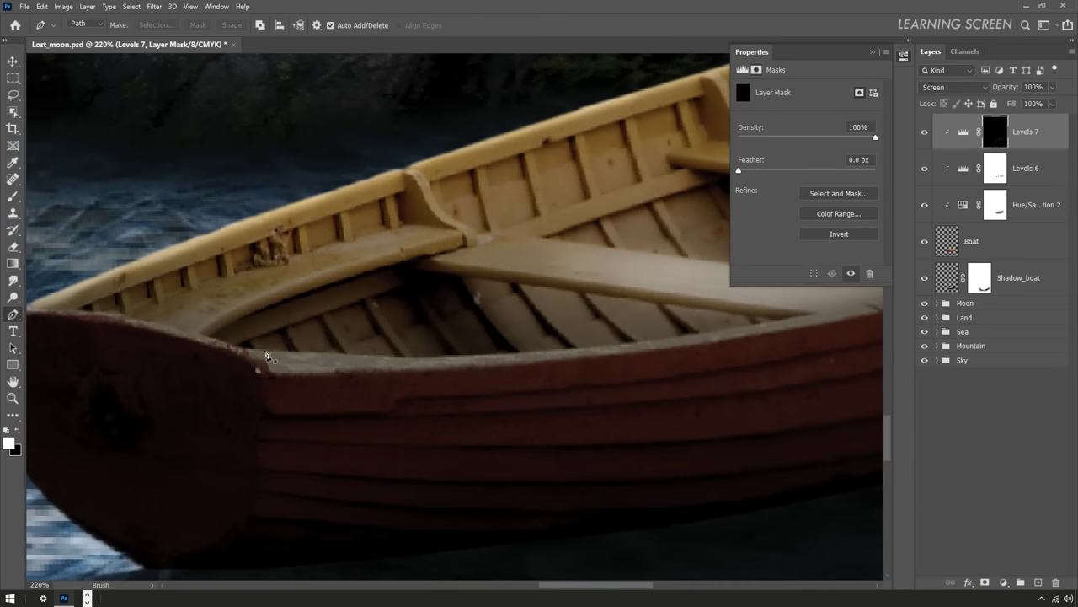
click(257, 358)
scroll(257, 359, up, 2)
click(446, 366)
scroll(446, 366, up, 1)
click(532, 371)
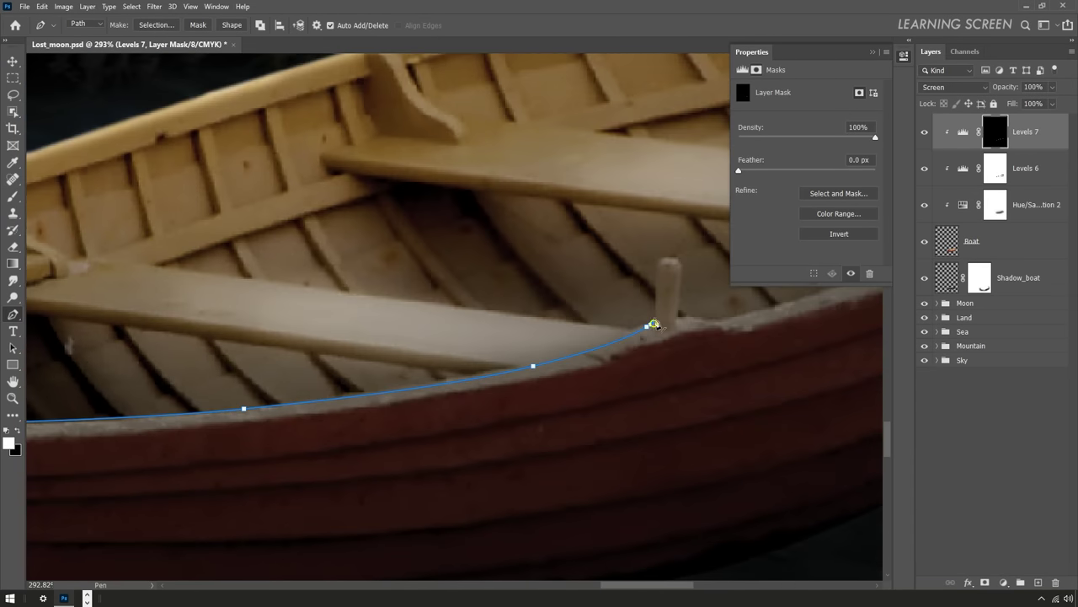
scroll(687, 323, right, 4)
click(594, 243)
scroll(594, 243, right, 2)
click(468, 267)
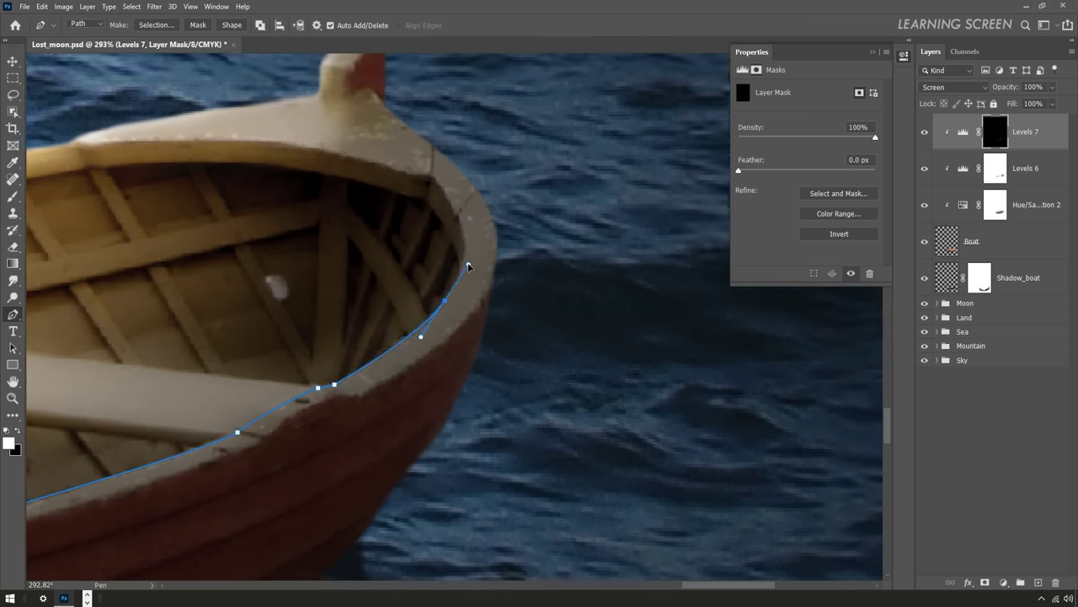
scroll(630, 197, down, 5)
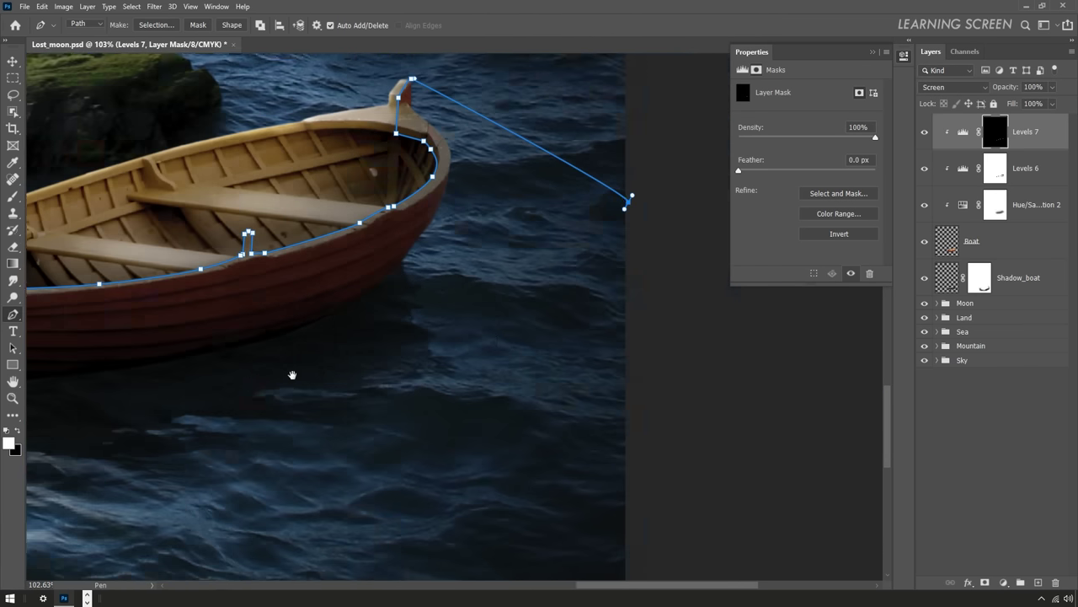
scroll(734, 494, up, 3)
scroll(517, 335, up, 2)
click(446, 309)
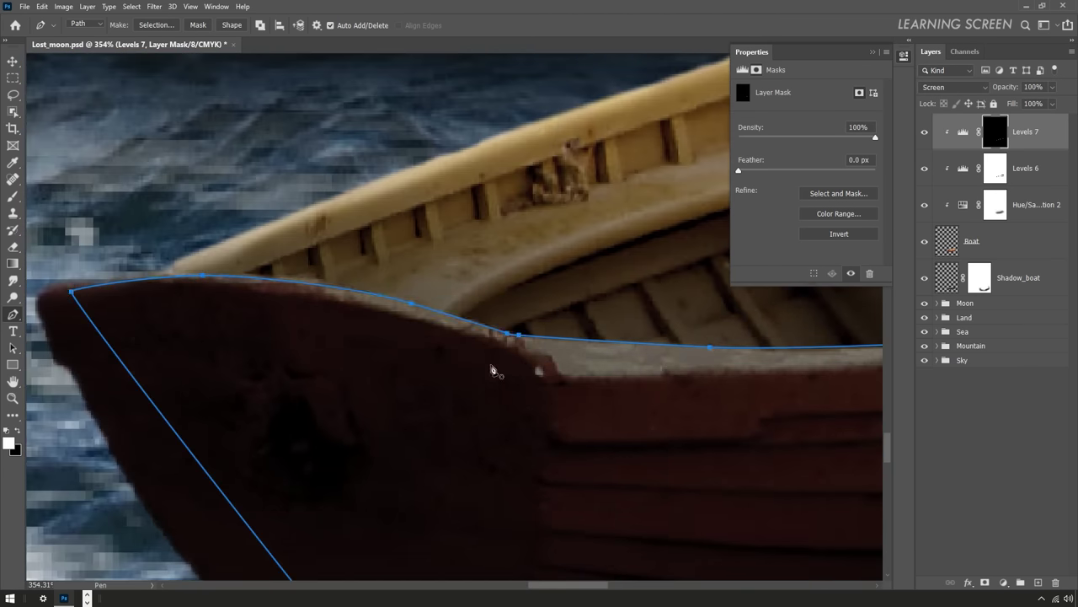
key(ctrl+Return)
- Paint white moonlight along the rim and bow on the Levels 7 mask, resizing the brush
scroll(494, 366, down, 5)
scroll(253, 337, up, 2)
key(b)
drag(74, 323, 324, 354)
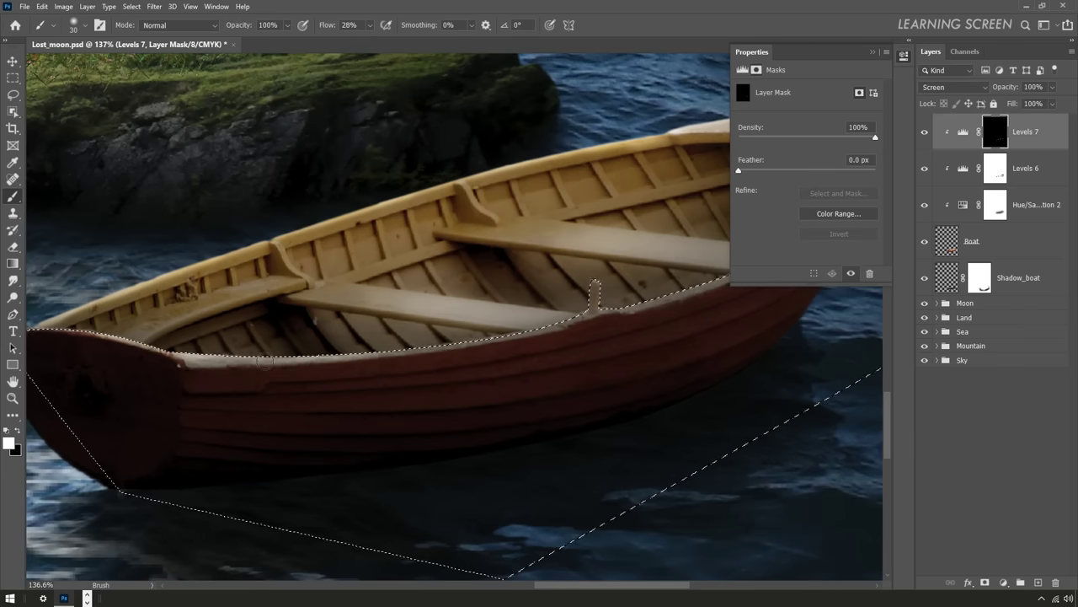
scroll(337, 354, right, 3)
drag(34, 362, 324, 371)
key(bracketleft)
scroll(385, 327, up, 2)
drag(385, 327, 716, 232)
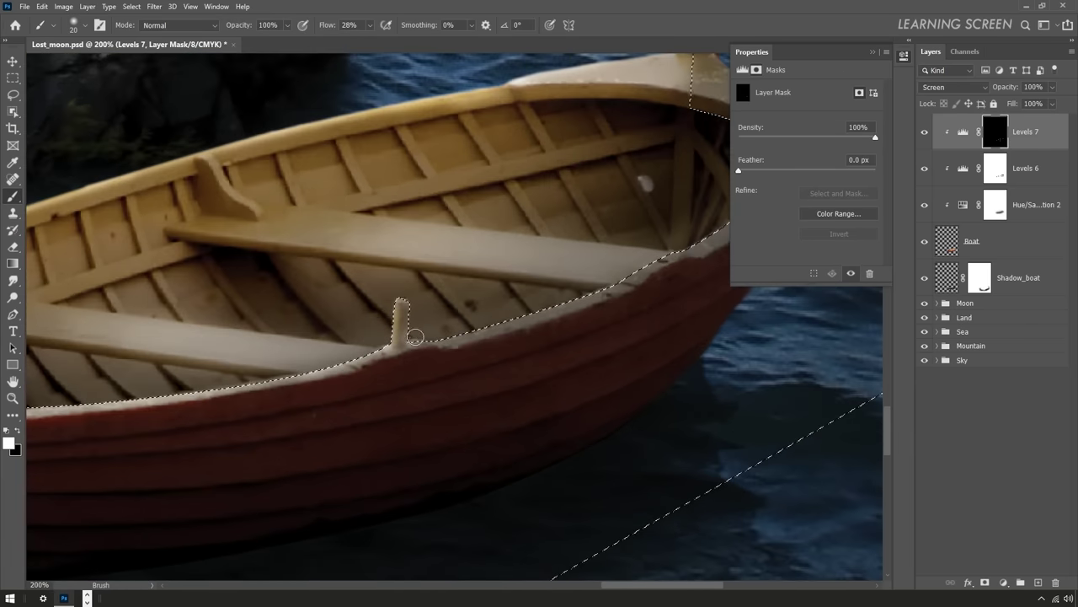
scroll(590, 295, right, 3)
scroll(590, 295, up, 1)
key(bracketright)
mouse_move(539, 291)
mouse_down()
mouse_move(518, 206)
mouse_move(543, 269)
mouse_up()
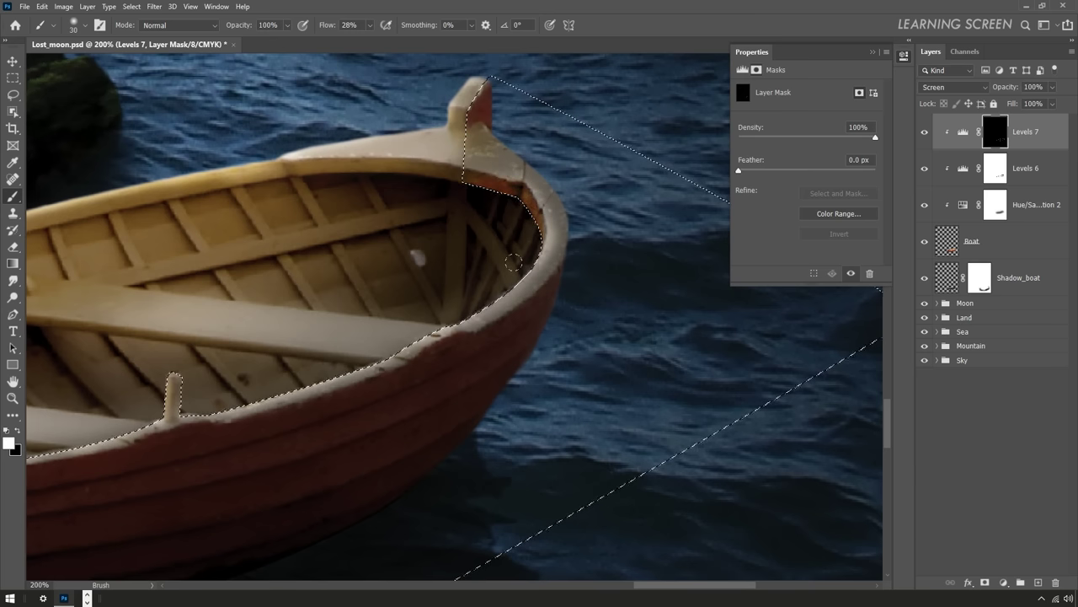
- Fit the whole composite on screen and enlarge the brush
key(ctrl+0)
key(bracketright)
key(bracketright)
scroll(522, 350, down, 1)
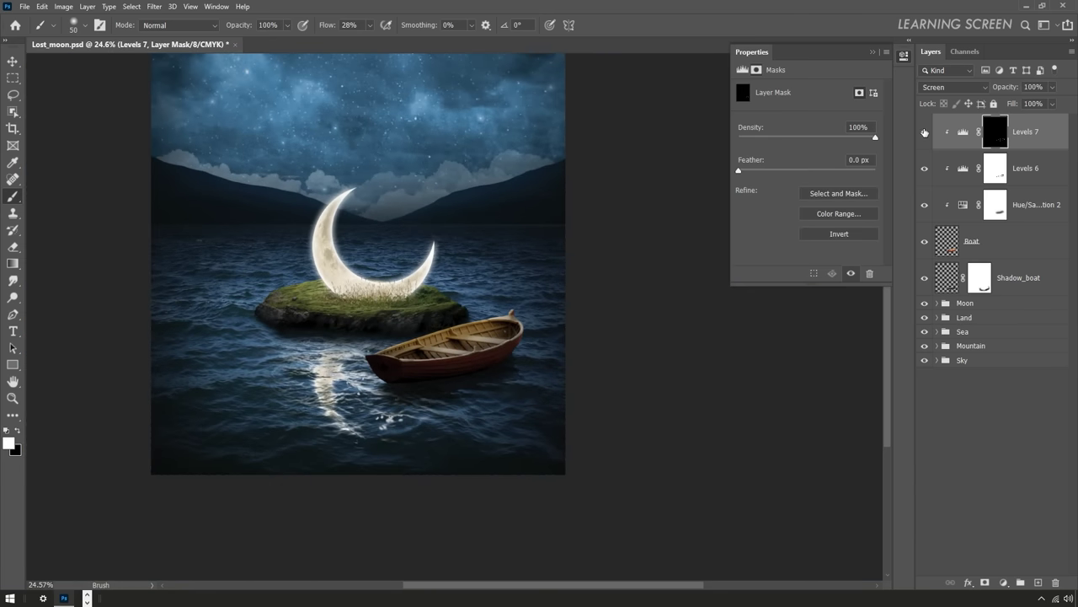
scroll(548, 324, up, 4)
scroll(548, 324, up, 1)
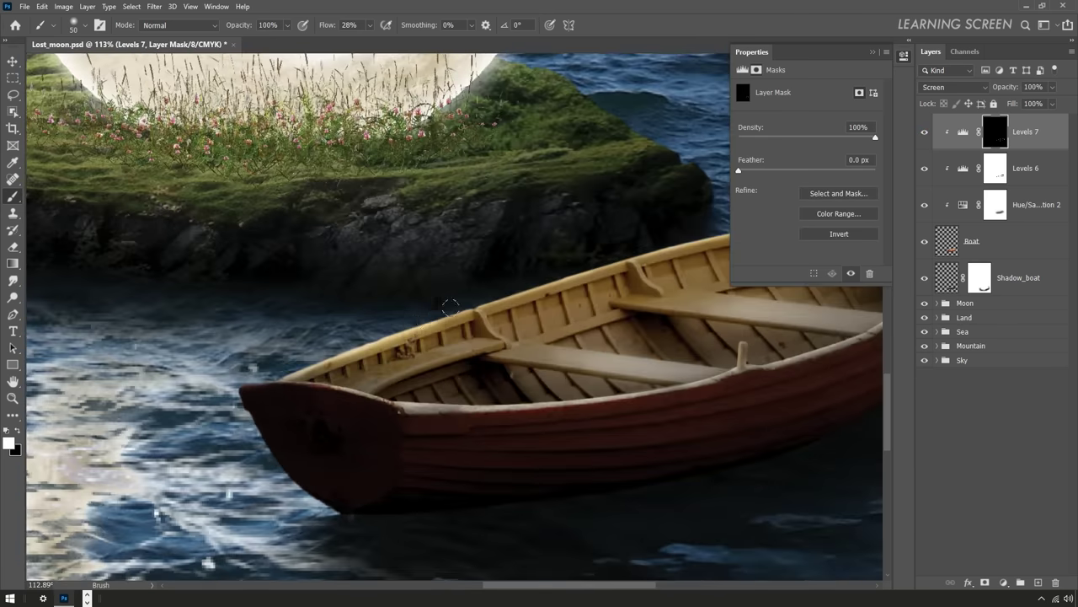
scroll(589, 320, down, 1)
scroll(628, 321, up, 2)
- Outline the tops of both boat seats with the Polygonal Lasso
click(12, 94)
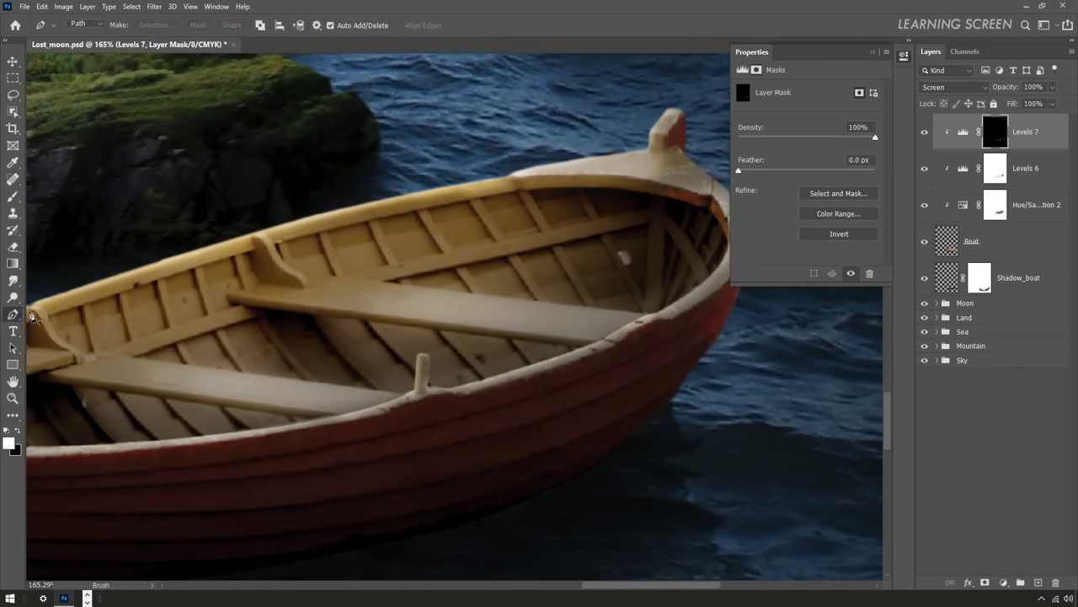
scroll(450, 270, up, 2)
drag(556, 324, 376, 300)
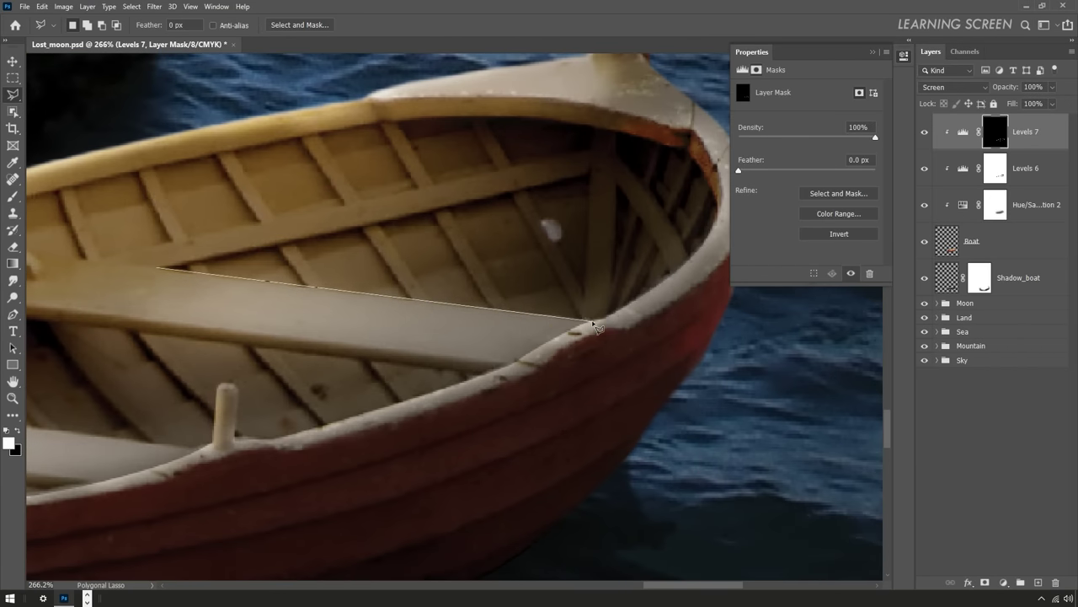
click(594, 318)
click(509, 368)
click(41, 307)
drag(84, 320, 366, 244)
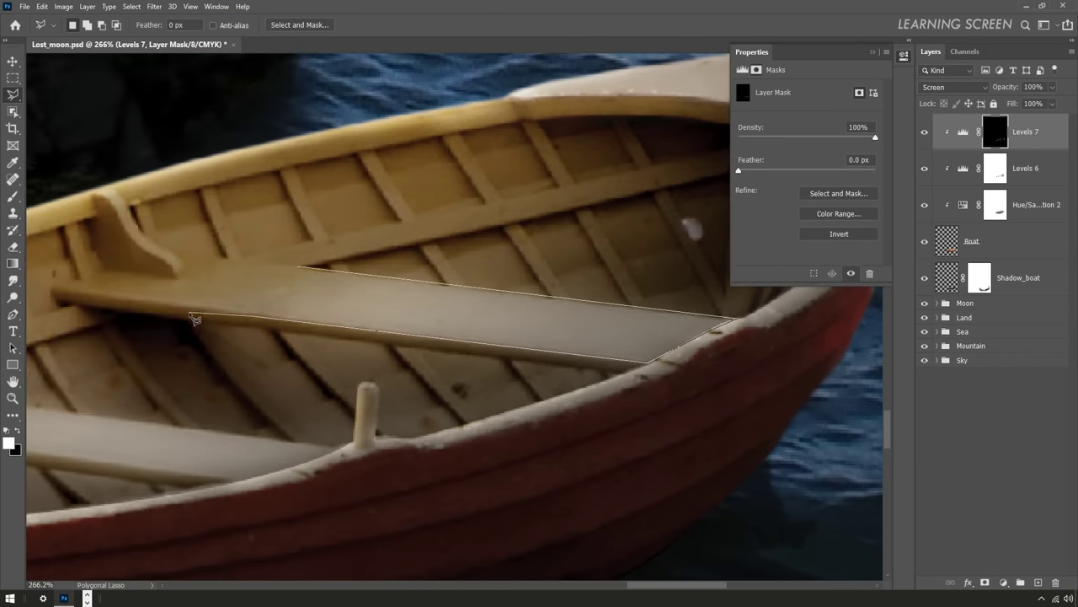
click(135, 328)
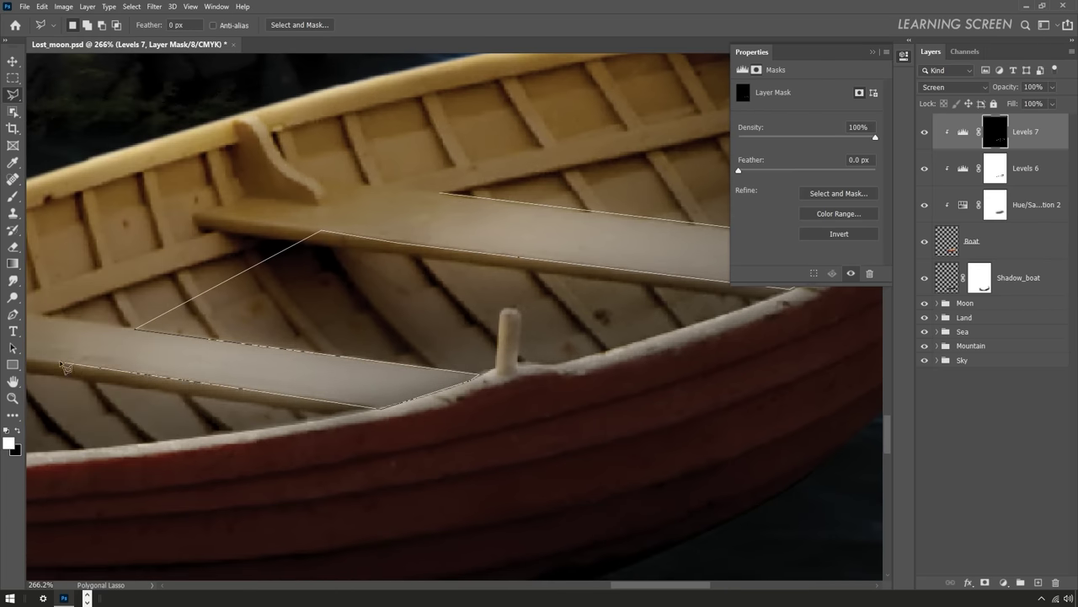
scroll(316, 368, down, 4)
drag(267, 274, 315, 286)
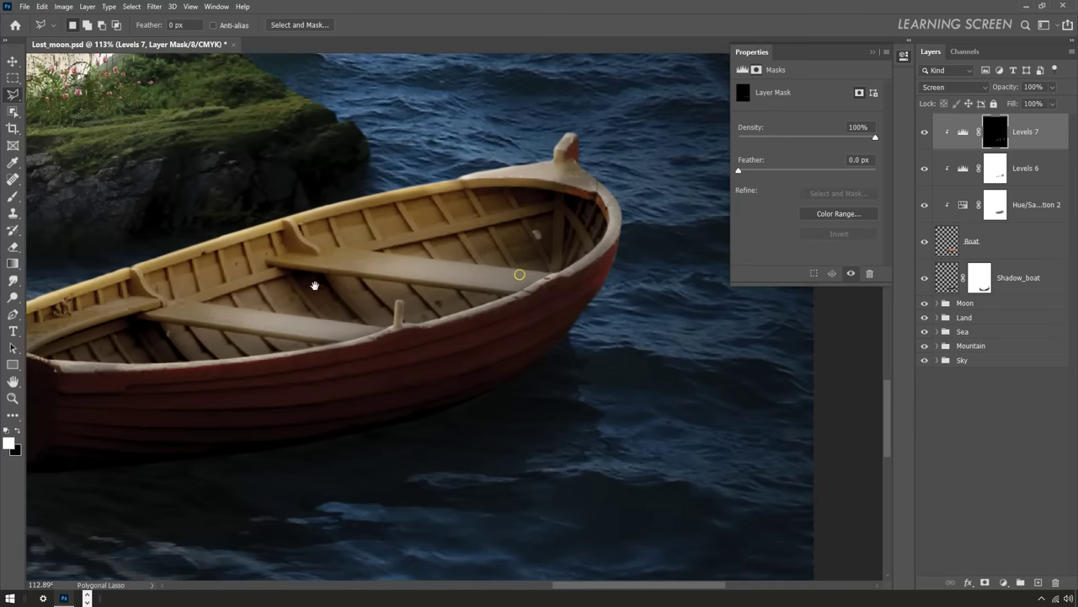
double_click(520, 274)
- Brighten the seats on the Levels 7 mask, deselect, and save the composite
key(b)
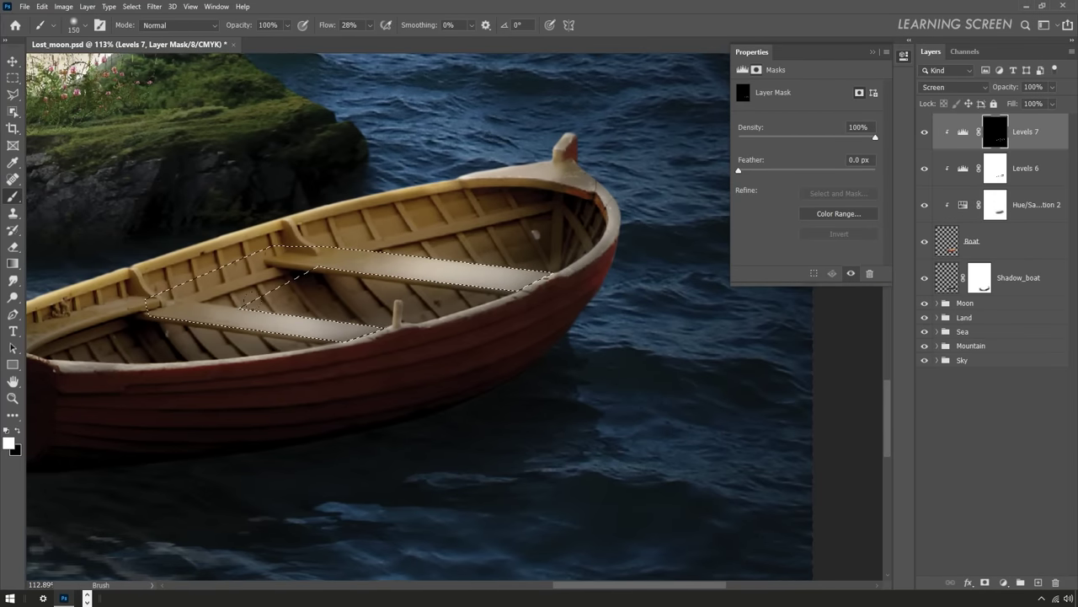
key(ctrl+d)
scroll(708, 355, down, 2)
scroll(708, 355, down, 3)
key(v)
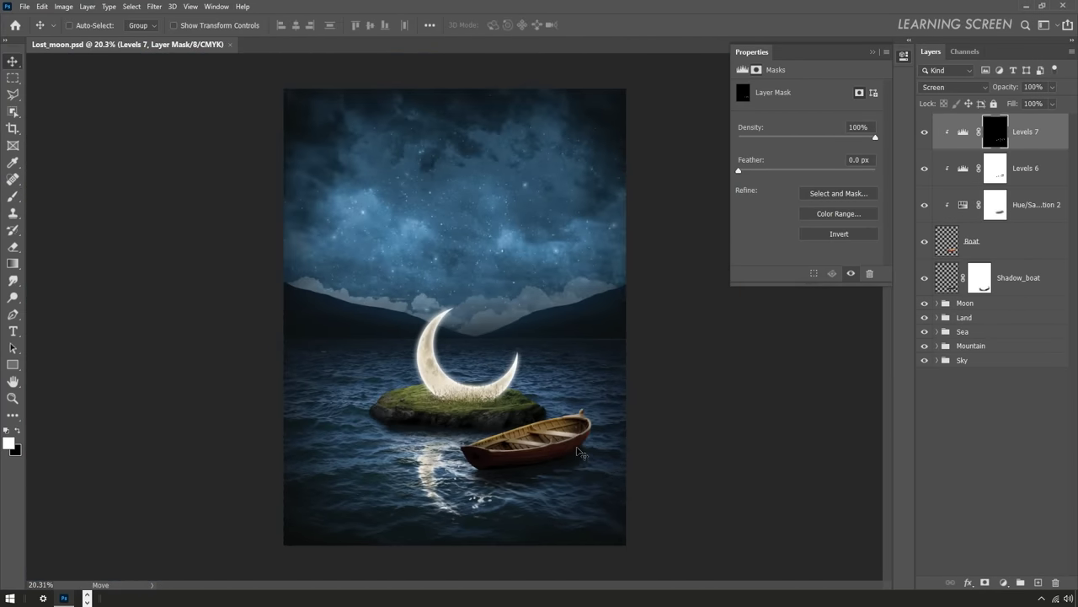
key(ctrl+s)
key(ctrl+2)
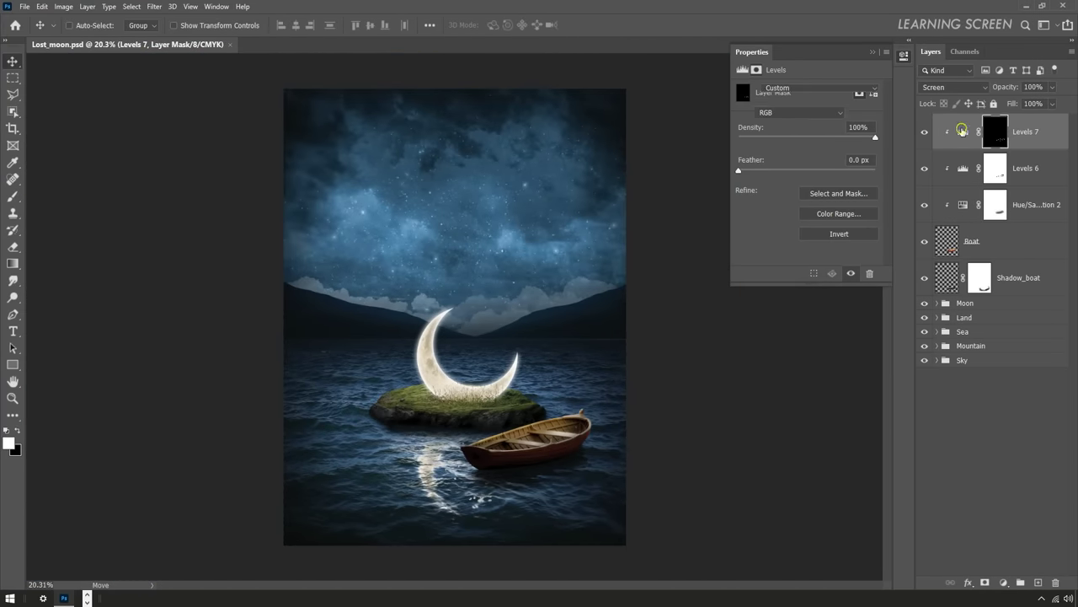
scroll(506, 455, up, 4)
scroll(337, 377, up, 5)
- Paint a soft black shadow under the hull on a new layer above Shadow_boat
click(1017, 291)
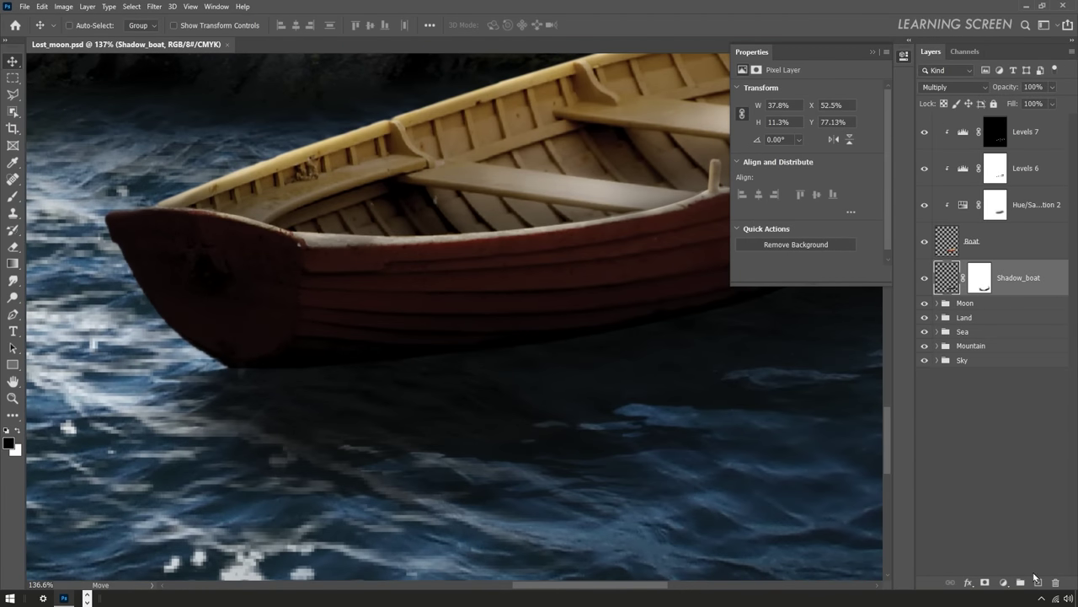
click(1038, 583)
key(b)
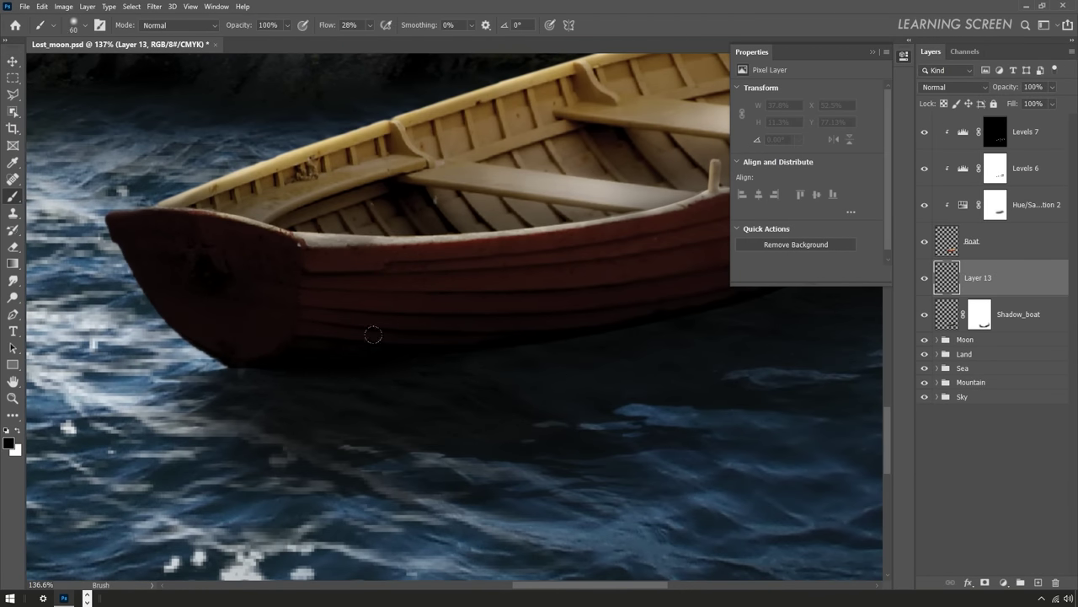
key(bracketright)
key(bracketright)
drag(728, 297, 455, 339)
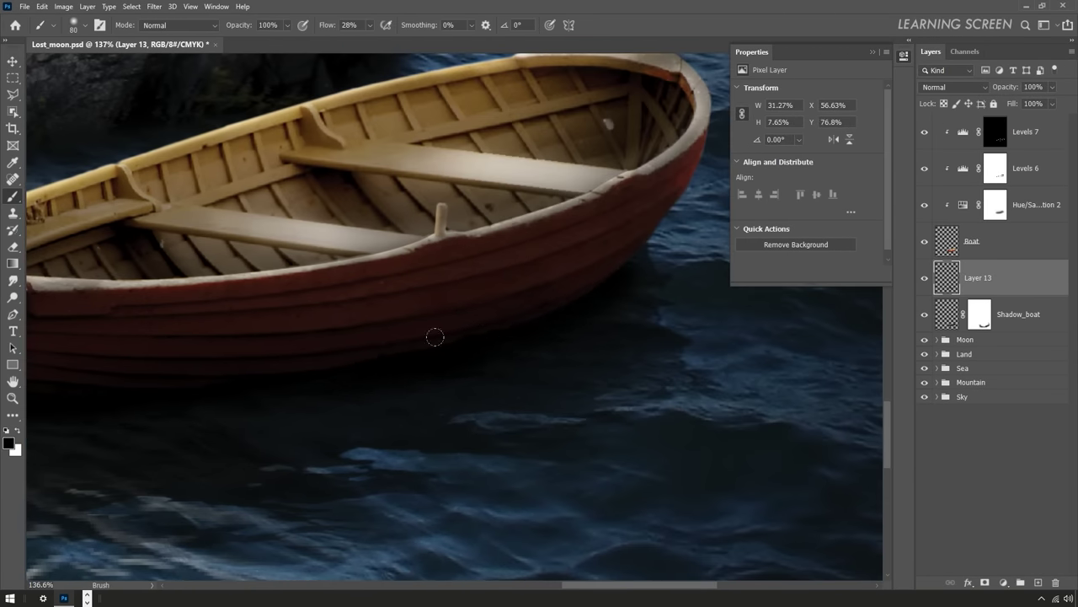
scroll(435, 337, down, 5)
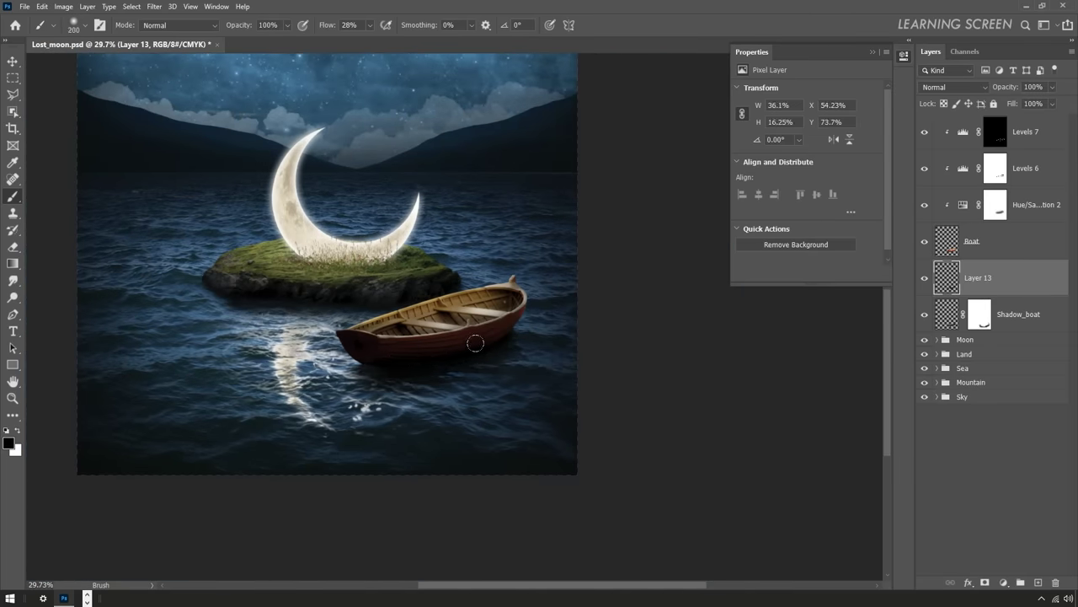
scroll(475, 343, down, 1)
- Group Levels 7 through Shadow_boat into a group named 'Boat' and save
click(1018, 324)
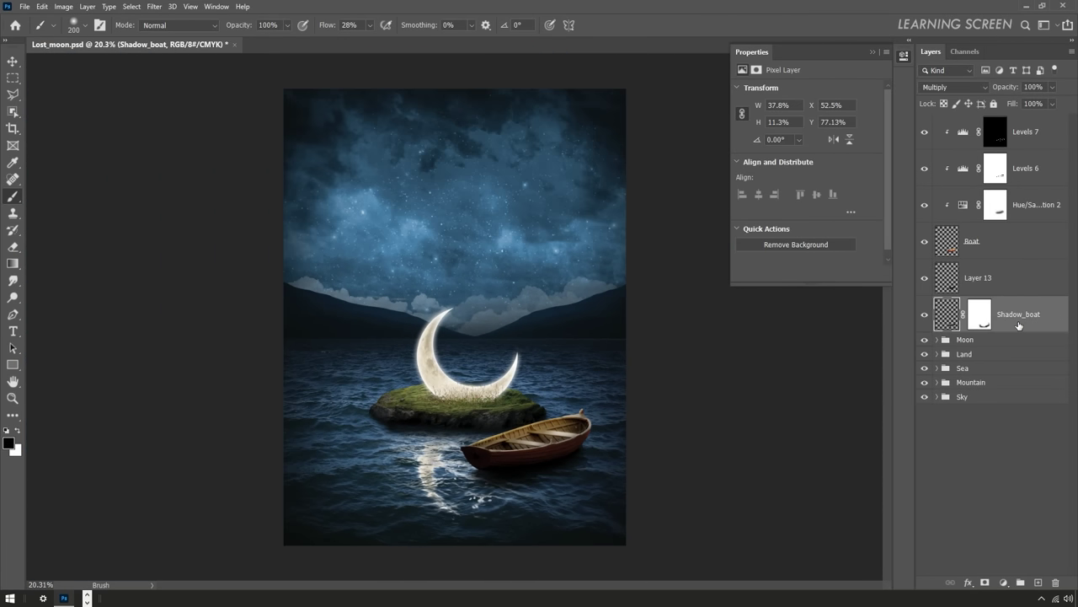
shift+click(1035, 141)
right_click(1034, 141)
click(927, 197)
text(Boat)
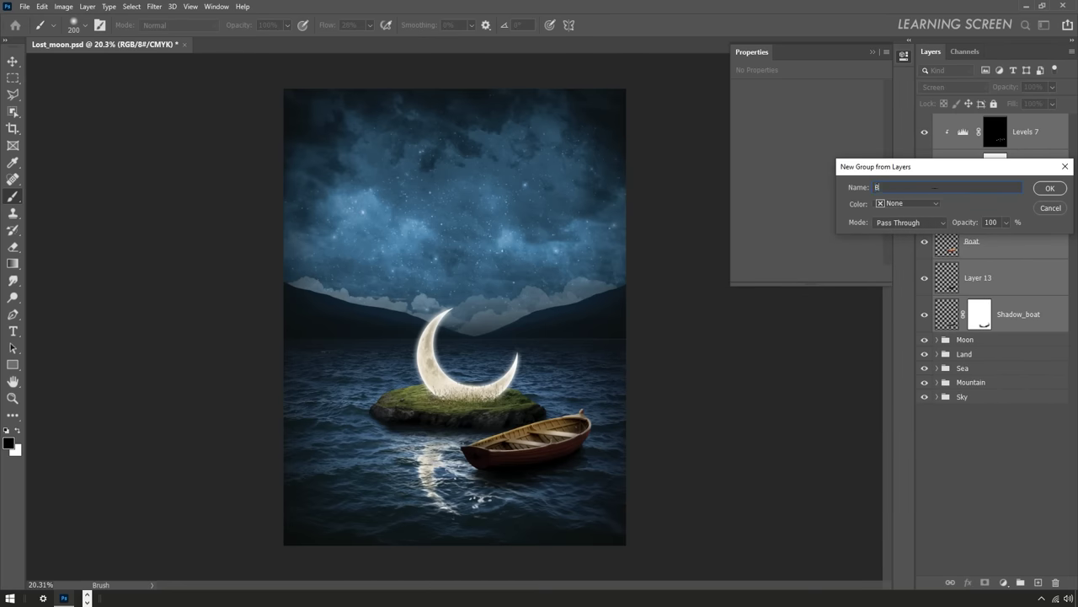
key(Return)
click(13, 61)
key(ctrl+s)
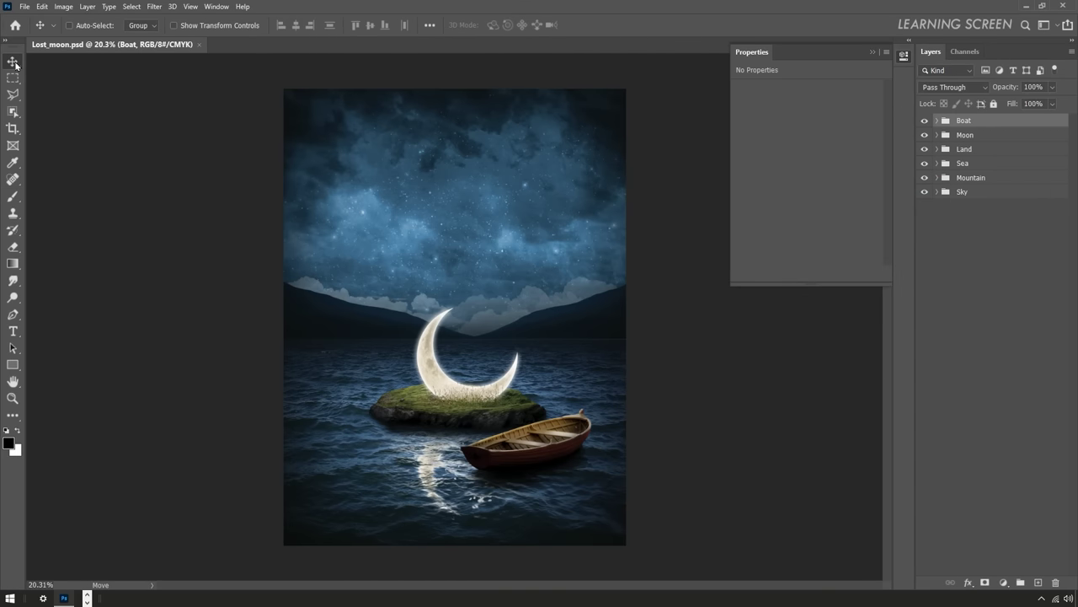
- Open Tree.png in Photoshop
click(24, 6)
click(34, 31)
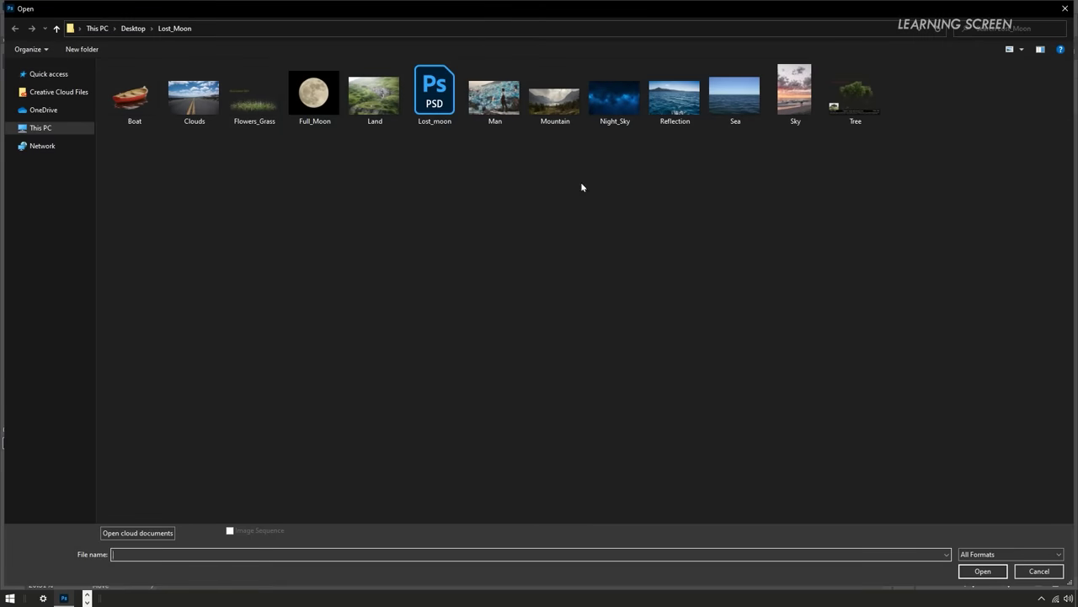
double_click(857, 95)
click(873, 53)
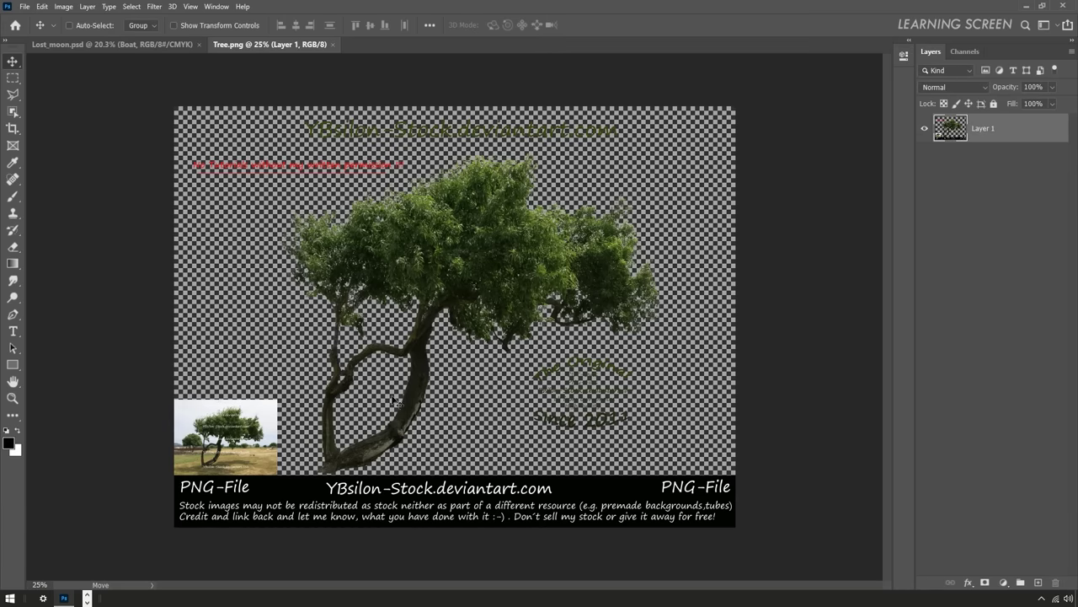
- Outline the tree without its watermark text using the Polygonal Lasso and copy it
click(14, 95)
scroll(291, 421, up, 3)
scroll(313, 372, up, 3)
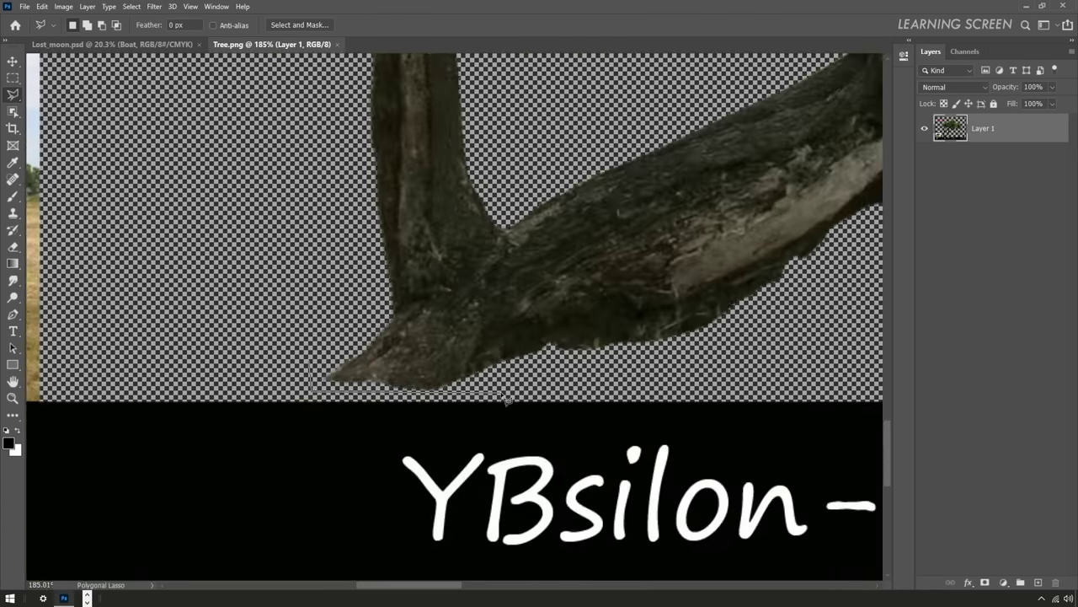
scroll(505, 398, down, 5)
scroll(506, 337, up, 2)
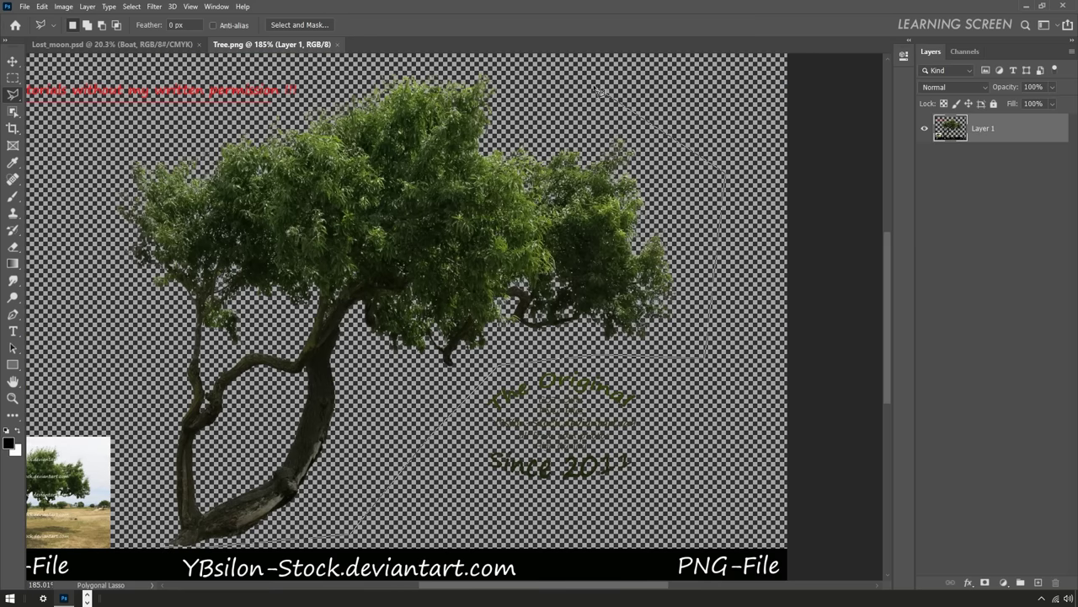
key(ctrl+c)
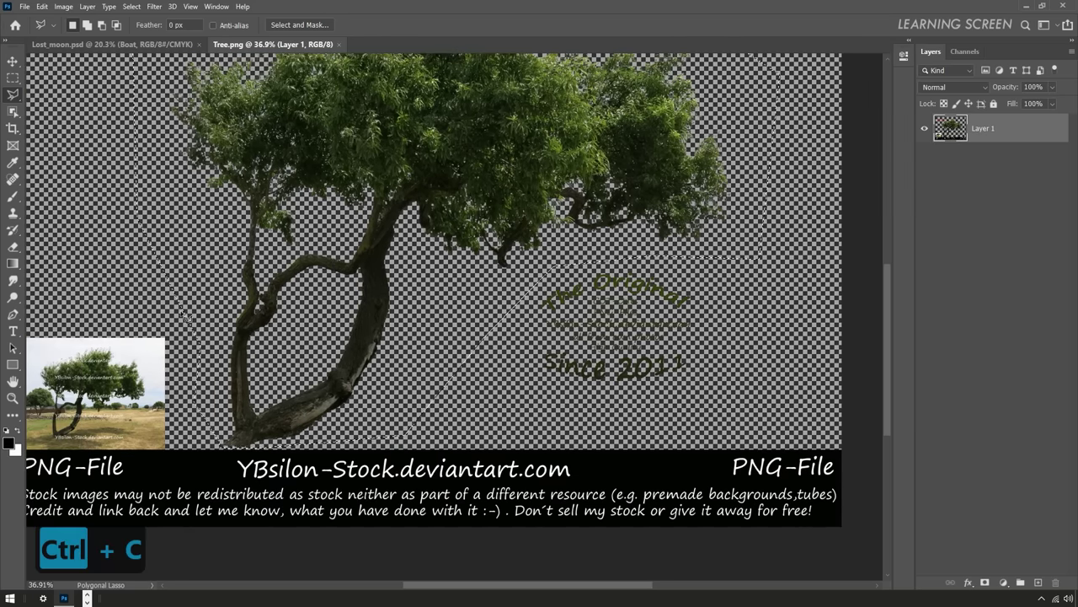
- Paste the tree into Lost_moon.psd as a new layer
key(v)
click(63, 47)
key(ctrl+v)
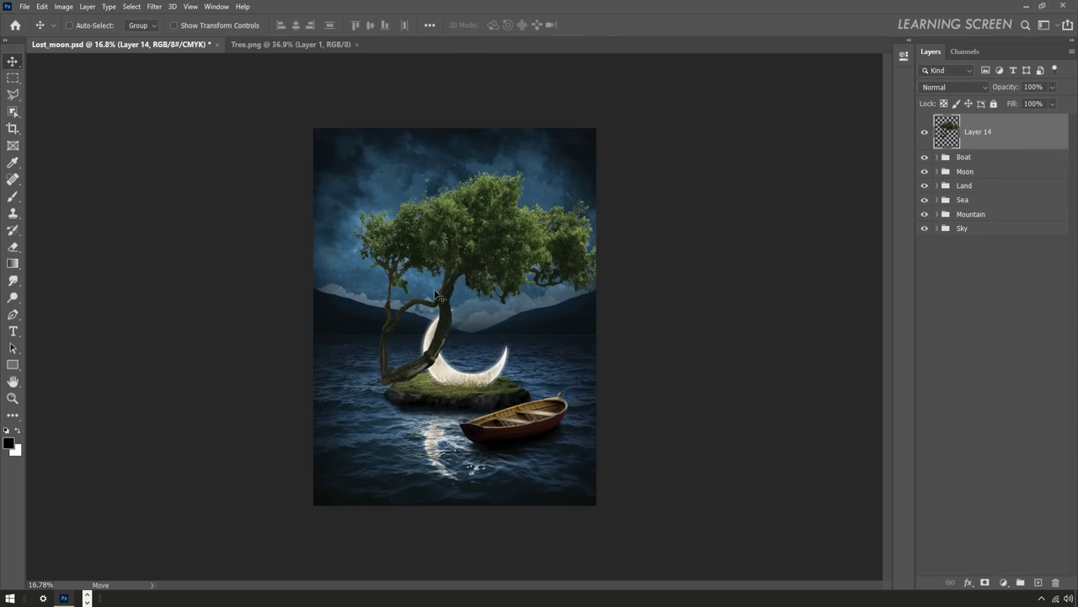
key(ctrl+t)
- Scale the tree to about 61%, rotate it roughly −27°, and commit
key(ctrl+0)
mouse_move(661, 115)
mouse_down()
mouse_move(554, 164)
mouse_move(465, 111)
mouse_up()
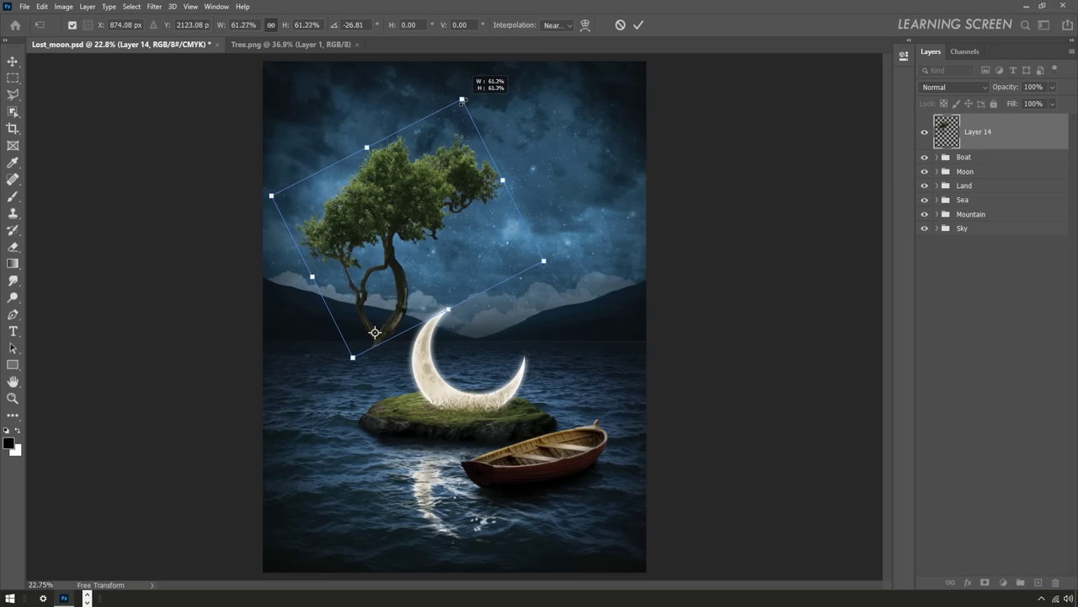
click(637, 26)
scroll(381, 344, up, 3)
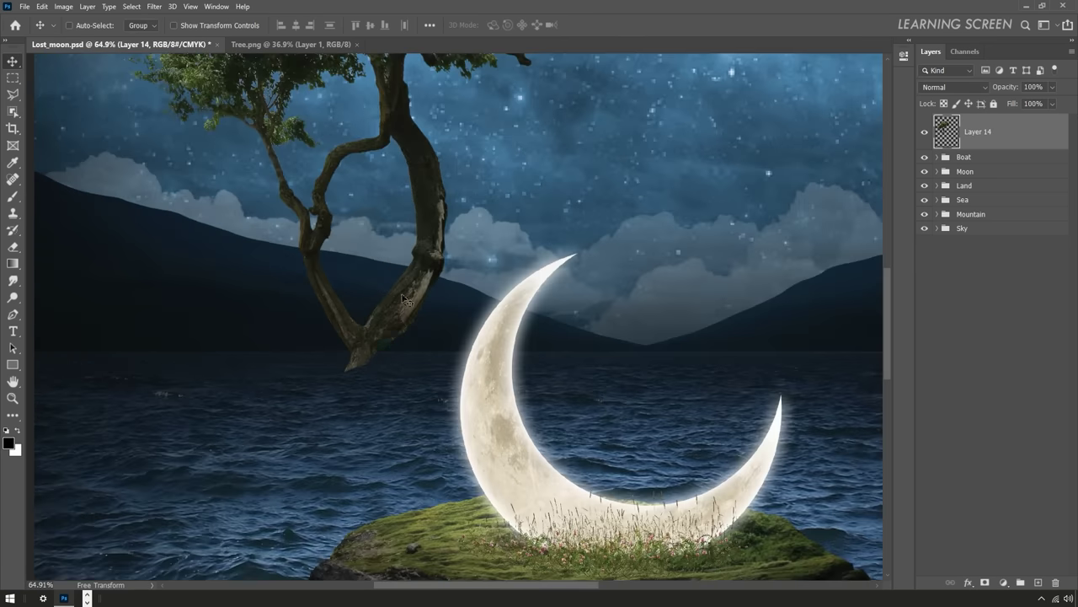
scroll(380, 344, up, 1)
scroll(381, 343, down, 2)
- Lasso a section of the tree trunk and copy it to a new Layer 15
click(11, 95)
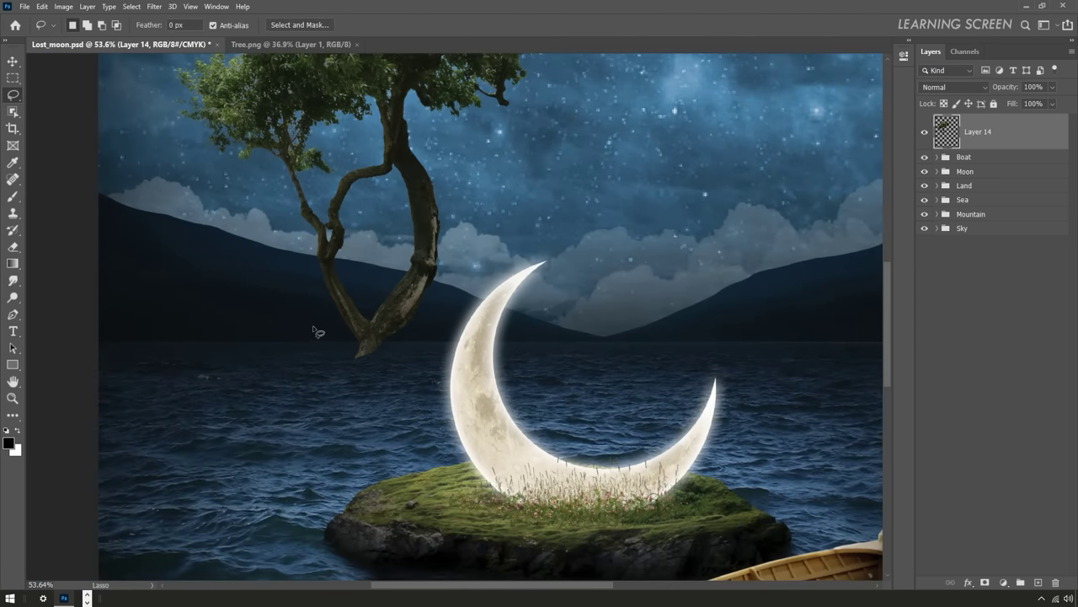
scroll(338, 342, up, 1)
scroll(338, 342, up, 1)
scroll(360, 373, up, 1)
drag(360, 373, 389, 324)
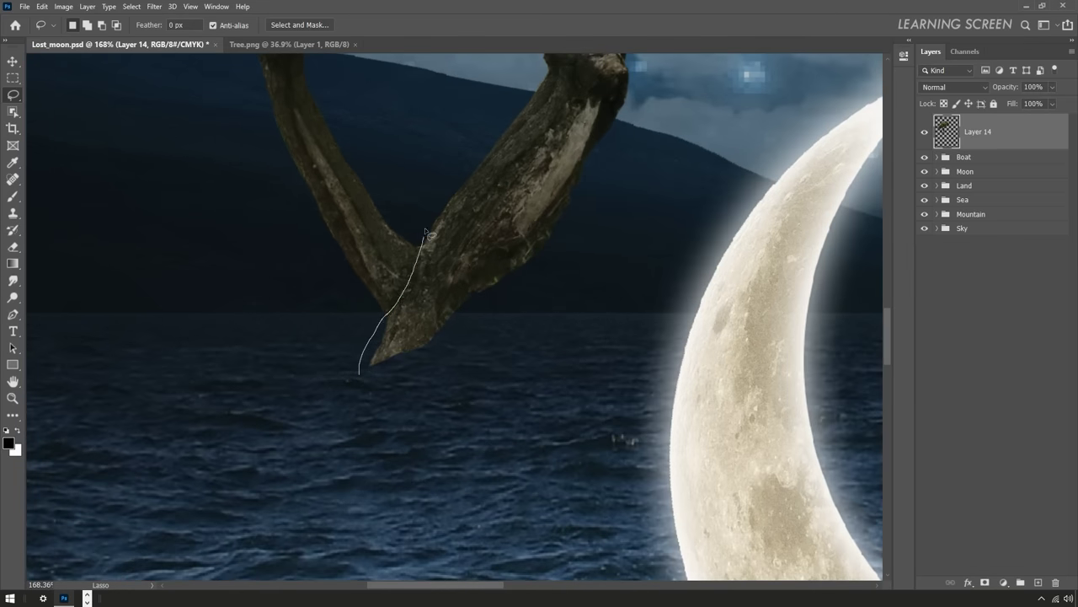
drag(426, 232, 504, 388)
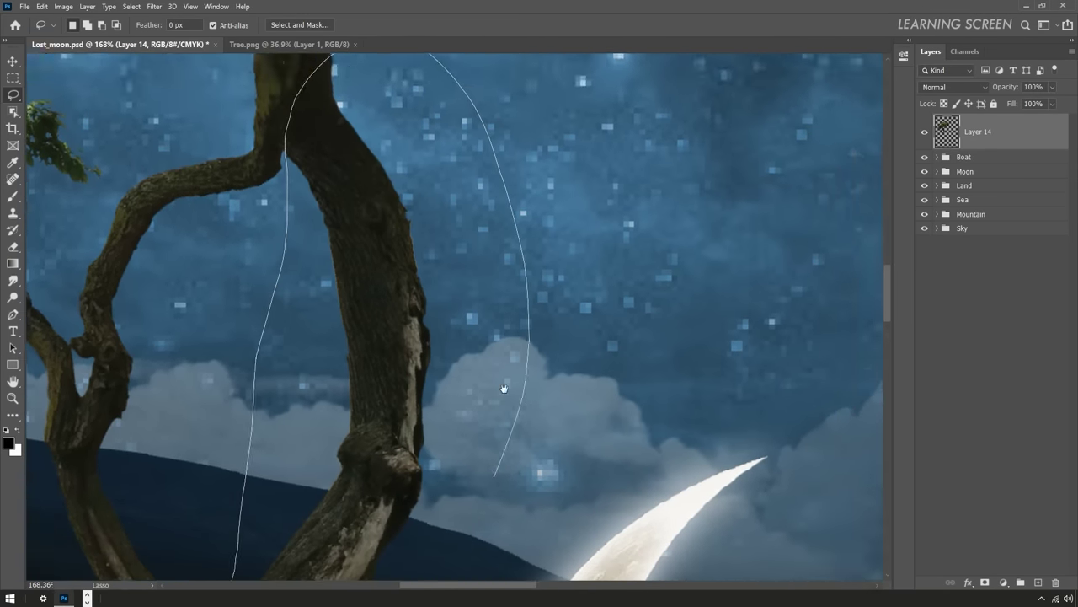
scroll(504, 388, down, 2)
scroll(504, 388, down, 2)
key(ctrl+j)
- Flip the lower trunk piece vertically and horizontally, then move it down toward the island
key(v)
scroll(388, 309, down, 1)
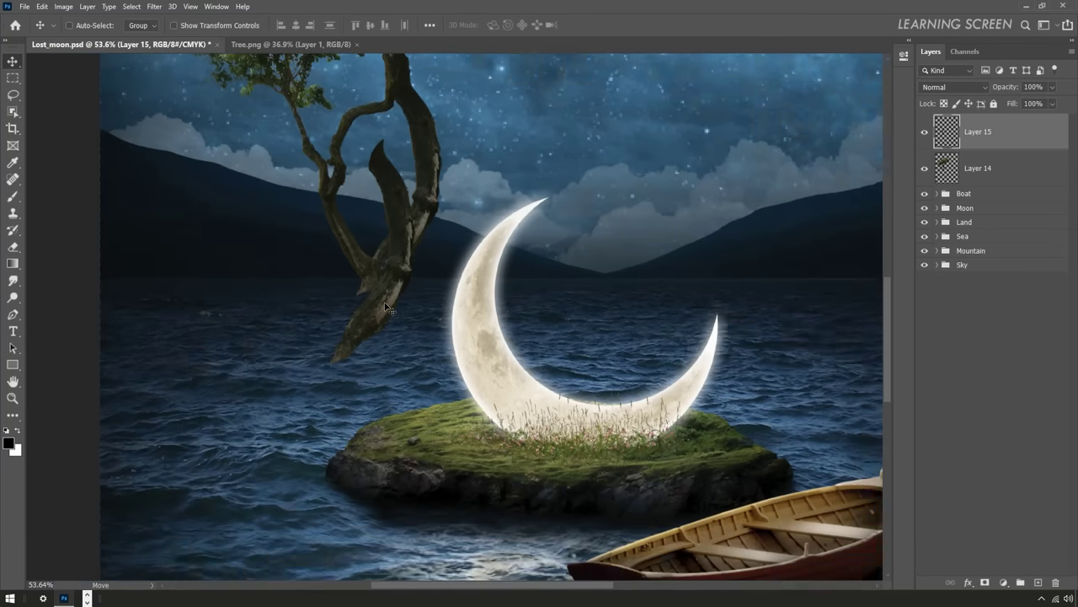
scroll(388, 309, down, 1)
key(ctrl+t)
right_click(391, 275)
click(438, 474)
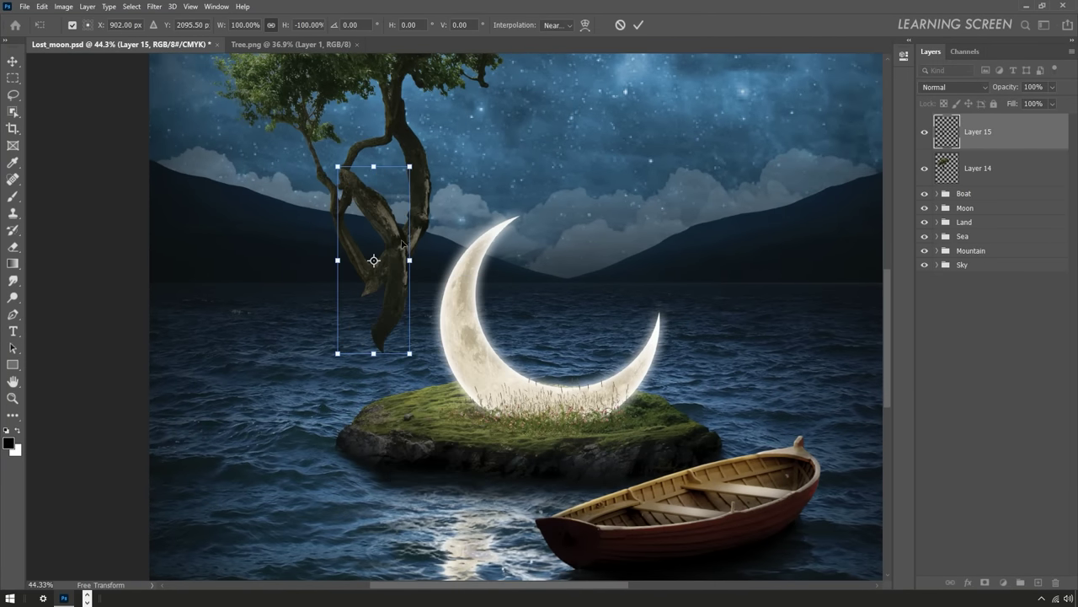
drag(402, 245, 397, 348)
right_click(361, 337)
click(417, 523)
scroll(372, 291, up, 1)
scroll(372, 291, up, 1)
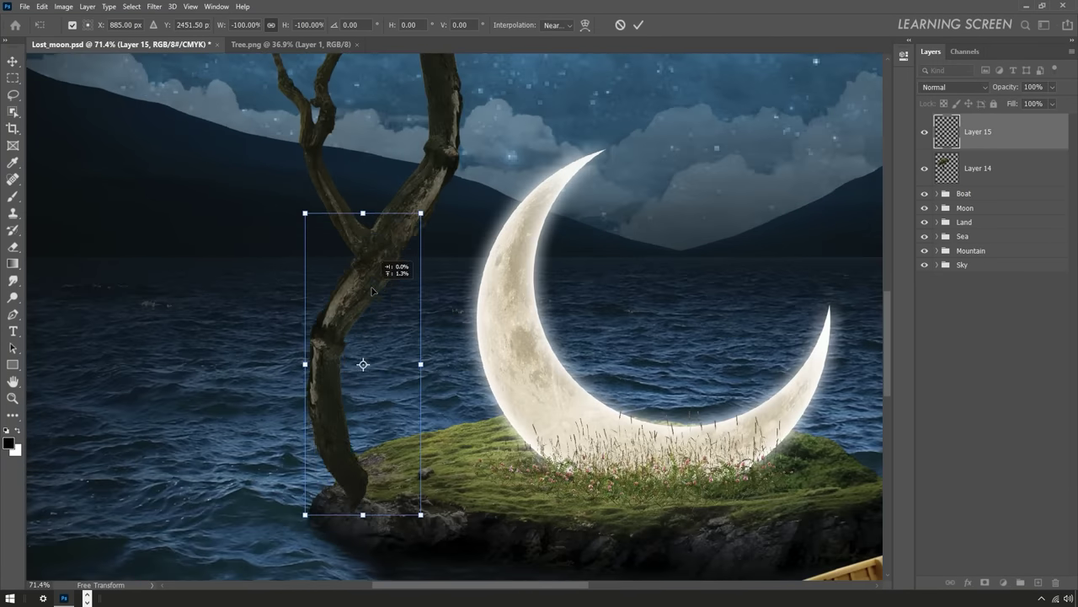
drag(372, 290, 380, 297)
- Flip the trunk piece back upright in the transform menu
right_click(377, 268)
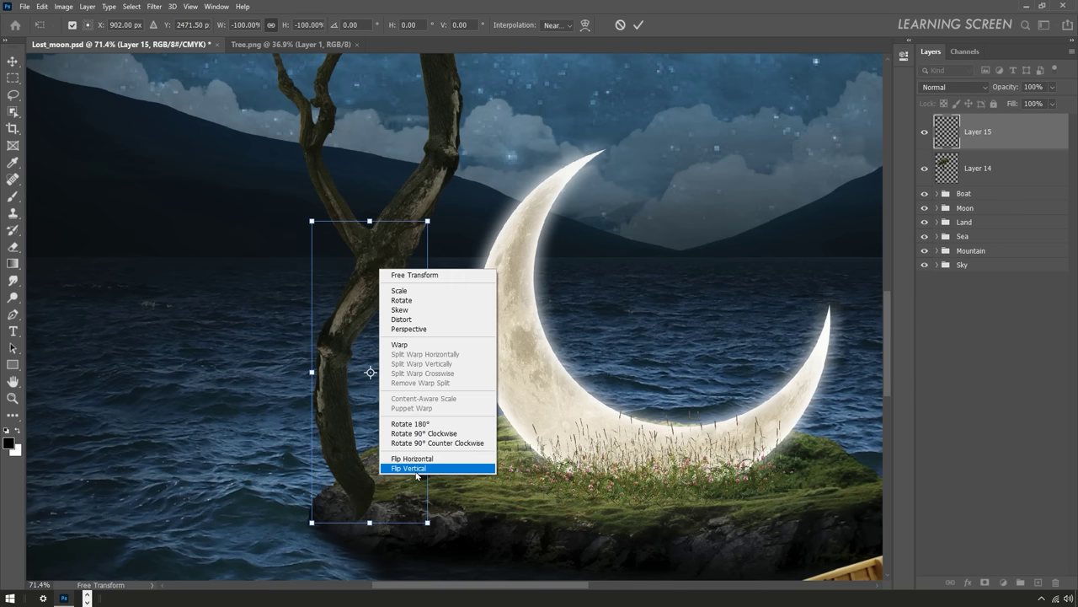
click(421, 458)
right_click(398, 354)
click(409, 444)
right_click(389, 291)
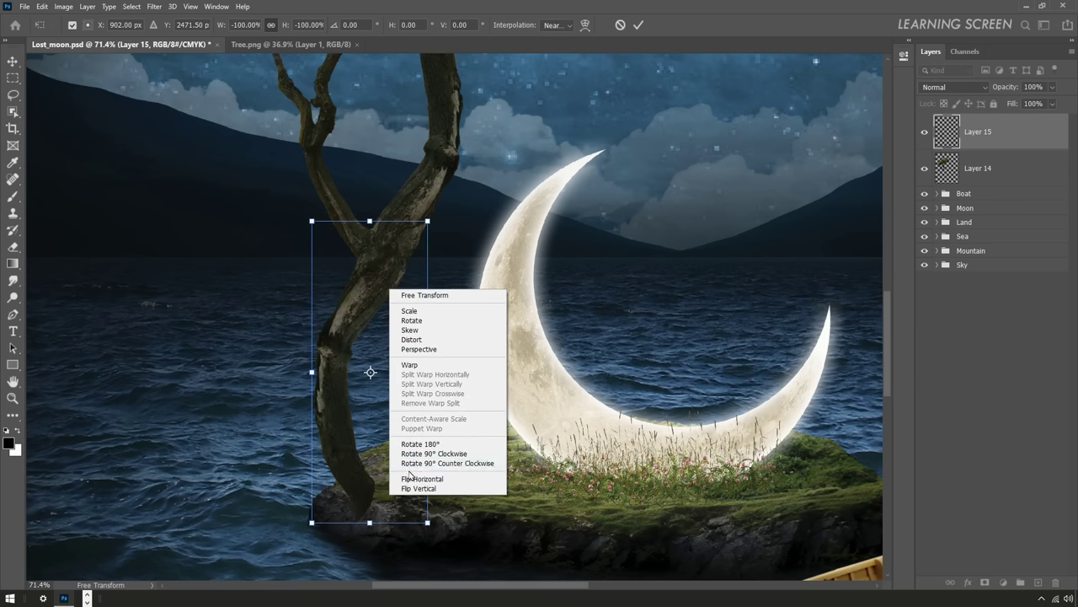
click(422, 487)
scroll(379, 394, down, 3)
scroll(375, 398, up, 3)
scroll(377, 404, up, 2)
scroll(364, 404, up, 2)
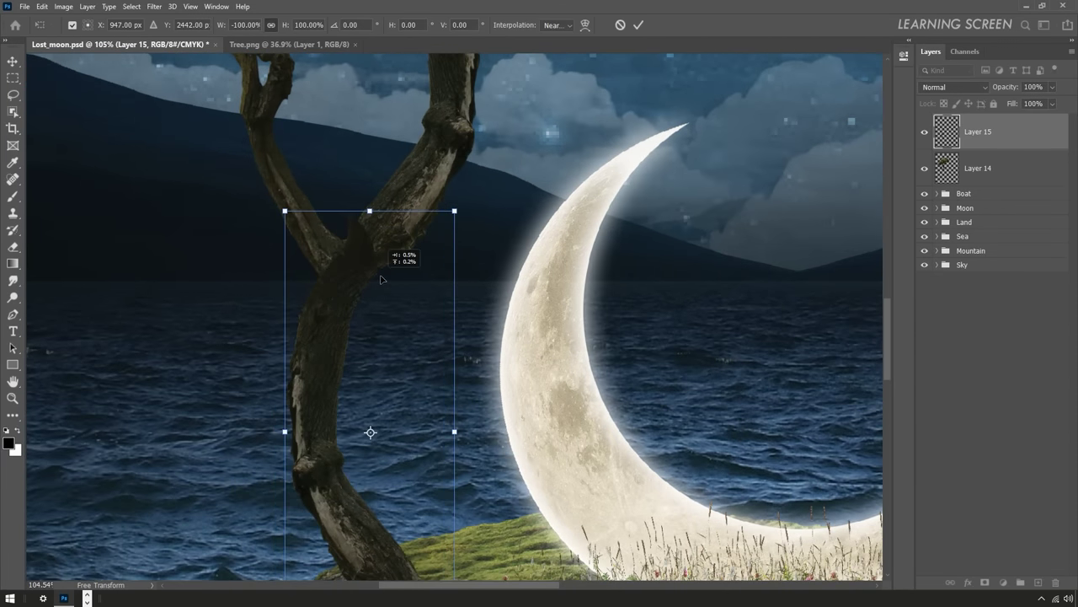
- Warp the trunk piece so its base bends down onto the island's left rock
right_click(366, 272)
click(396, 354)
mouse_move(457, 212)
mouse_down()
mouse_move(529, 223)
mouse_move(594, 149)
mouse_up()
scroll(421, 337, down, 5)
mouse_move(294, 427)
mouse_down()
mouse_move(298, 466)
mouse_move(314, 463)
mouse_up()
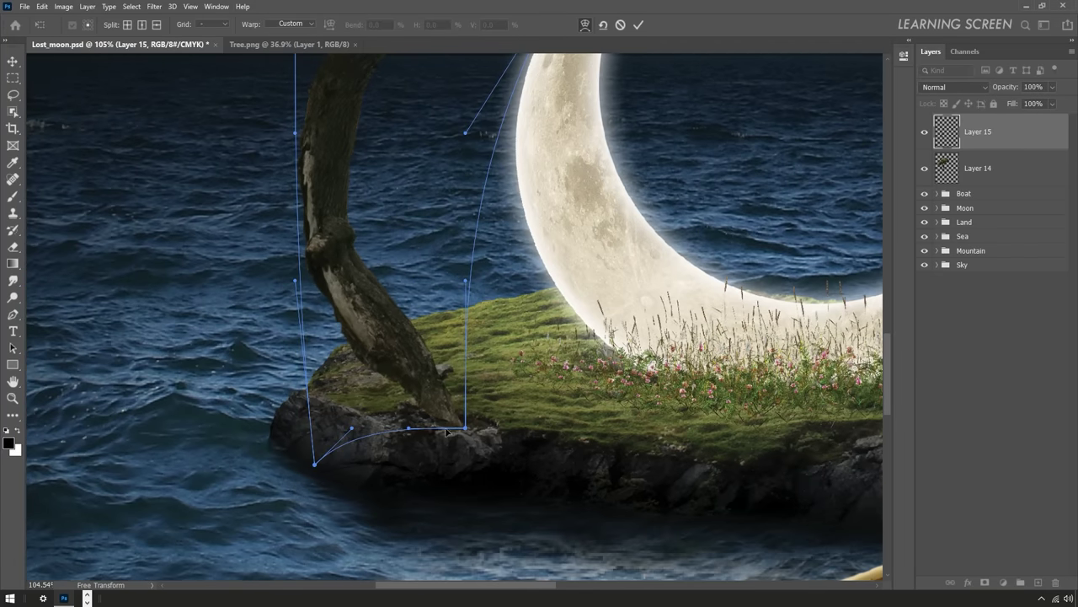
drag(408, 428, 421, 470)
drag(465, 280, 486, 285)
- Commit the warp and erase the overlapping wedge at the tree's fork
click(637, 24)
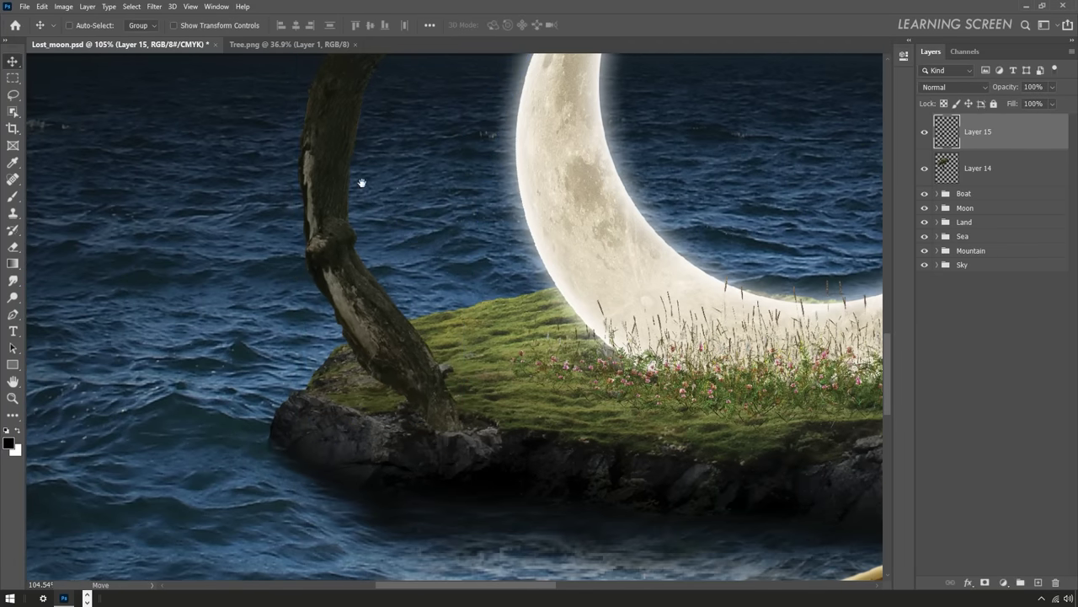
scroll(400, 236, up, 3)
click(14, 252)
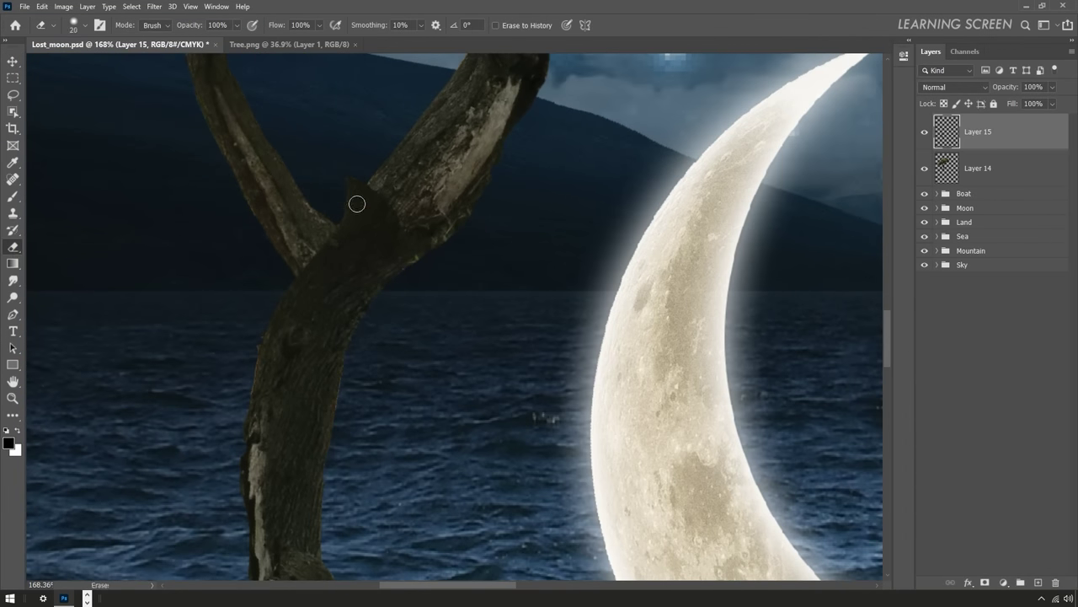
right_click(363, 202)
mouse_move(369, 189)
mouse_down()
mouse_move(357, 212)
mouse_move(392, 240)
mouse_up()
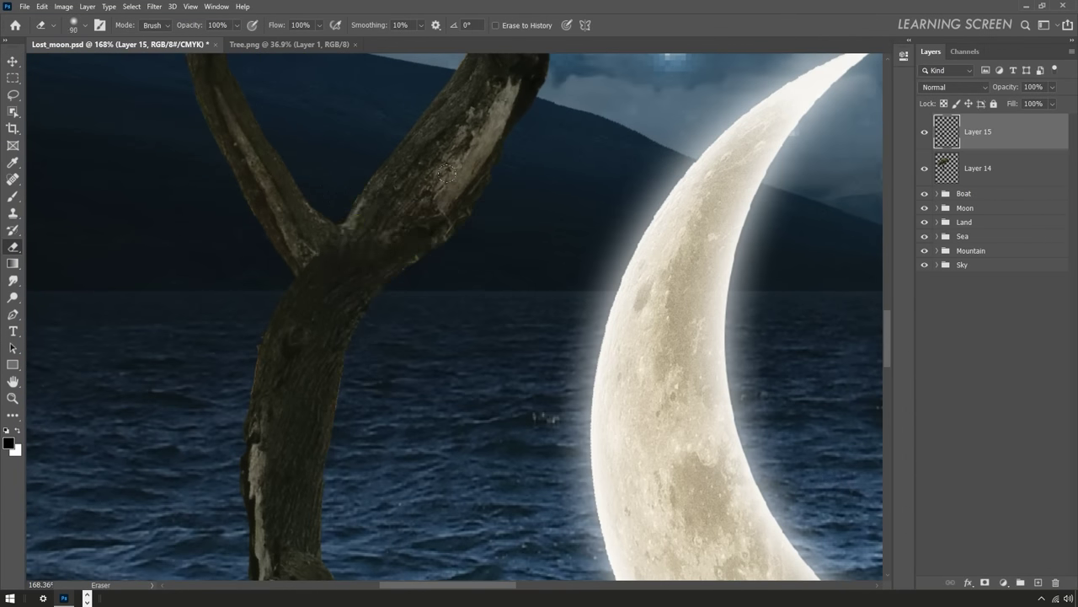
- Resize the eraser brush and move the view around the trunk base
scroll(457, 390, down, 5)
scroll(457, 390, up, 5)
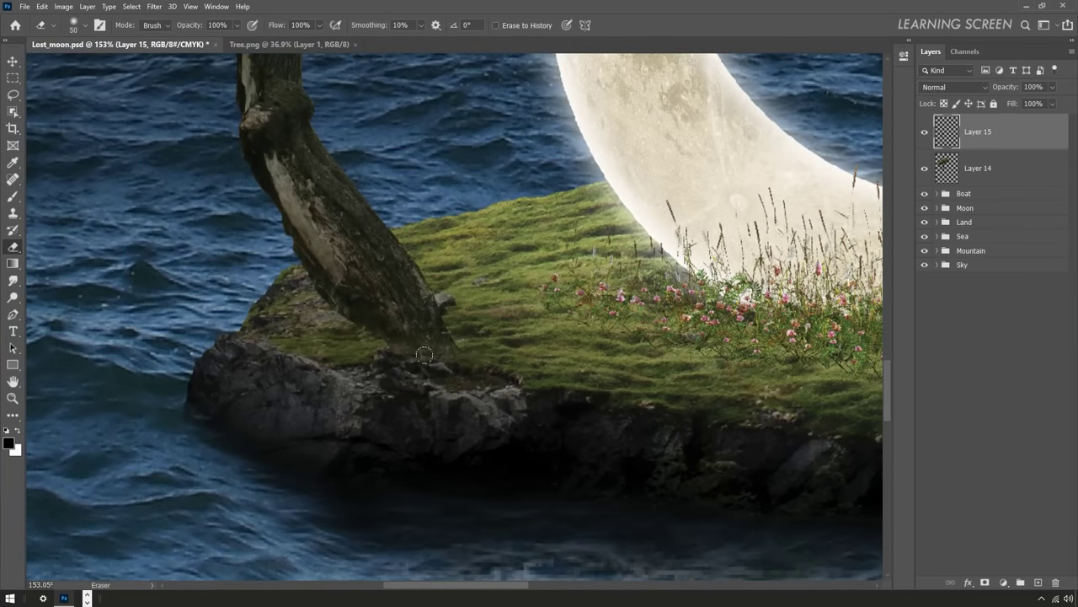
scroll(417, 350, up, 2)
key(bracketleft)
key(bracketleft)
key(bracketright)
key(bracketright)
key(bracketright)
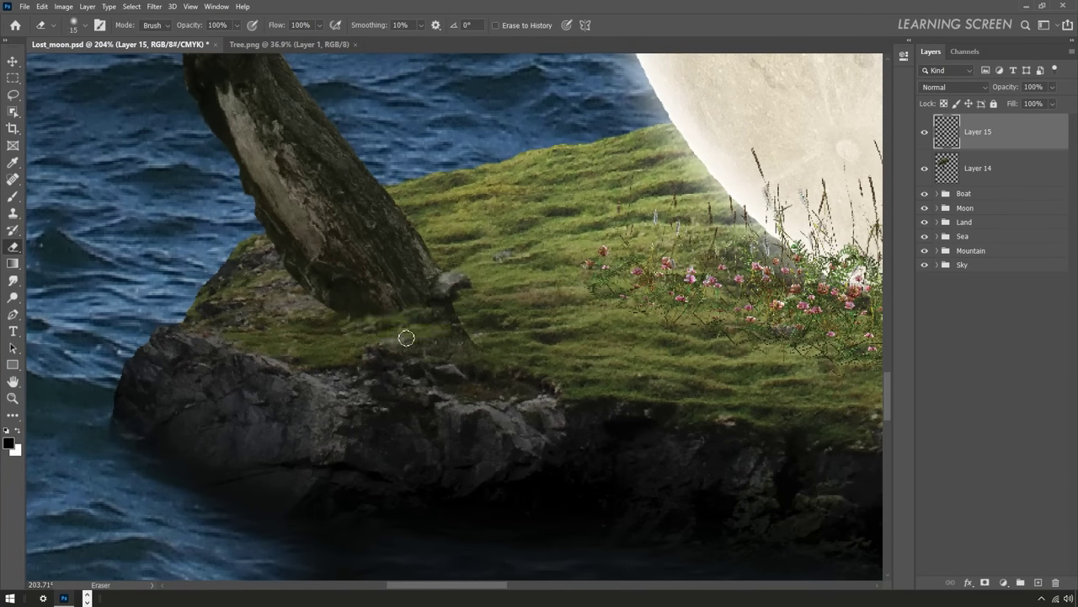
scroll(408, 348, down, 3)
scroll(408, 348, down, 5)
scroll(412, 354, down, 1)
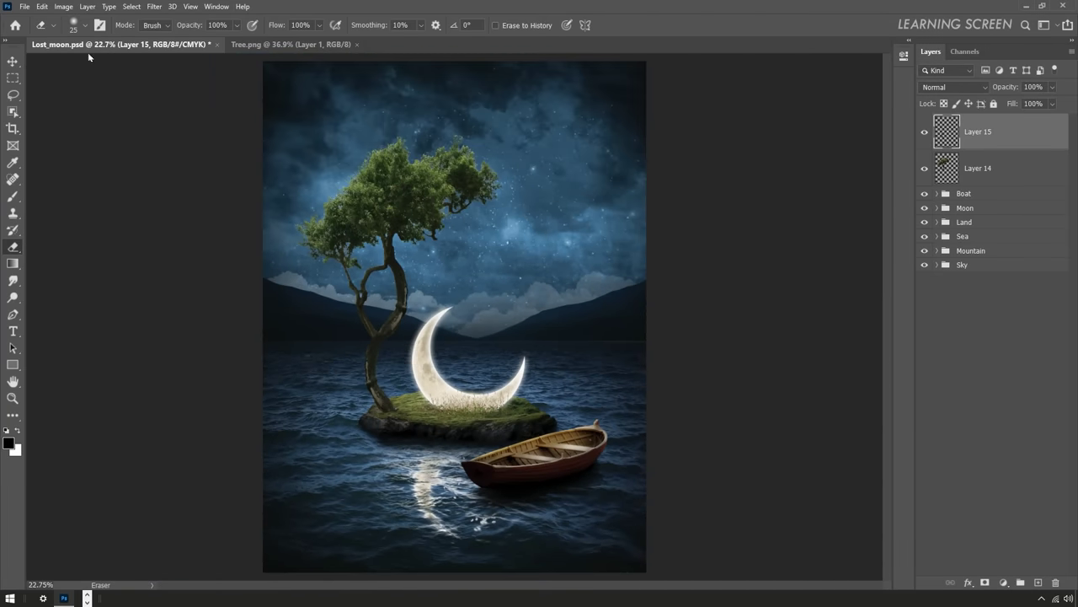
- Merge the two tree pieces into one layer named 'Tree' and close Tree.png
key(v)
key(ctrl+e)
double_click(979, 131)
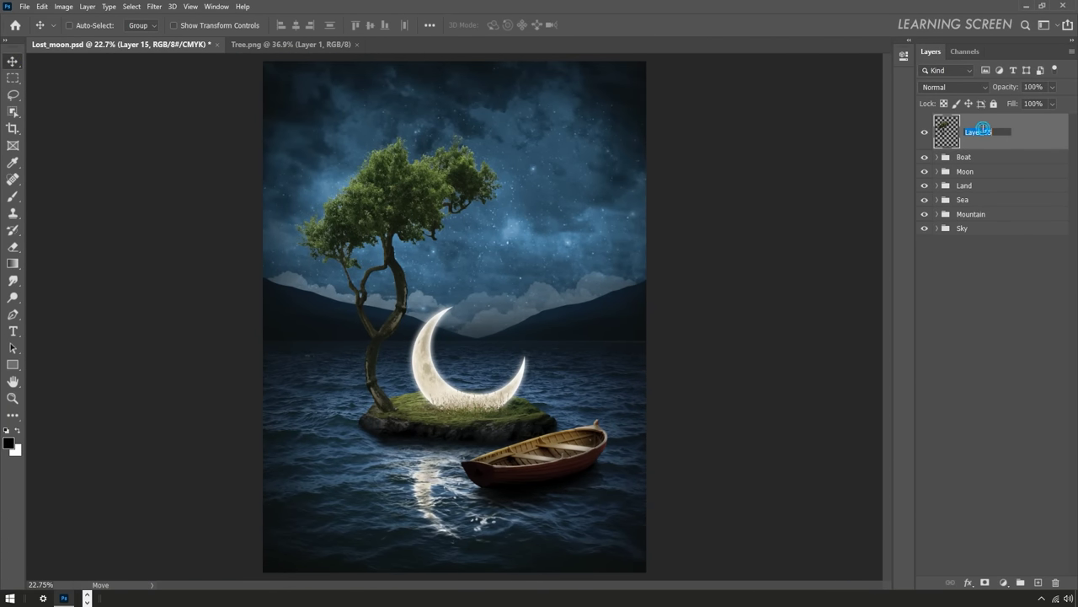
text(Tree)
click(357, 44)
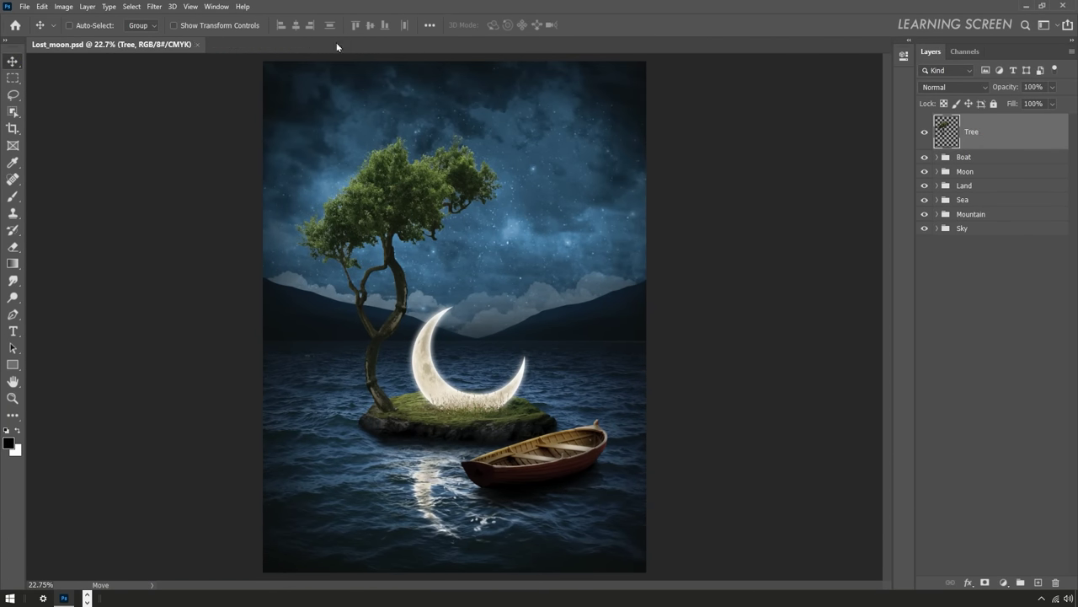
- Add a Levels adjustment with output white lowered to 83 to darken the tree
scroll(384, 369, up, 1)
scroll(385, 368, up, 3)
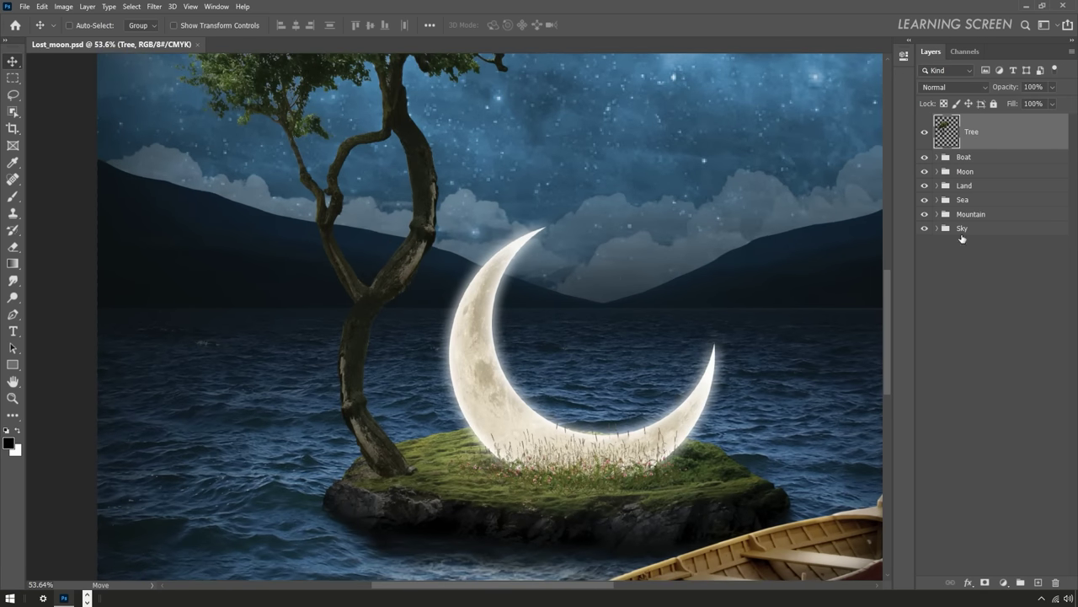
click(1003, 582)
click(1007, 440)
drag(865, 209, 796, 213)
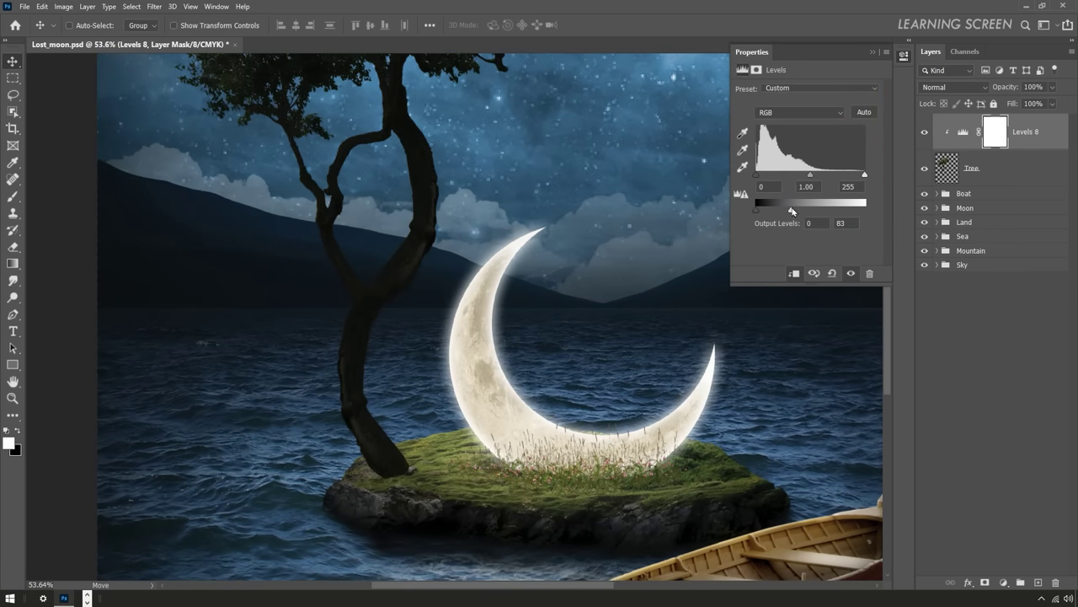
click(1003, 140)
- Paint on the Levels 8 mask at 100% flow to restore light on the trunk's moon side
click(873, 51)
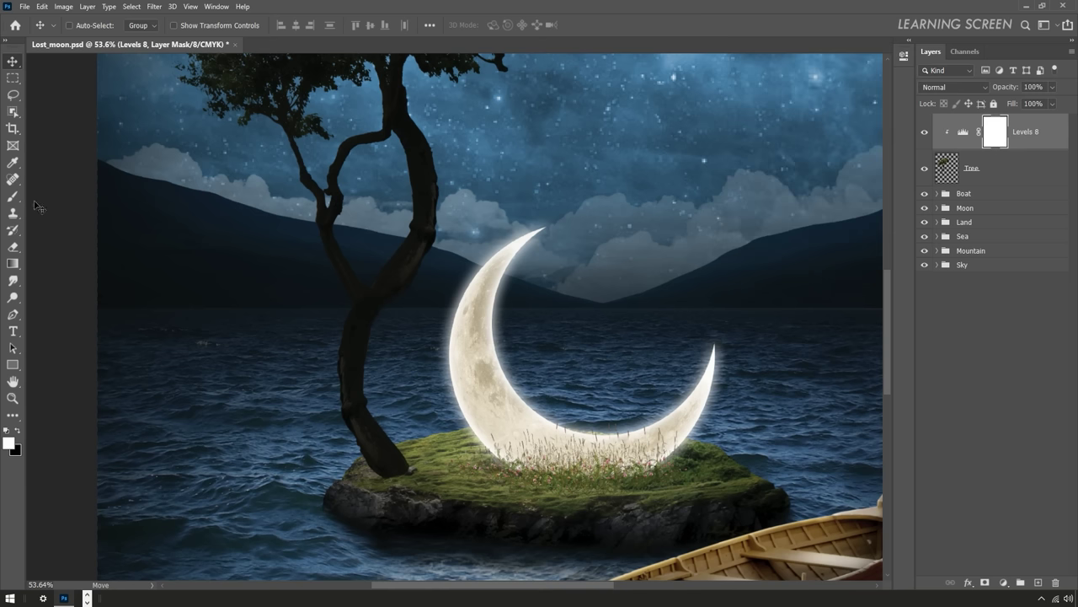
key(b)
scroll(354, 332, up, 2)
scroll(394, 419, up, 2)
key(bracketleft)
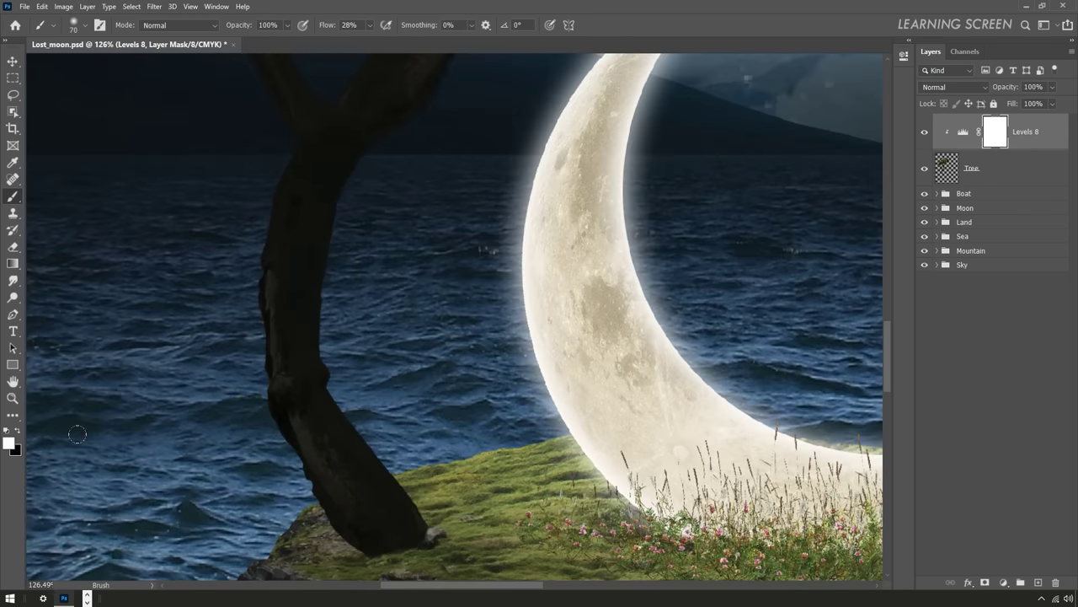
drag(371, 39, 411, 40)
key(bracketright)
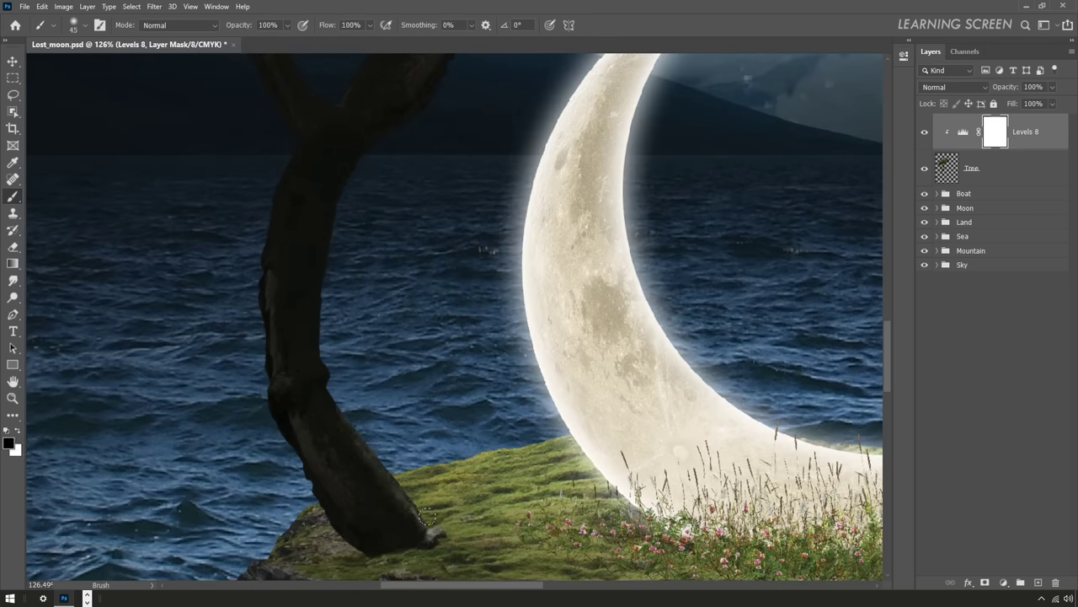
drag(422, 523, 320, 160)
drag(385, 220, 275, 363)
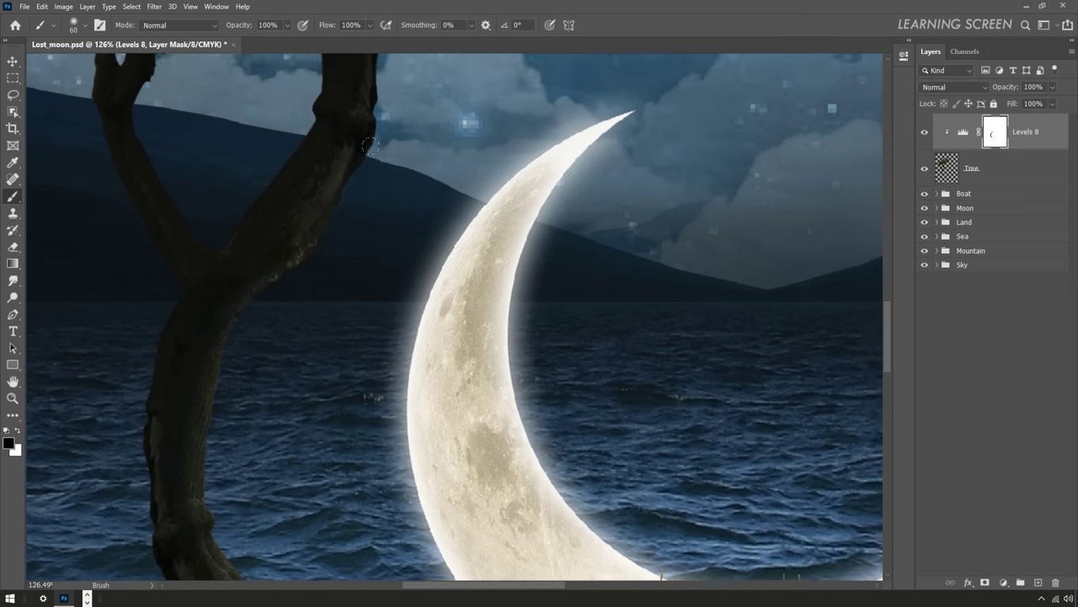
scroll(370, 146, up, 3)
scroll(421, 295, up, 2)
- Trace a Pen path along the trunk edge on the Tree layer and make it a selection
click(969, 168)
key(p)
click(183, 511)
drag(206, 464, 216, 456)
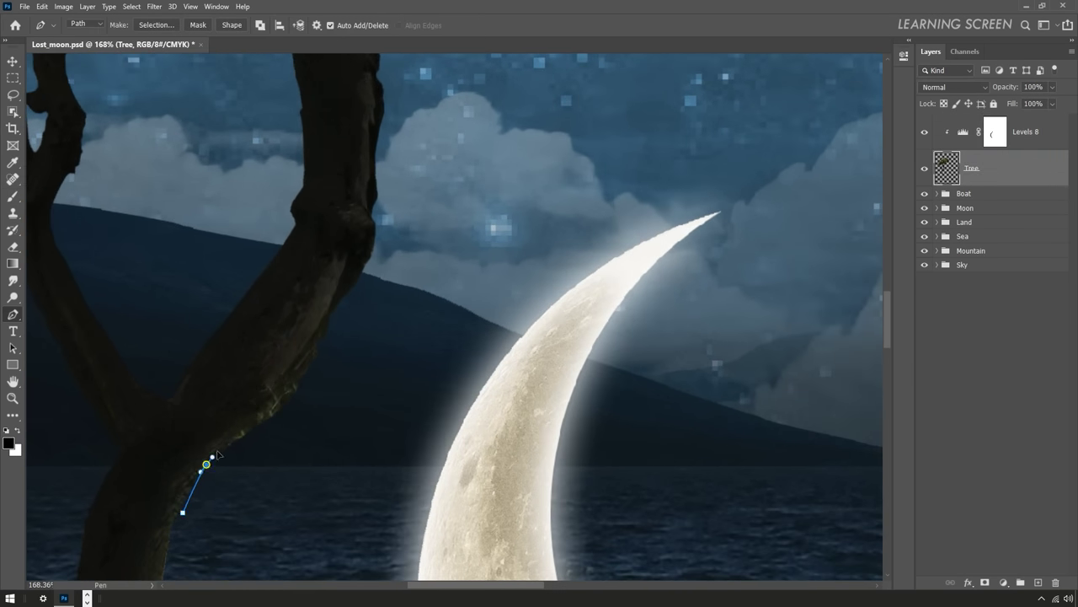
click(270, 397)
click(320, 322)
drag(346, 260, 356, 257)
scroll(363, 193, up, 3)
click(322, 327)
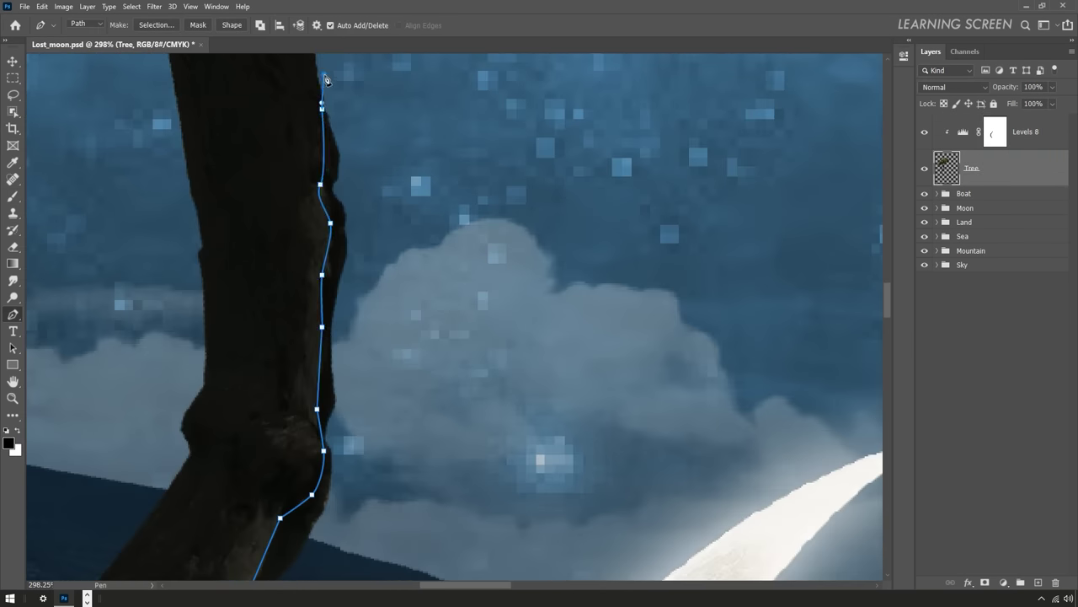
scroll(326, 80, down, 3)
key(ctrl+Return)
- Paint inside the selection on the Levels 8 mask with a smaller brush along the trunk edge
click(995, 133)
click(13, 195)
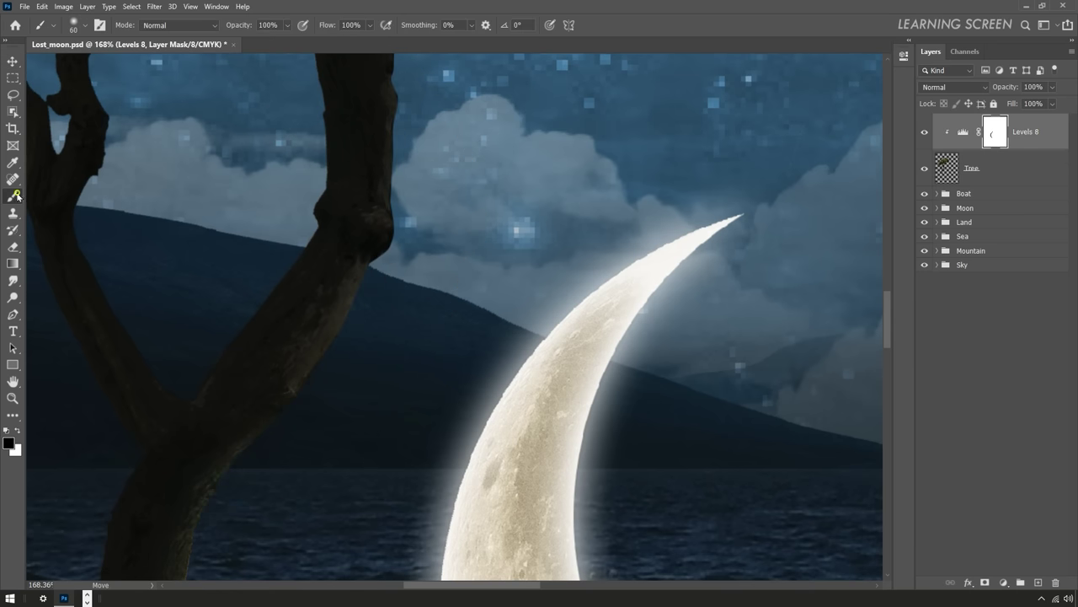
key(ctrl+z)
key(bracketleft)
key(bracketleft)
mouse_move(394, 206)
mouse_down()
mouse_move(362, 322)
mouse_move(257, 166)
mouse_up()
scroll(257, 166, up, 3)
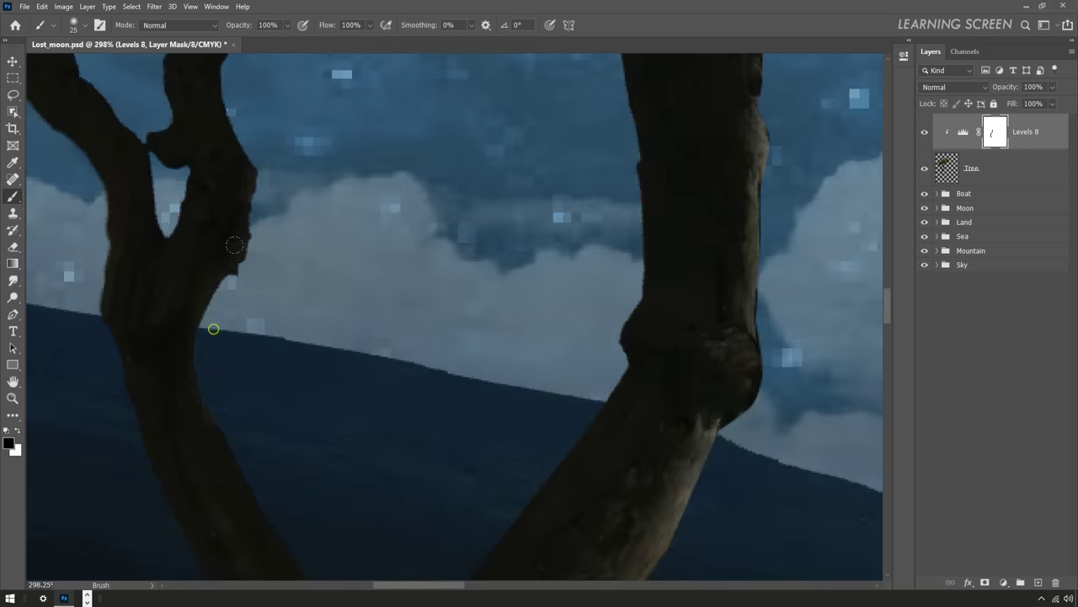
scroll(213, 328, down, 3)
scroll(272, 112, up, 3)
key(bracketleft)
key(bracketleft)
drag(272, 342, 188, 371)
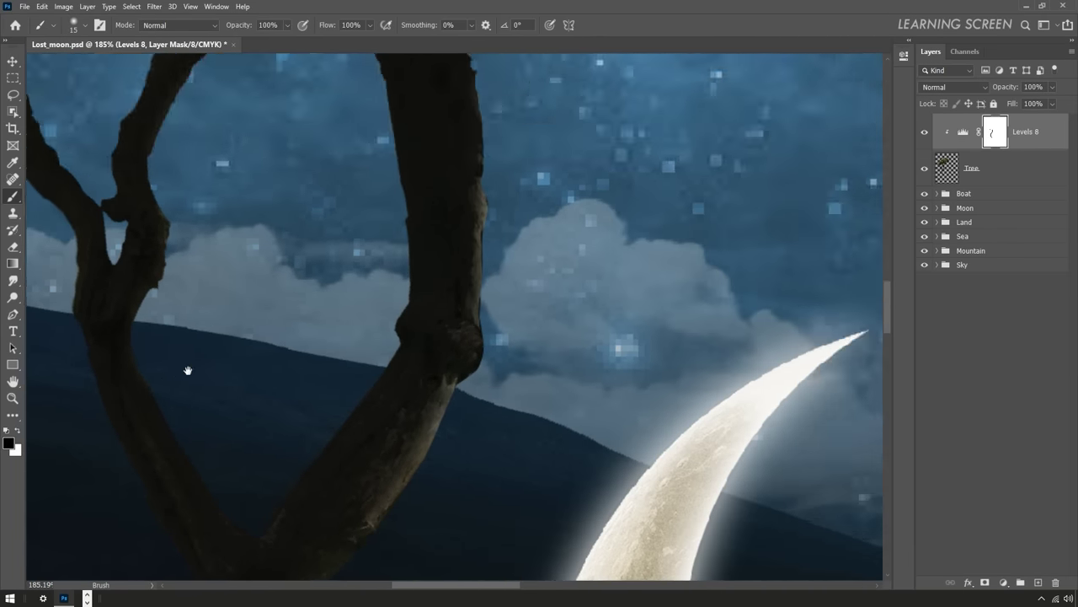
drag(253, 68, 177, 573)
scroll(628, 209, down, 3)
scroll(525, 264, up, 3)
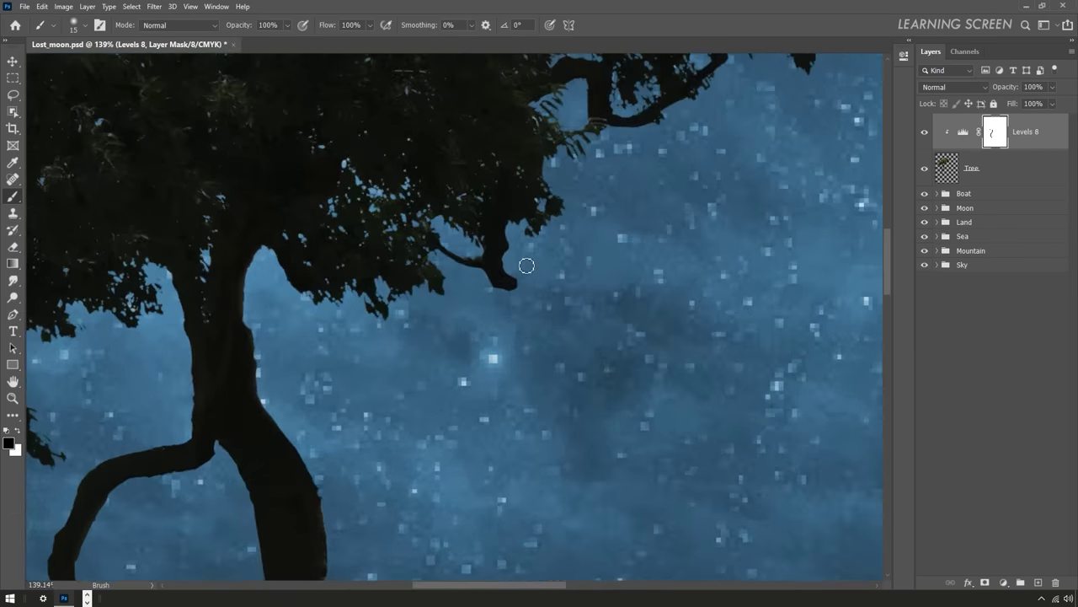
scroll(355, 242, up, 3)
- Lasso a stray bit beside the branch, deselect, and return to a smaller brush on the Levels mask
key(alt+bracketleft)
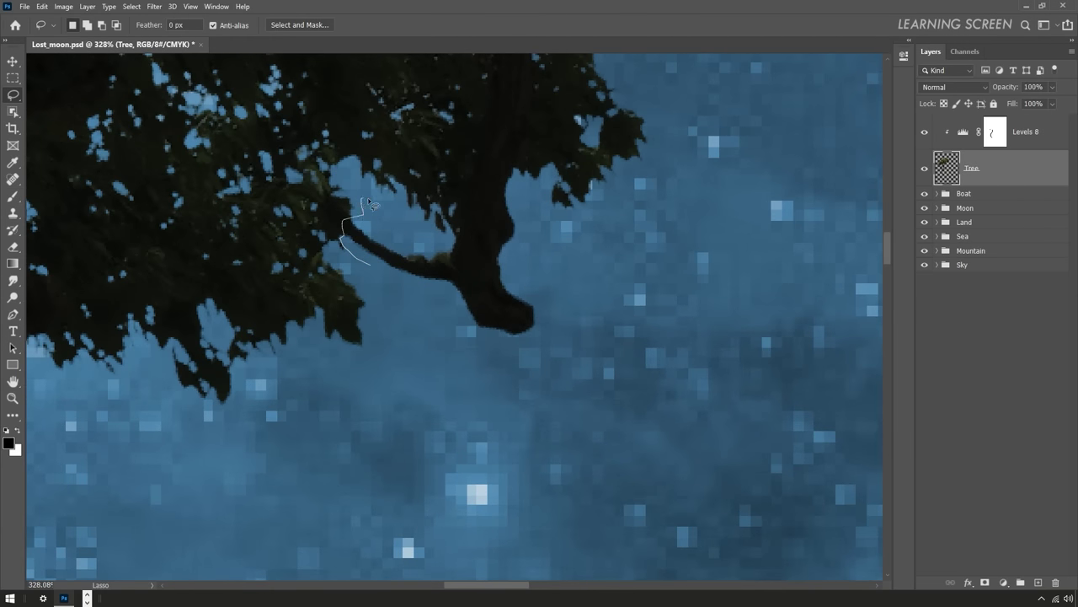
drag(520, 172, 413, 349)
scroll(414, 349, down, 5)
key(ctrl+d)
key(b)
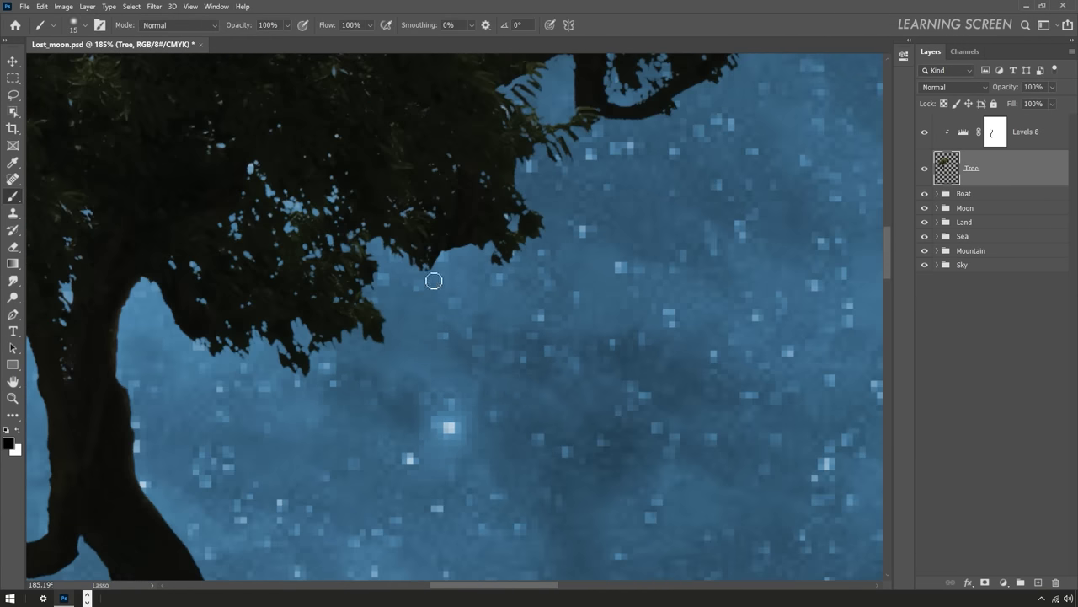
key(alt+bracketright)
scroll(355, 288, down, 5)
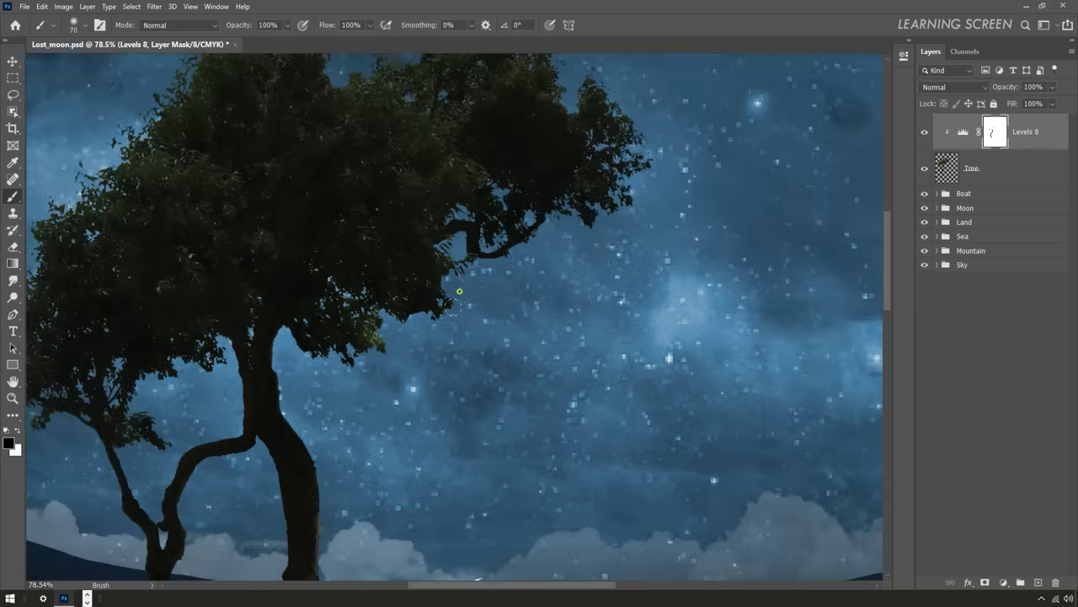
scroll(613, 239, down, 5)
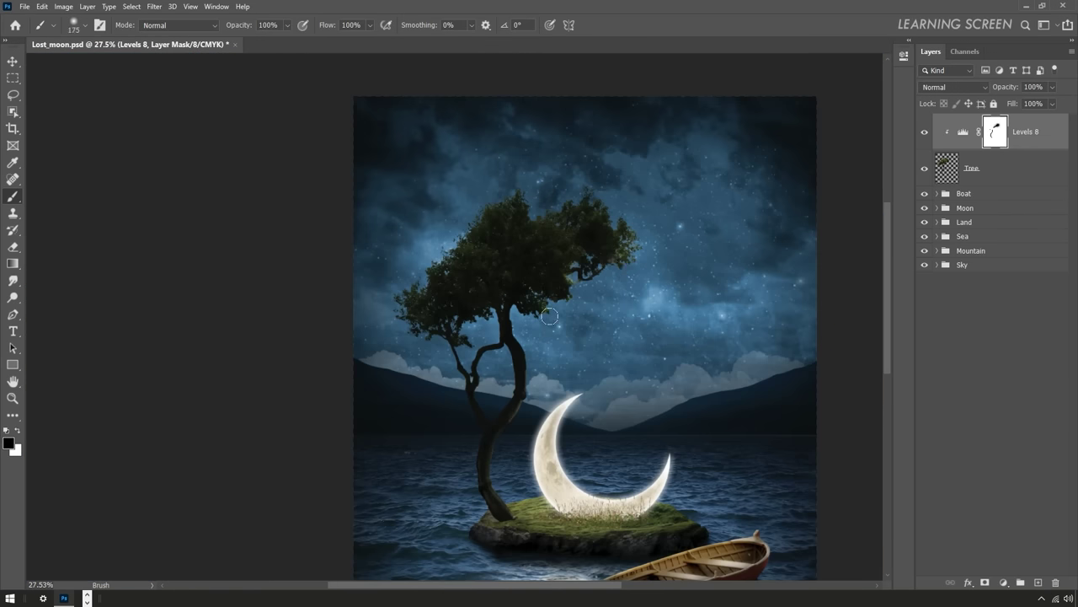
key(bracketleft)
key(bracketleft)
key(bracketleft)
scroll(456, 300, down, 1)
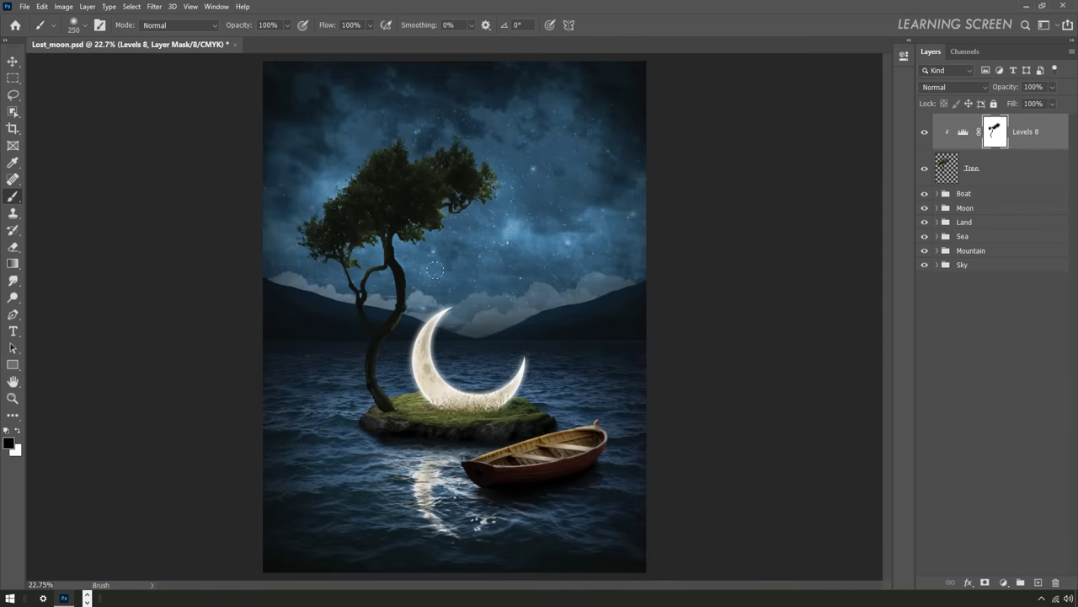
- Add a Levels 9 adjustment clipped to the tree with its mask inverted to black
click(924, 132)
click(924, 133)
click(1003, 583)
click(1011, 435)
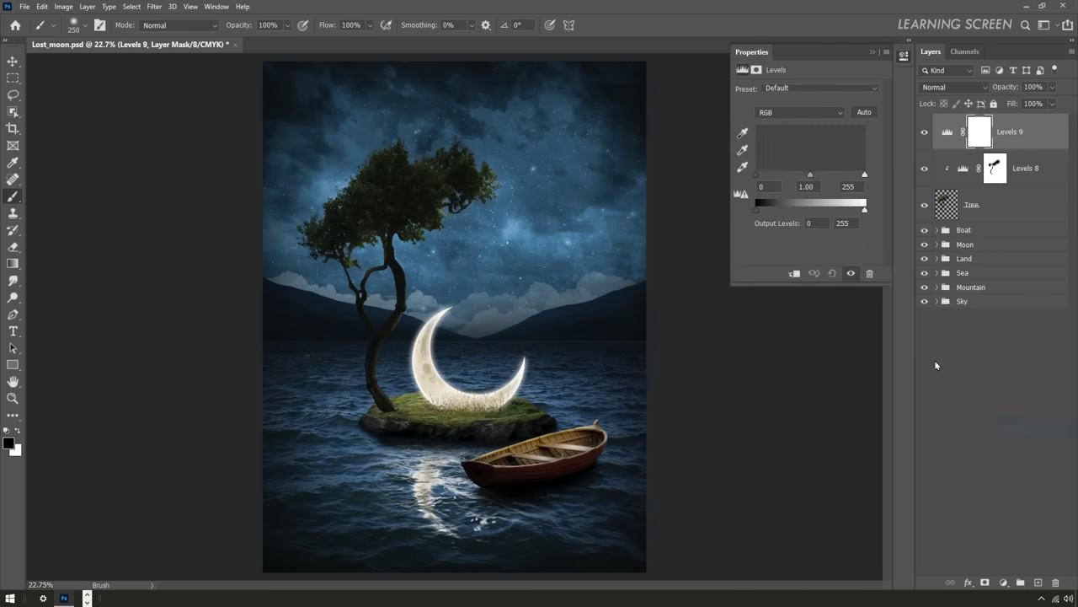
click(977, 133)
key(ctrl+i)
key(ctrl+i)
key(ctrl+i)
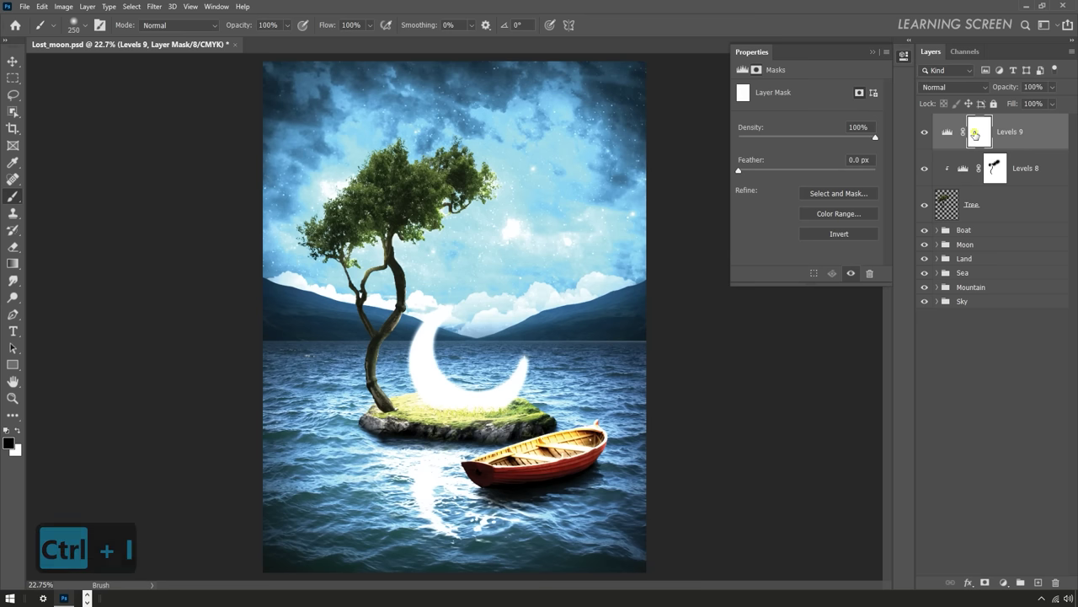
click(963, 132)
key(ctrl+i)
click(930, 142)
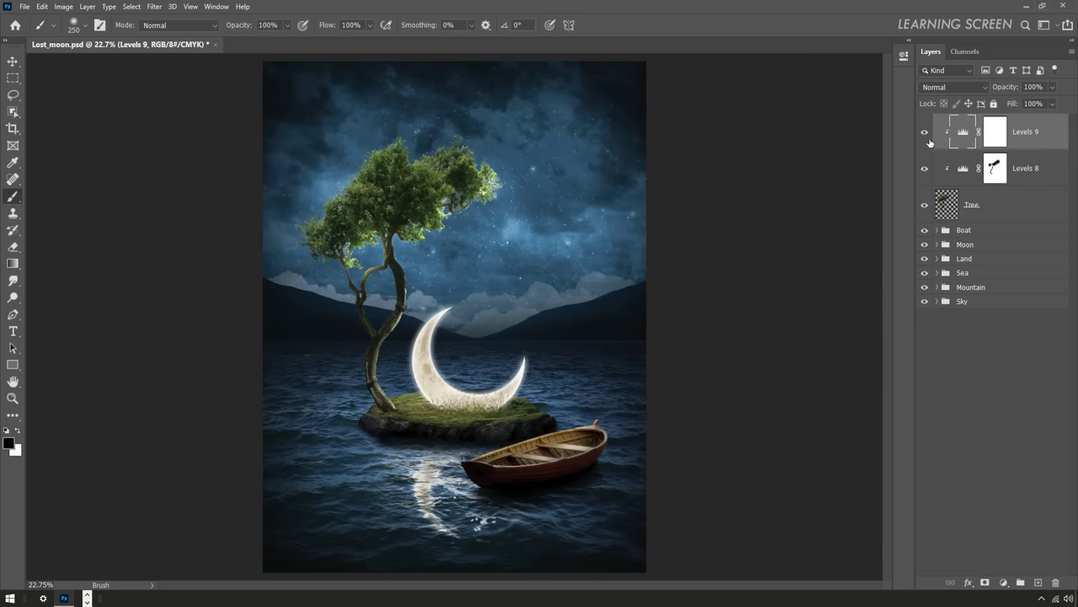
click(995, 132)
key(ctrl+i)
key(ctrl+equal)
key(ctrl+equal)
key(ctrl+equal)
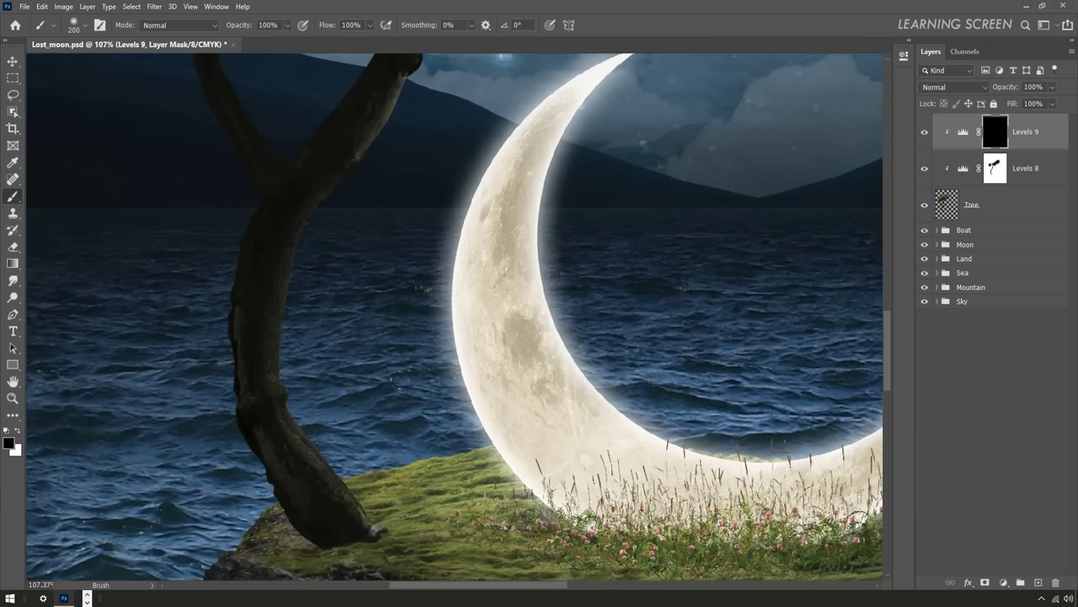
- Paint white on the Levels 9 mask along the trunk, resizing the brush as needed
drag(334, 457, 289, 369)
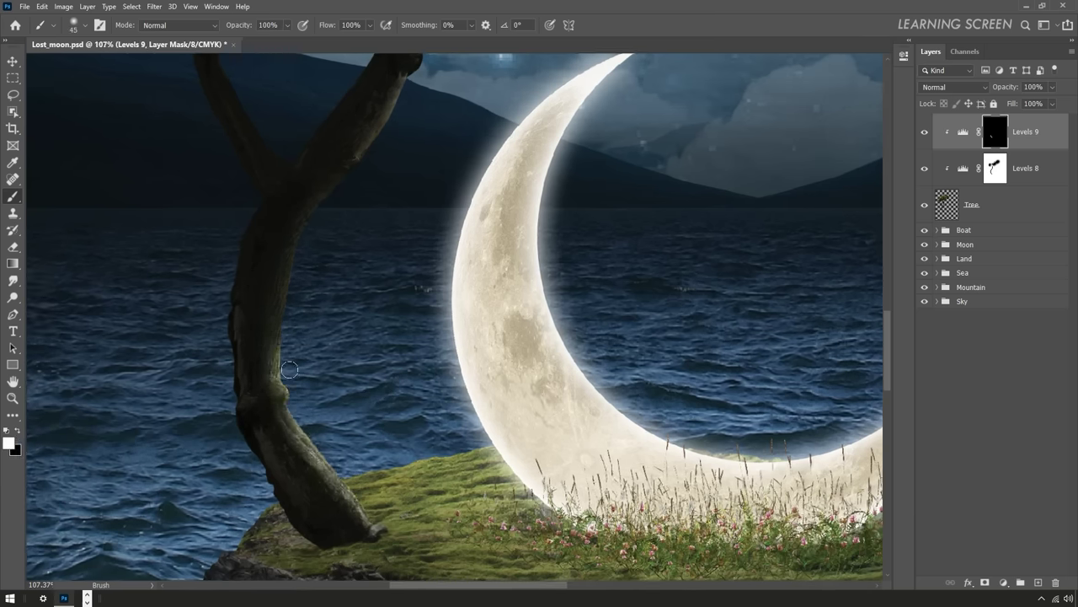
key(ctrl+0)
scroll(281, 300, up, 3)
key(bracketright)
key(bracketright)
key(bracketright)
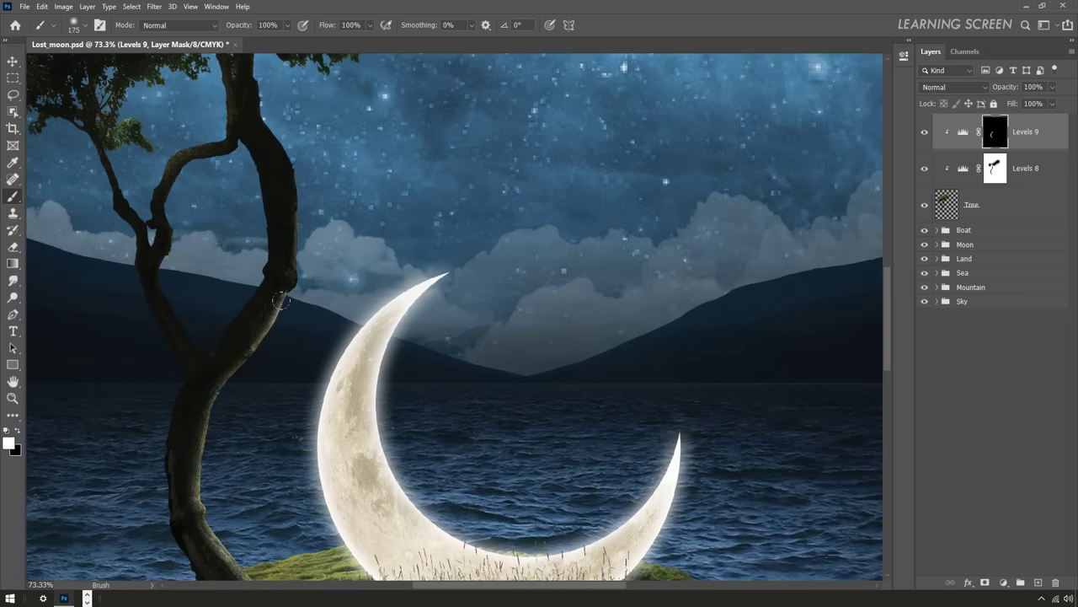
key(bracketleft)
key(bracketleft)
key(bracketleft)
scroll(180, 135, up, 3)
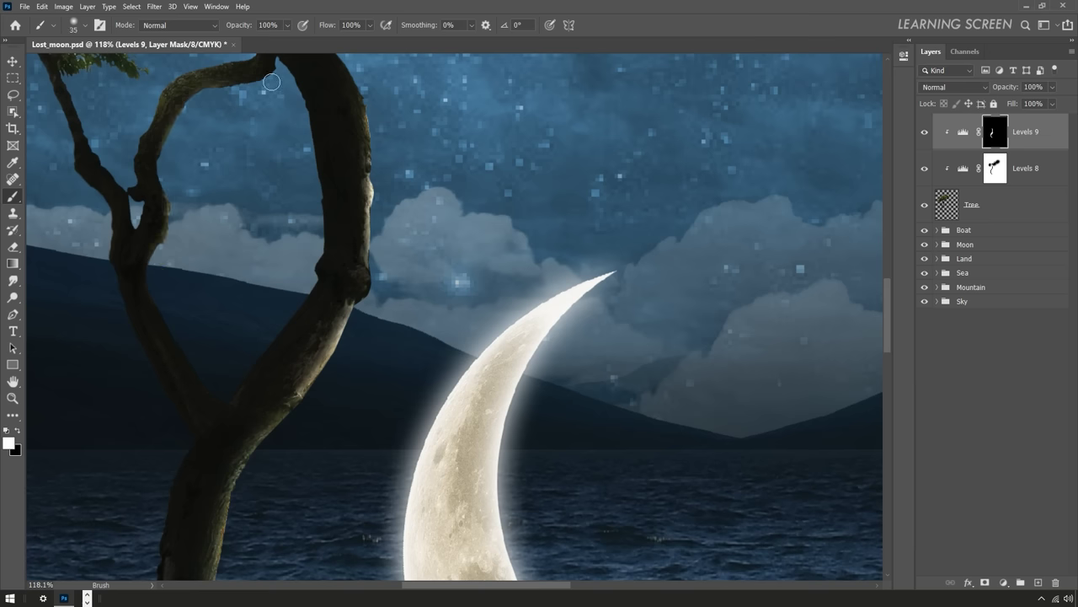
scroll(188, 105, down, 3)
scroll(188, 104, down, 3)
key(bracketright)
key(bracketright)
key(bracketright)
key(ctrl+0)
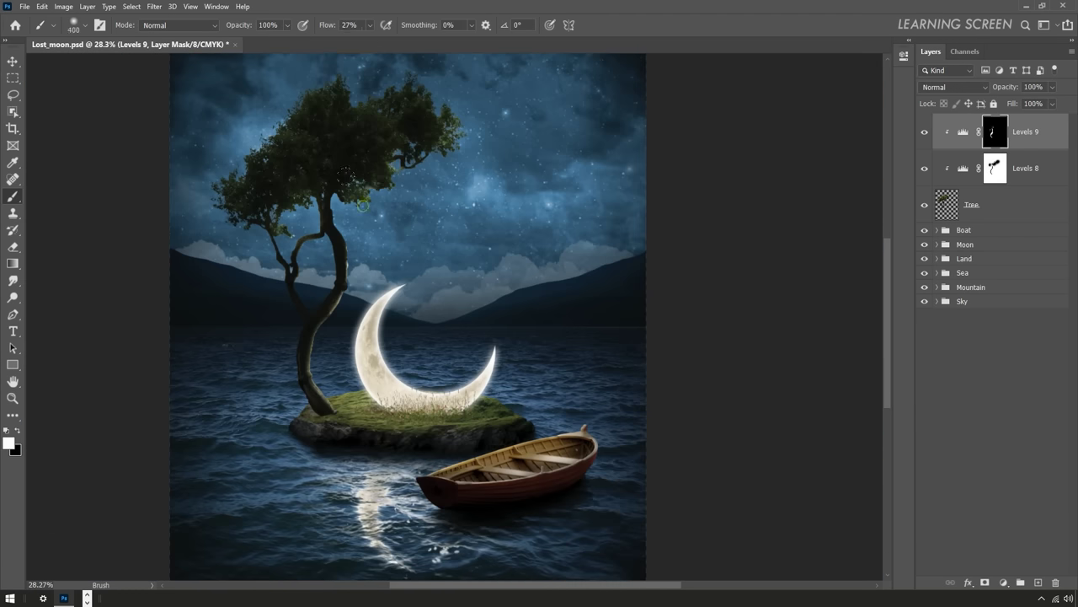
scroll(478, 262, down, 2)
key(bracketright)
key(bracketright)
key(bracketright)
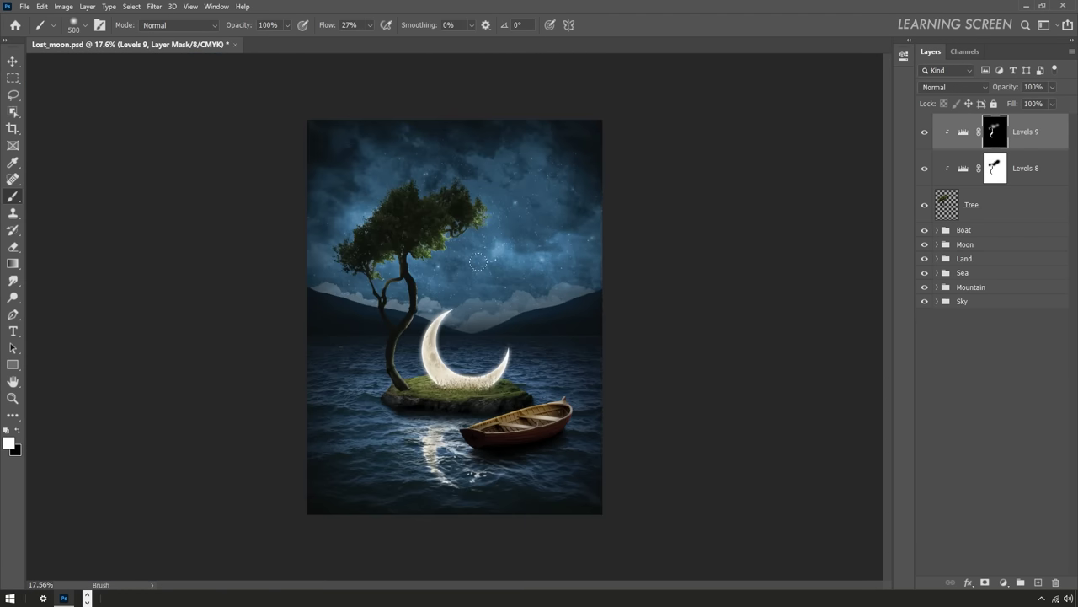
scroll(478, 262, up, 2)
scroll(478, 262, up, 5)
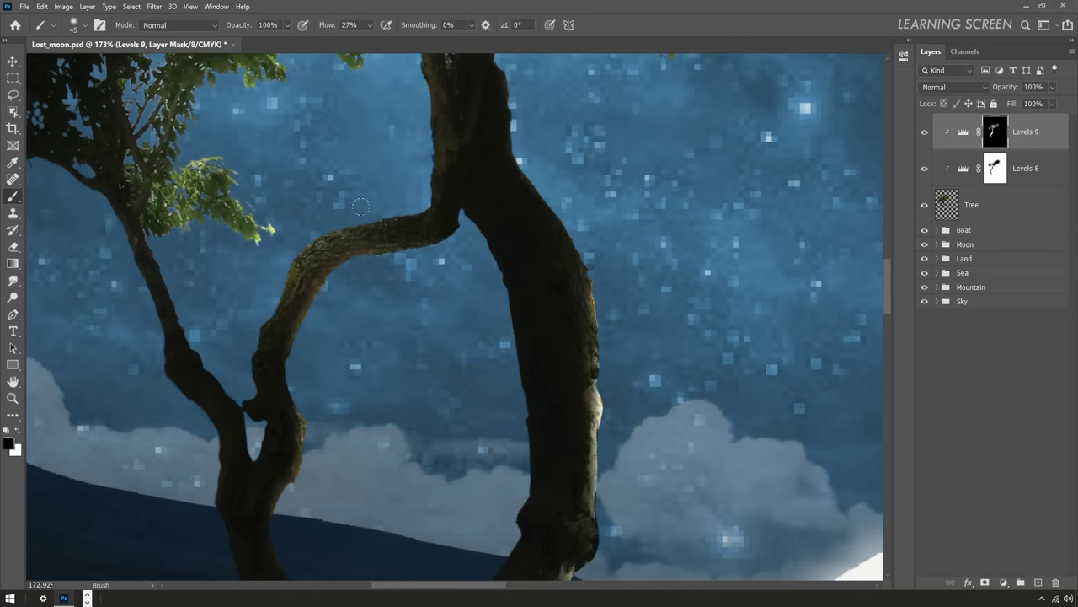
- Switch to the Levels 8 mask and inspect the tree
key(alt+bracketleft)
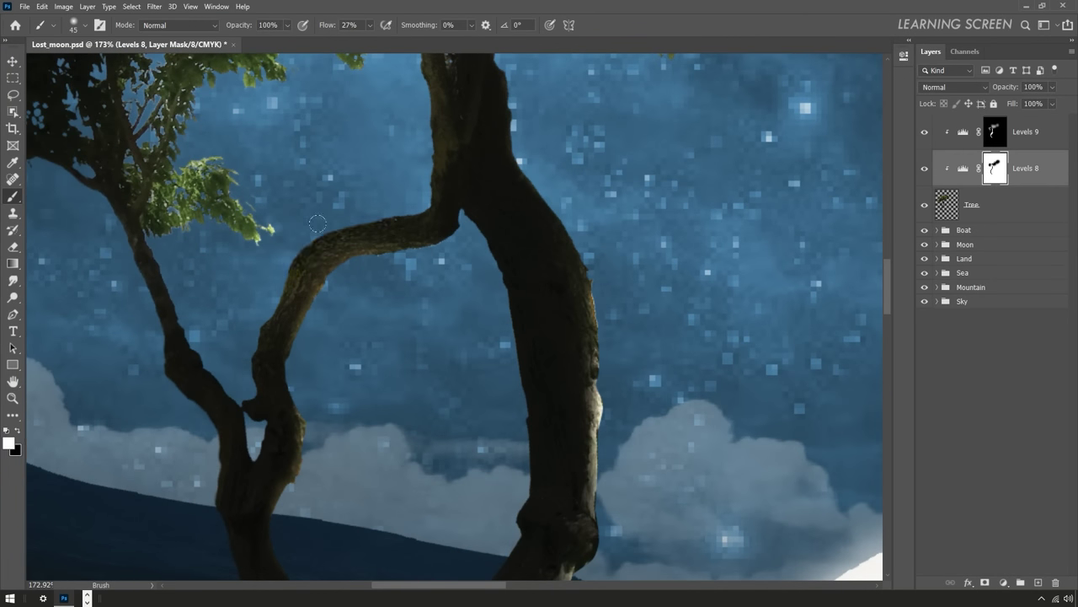
scroll(421, 267, down, 5)
scroll(375, 388, up, 3)
scroll(368, 373, up, 1)
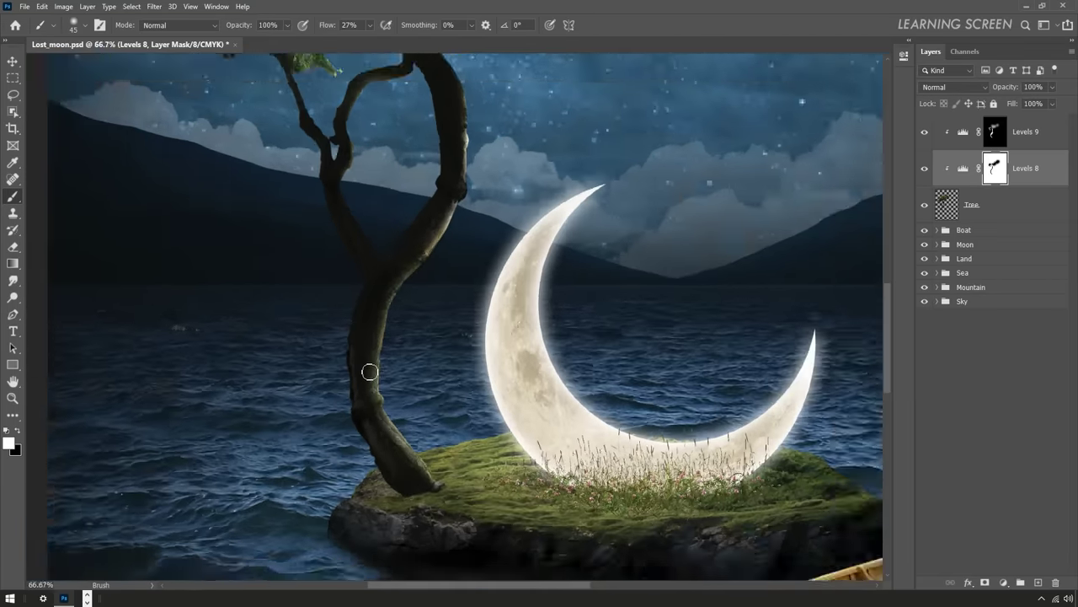
scroll(370, 375, down, 4)
scroll(380, 292, up, 2)
- Add a Curves adjustment above Levels 8, bend its curve, and invert its mask to black
click(1003, 582)
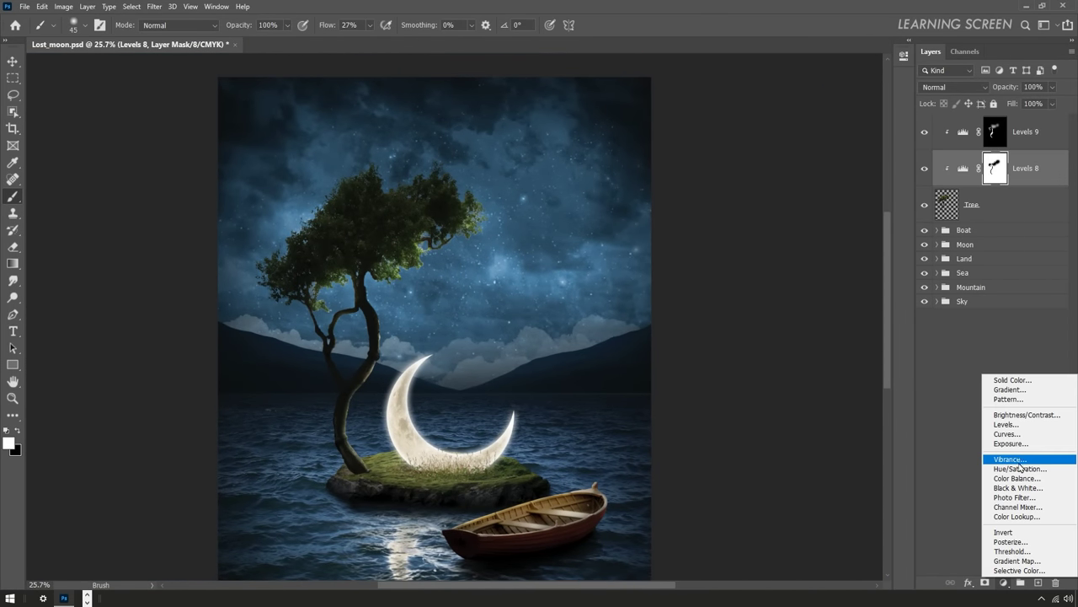
click(1011, 437)
mouse_move(820, 174)
mouse_down()
mouse_move(842, 145)
mouse_move(806, 209)
mouse_move(802, 192)
mouse_up()
click(995, 167)
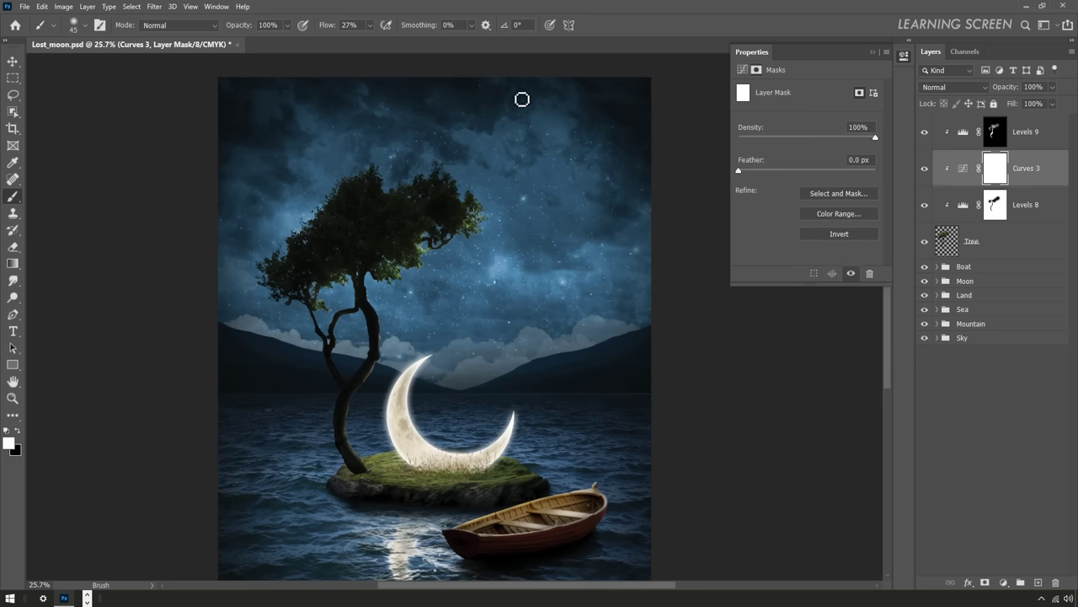
click(872, 52)
key(ctrl+i)
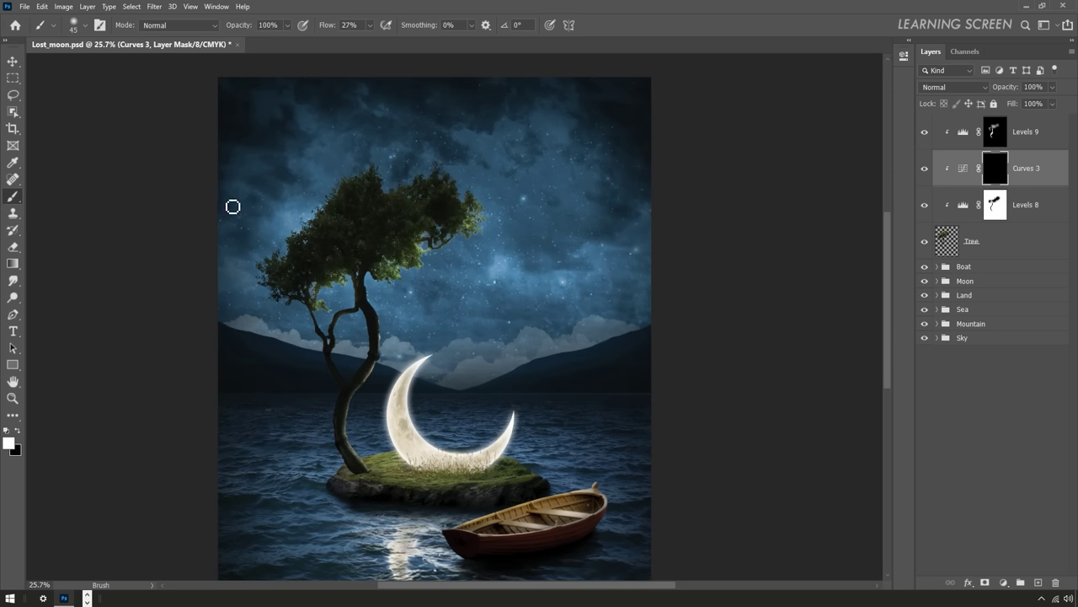
- Pan and zoom to bring the lower trunk and island into view
scroll(312, 338, up, 5)
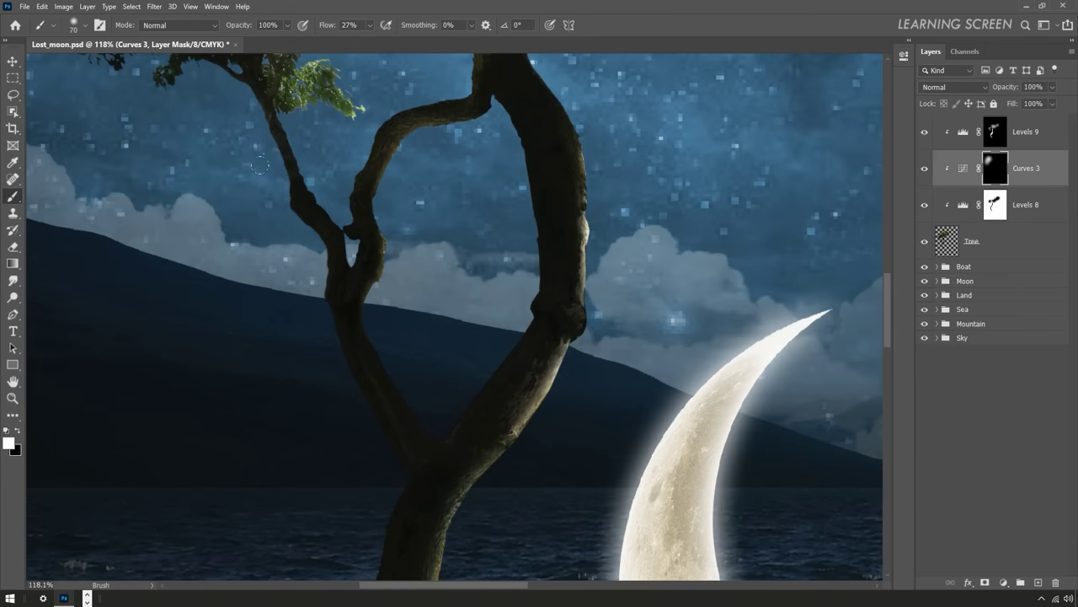
drag(361, 412, 368, 248)
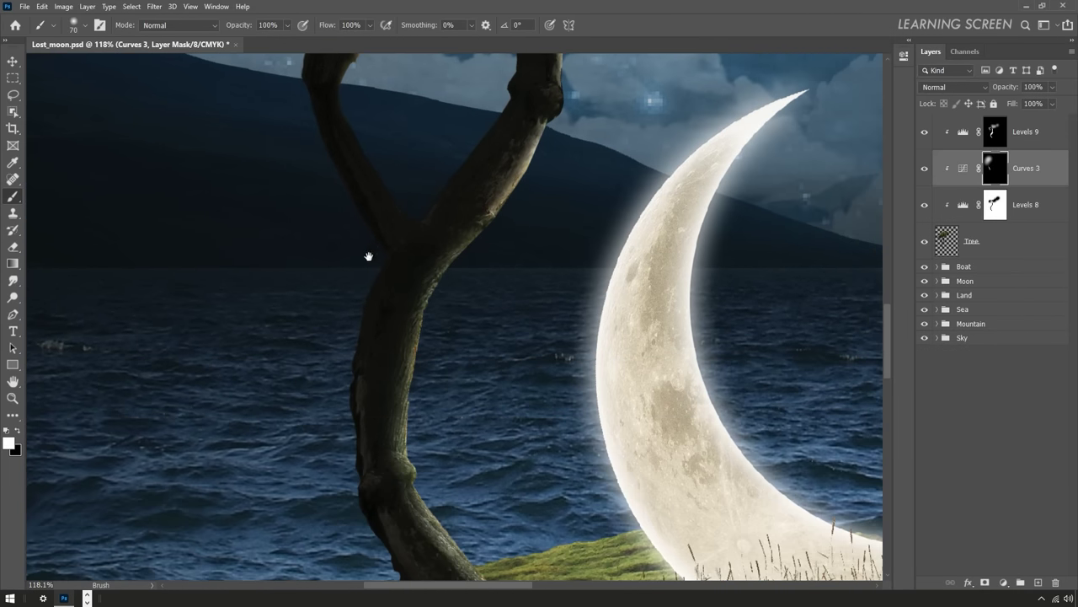
drag(368, 388, 315, 277)
scroll(397, 466, down, 5)
scroll(325, 294, up, 3)
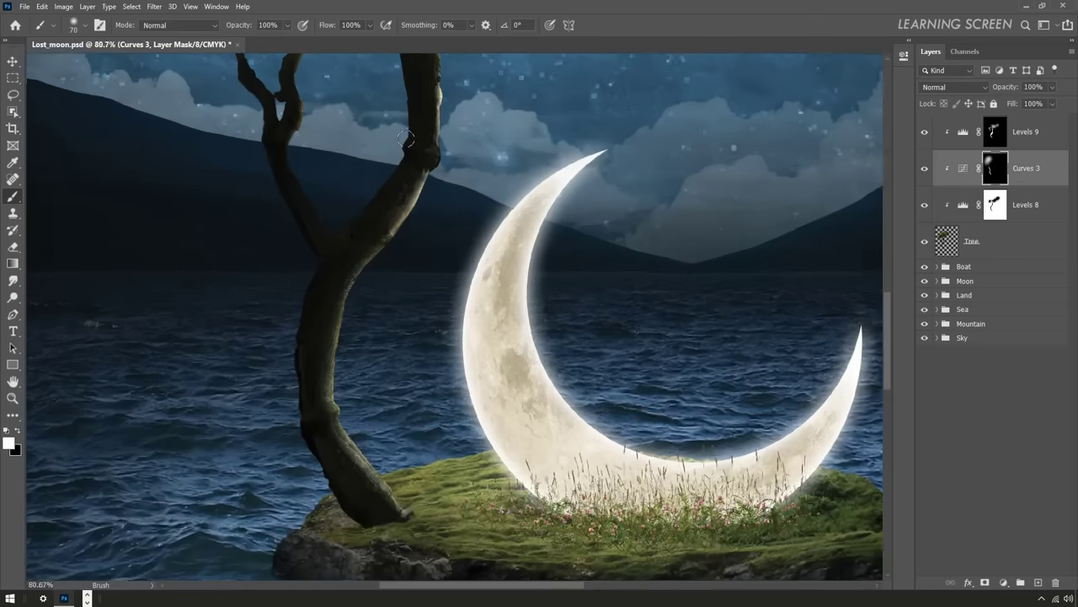
scroll(393, 284, up, 3)
scroll(342, 88, down, 2)
scroll(361, 149, down, 2)
scroll(354, 337, up, 3)
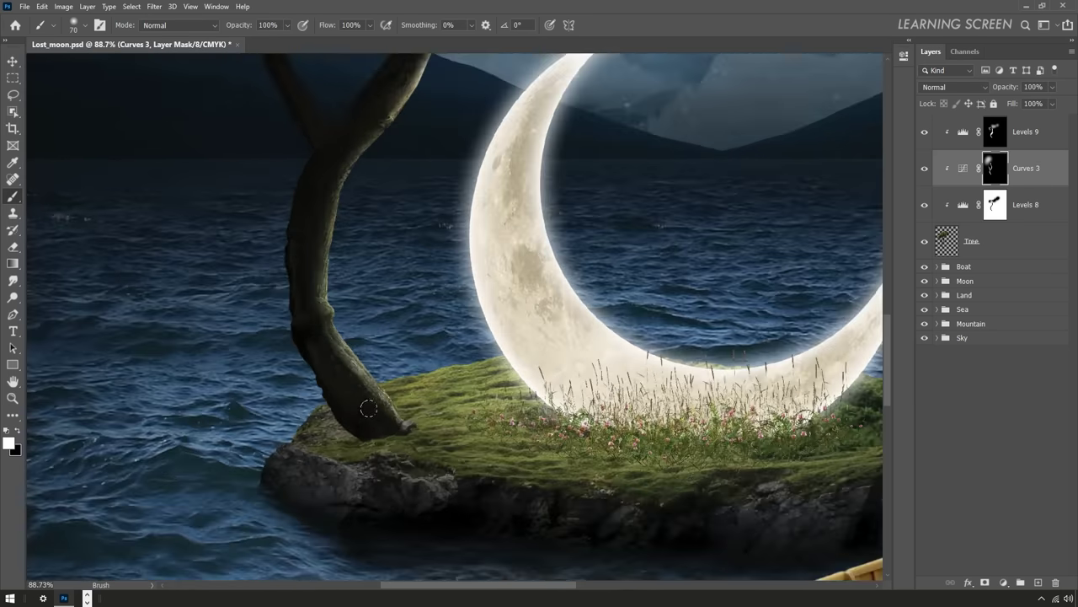
scroll(345, 379, up, 2)
scroll(345, 387, up, 1)
- Add a new empty Shadow layer directly below the Tree layer
click(14, 67)
scroll(308, 407, up, 2)
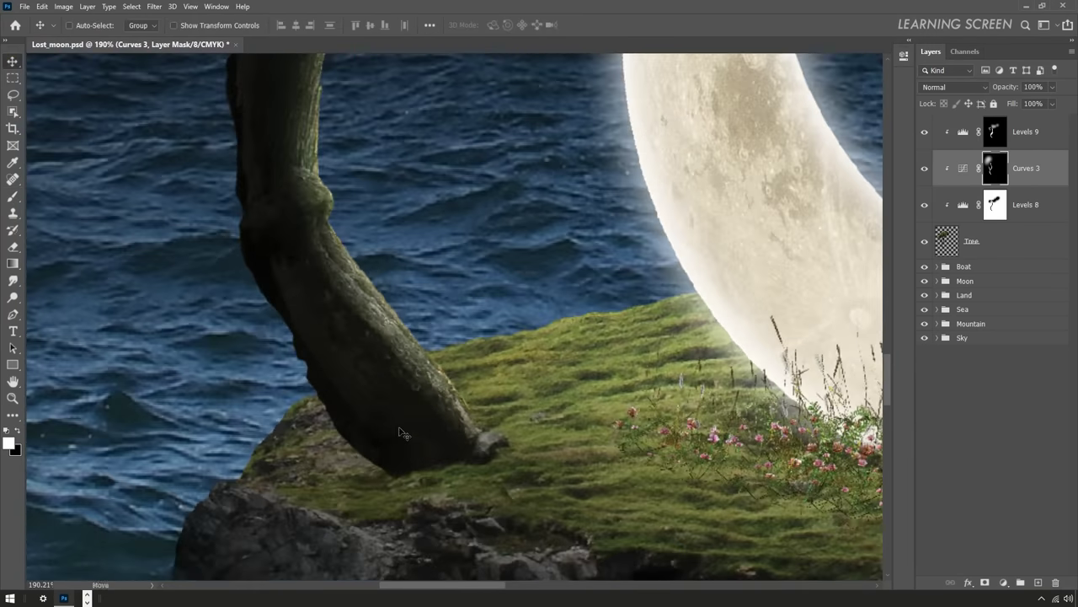
click(948, 244)
scroll(396, 388, down, 2)
scroll(403, 395, up, 4)
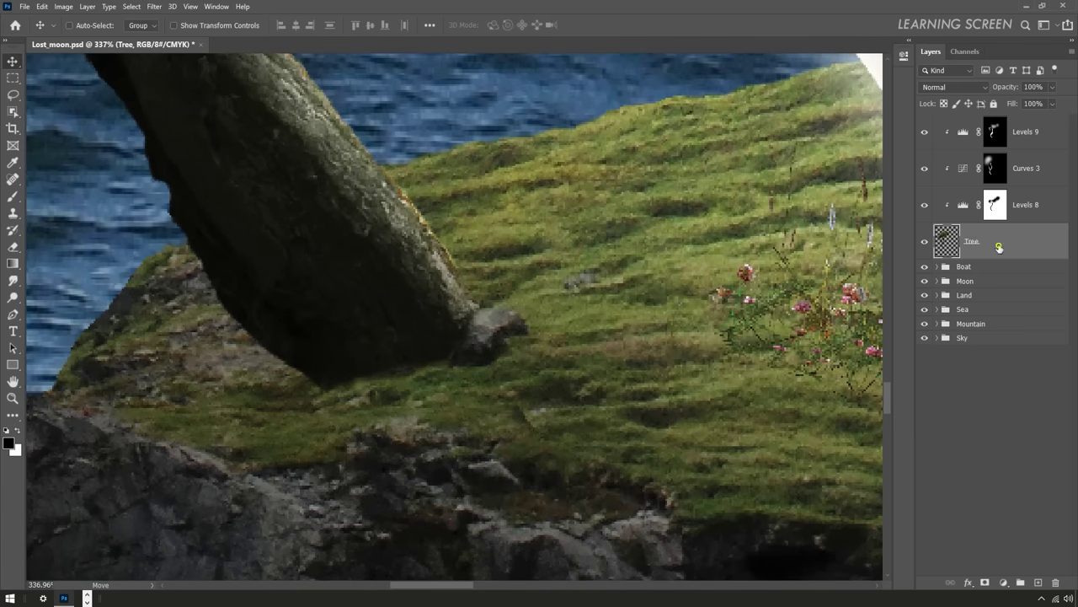
ctrl+click(1039, 582)
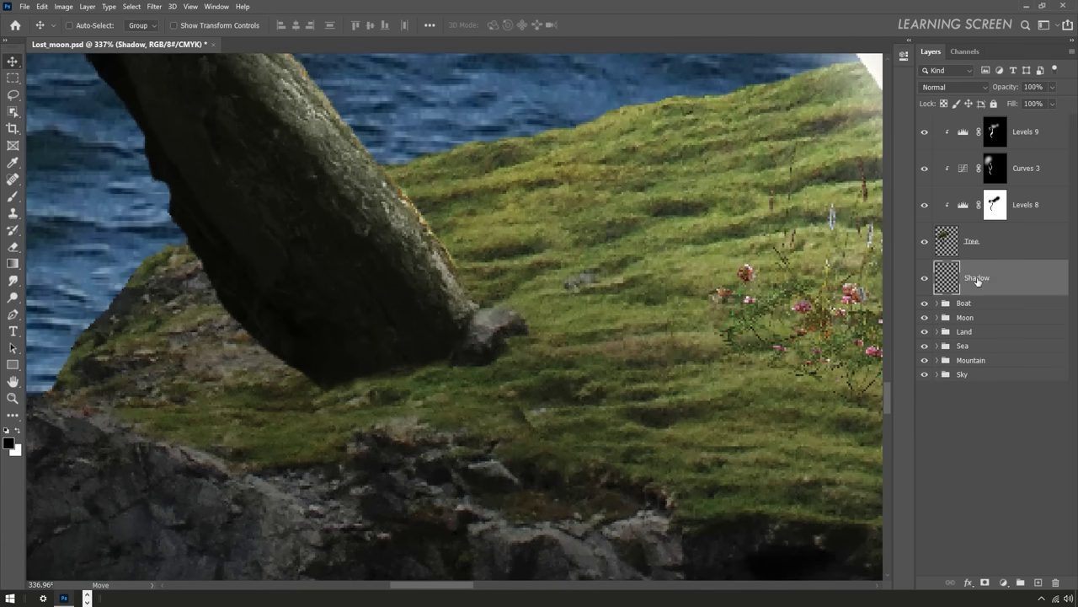
- Paint a soft black shadow on the grass under the trunk base
click(12, 196)
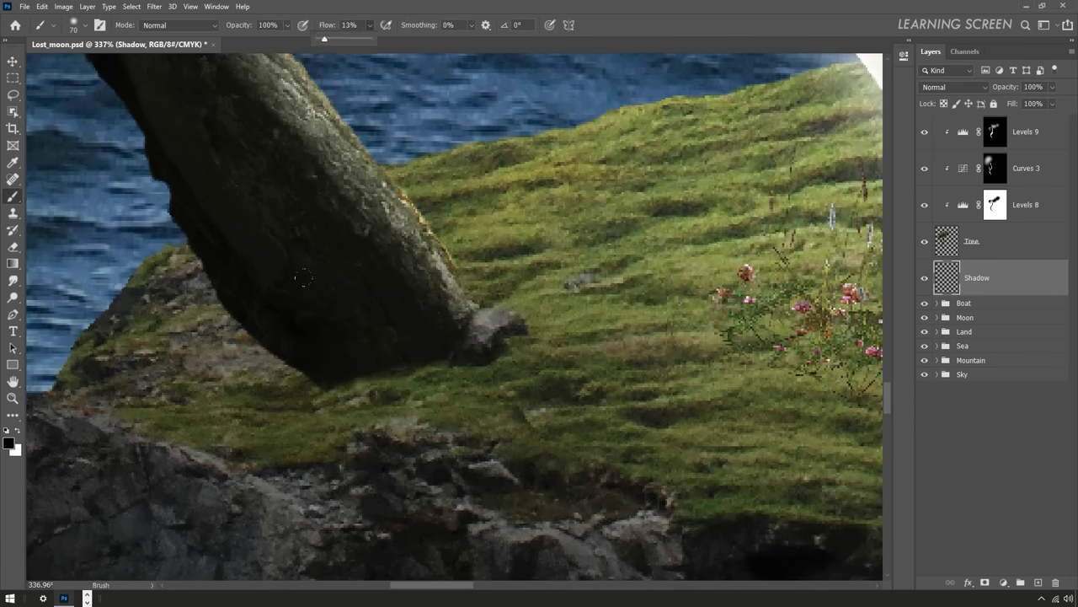
mouse_move(425, 323)
mouse_down()
mouse_move(354, 383)
mouse_move(264, 346)
mouse_up()
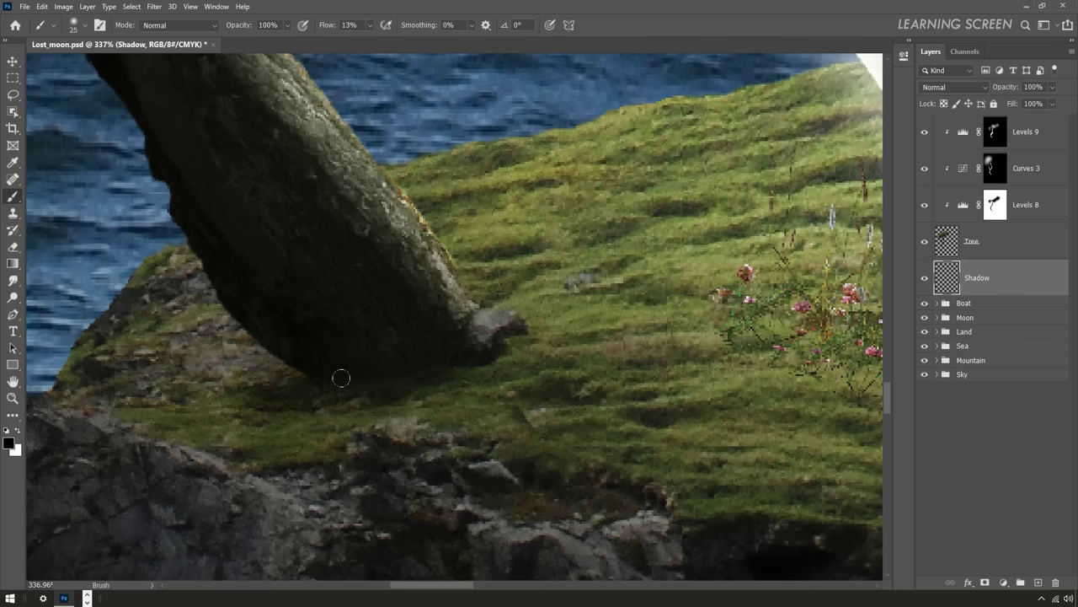
alt+scroll(320, 376, down, 5)
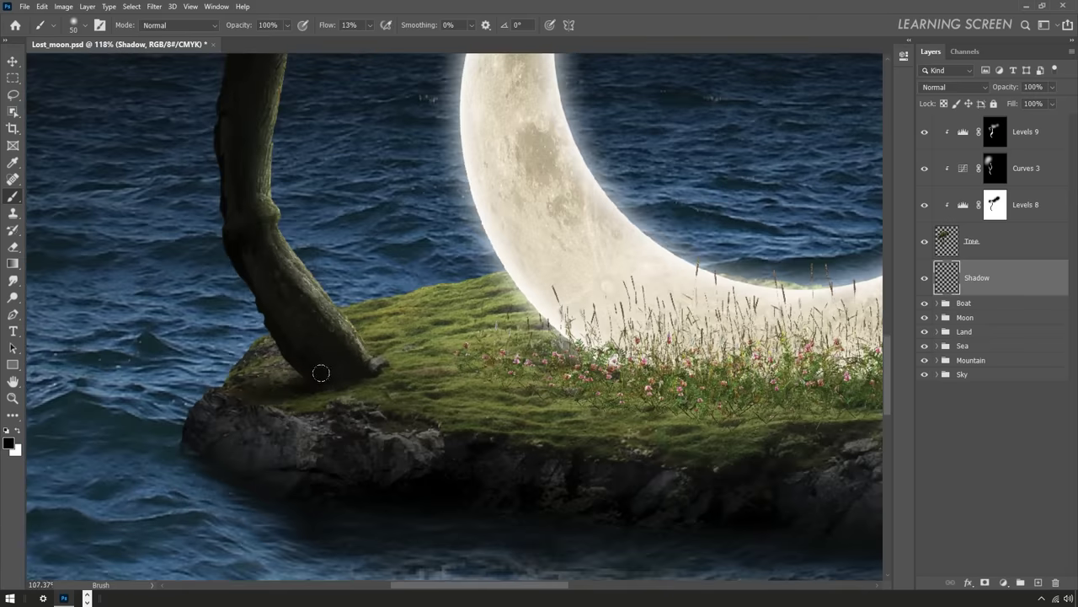
alt+scroll(321, 372, down, 4)
alt+scroll(306, 367, up, 7)
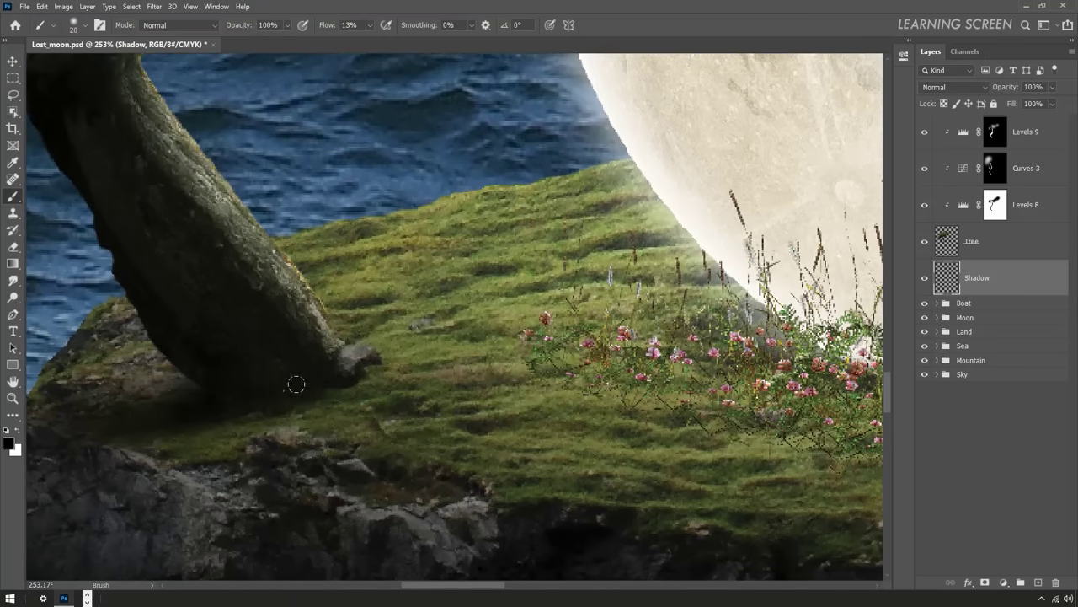
alt+scroll(286, 389, down, 4)
alt+scroll(282, 386, down, 3)
alt+scroll(288, 385, down, 2)
alt+scroll(287, 390, down, 1)
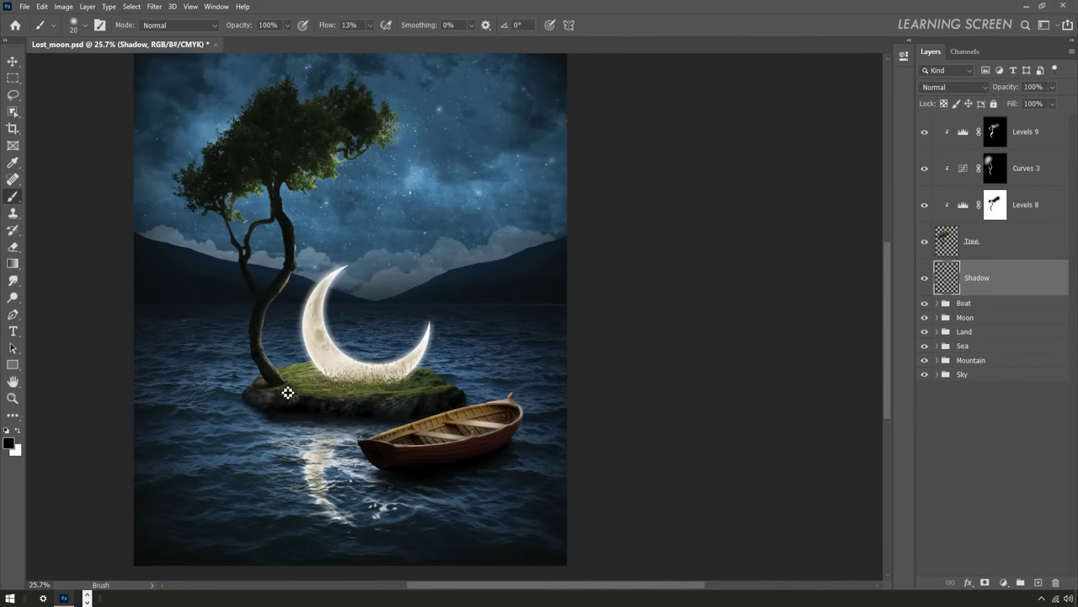
- Fit the whole image in the window and save the document
key(ctrl+0)
key(v)
key(ctrl+s)
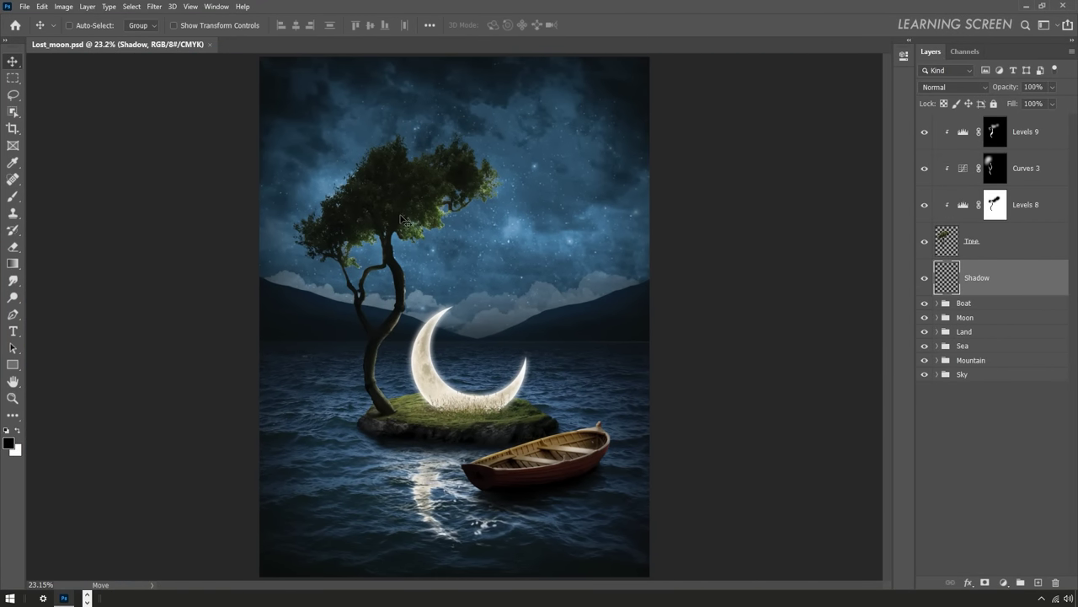
alt+scroll(560, 476, up, 5)
alt+scroll(567, 431, up, 2)
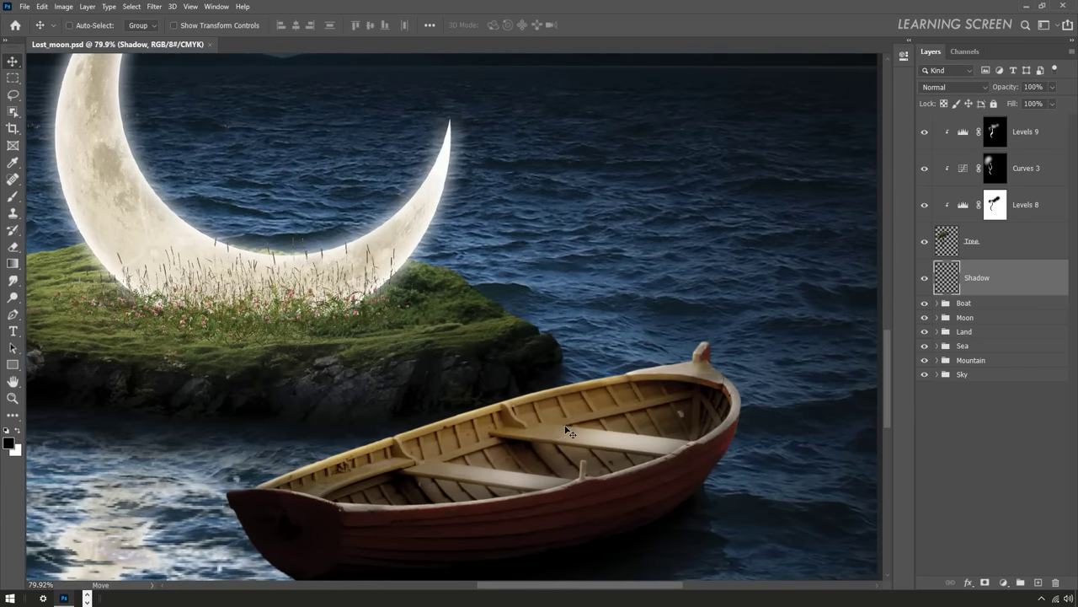
- Group the tree and its related layers into a group named Tree
shift+click(1035, 133)
right_click(1035, 133)
click(948, 194)
text(T)
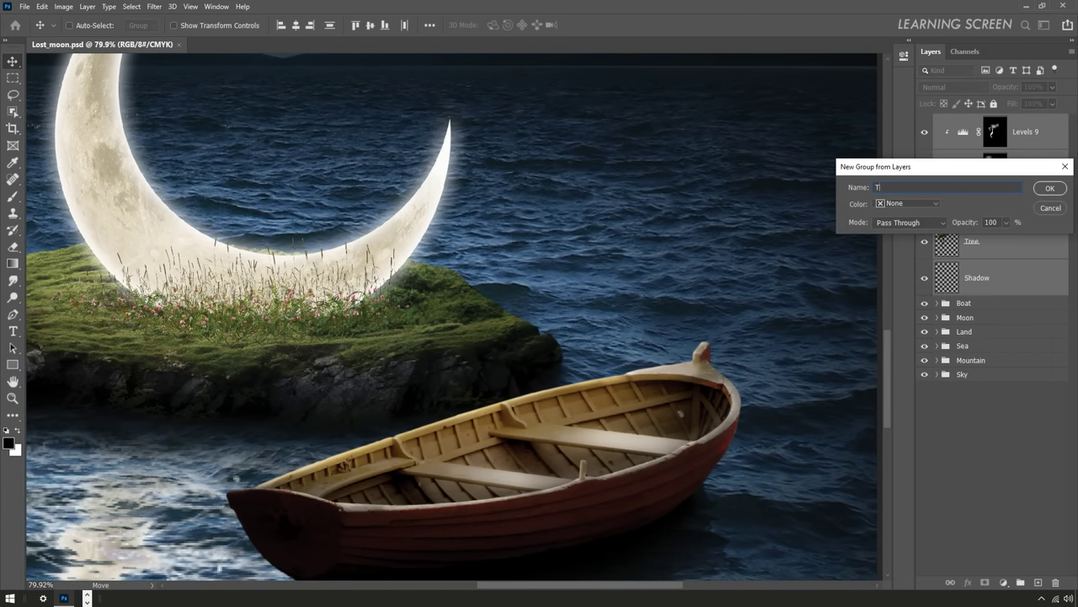
key(Return)
- Open Man.jpg and unlock its Background layer
click(24, 6)
click(37, 37)
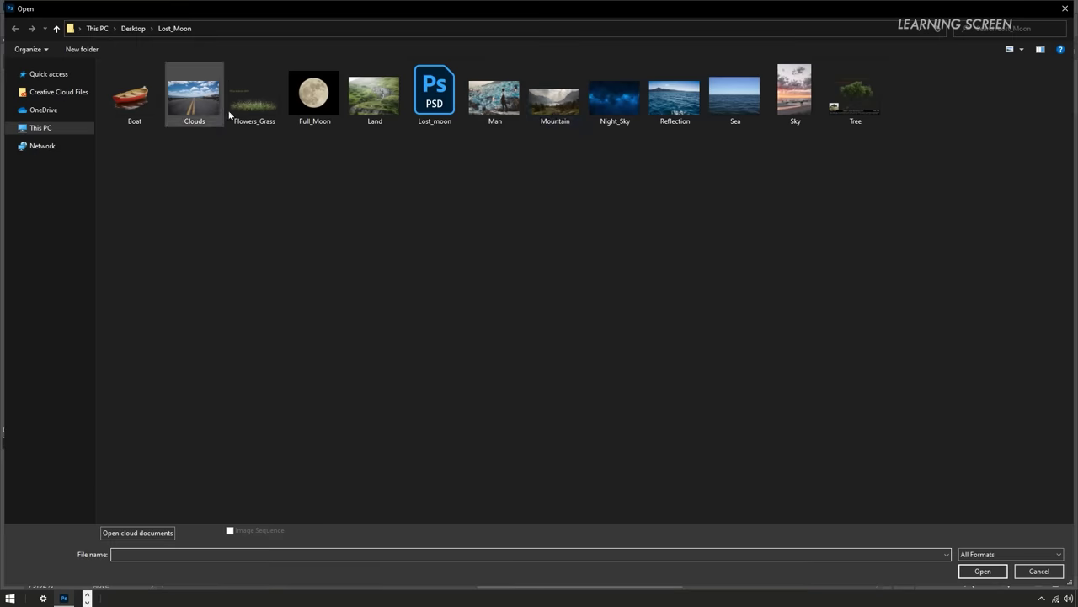
double_click(496, 95)
alt+scroll(608, 250, up, 6)
click(1057, 127)
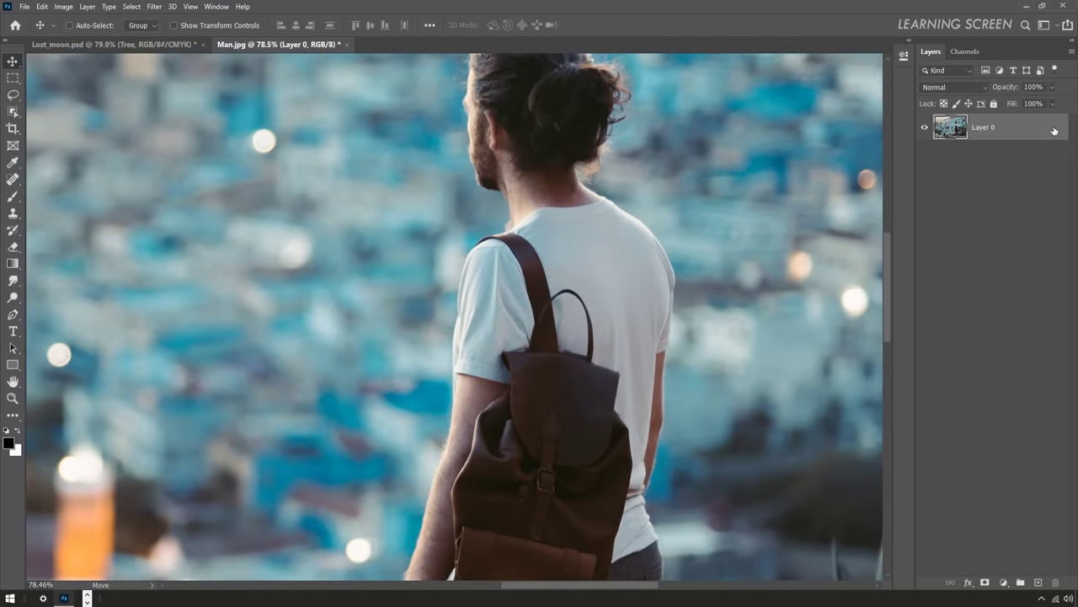
alt+scroll(505, 284, up, 2)
alt+scroll(444, 257, up, 1)
alt+scroll(444, 257, down, 6)
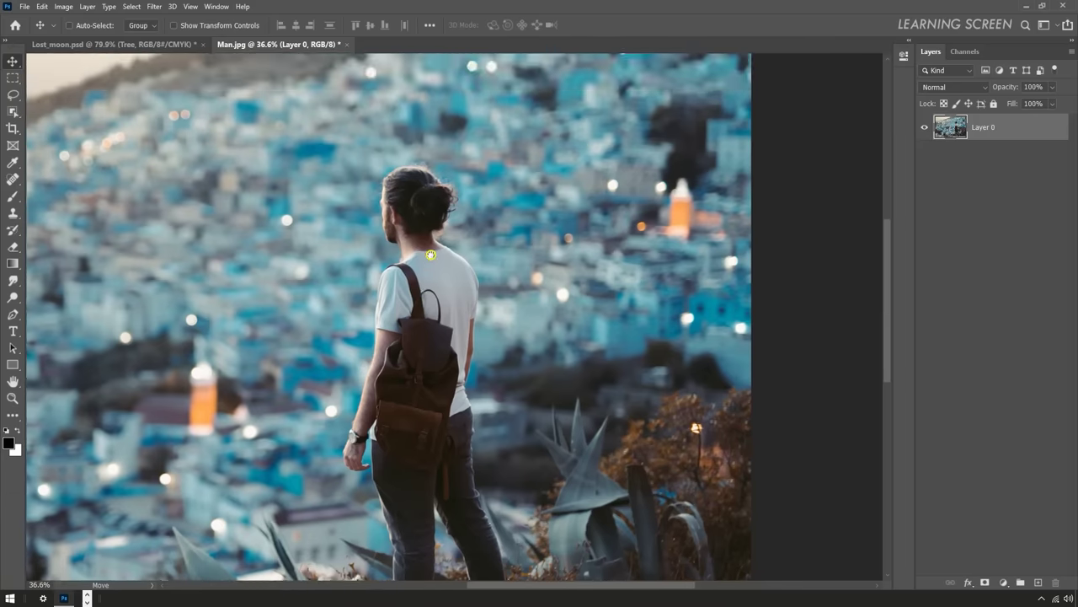
- Select the man with Select Subject and turn the selection into a layer mask
click(14, 110)
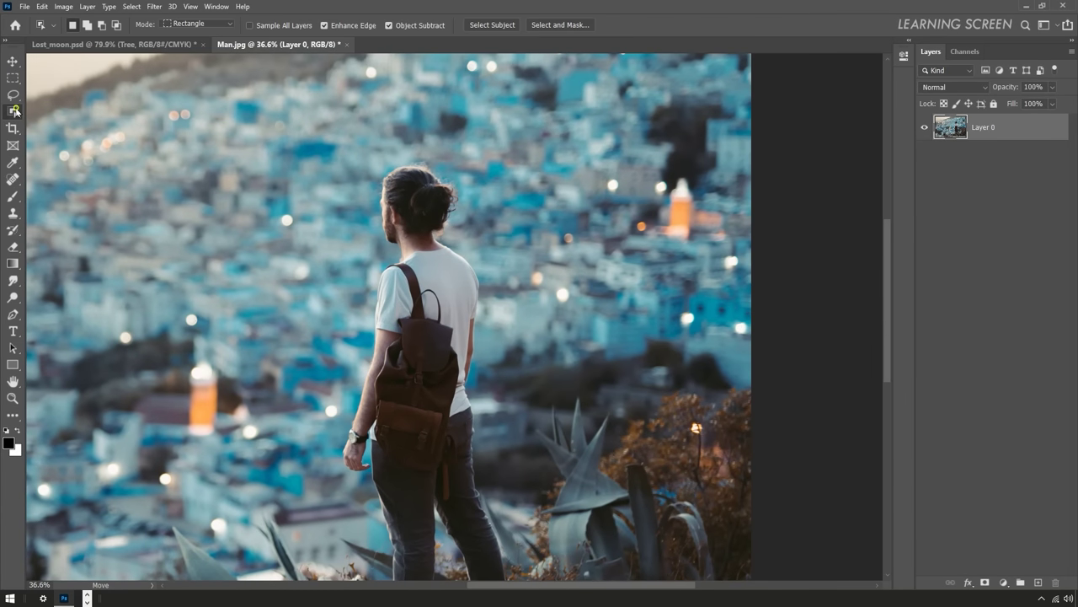
click(480, 24)
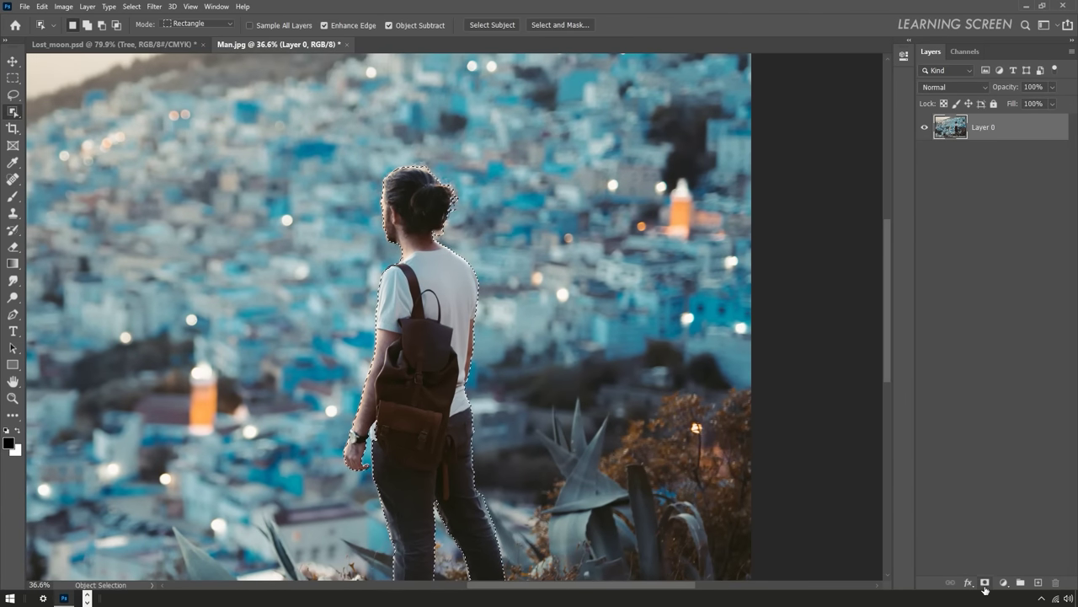
click(984, 582)
alt+scroll(413, 354, up, 3)
alt+scroll(364, 351, up, 3)
- Prepare a black brush on the mask, undoing a stray stroke, then return to Lost_moon
key(b)
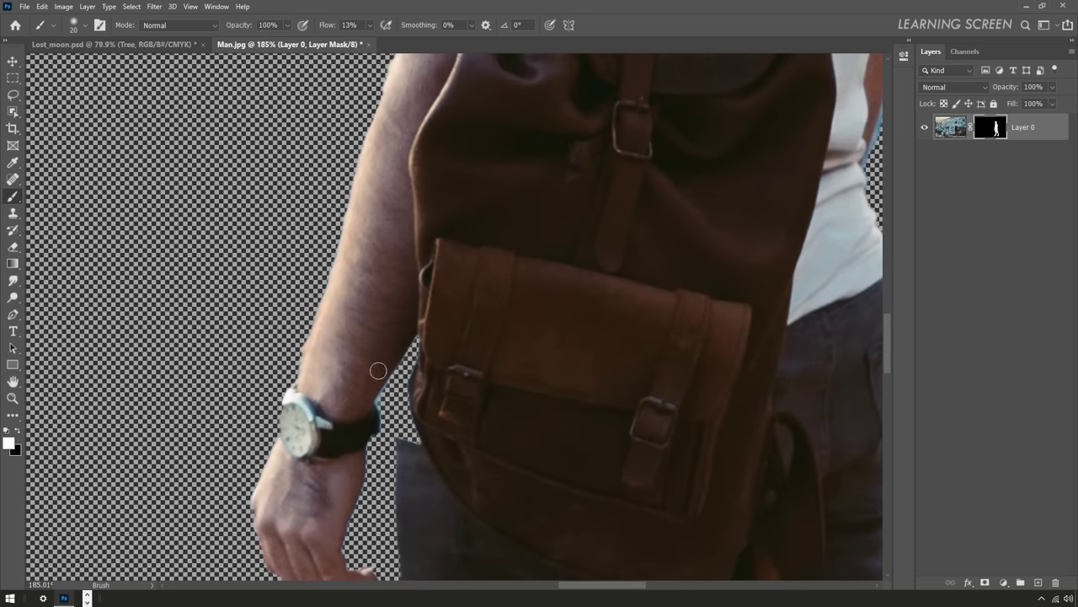
alt+scroll(378, 368, up, 5)
key(ctrl+z)
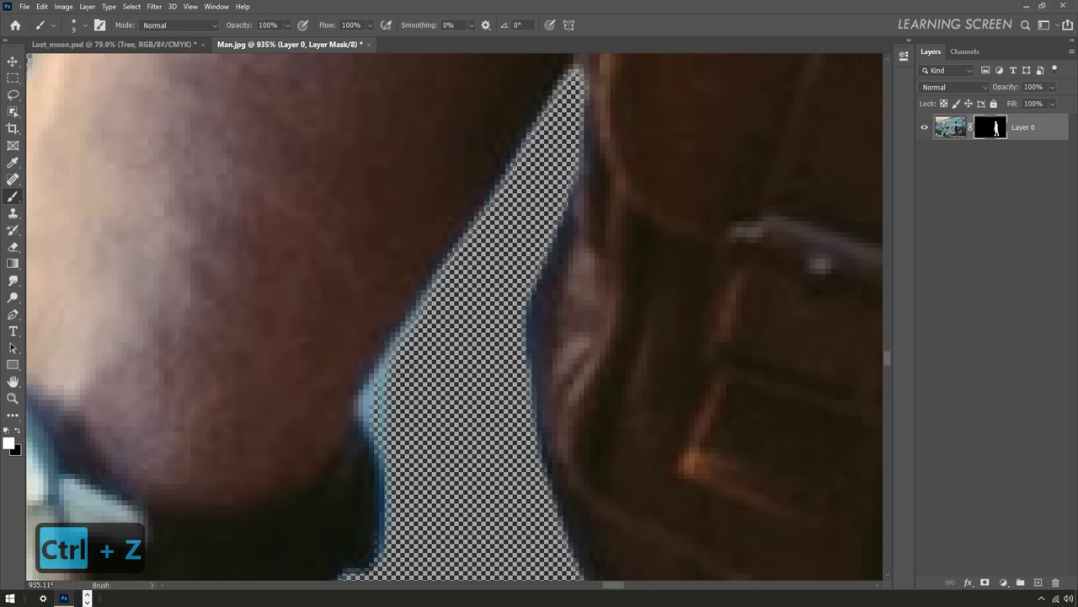
key(x)
alt+scroll(376, 372, down, 2)
scroll(367, 398, down, 3)
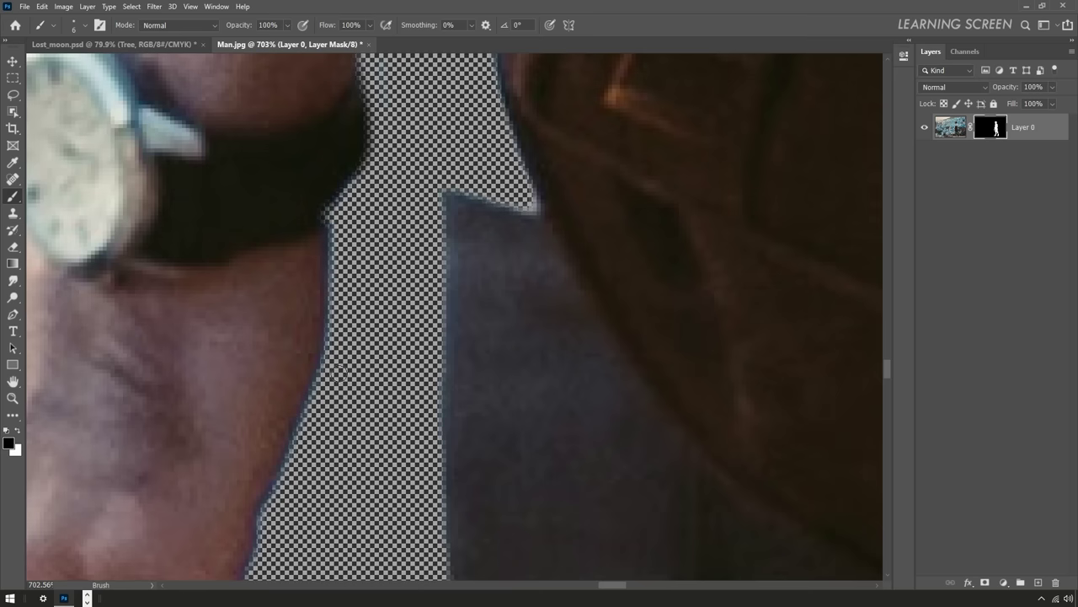
alt+scroll(297, 307, down, 4)
alt+scroll(297, 306, up, 1)
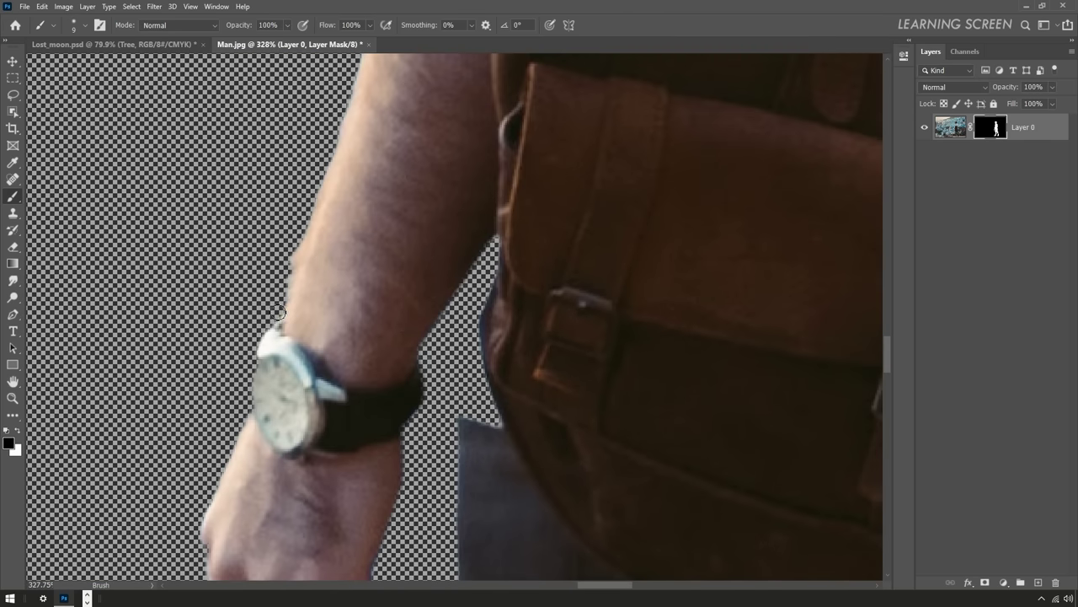
scroll(297, 307, up, 2)
alt+scroll(297, 307, down, 3)
alt+scroll(308, 294, down, 2)
click(13, 61)
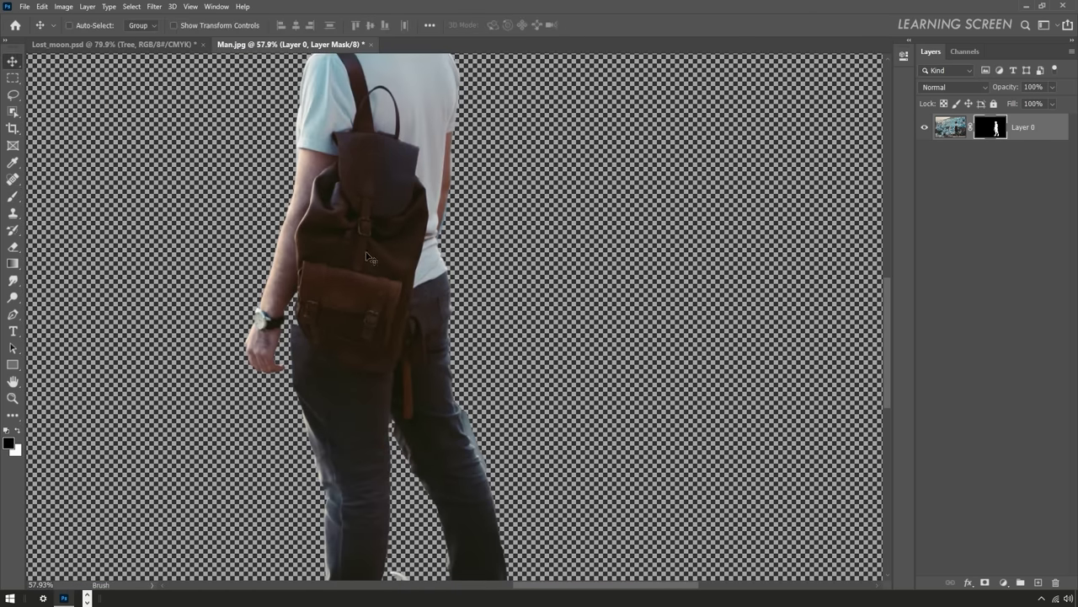
click(135, 45)
- Drop the cut-out man into Lost_moon as Layer 14 and target his layer mask
drag(135, 44, 385, 244)
alt+scroll(385, 244, down, 2)
alt+scroll(384, 317, up, 3)
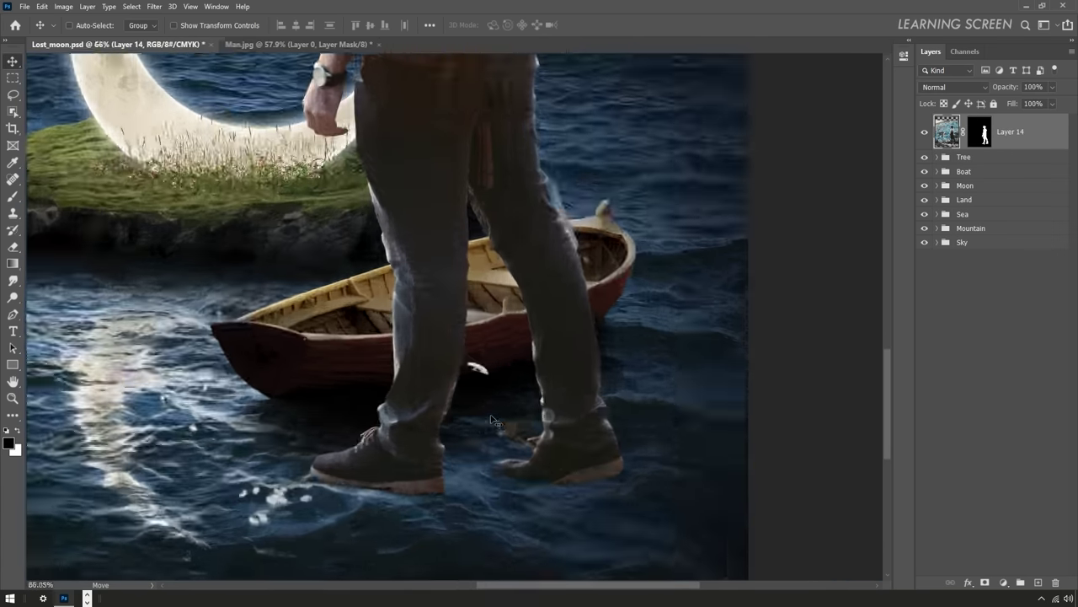
alt+scroll(384, 317, up, 2)
scroll(384, 318, down, 3)
alt+scroll(373, 300, up, 1)
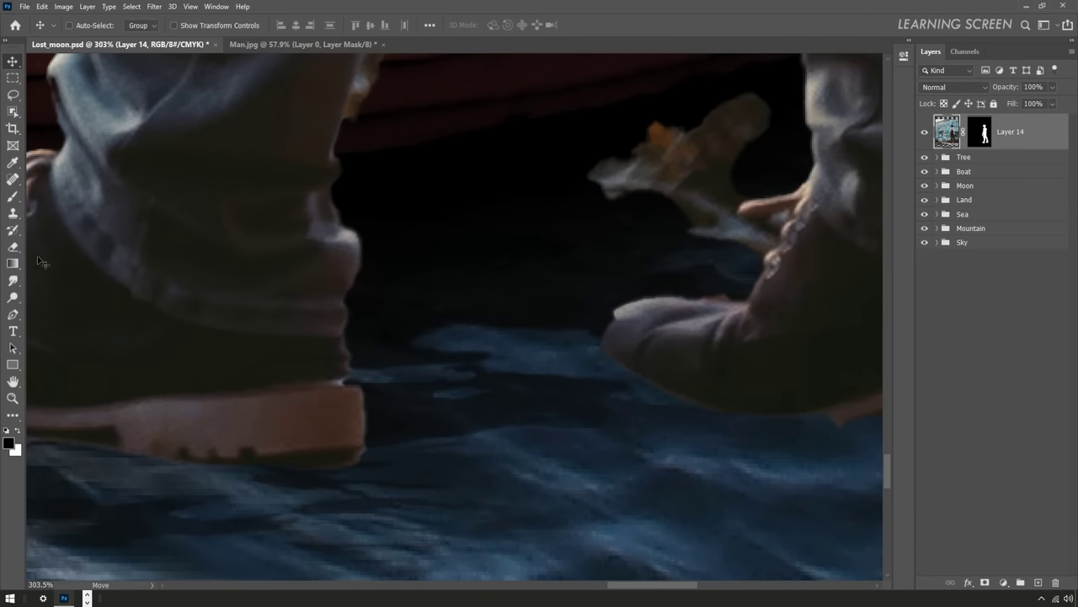
key(b)
key(ctrl+z)
click(970, 142)
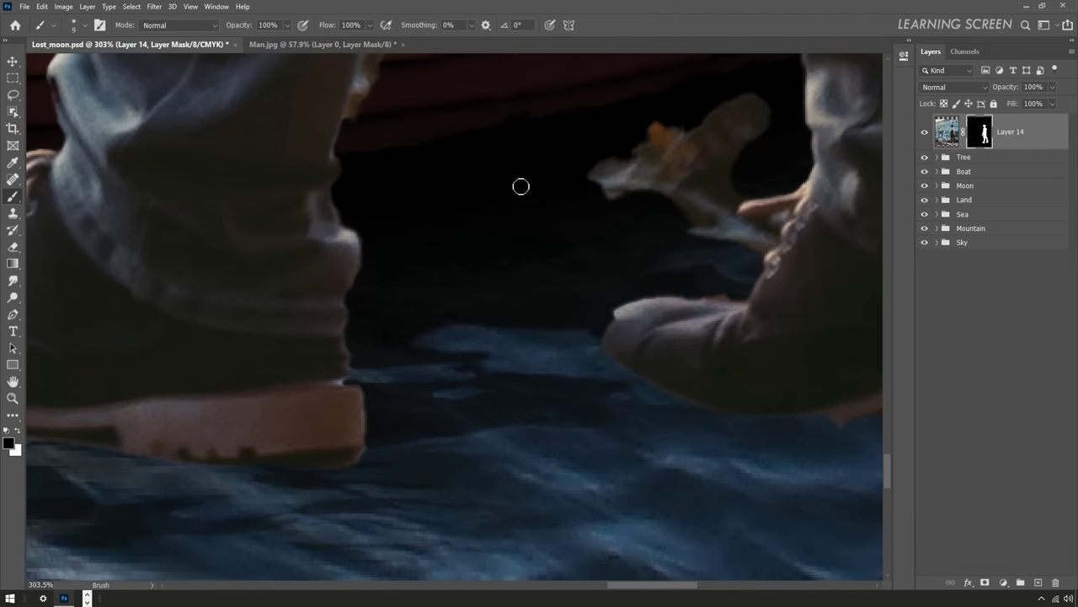
- Hide the stray leaf with a size 25 brush and paint the shoe soles back in white
drag(521, 186, 381, 282)
right_click(433, 239)
drag(474, 260, 489, 261)
drag(427, 175, 499, 223)
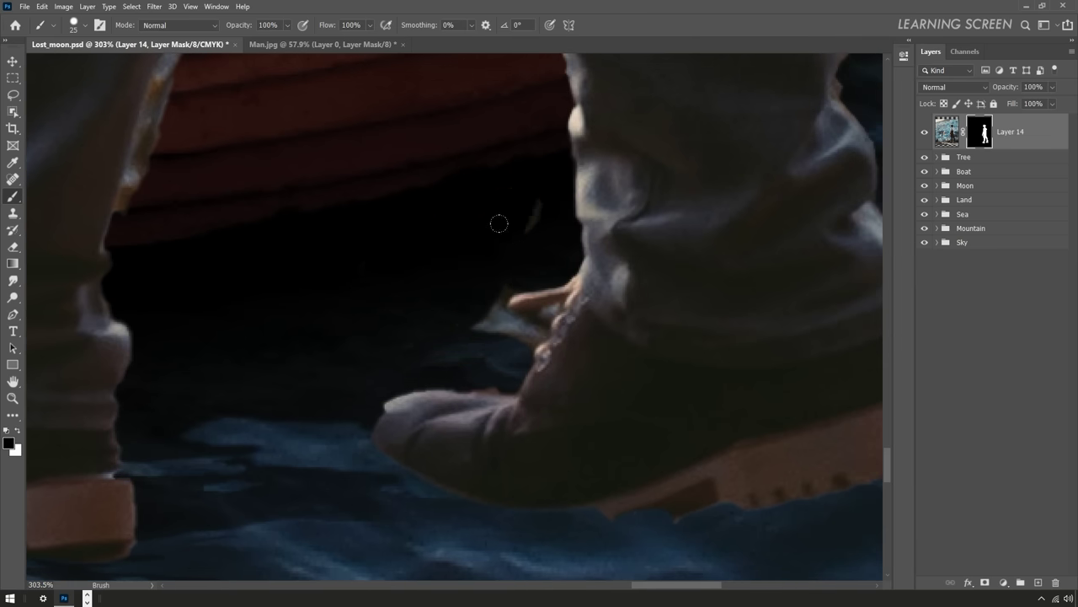
scroll(530, 414, right, 3)
key(x)
key(bracketright)
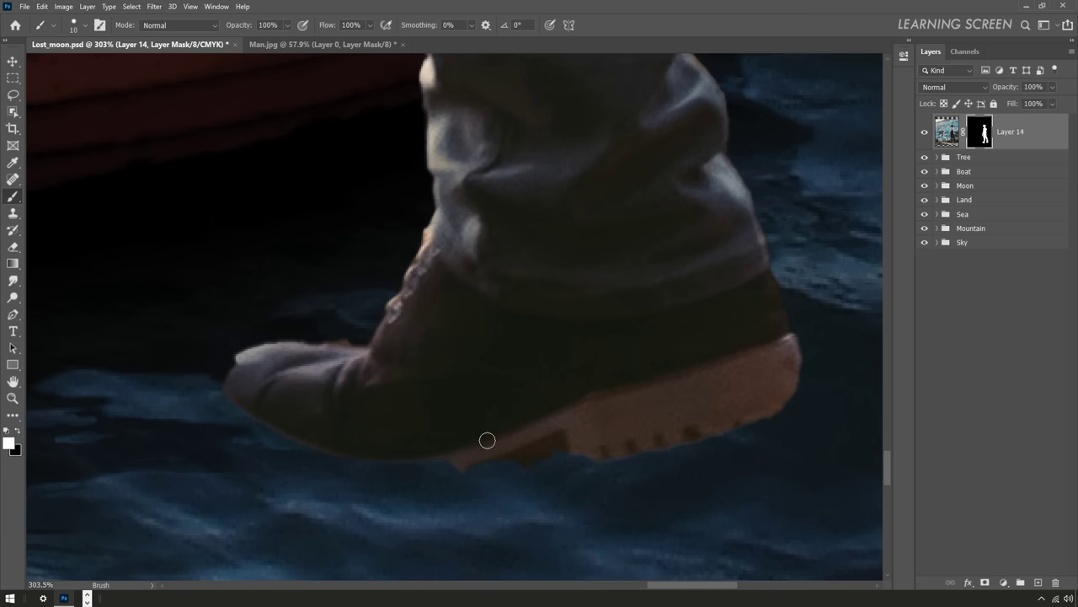
drag(484, 440, 227, 438)
drag(578, 413, 534, 463)
- Hide the bottom edge of the sole with a smaller black brush
key(x)
right_click(293, 398)
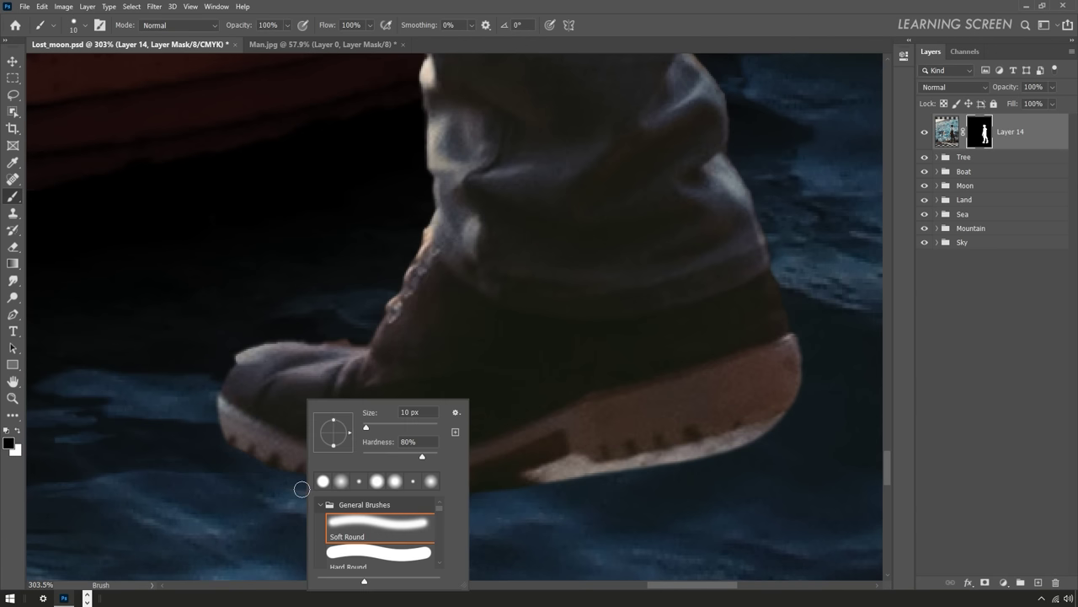
drag(281, 482, 376, 497)
mouse_move(563, 466)
mouse_down()
mouse_move(654, 459)
mouse_move(792, 396)
mouse_up()
scroll(578, 396, down, 2)
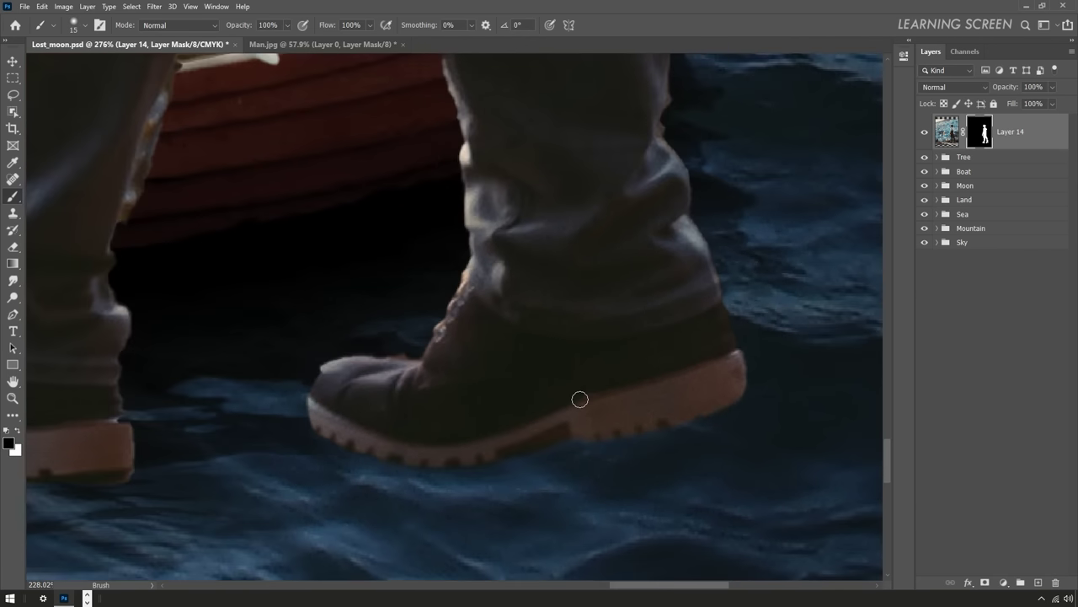
scroll(361, 389, up, 3)
- Clean the mask along both legs over the boat and water, hiding the light strip
key(bracketleft)
key(bracketleft)
key(x)
scroll(336, 421, down, 2)
scroll(505, 373, up, 2)
key(bracketright)
key(bracketright)
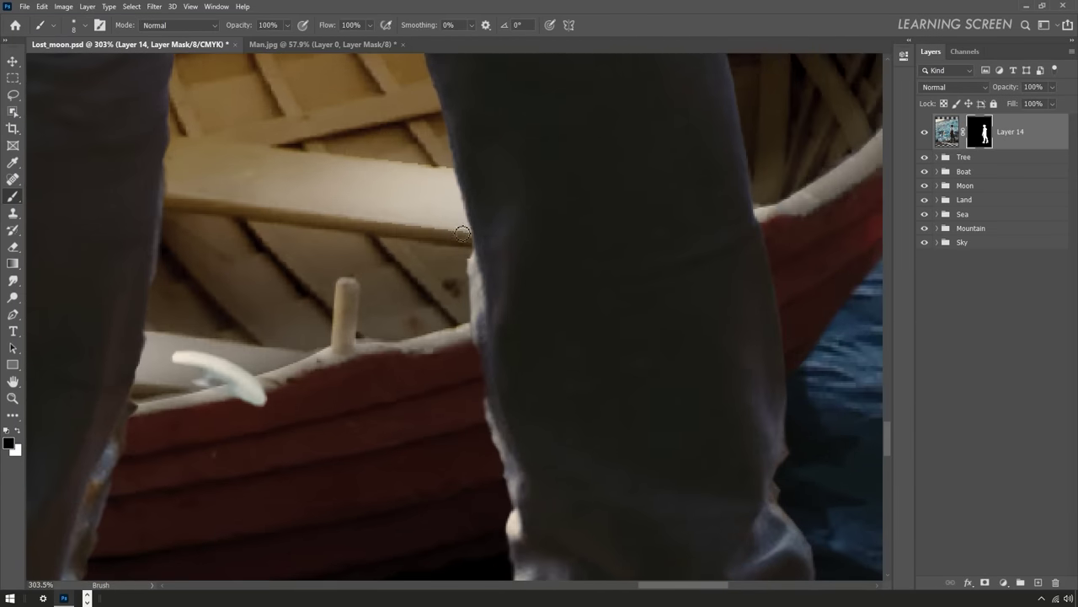
mouse_move(471, 354)
mouse_down()
mouse_move(464, 234)
mouse_move(480, 333)
mouse_move(469, 497)
mouse_up()
scroll(416, 467, down, 2)
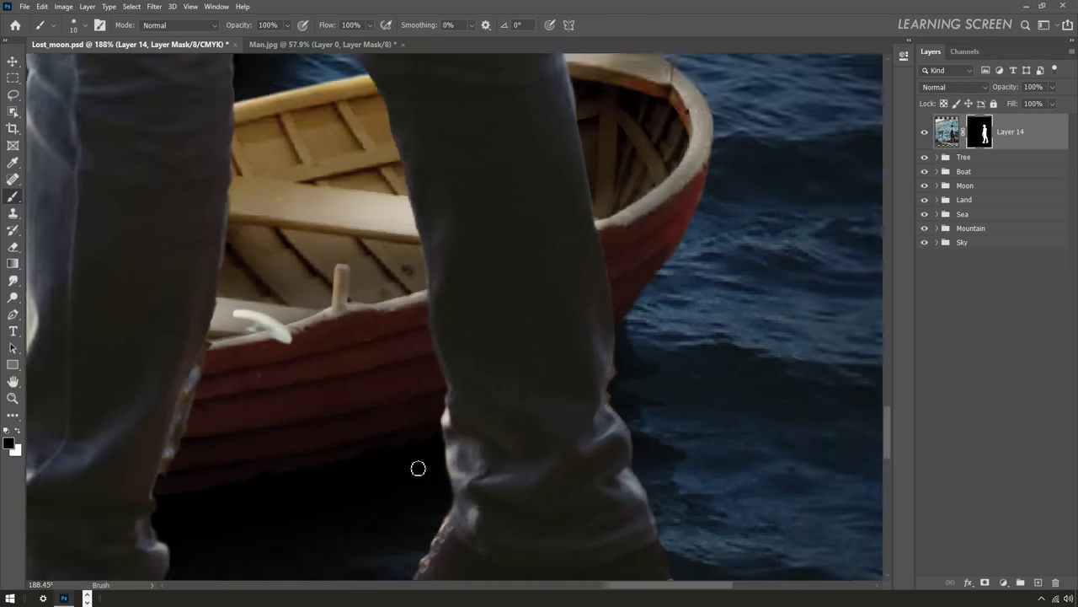
scroll(534, 426, up, 2)
scroll(534, 426, down, 1)
scroll(429, 113, up, 1)
mouse_move(429, 113)
mouse_down()
mouse_move(472, 291)
mouse_move(554, 438)
mouse_up()
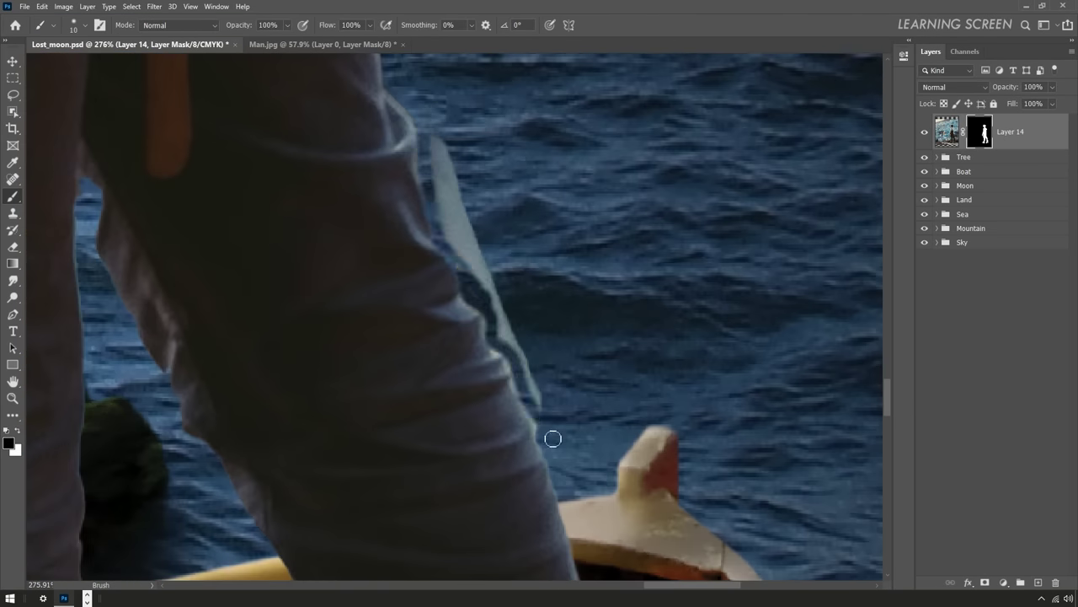
key(bracketright)
drag(477, 264, 550, 422)
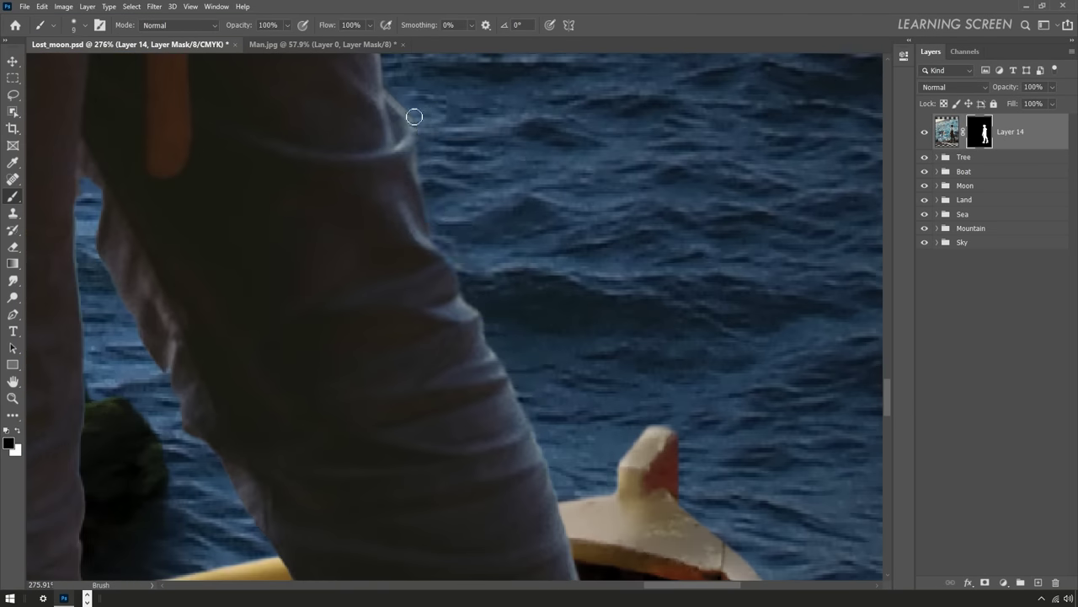
- Paint out the fringe along the man's arm edge
scroll(414, 117, down, 2)
scroll(397, 187, up, 2)
drag(412, 173, 412, 227)
scroll(412, 227, up, 2)
mouse_move(401, 354)
mouse_down()
mouse_move(441, 223)
mouse_move(399, 364)
mouse_move(425, 284)
mouse_move(371, 312)
mouse_move(447, 270)
mouse_up()
scroll(356, 332, down, 3)
scroll(368, 385, up, 3)
scroll(447, 269, down, 2)
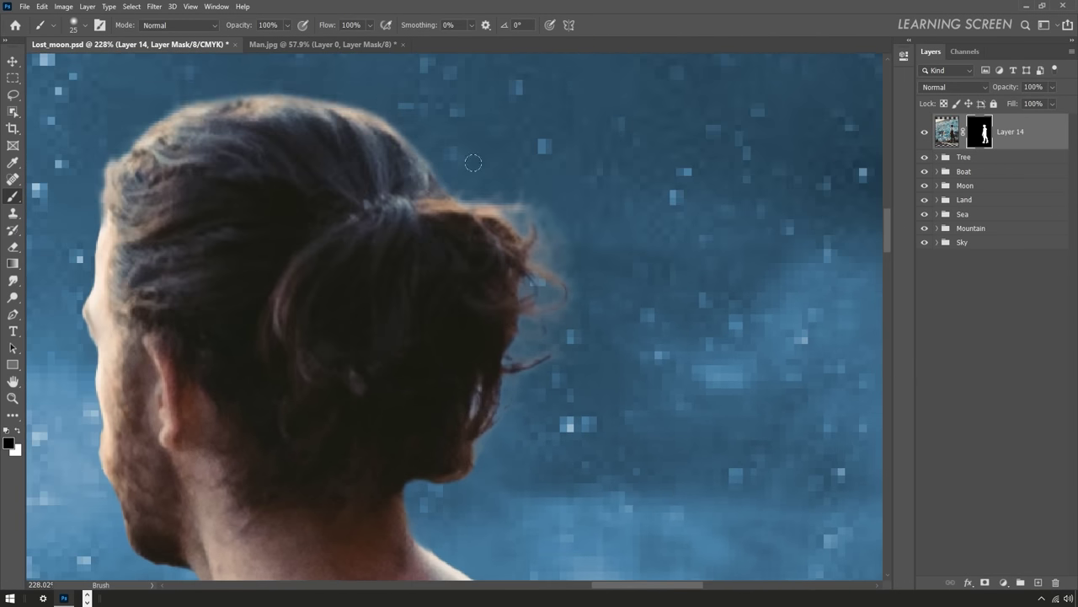
- Clean the halo around the hair and the leg fringe beside the greenery with a size 15 brush
drag(474, 163, 635, 214)
key(bracketleft)
scroll(376, 202, down, 5)
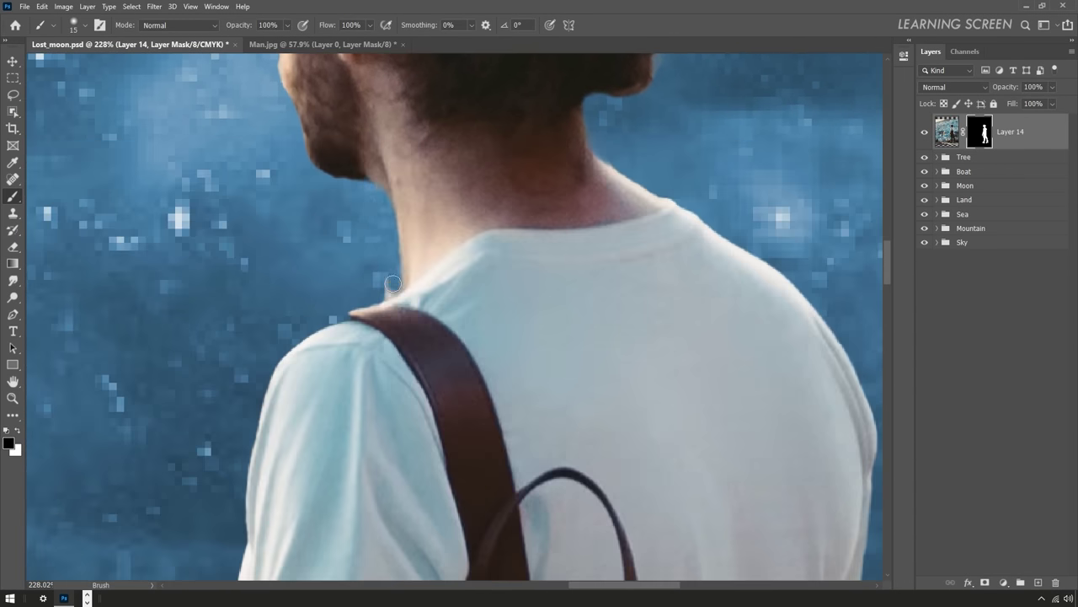
scroll(286, 286, down, 5)
scroll(296, 315, up, 5)
scroll(298, 371, down, 5)
scroll(323, 382, up, 5)
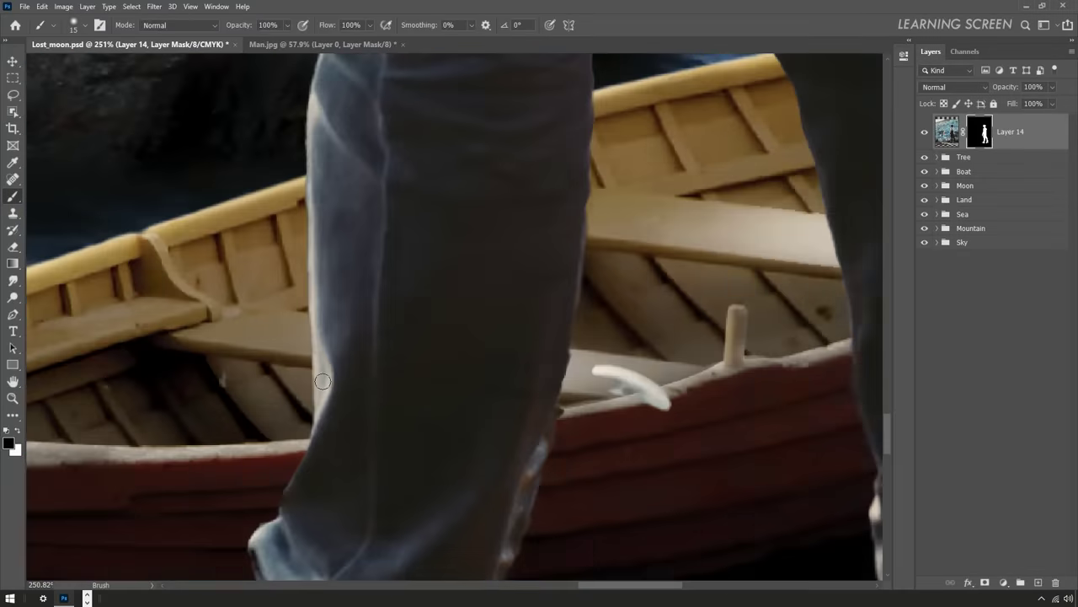
scroll(323, 382, up, 3)
key(bracketleft)
drag(278, 236, 312, 371)
scroll(250, 221, up, 2)
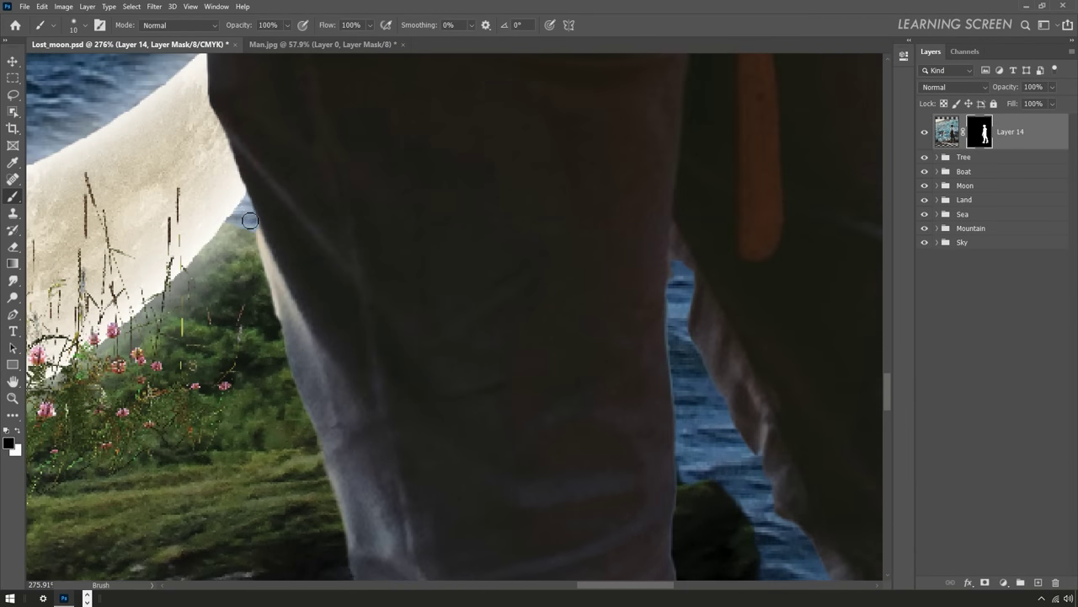
scroll(278, 377, down, 10)
- Move Layer 14 below the Tree group and scale the man to about 26% in the rowboat
scroll(278, 376, down, 3)
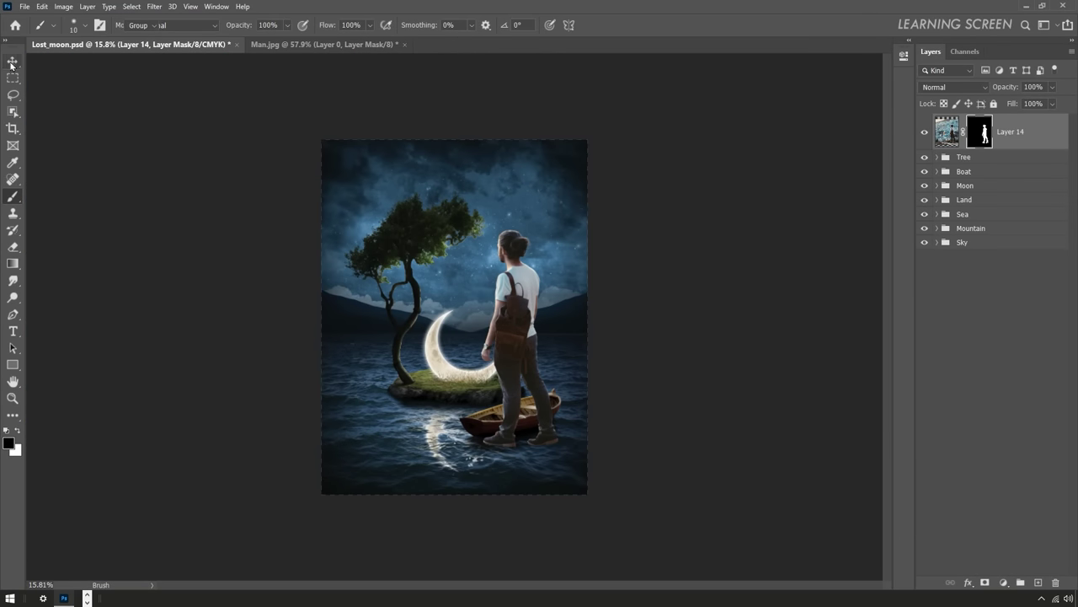
key(v)
drag(935, 139, 945, 162)
click(947, 146)
key(ctrl+t)
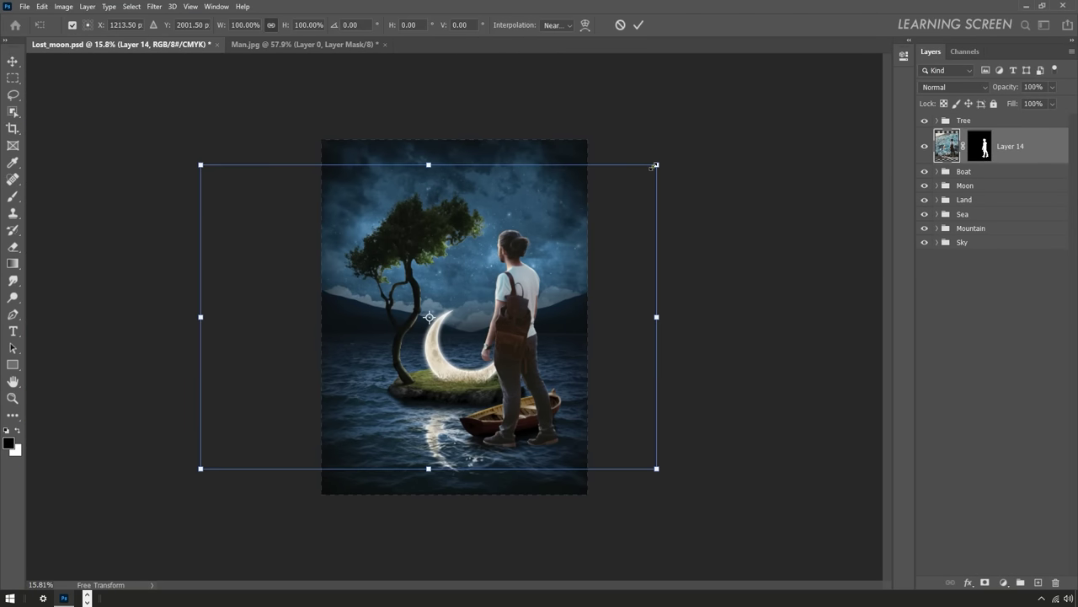
drag(657, 164, 606, 253)
scroll(485, 310, up, 3)
mouse_move(700, 209)
mouse_down()
mouse_move(658, 321)
mouse_move(607, 345)
mouse_up()
key(ctrl+0)
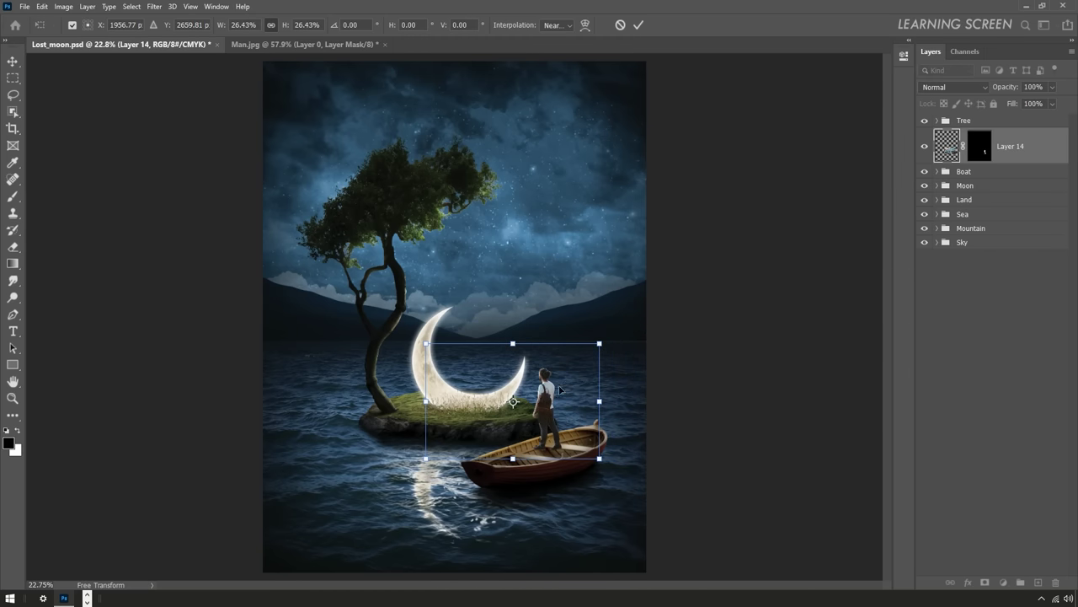
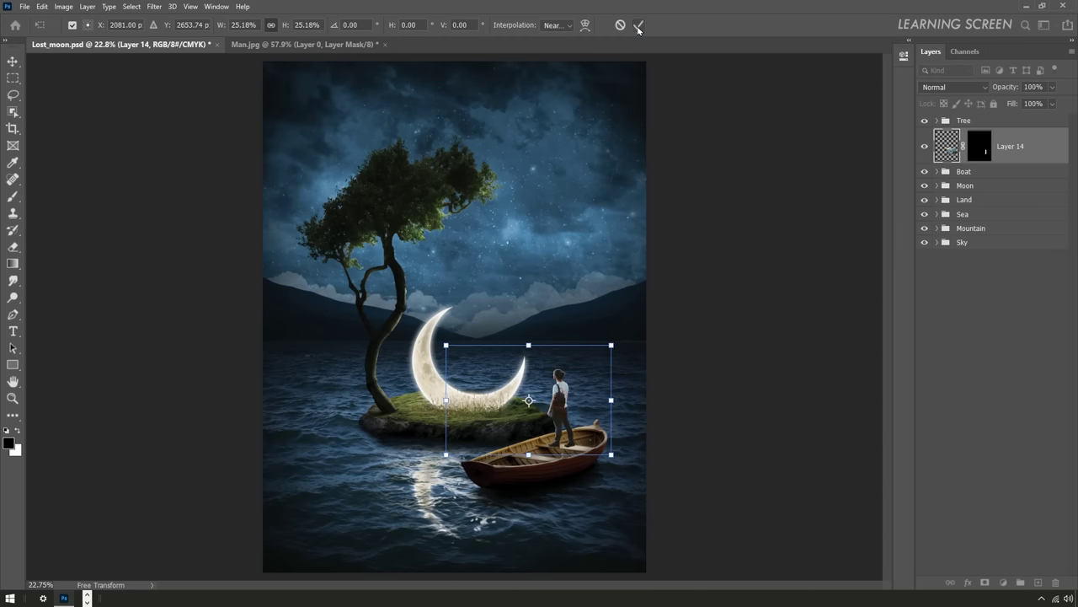
- Commit the man's placement and delete his layer mask
click(639, 25)
right_click(980, 145)
click(990, 159)
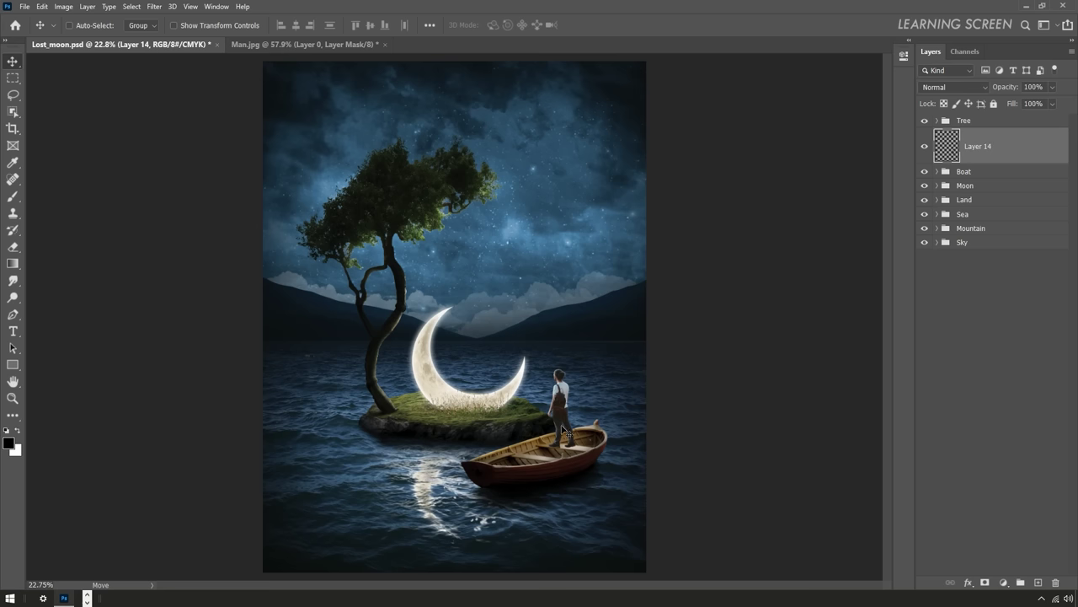
- Scale the man down to 99.3% so he fits the rowboat
scroll(563, 430, up, 5)
key(ctrl+t)
drag(584, 335, 581, 331)
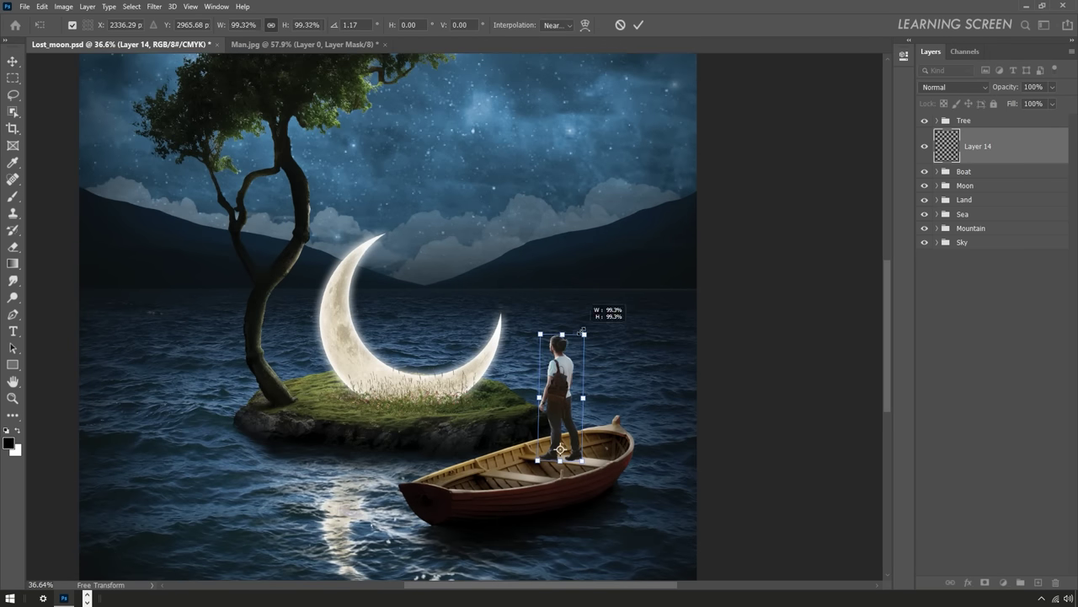
key(Return)
scroll(558, 450, up, 3)
scroll(559, 451, up, 3)
scroll(548, 355, up, 4)
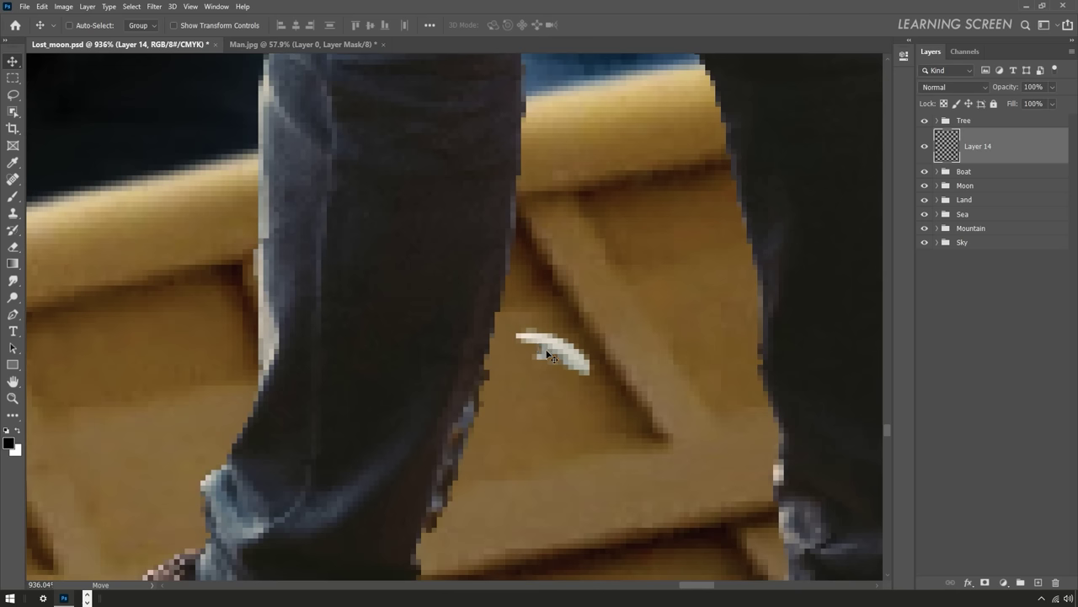
- Erase the stray white speck on the plank by the man's feet
click(12, 246)
drag(517, 335, 588, 371)
key(ctrl+z)
drag(518, 335, 594, 371)
scroll(594, 352, down, 2)
scroll(568, 375, up, 1)
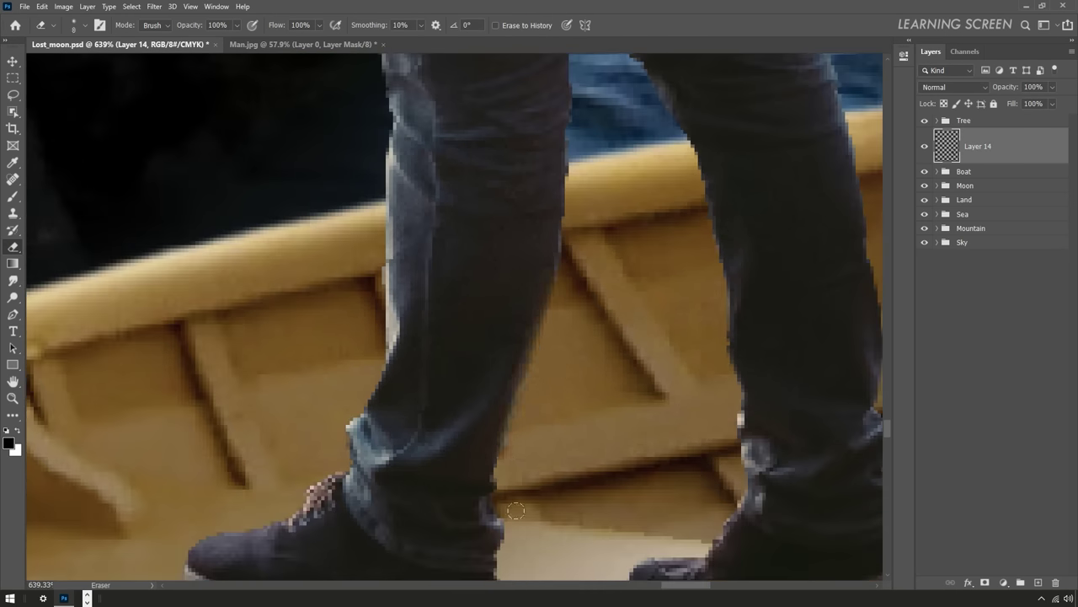
scroll(539, 438, down, 5)
scroll(570, 446, down, 1)
key(v)
scroll(506, 433, down, 2)
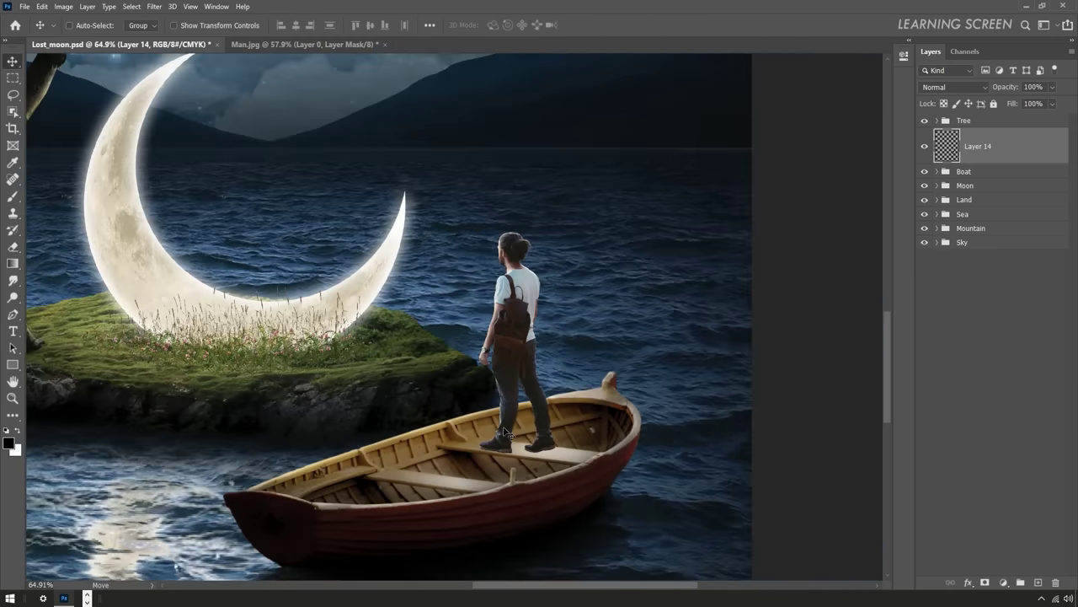
scroll(505, 434, down, 1)
scroll(505, 438, up, 3)
scroll(503, 453, up, 1)
scroll(502, 453, down, 2)
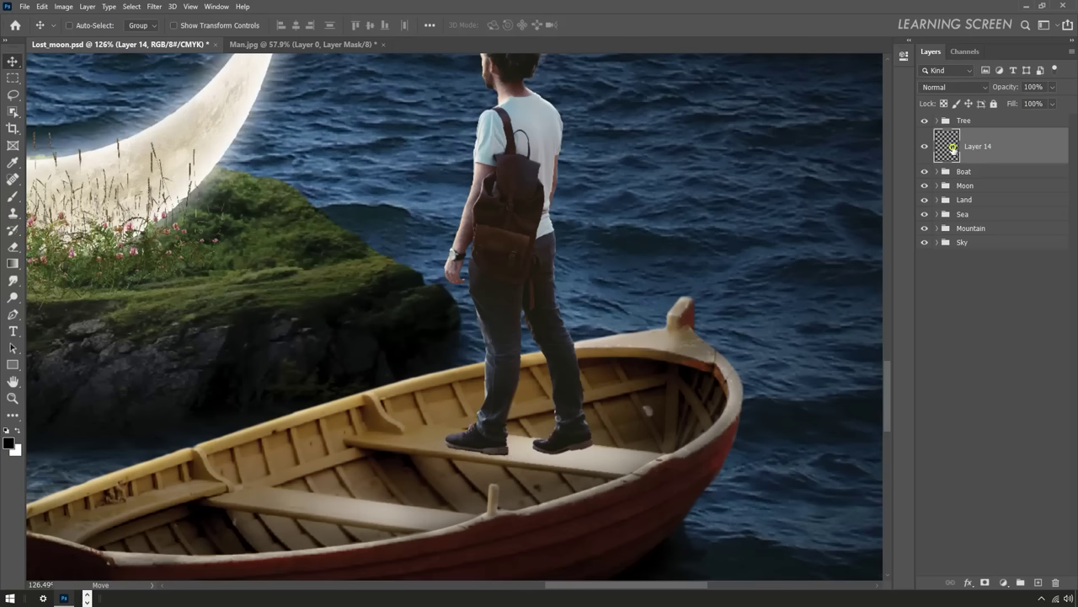
- Name the layer Man and darken him with a clipped Levels adjustment (shadows 30, output white 105)
text(Man)
key(Return)
click(1003, 583)
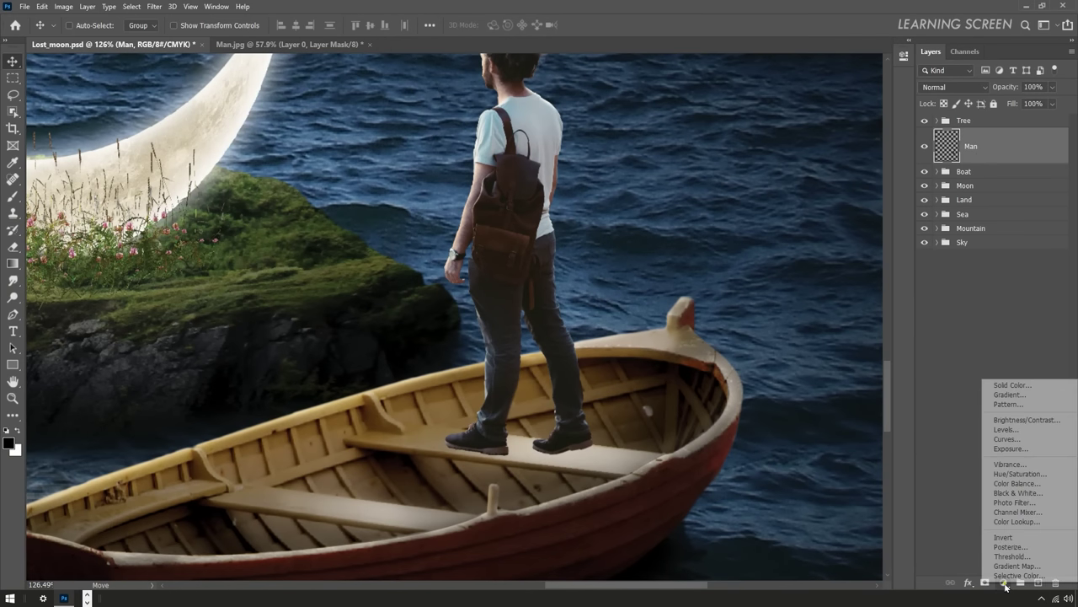
click(1005, 429)
drag(756, 174, 769, 175)
click(794, 273)
drag(864, 208, 801, 212)
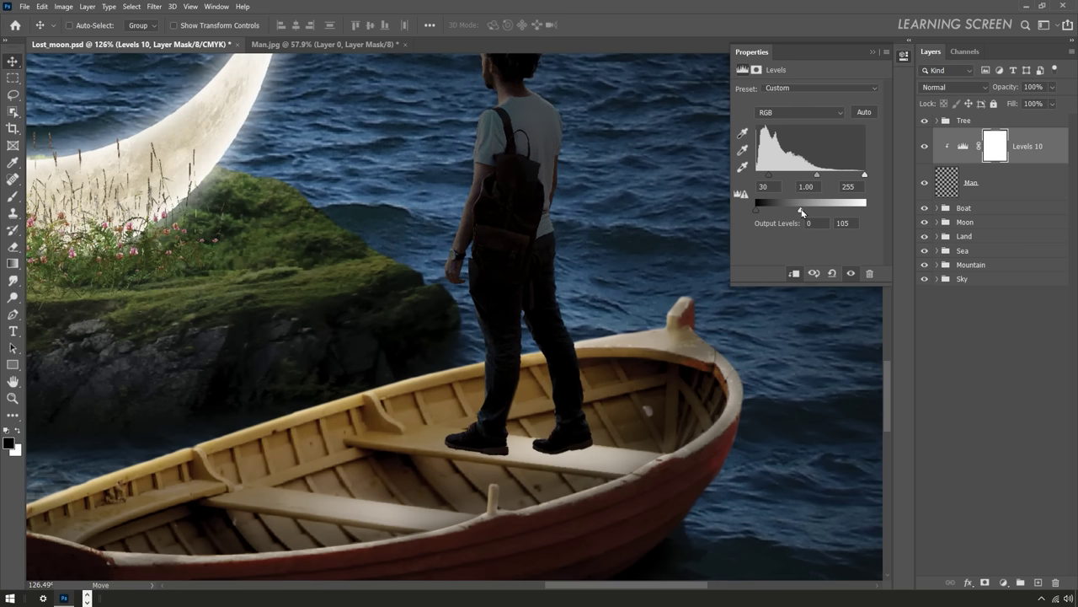
- Target the Levels mask and set the brush and clone tool sizes near the man's head
click(995, 146)
key(b)
scroll(449, 233, up, 3)
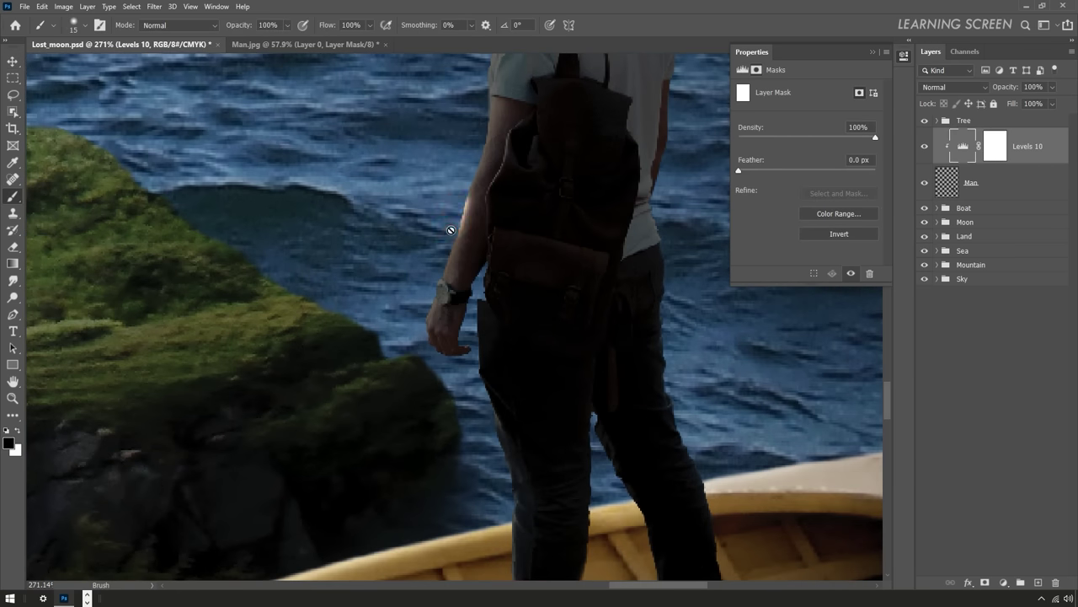
key(ctrl+z)
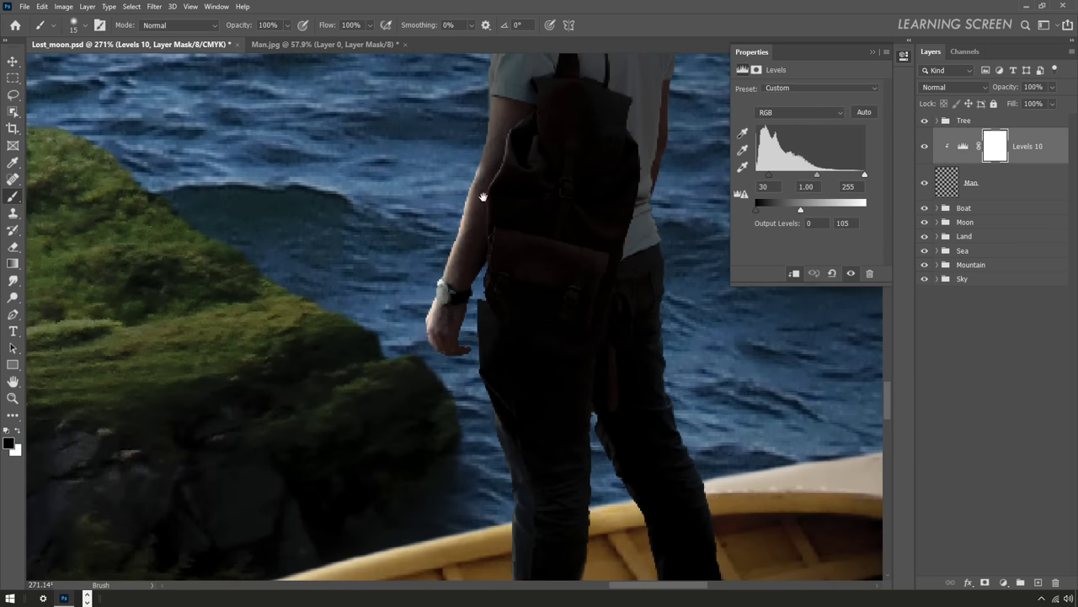
drag(482, 198, 432, 371)
scroll(417, 291, up, 2)
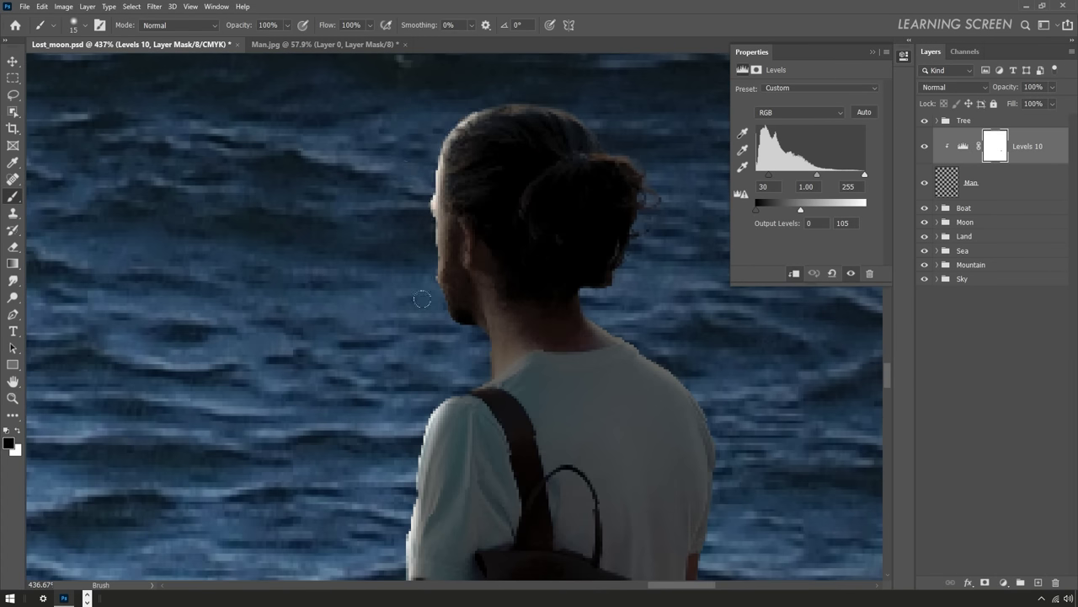
scroll(559, 337, down, 10)
scroll(570, 272, up, 3)
key(alt+bracketleft)
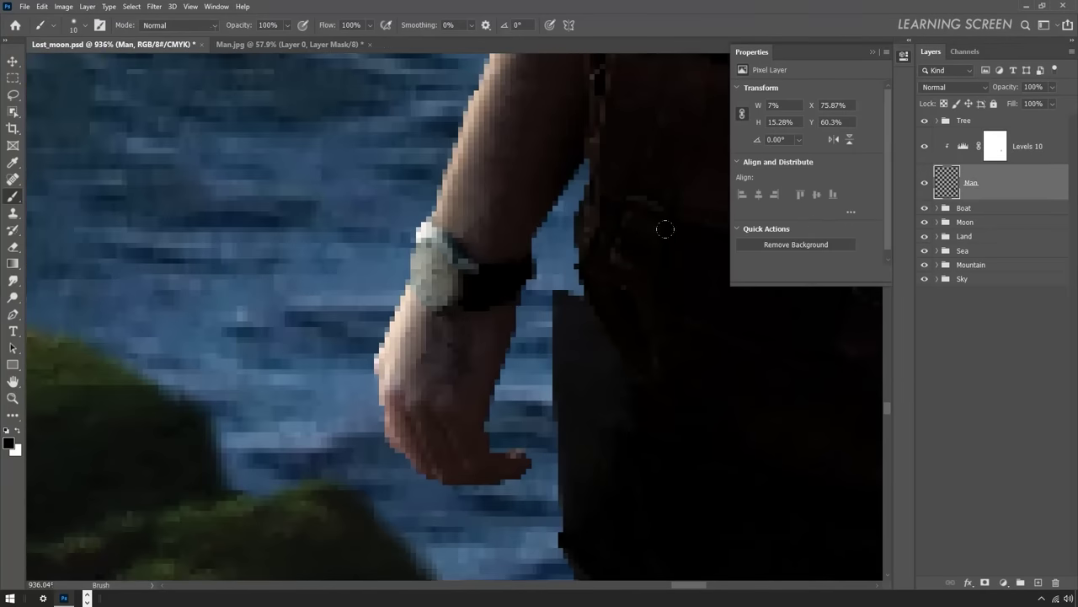
scroll(666, 228, up, 2)
right_click(564, 283)
key(s)
right_click(520, 273)
key(Escape)
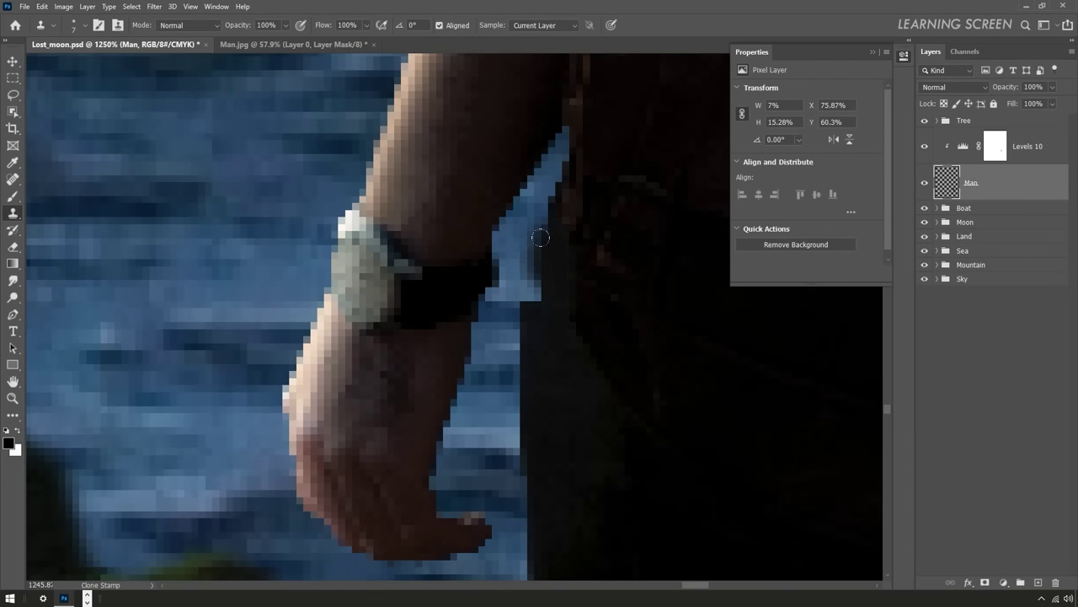
key(b)
- Paint the Levels mask with a smaller brush to restore light along the right leg's edge
scroll(540, 237, down, 2)
scroll(505, 362, down, 2)
scroll(502, 357, down, 3)
key(alt+bracketright)
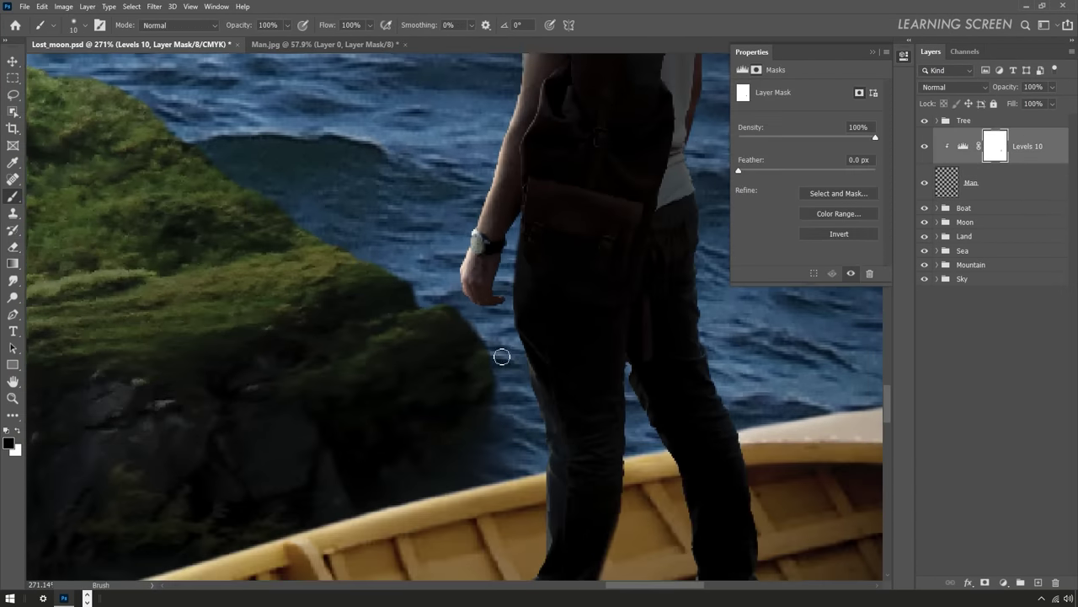
scroll(510, 433, down, 3)
scroll(511, 433, up, 4)
scroll(587, 322, down, 3)
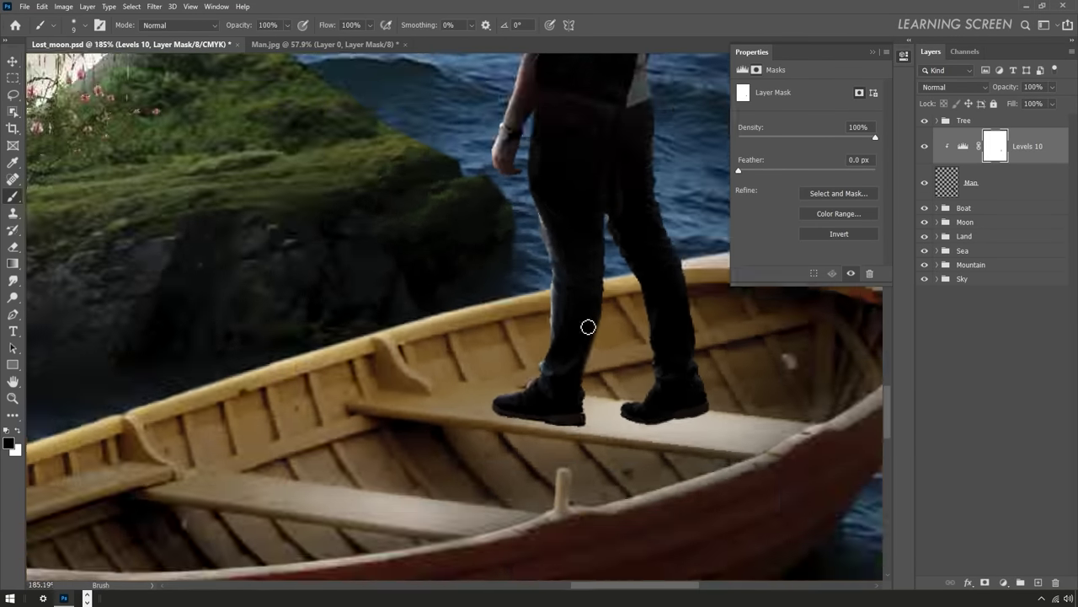
scroll(633, 270, up, 3)
key(bracketleft)
key(bracketleft)
mouse_move(634, 270)
mouse_down()
mouse_move(666, 396)
mouse_move(684, 561)
mouse_up()
scroll(649, 522, down, 2)
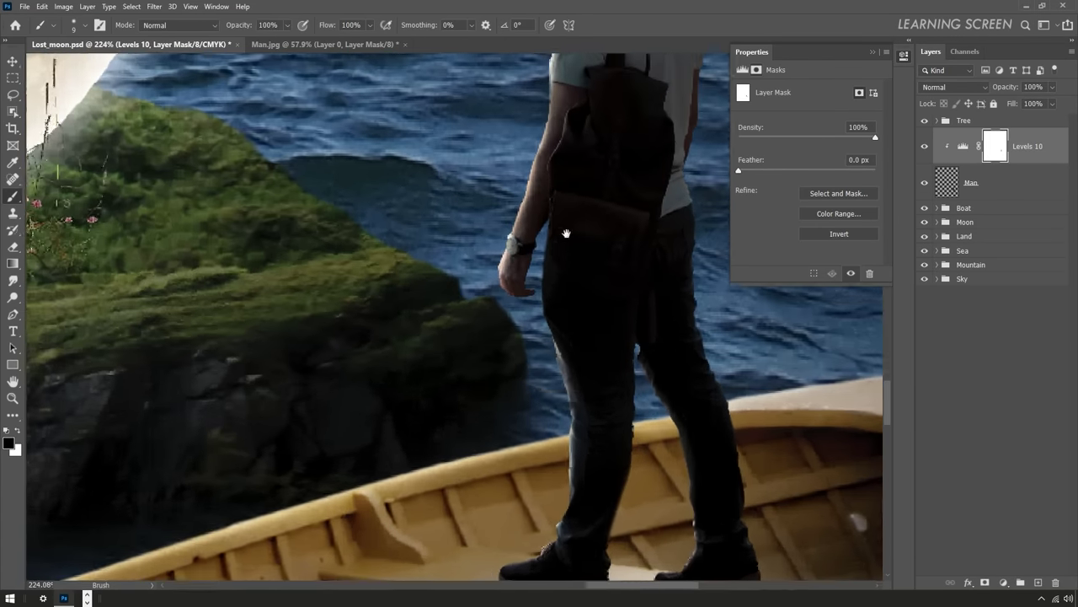
scroll(497, 332, up, 2)
scroll(497, 332, up, 2)
scroll(357, 294, down, 4)
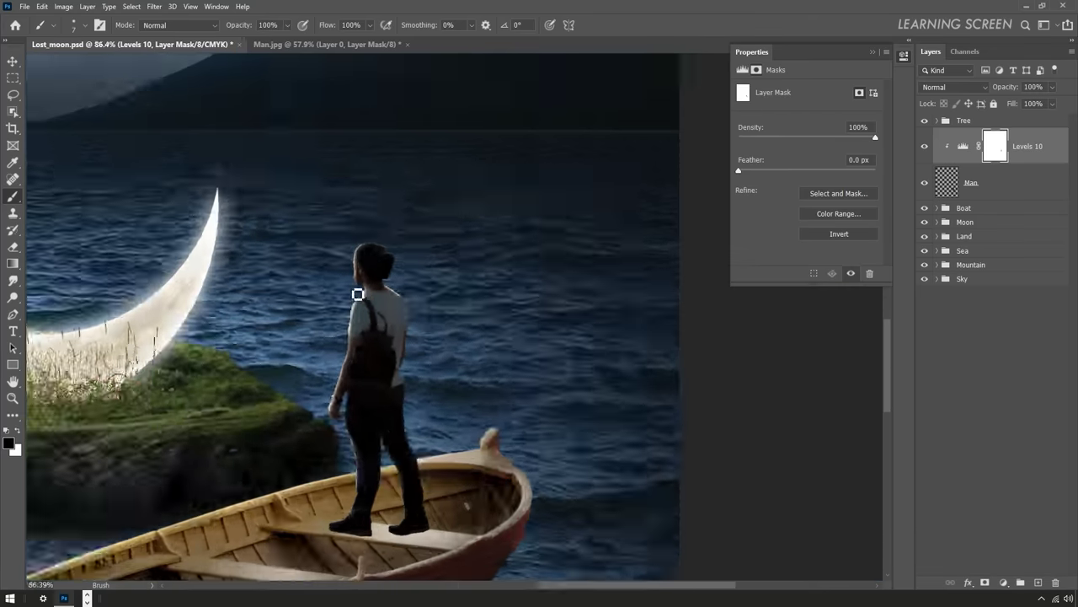
scroll(342, 280, up, 3)
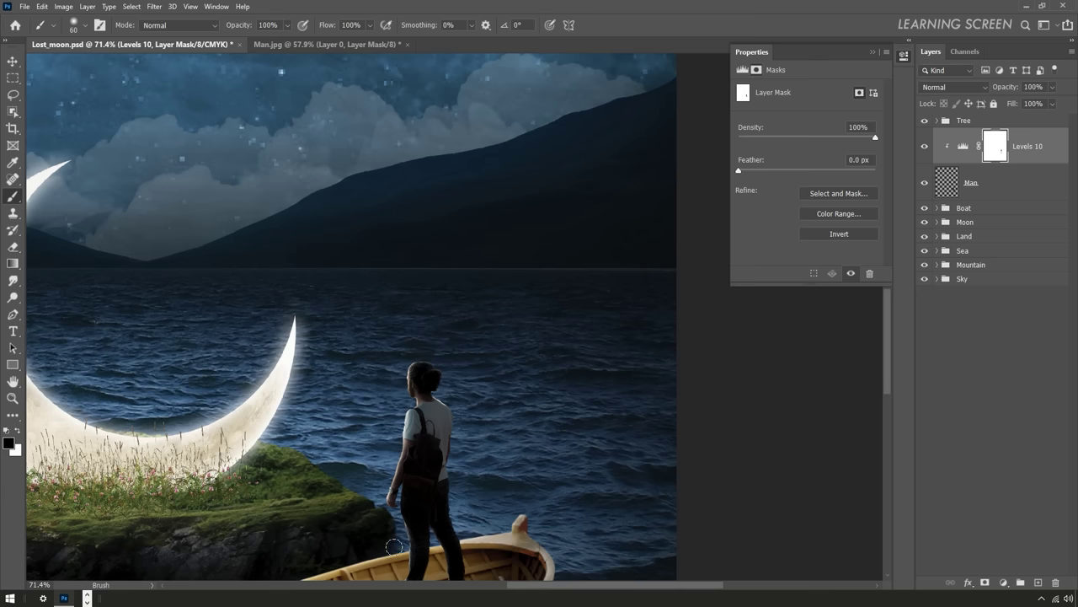
drag(394, 547, 380, 444)
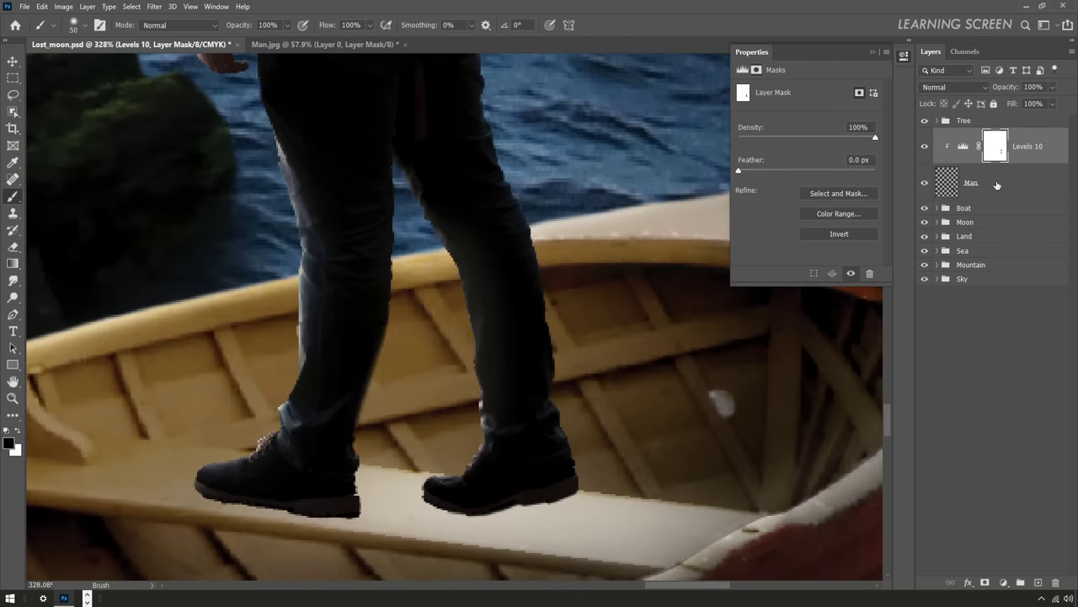
- Add a new layer named Man_shadow below the Man layer
click(997, 185)
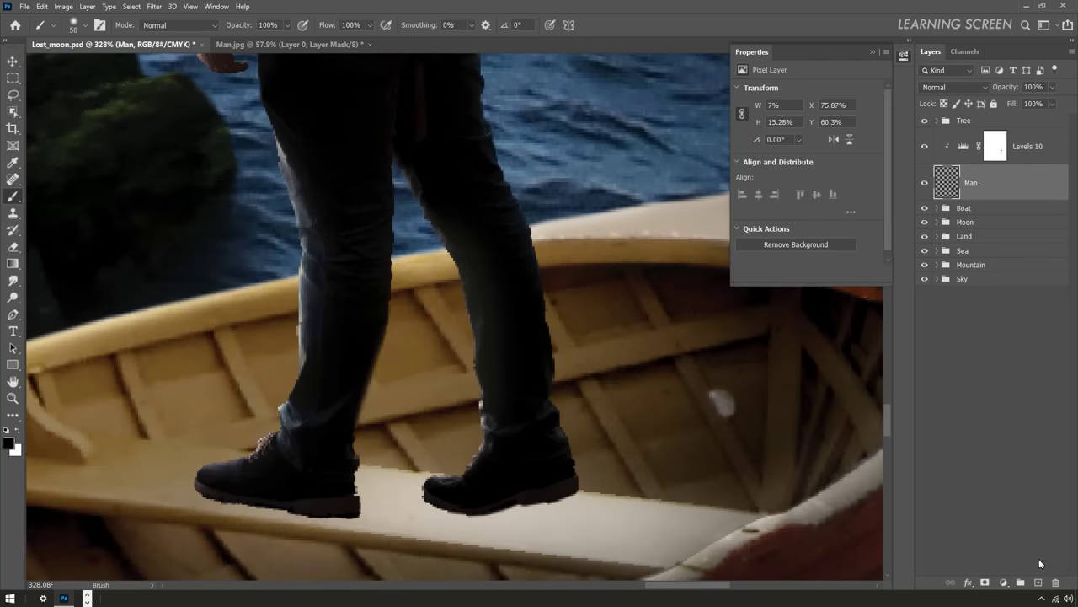
key(ctrl+shift+alt+n)
text(Man_shadow)
key(Return)
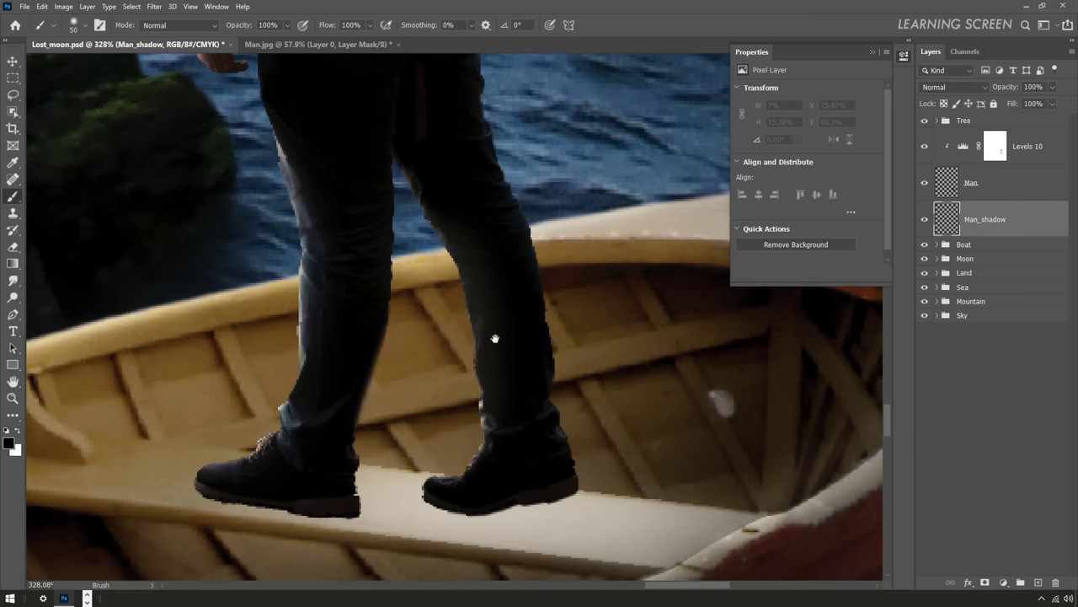
scroll(494, 337, down, 3)
- Paint a soft shadow under the man's right shoe on Man_shadow
drag(411, 415, 499, 402)
key(ctrl+z)
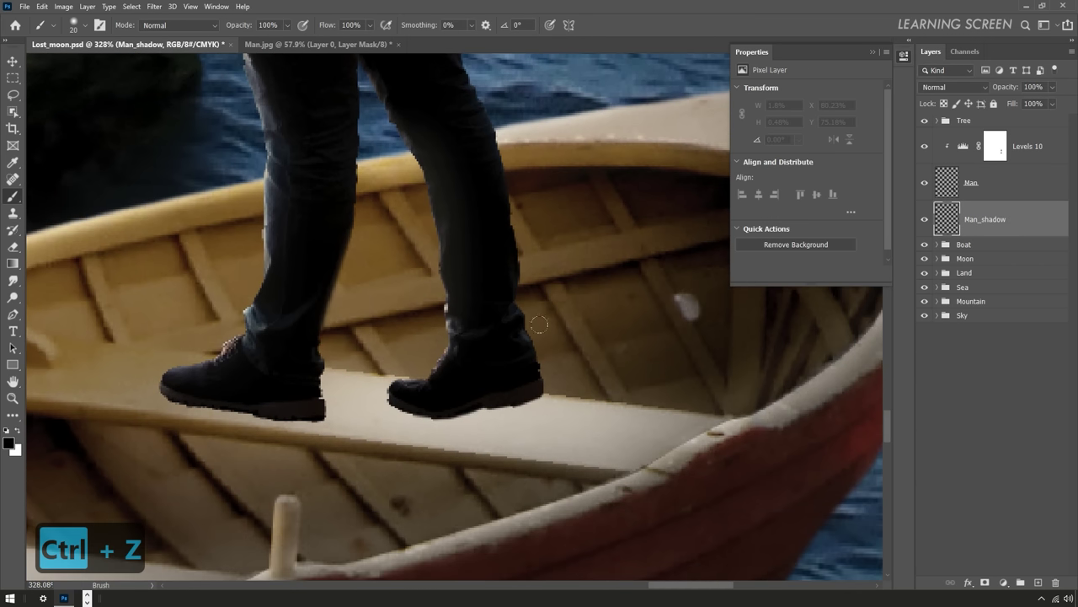
drag(432, 422, 510, 425)
scroll(484, 423, up, 3)
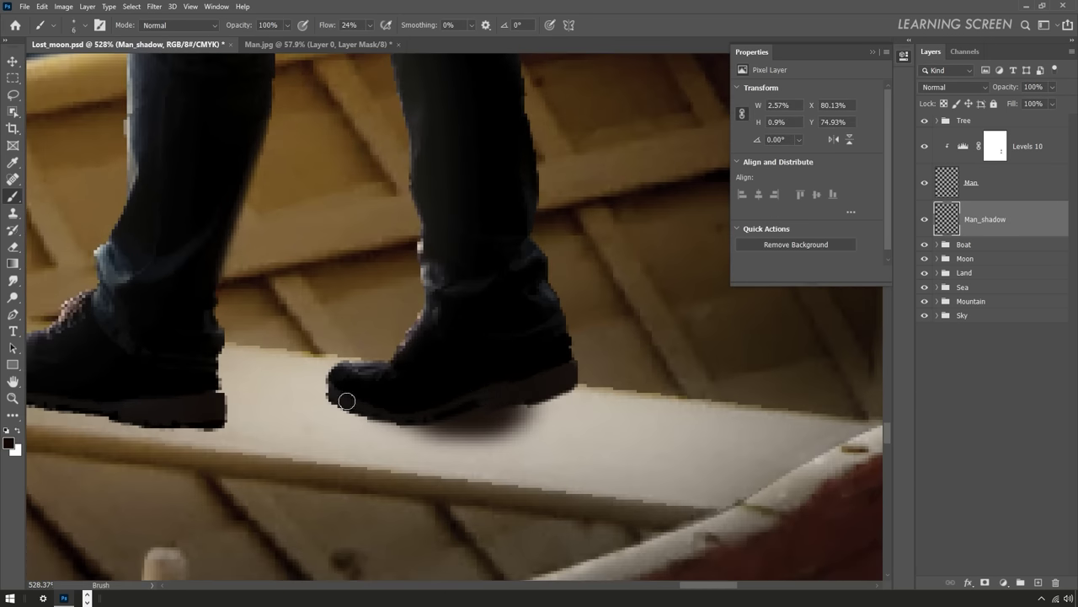
drag(548, 386, 607, 405)
scroll(556, 405, down, 2)
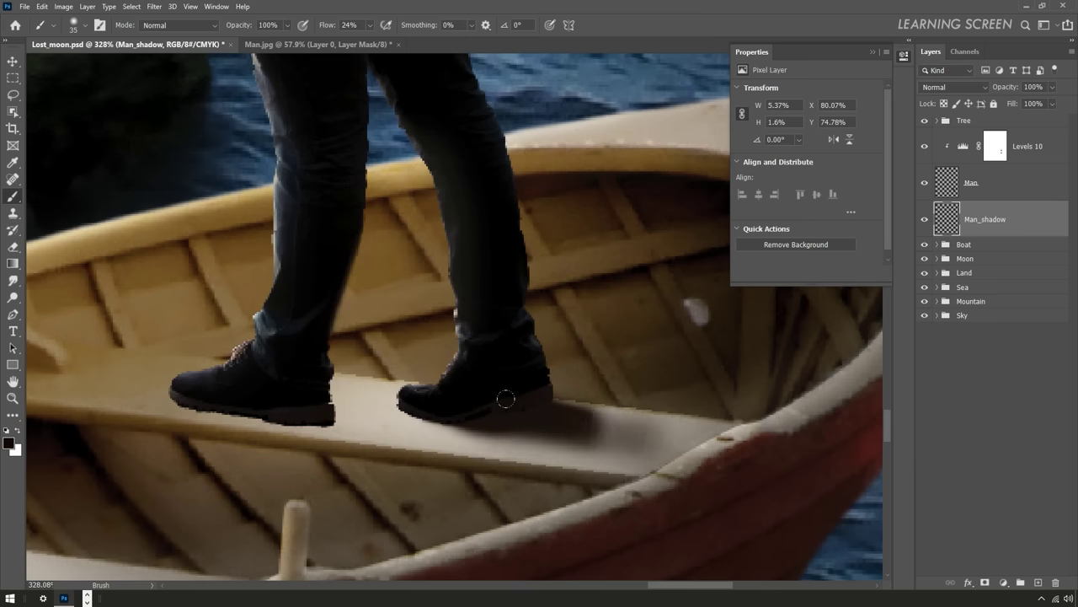
scroll(569, 433, down, 2)
scroll(445, 427, up, 3)
- Extend and darken the shadow along both shoe soles
drag(329, 425, 624, 447)
drag(472, 438, 690, 455)
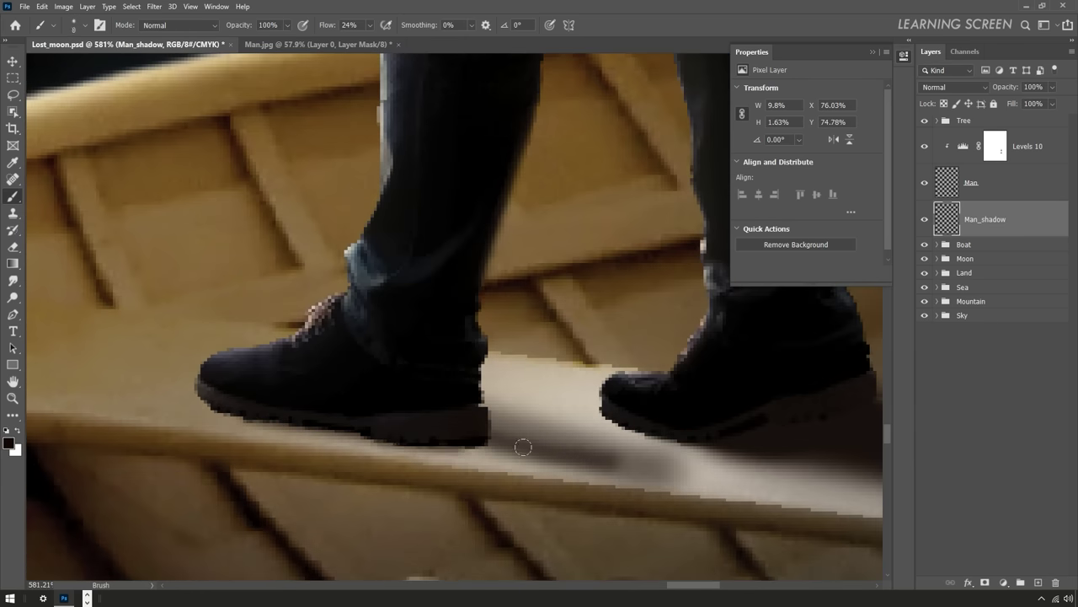
mouse_move(421, 436)
mouse_down()
mouse_move(456, 433)
mouse_move(436, 409)
mouse_move(441, 393)
mouse_up()
scroll(440, 393, down, 5)
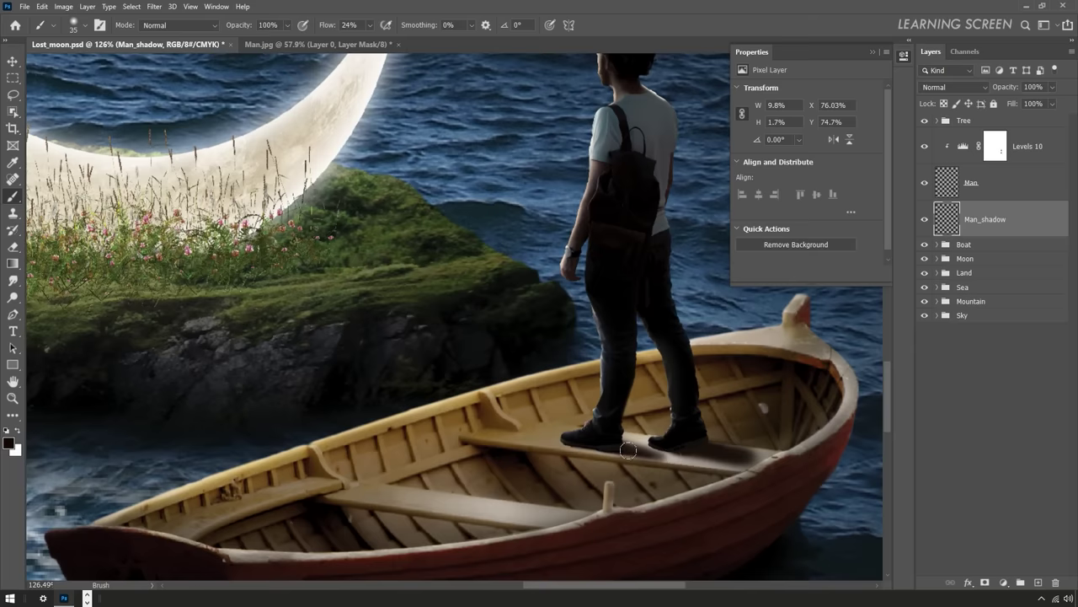
mouse_move(615, 442)
mouse_down()
mouse_move(697, 464)
mouse_move(640, 459)
mouse_up()
key(bracketright)
scroll(711, 456, down, 2)
scroll(727, 461, up, 5)
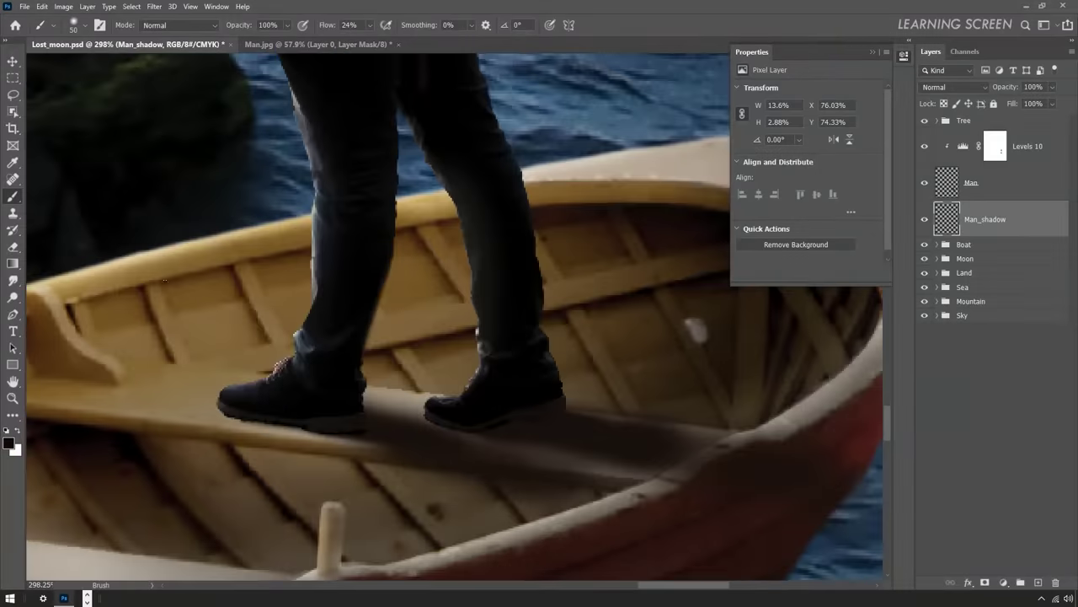
- Erase the edges of the shoe shadow with a resized eraser
key(e)
drag(641, 488, 321, 457)
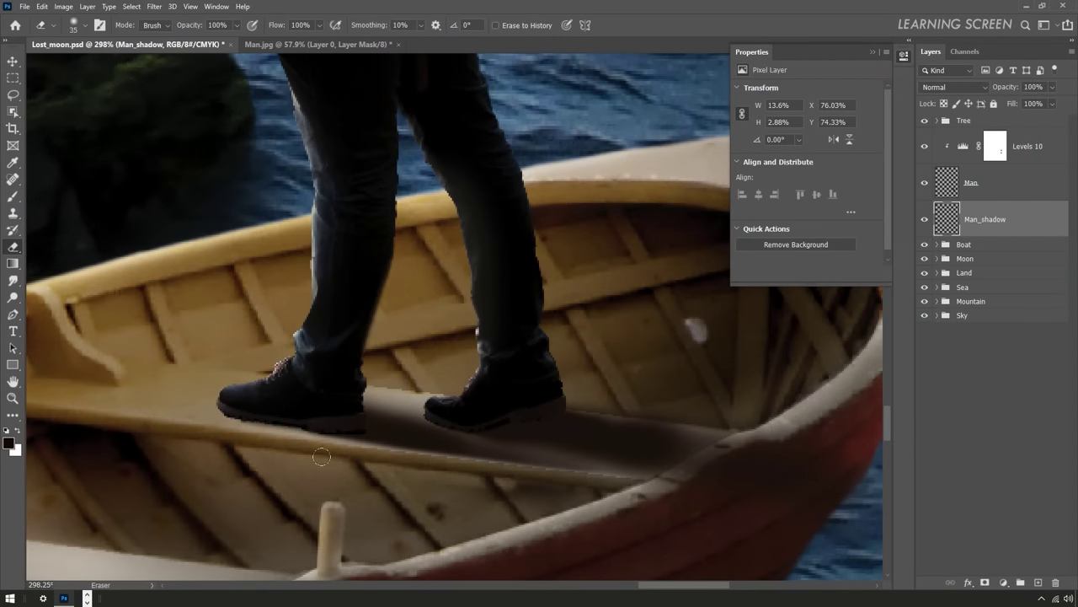
key(ctrl+z)
key(bracketright)
key(bracketright)
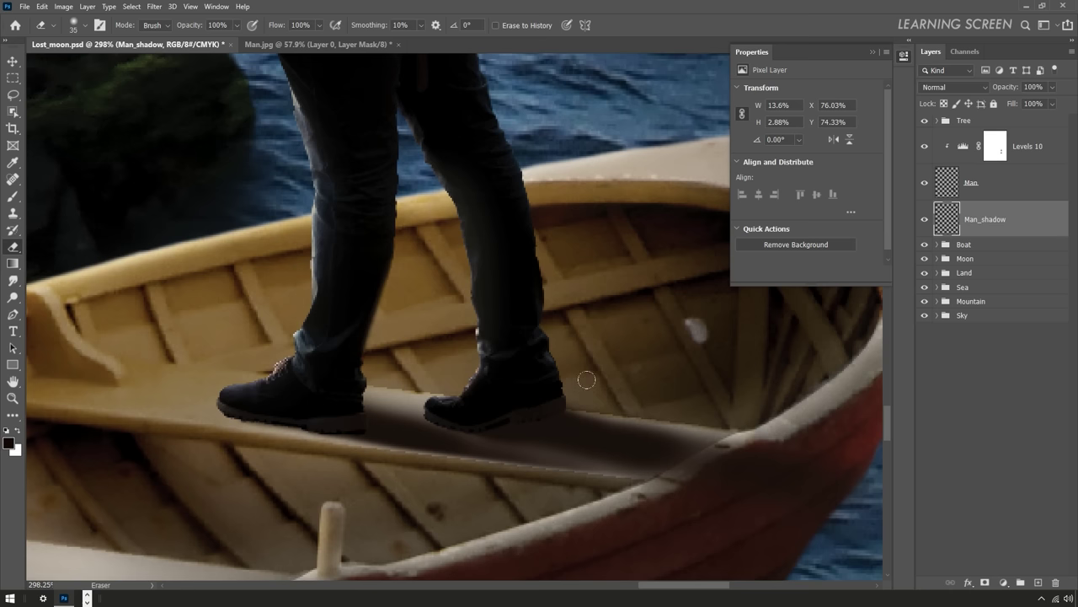
key(bracketright)
key(bracketright)
key(bracketright)
key(bracketleft)
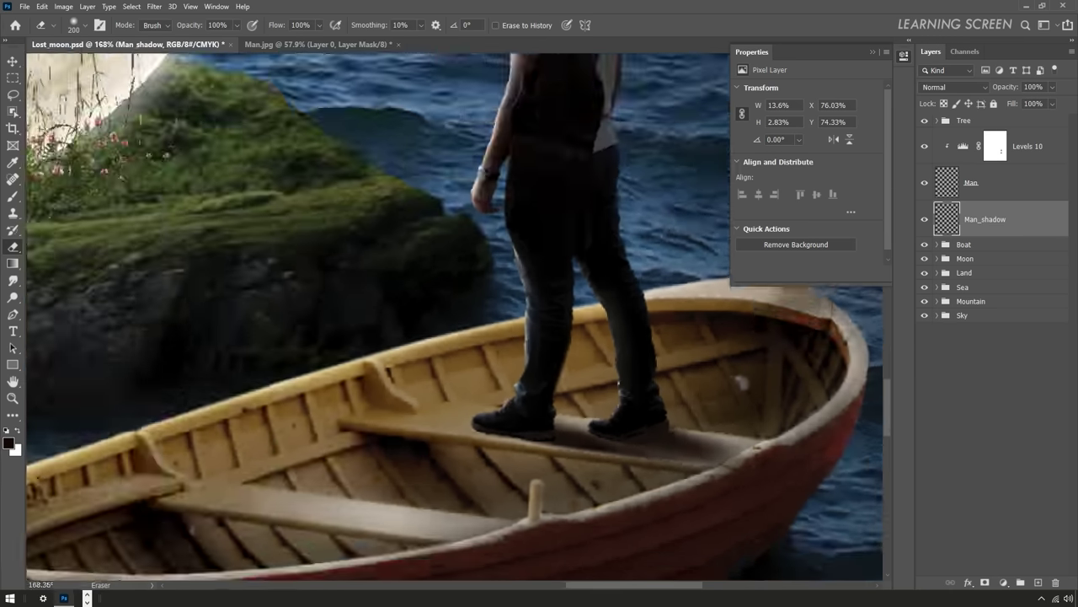
scroll(716, 405, down, 5)
scroll(717, 404, up, 6)
- Feather the lasso selection on the boat rim, then deselect it
key(l)
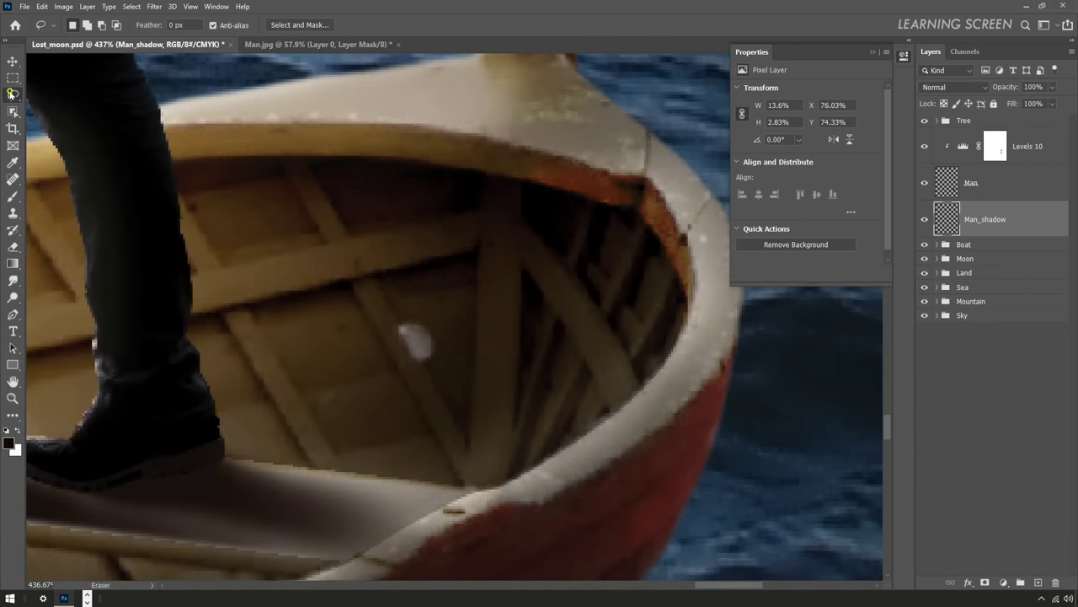
scroll(579, 508, up, 2)
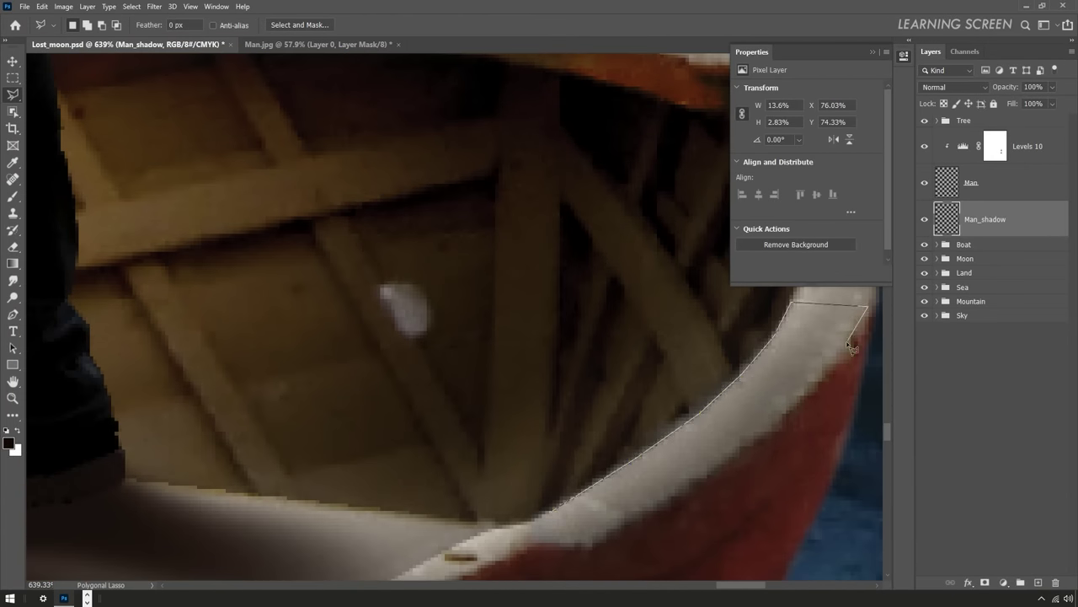
scroll(643, 530, down, 2)
scroll(534, 385, down, 2)
scroll(589, 354, down, 2)
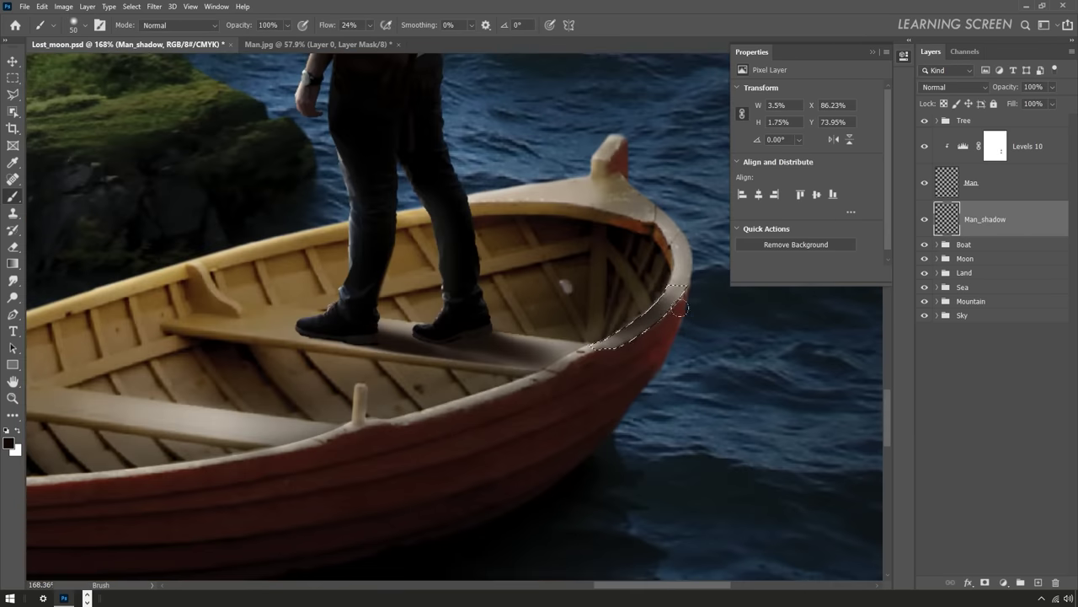
key(ctrl+d)
key(b)
key(ctrl+z)
scroll(683, 343, up, 5)
click(132, 6)
click(262, 209)
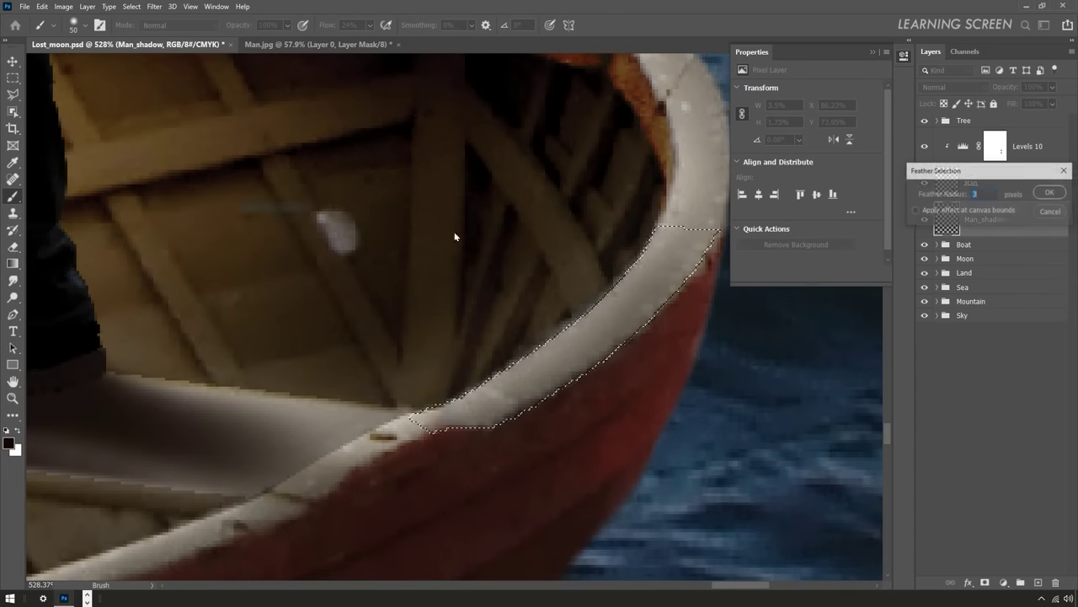
key(Return)
key(ctrl+d)
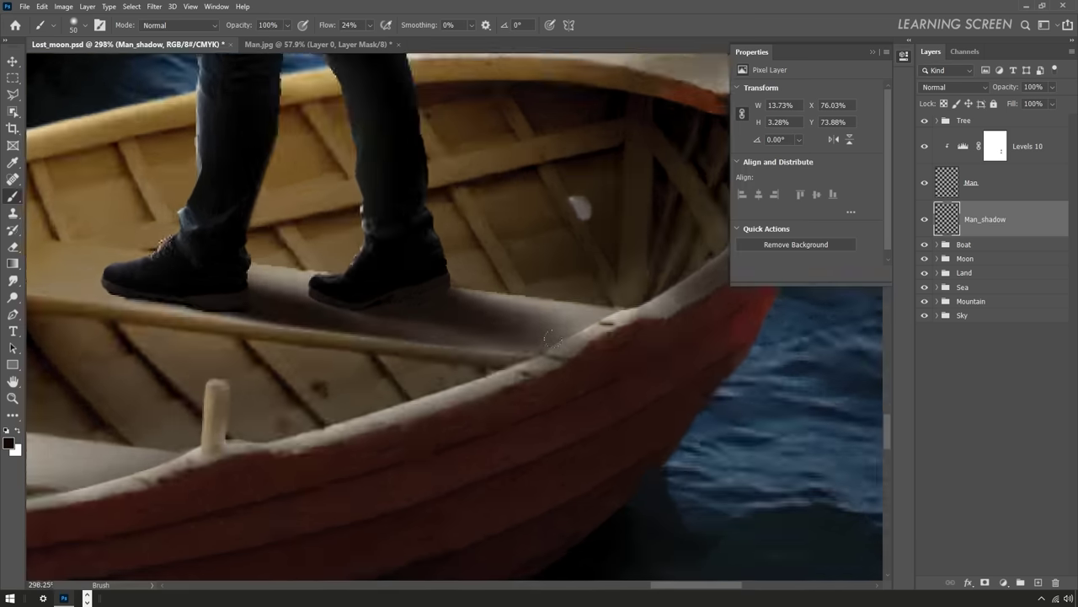
- Save, group Levels 10, Man and Man_shadow as Man, and add a new empty layer
scroll(556, 386, down, 5)
key(v)
key(ctrl+s)
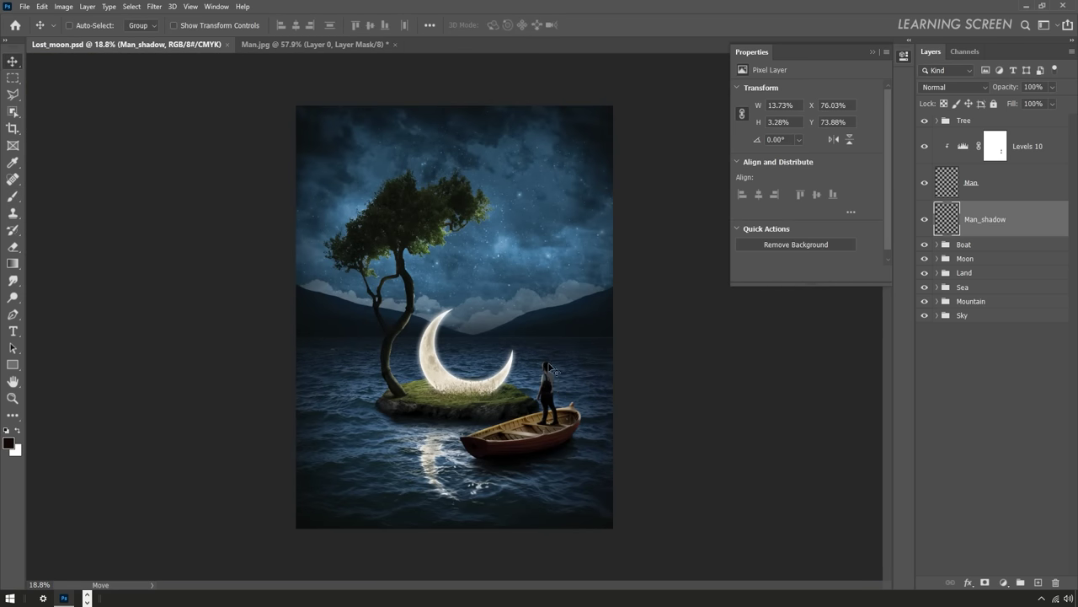
click(1025, 123)
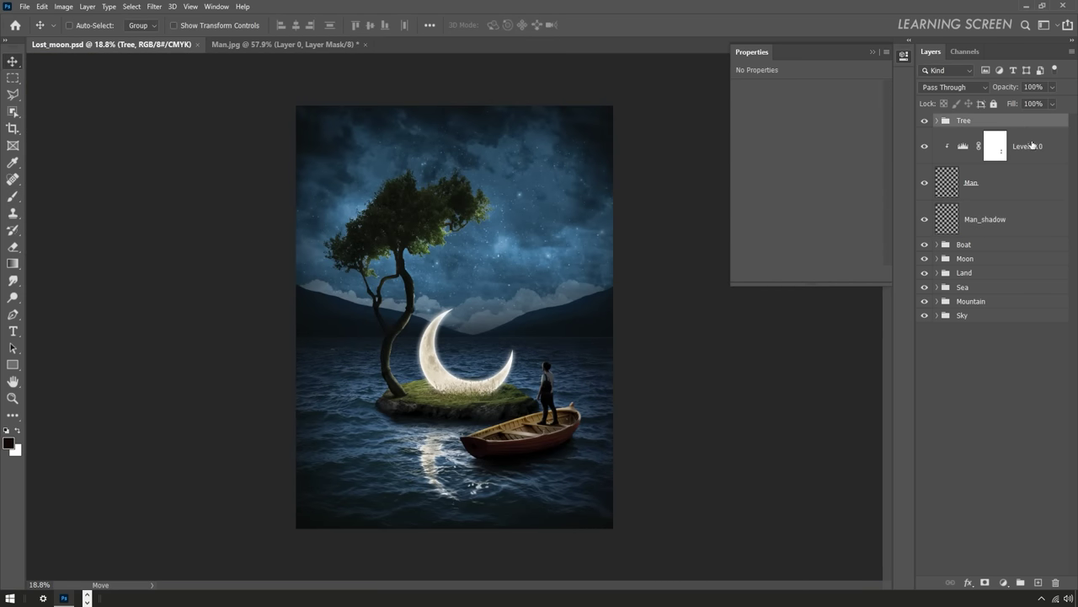
shift+click(1011, 219)
right_click(1038, 206)
click(914, 200)
text(Man)
key(Return)
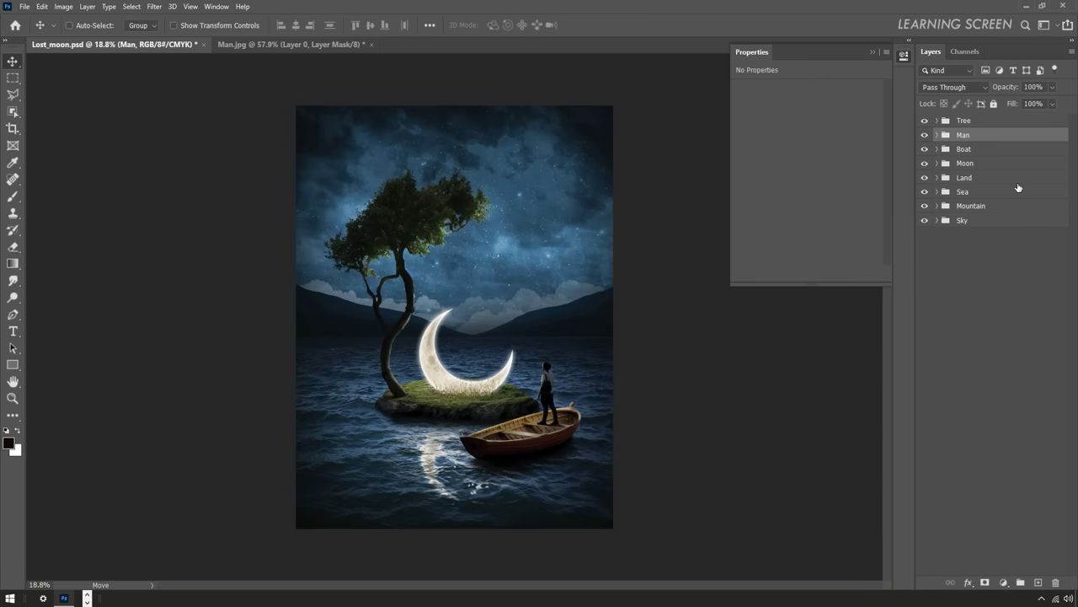
key(ctrl+s)
key(ctrl+shift+alt+n)
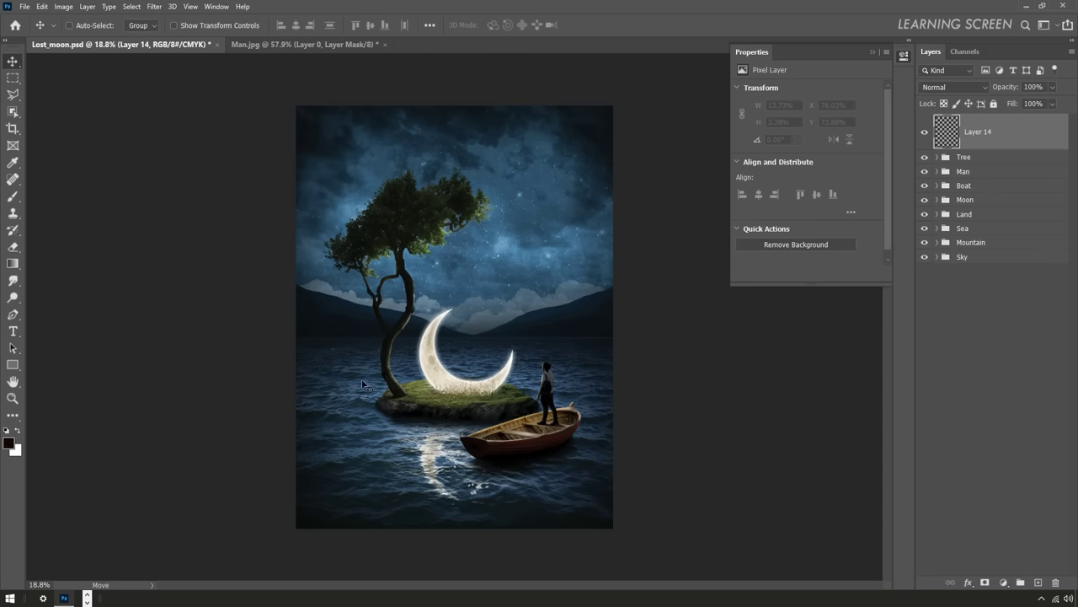
- Pick a light orange foreground colour and brush a warm glow around the moon
key(i)
click(8, 444)
click(632, 335)
click(725, 466)
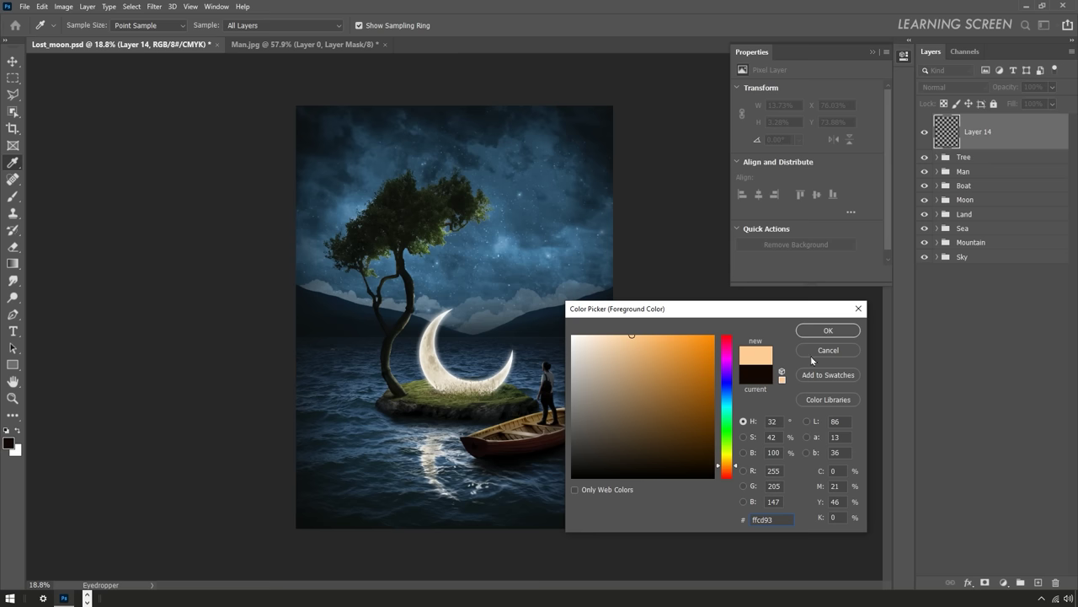
key(Return)
key(b)
click(464, 381)
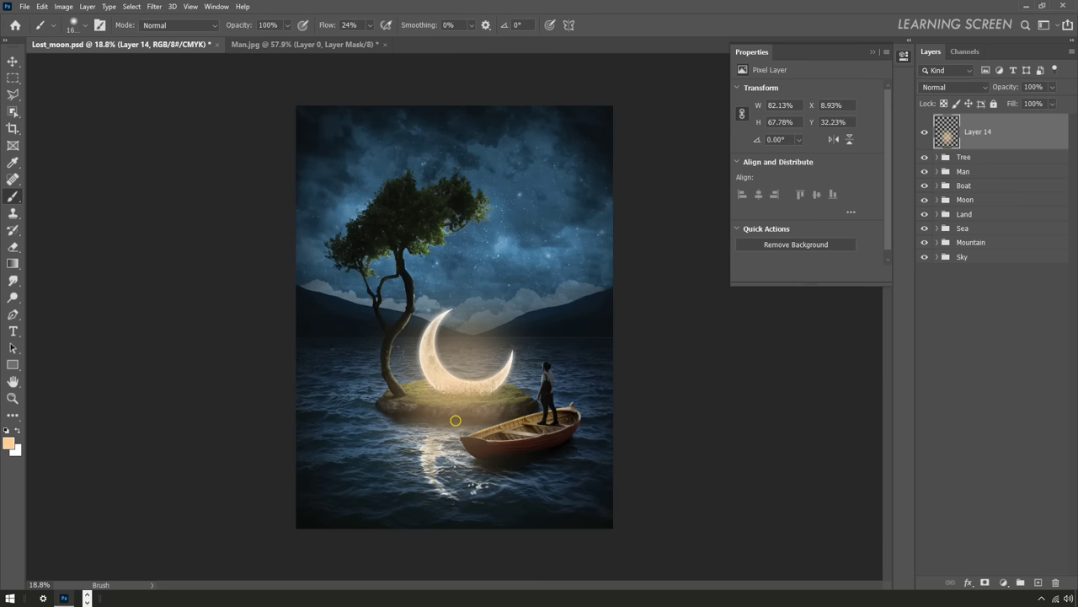
- Set the glow layer to Overlay blending and name it Glow
click(952, 87)
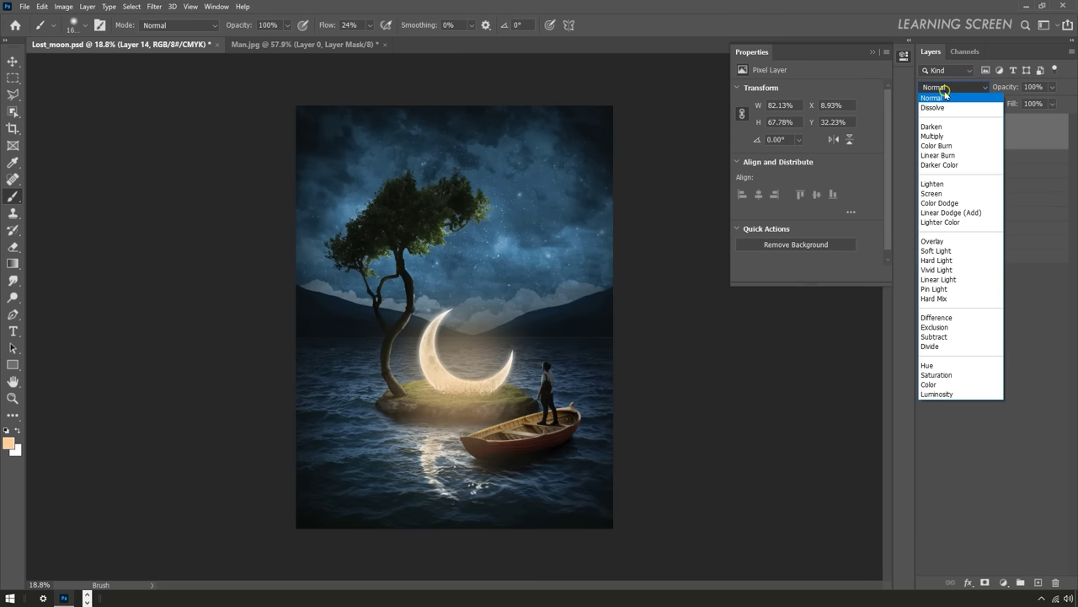
click(934, 241)
key(v)
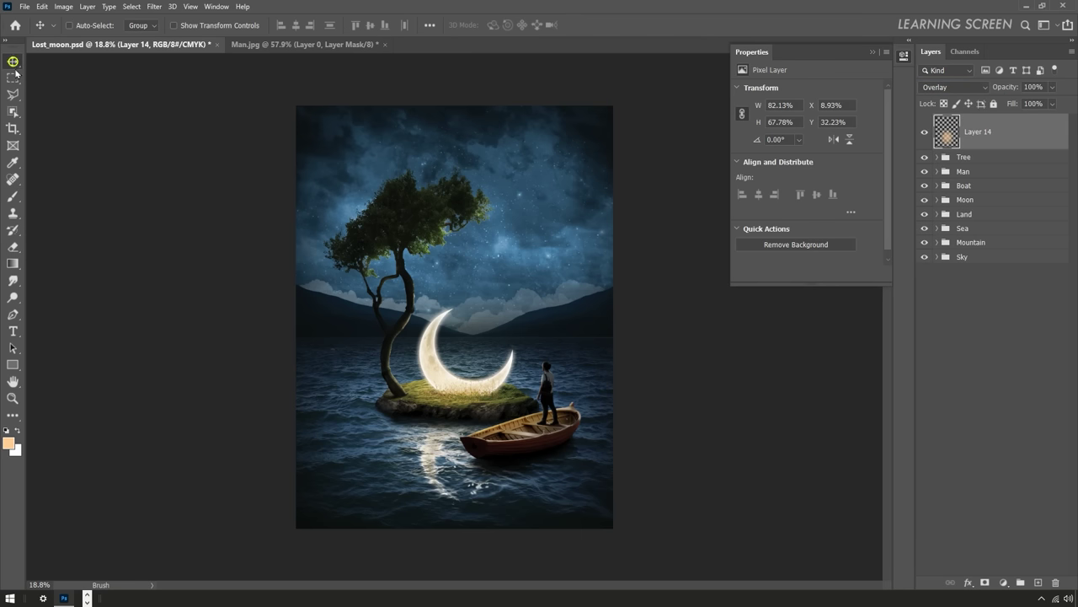
scroll(426, 238, down, 1)
scroll(426, 238, down, 1)
text(Gl)
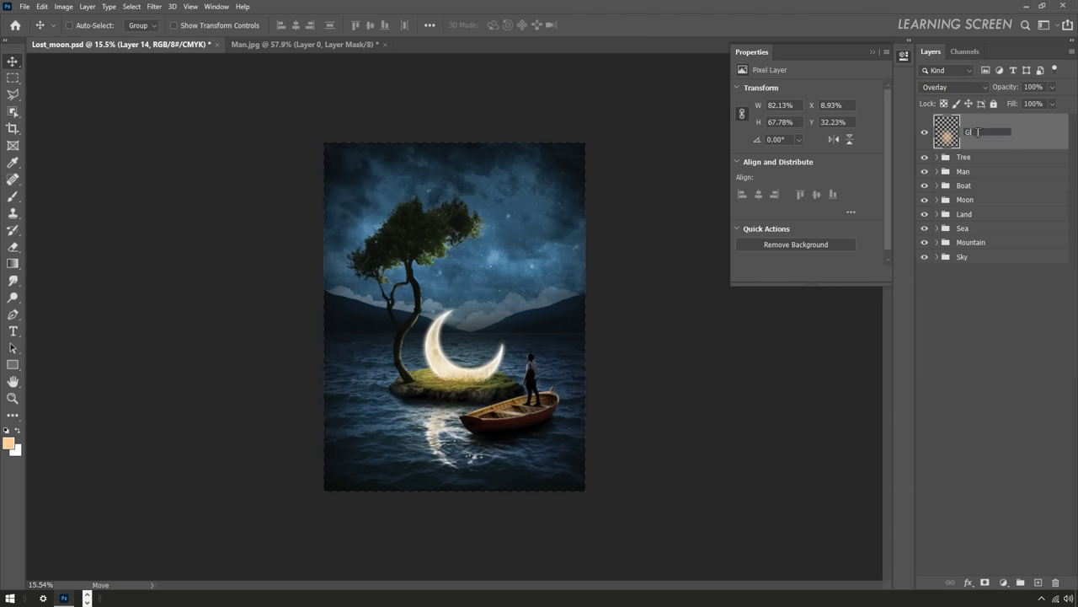
text(ow)
key(Return)
- Add a layer named Merged and stamp the visible image into it
click(1041, 581)
double_click(976, 130)
text(Me)
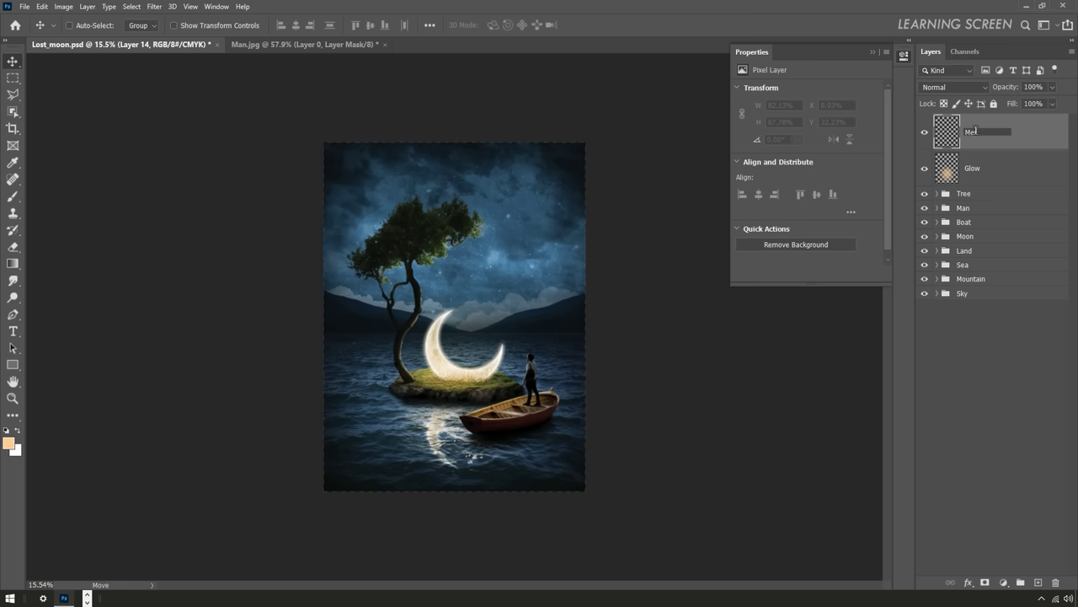
text(rged)
key(Return)
key(ctrl+alt+shift+e)
- Convert Merged to a smart object and apply the Camera Raw Filter to it
click(154, 6)
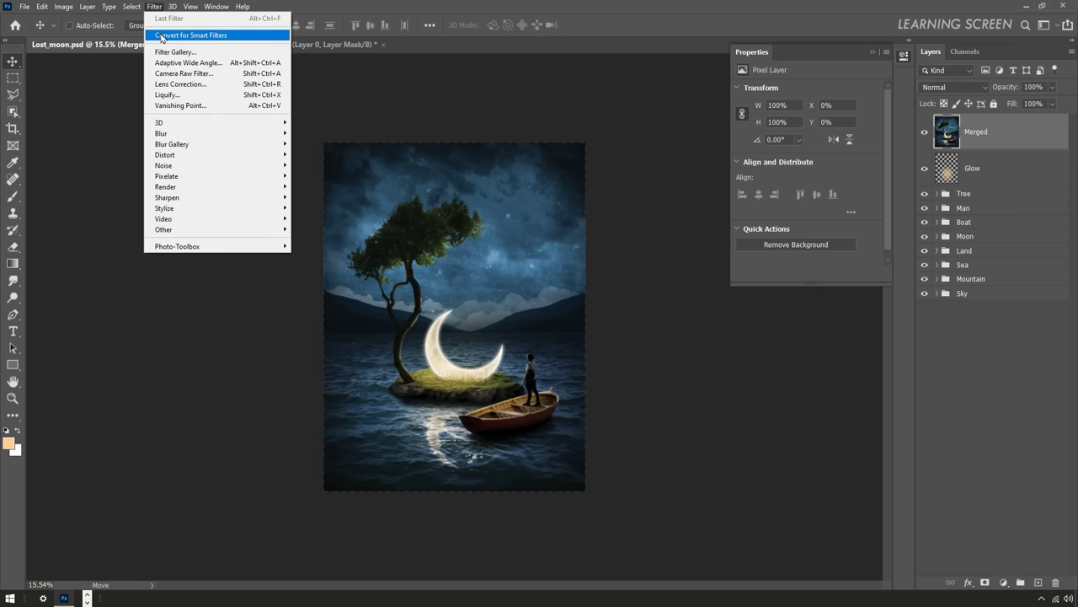
click(161, 35)
click(154, 6)
click(169, 74)
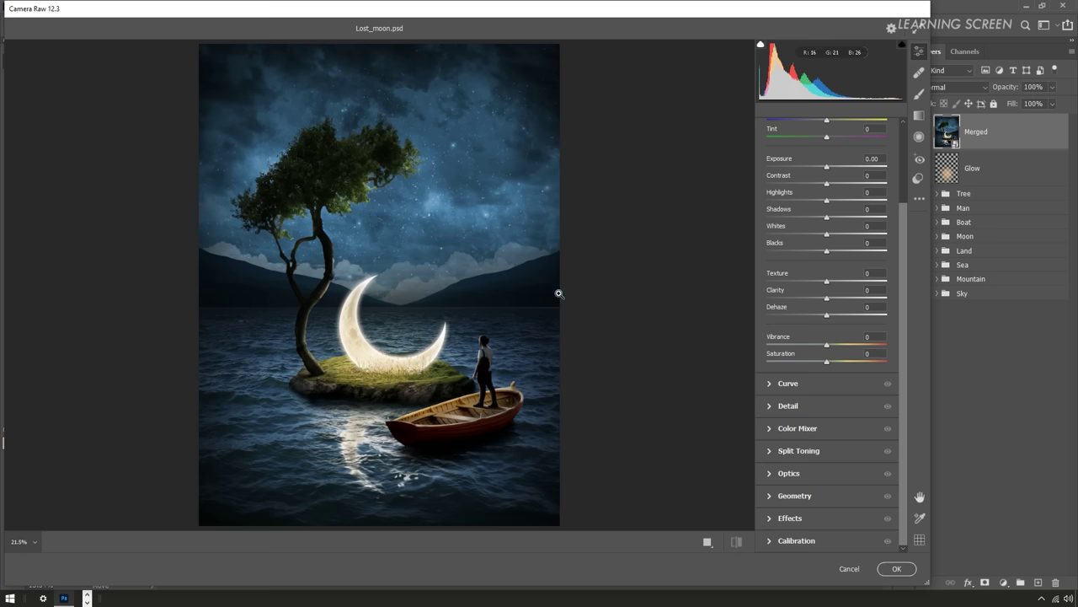
- In Camera Raw, raise Vibrance, warm the temperature, lower Clarity and tint shadows teal-blue
drag(830, 350, 846, 347)
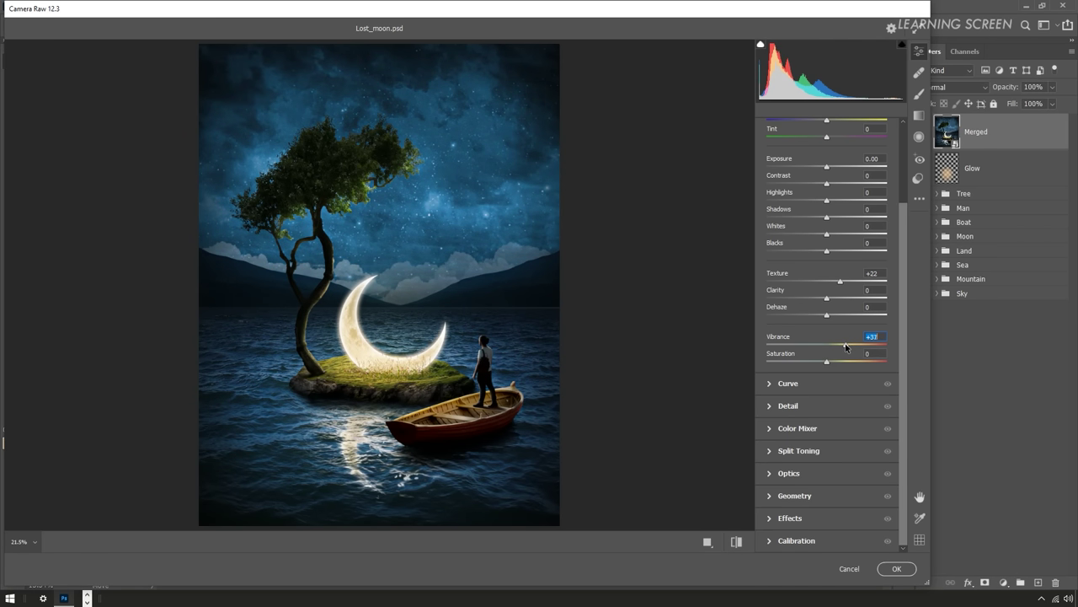
drag(828, 123, 833, 128)
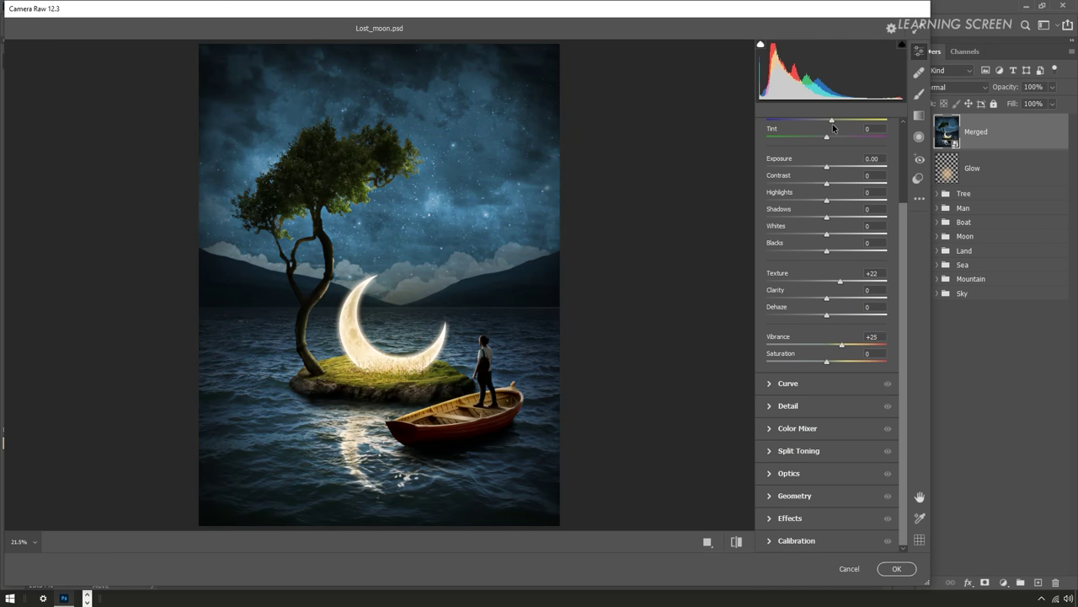
drag(828, 305, 807, 310)
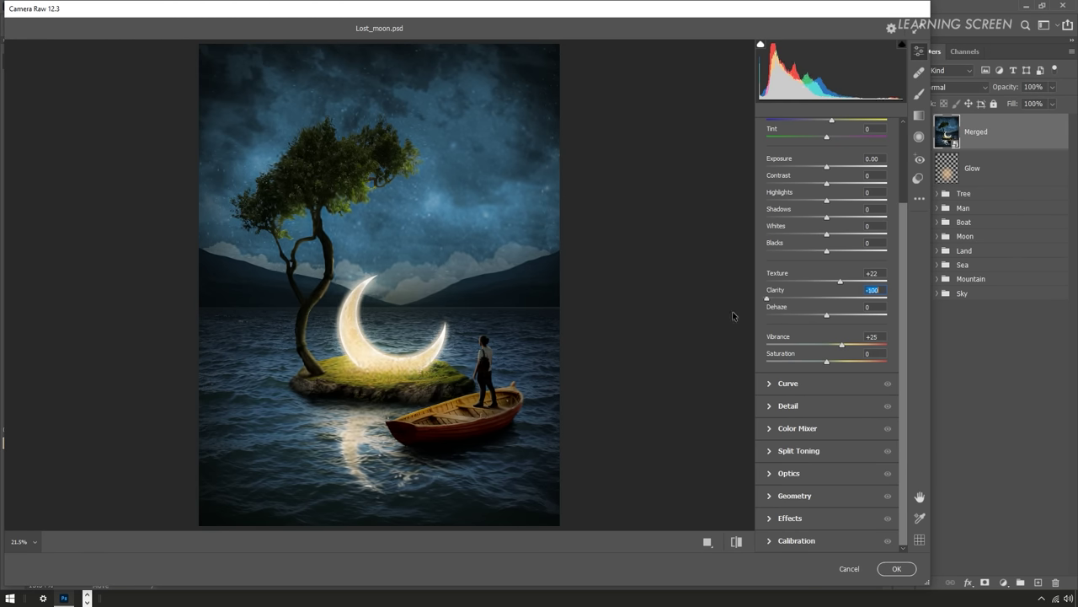
click(794, 451)
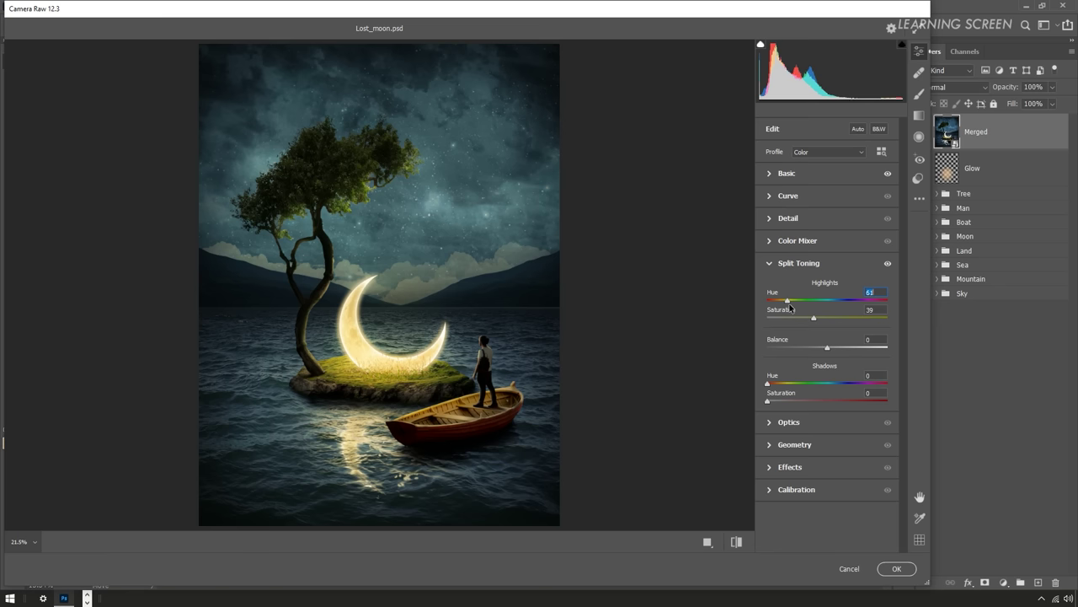
drag(769, 385, 841, 387)
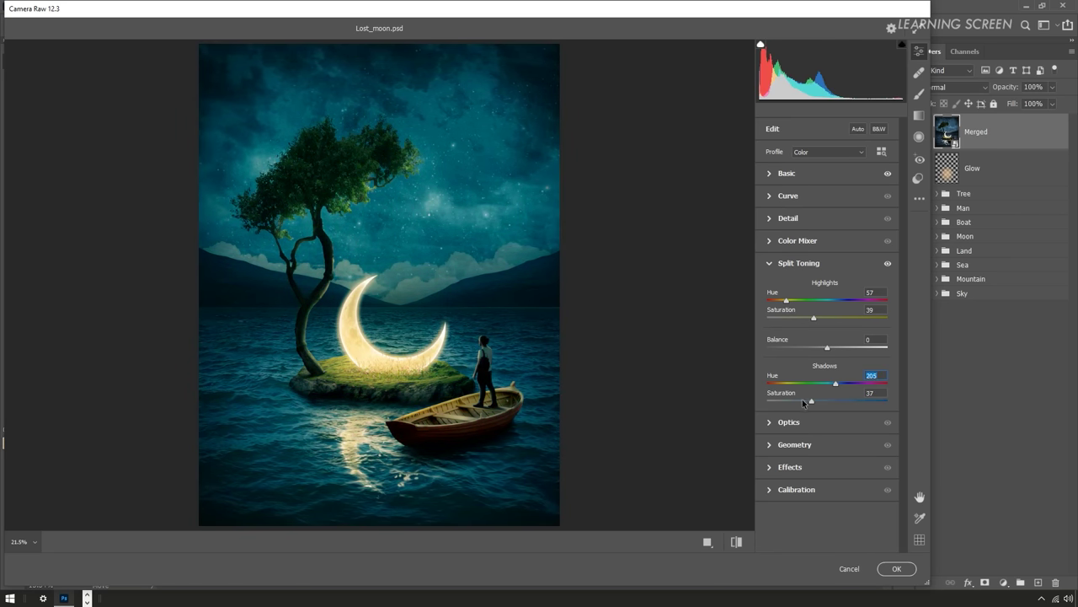
- Add a -14 vignette, shift the blue calibration primary toward teal, and apply the grade
scroll(551, 332, down, 2)
click(819, 467)
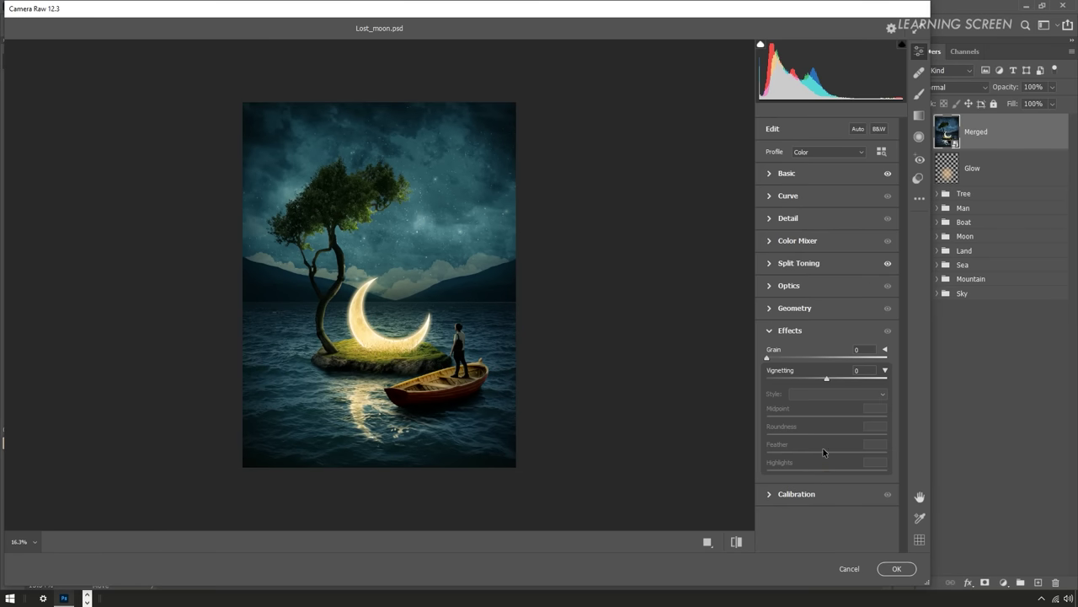
drag(826, 379, 811, 380)
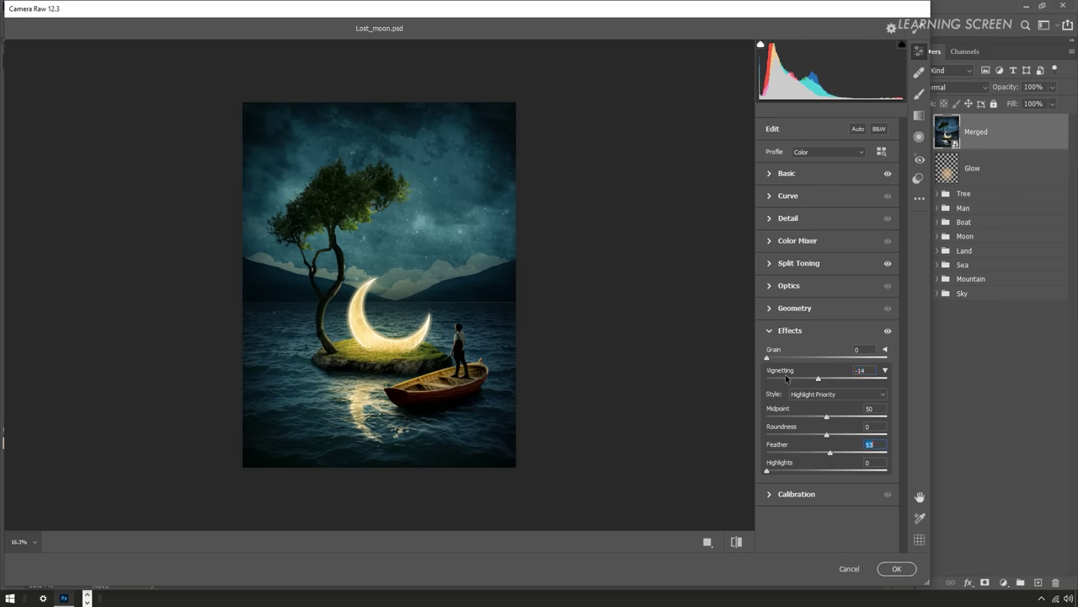
click(789, 330)
click(797, 358)
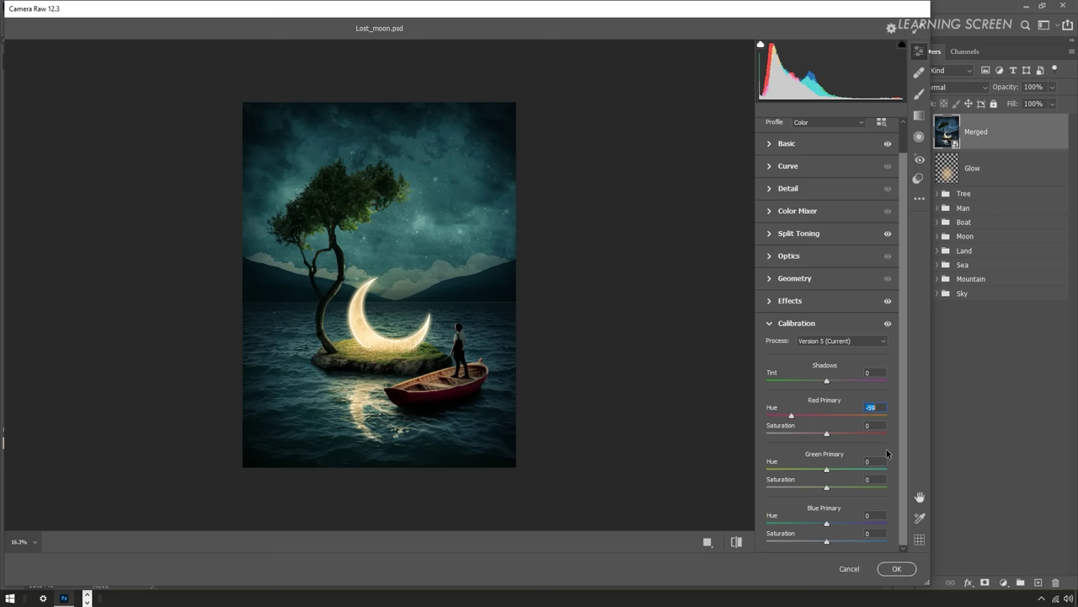
drag(883, 526, 791, 524)
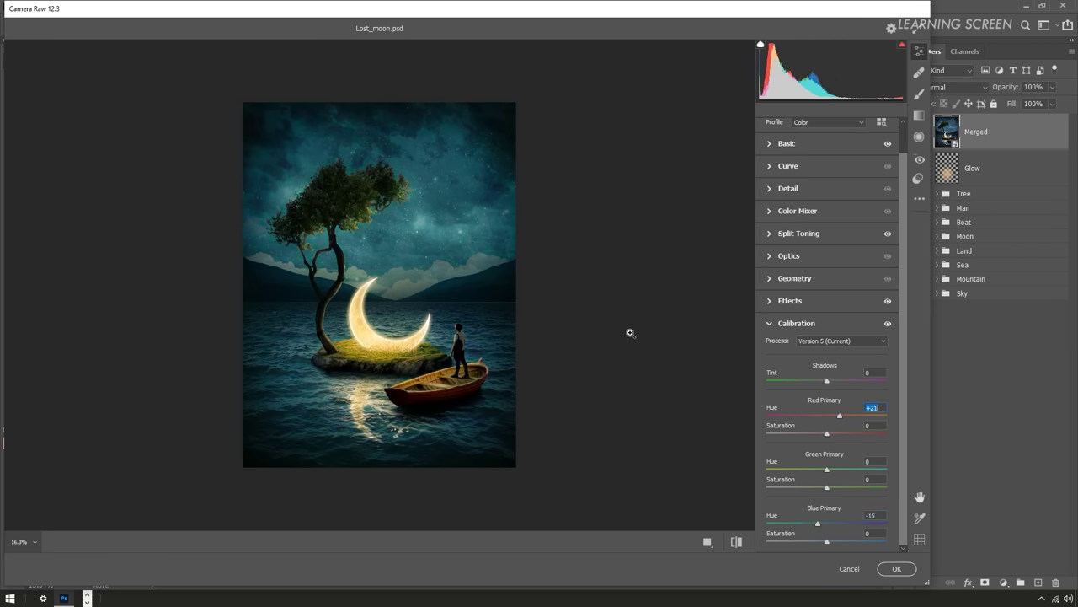
click(898, 569)
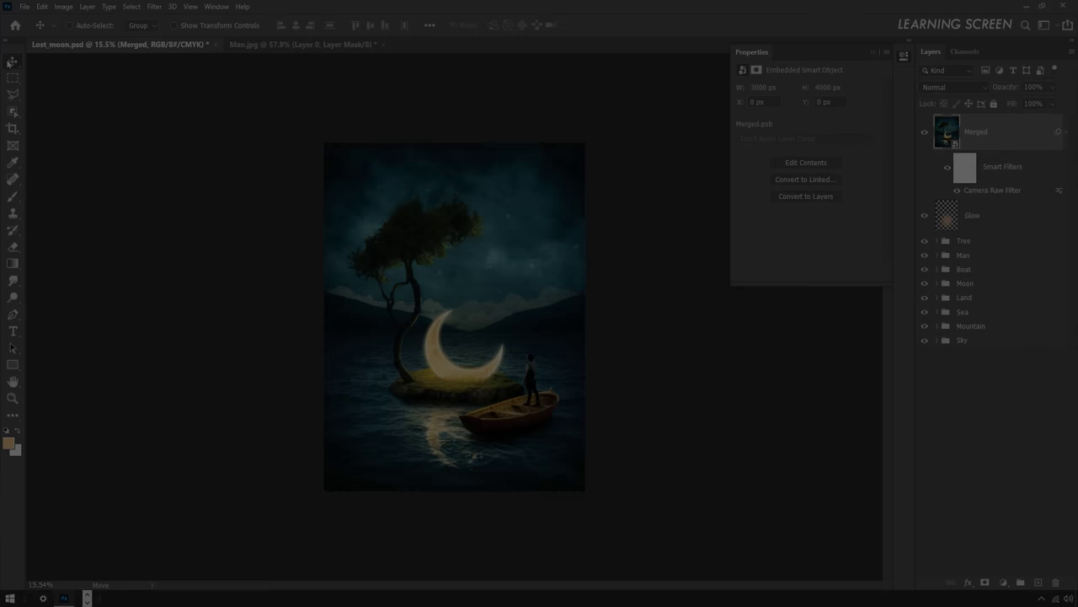